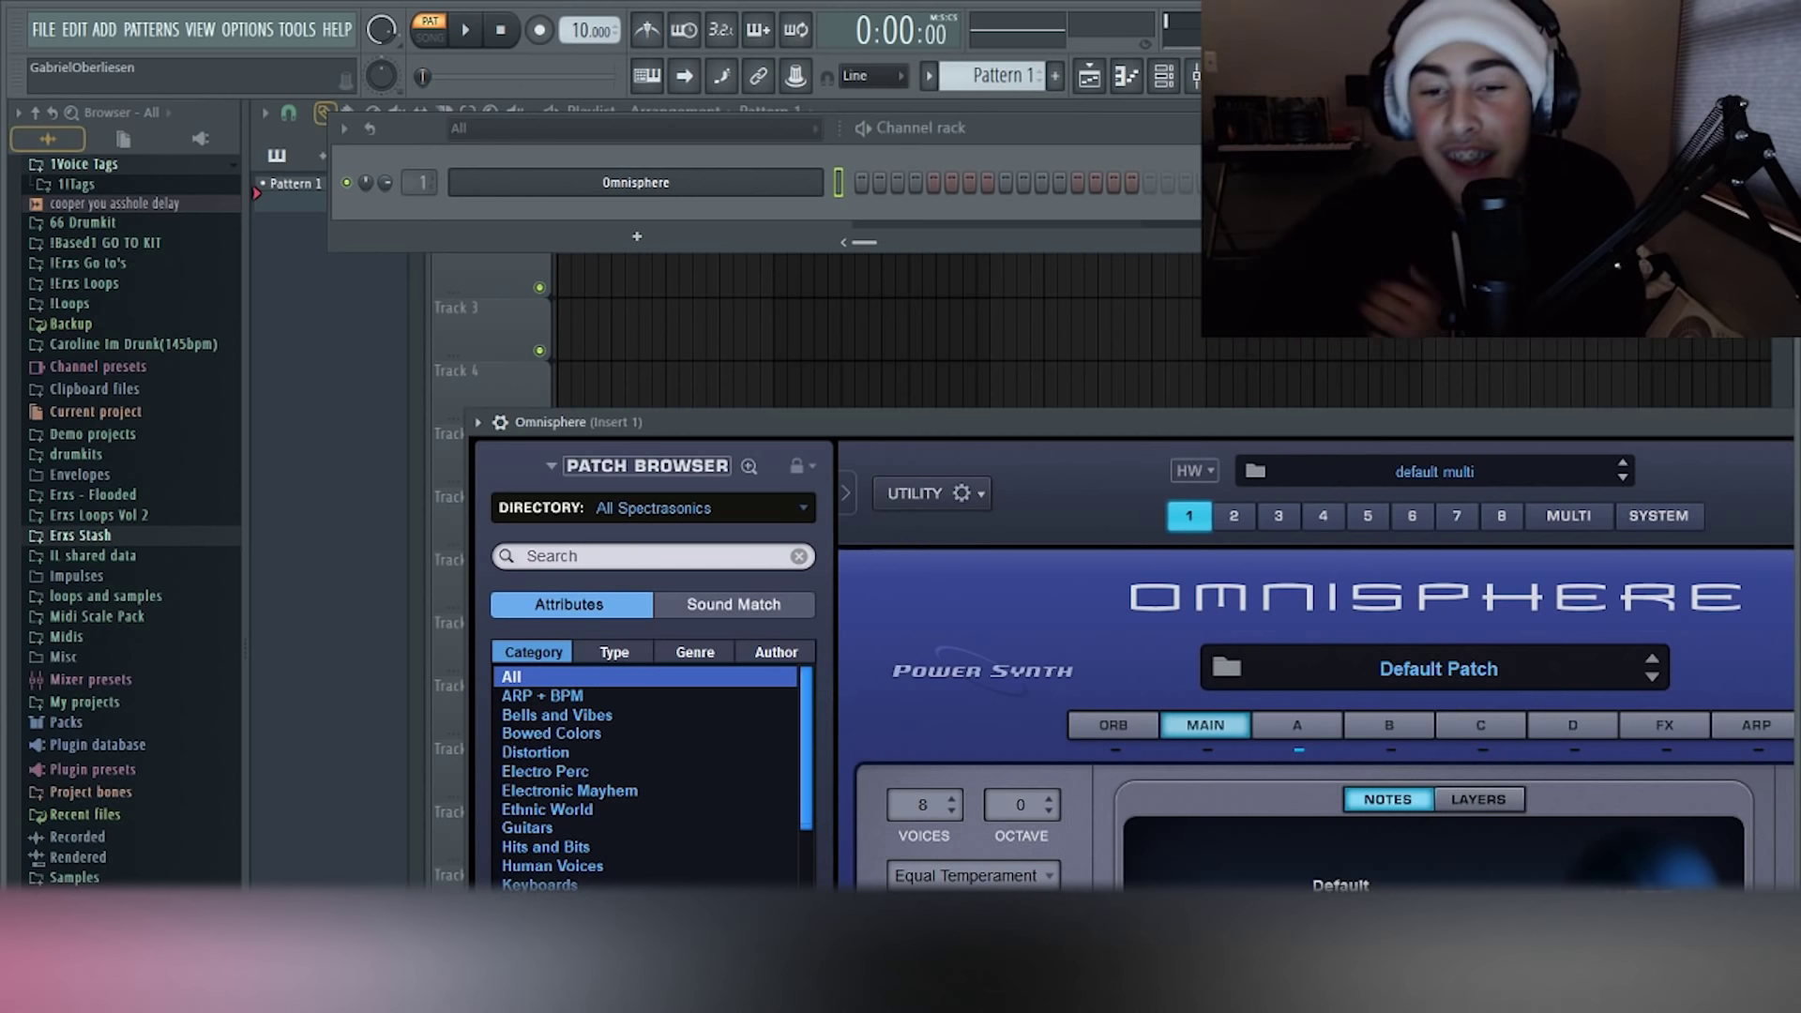
Scale down the Omnisphere plug-in window and move it higher on the workspace
click(972, 494)
click(1285, 244)
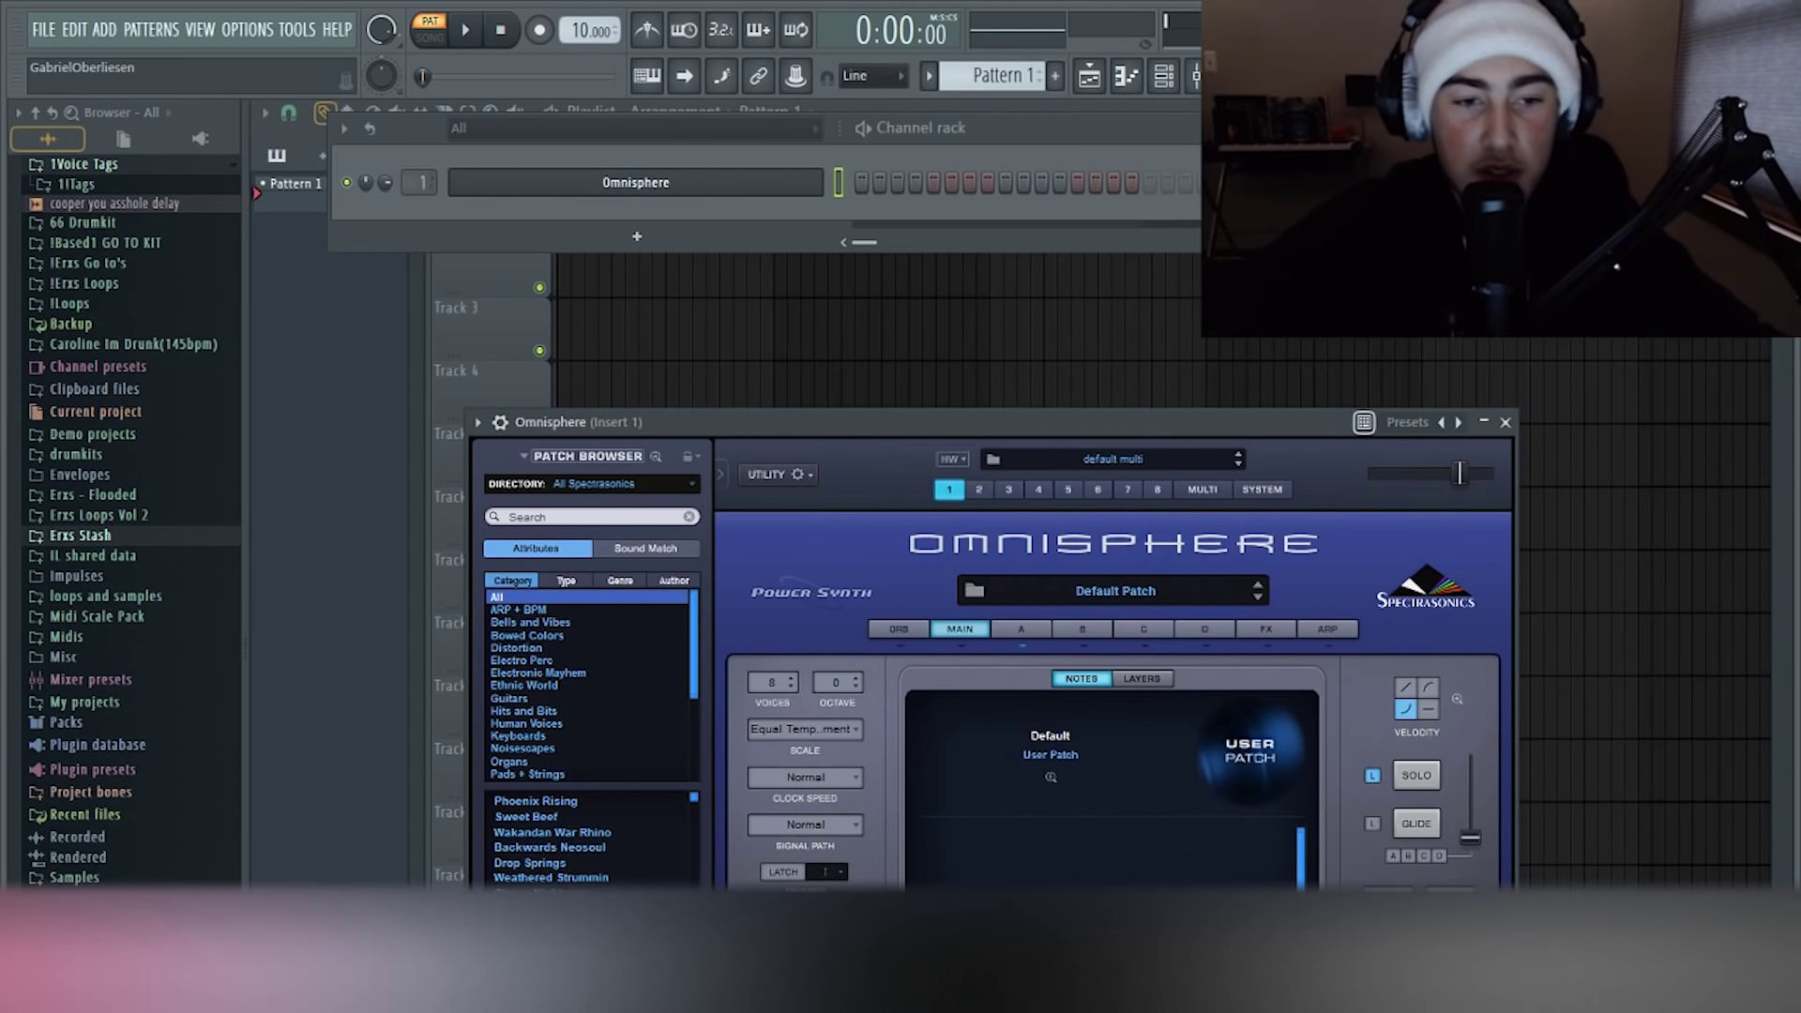
drag(849, 422, 898, 282)
Open Omnisphere's piano roll and bring the upper octaves around C6 into view
key(F7)
key(shift+1)
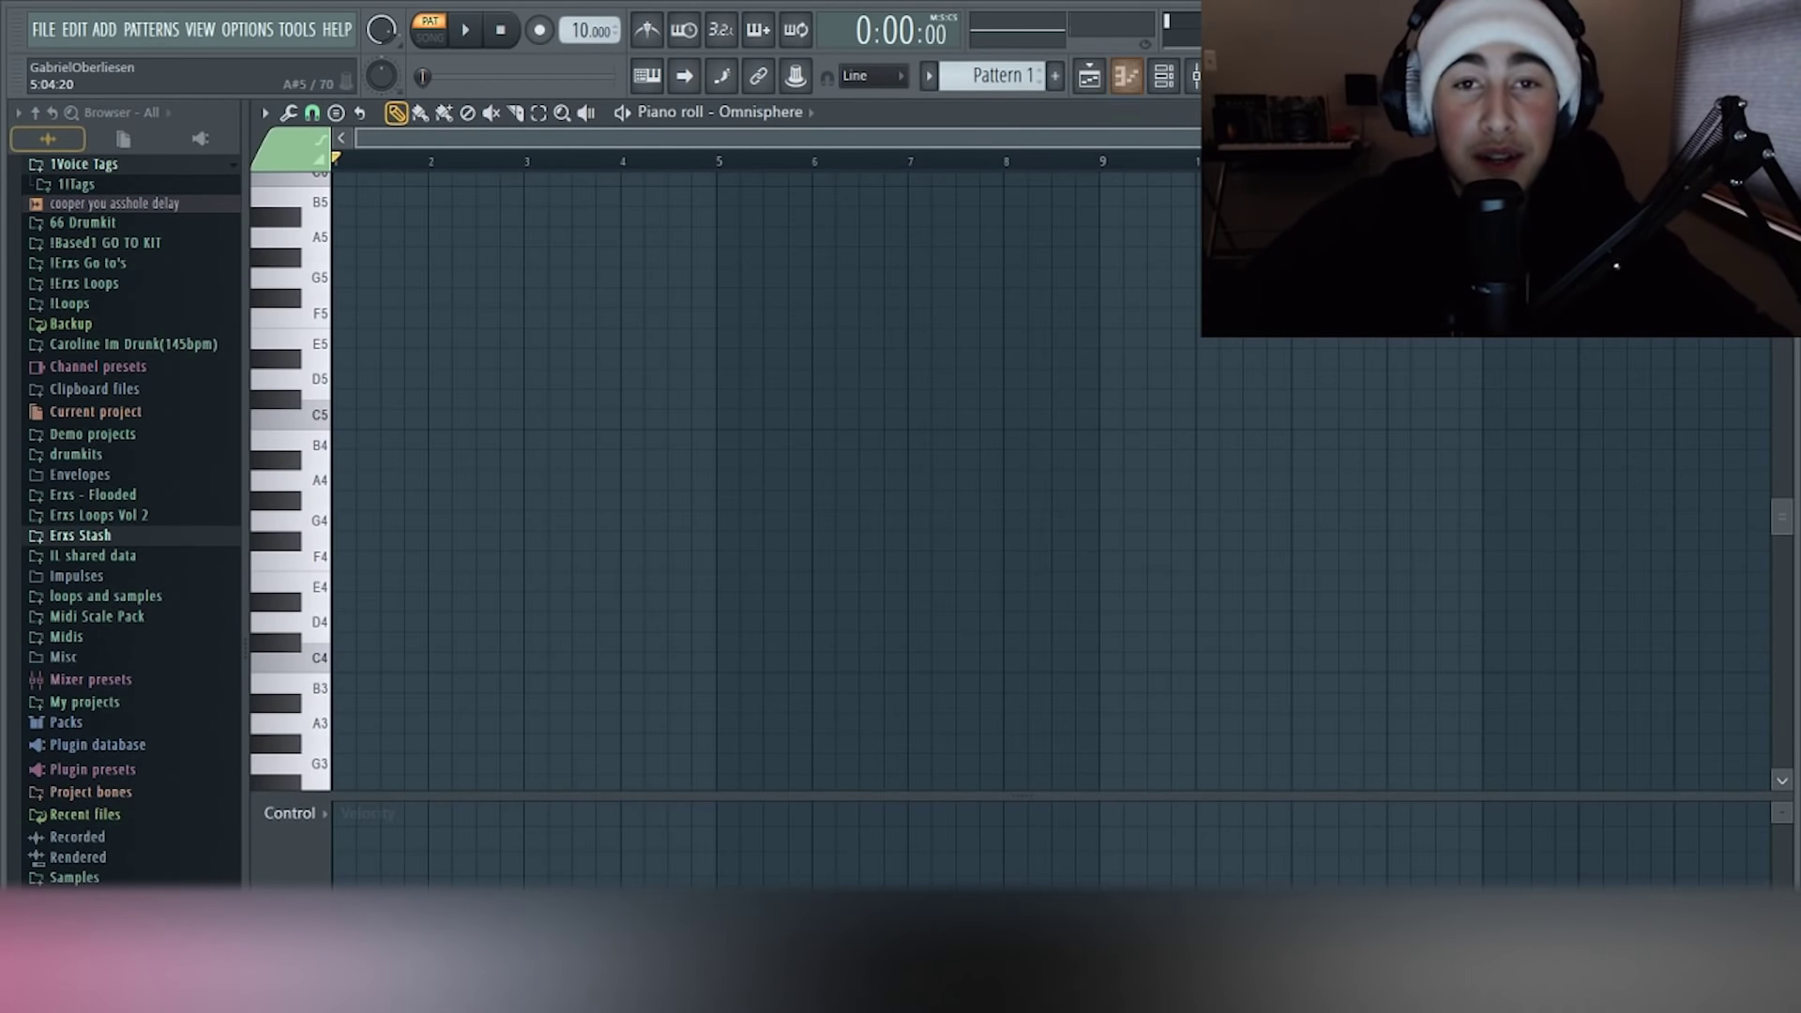
scroll(1051, 522, down, 3)
scroll(1050, 523, up, 6)
scroll(1032, 469, up, 2)
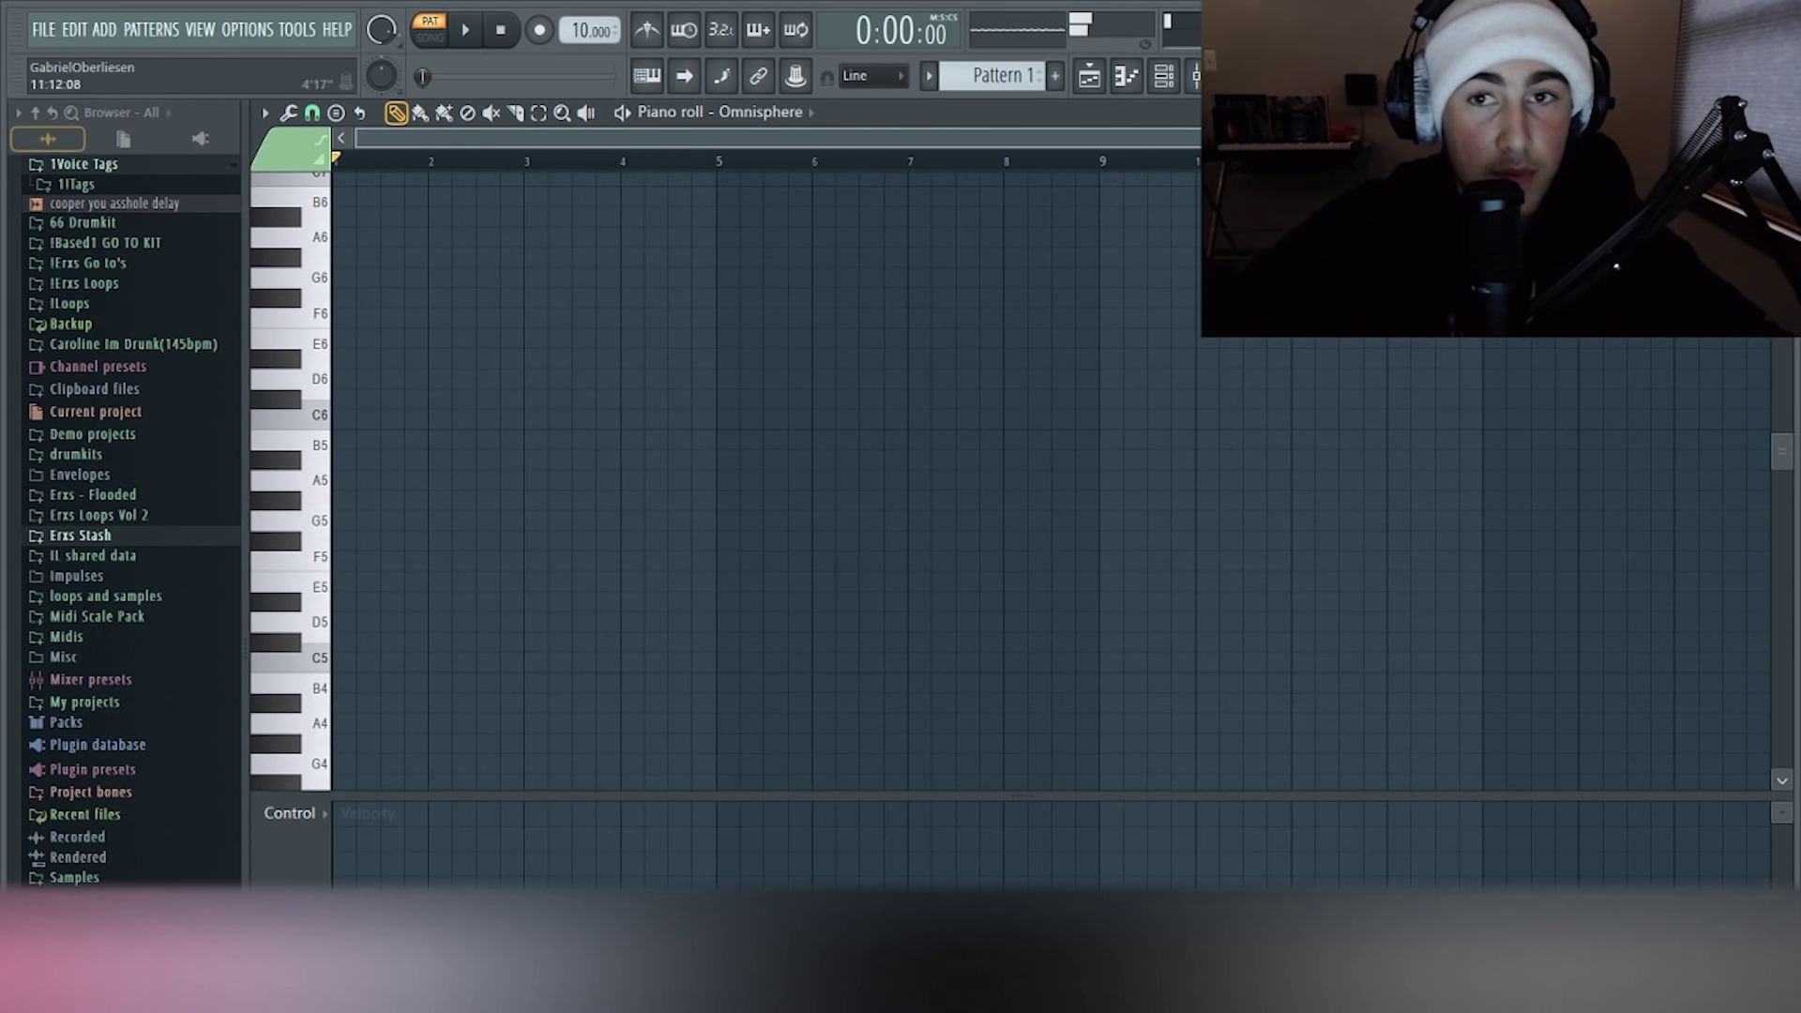
Load Omnisphere's Glockendream bell patch, lower its oscillator timbre to 0.292 and audition it
key(F6)
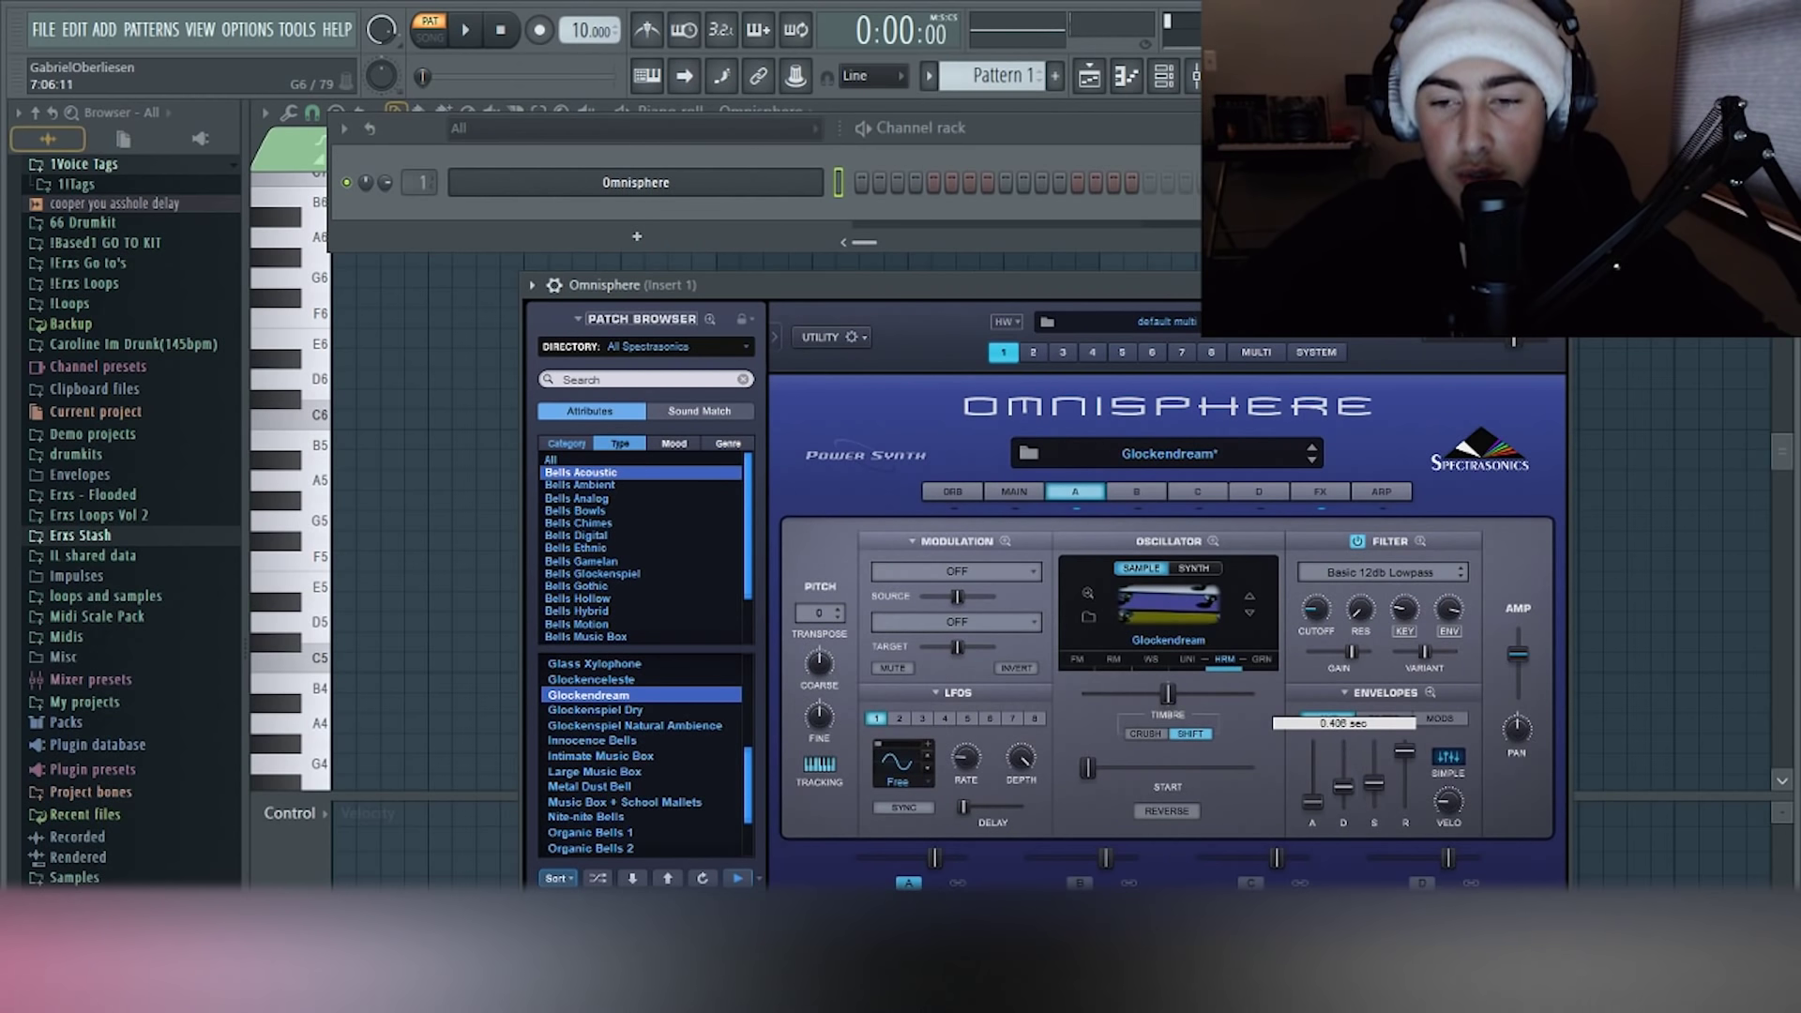
key(F6)
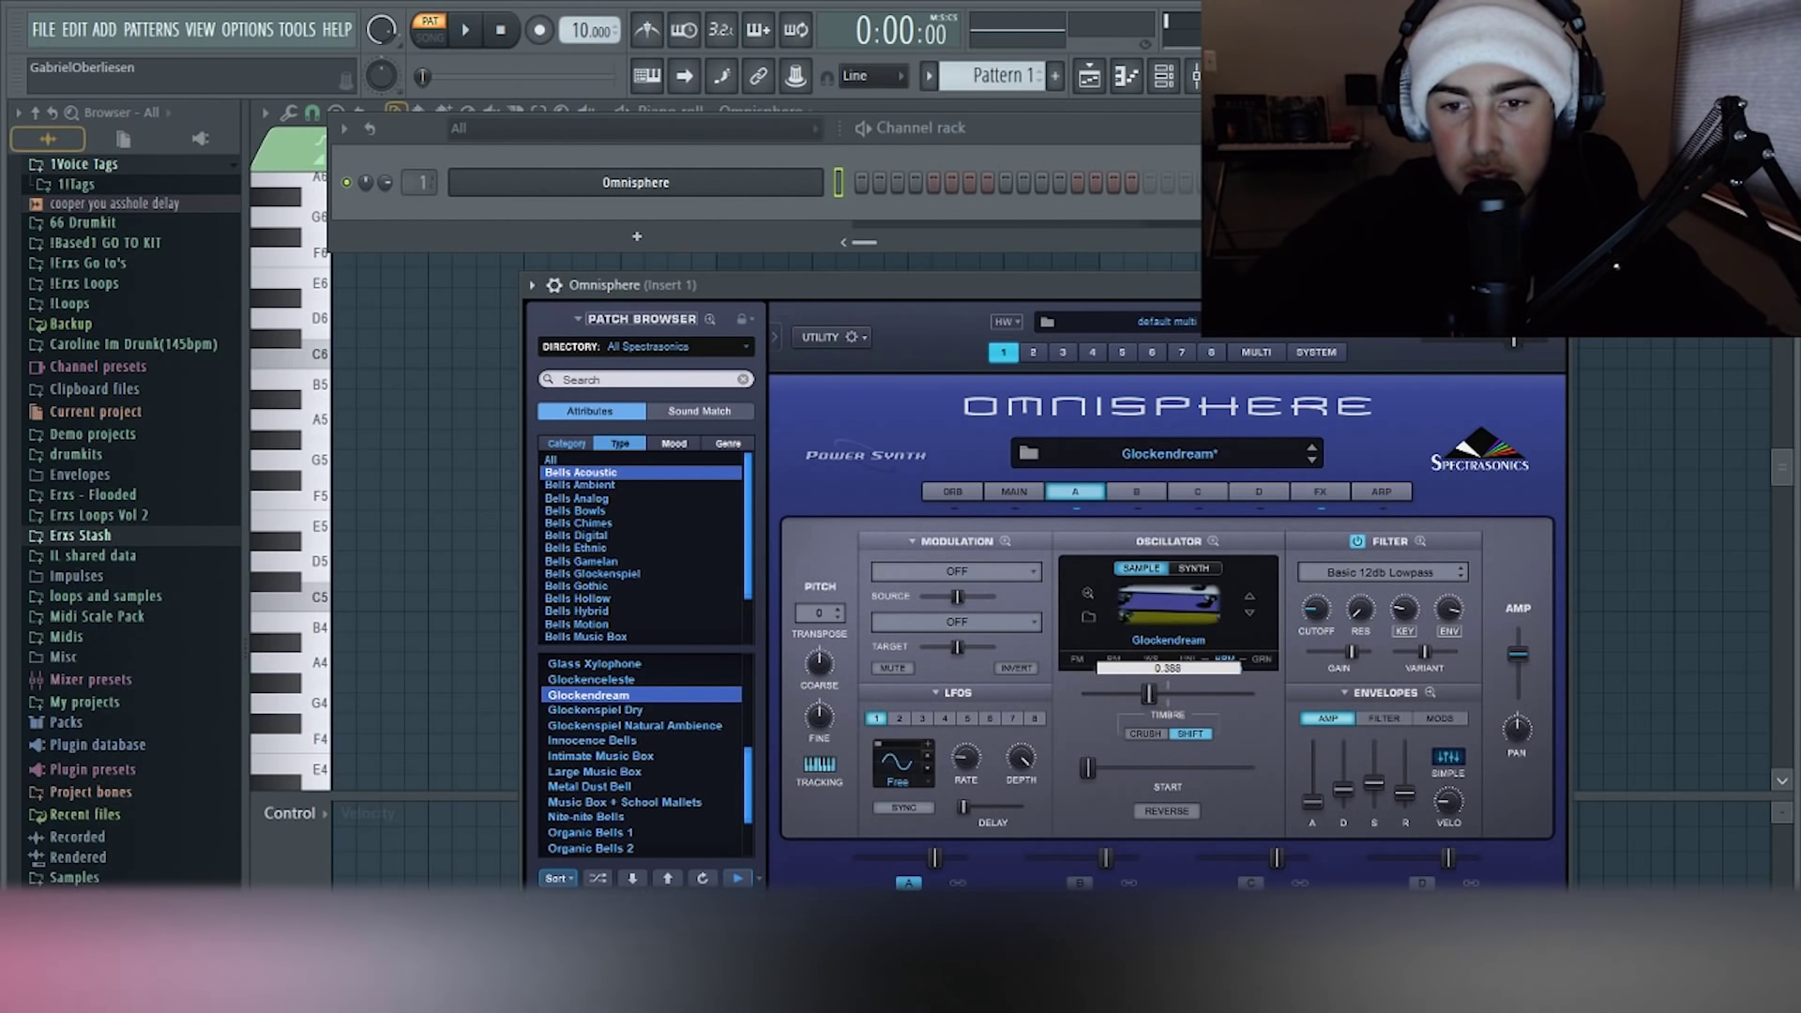
click(291, 460)
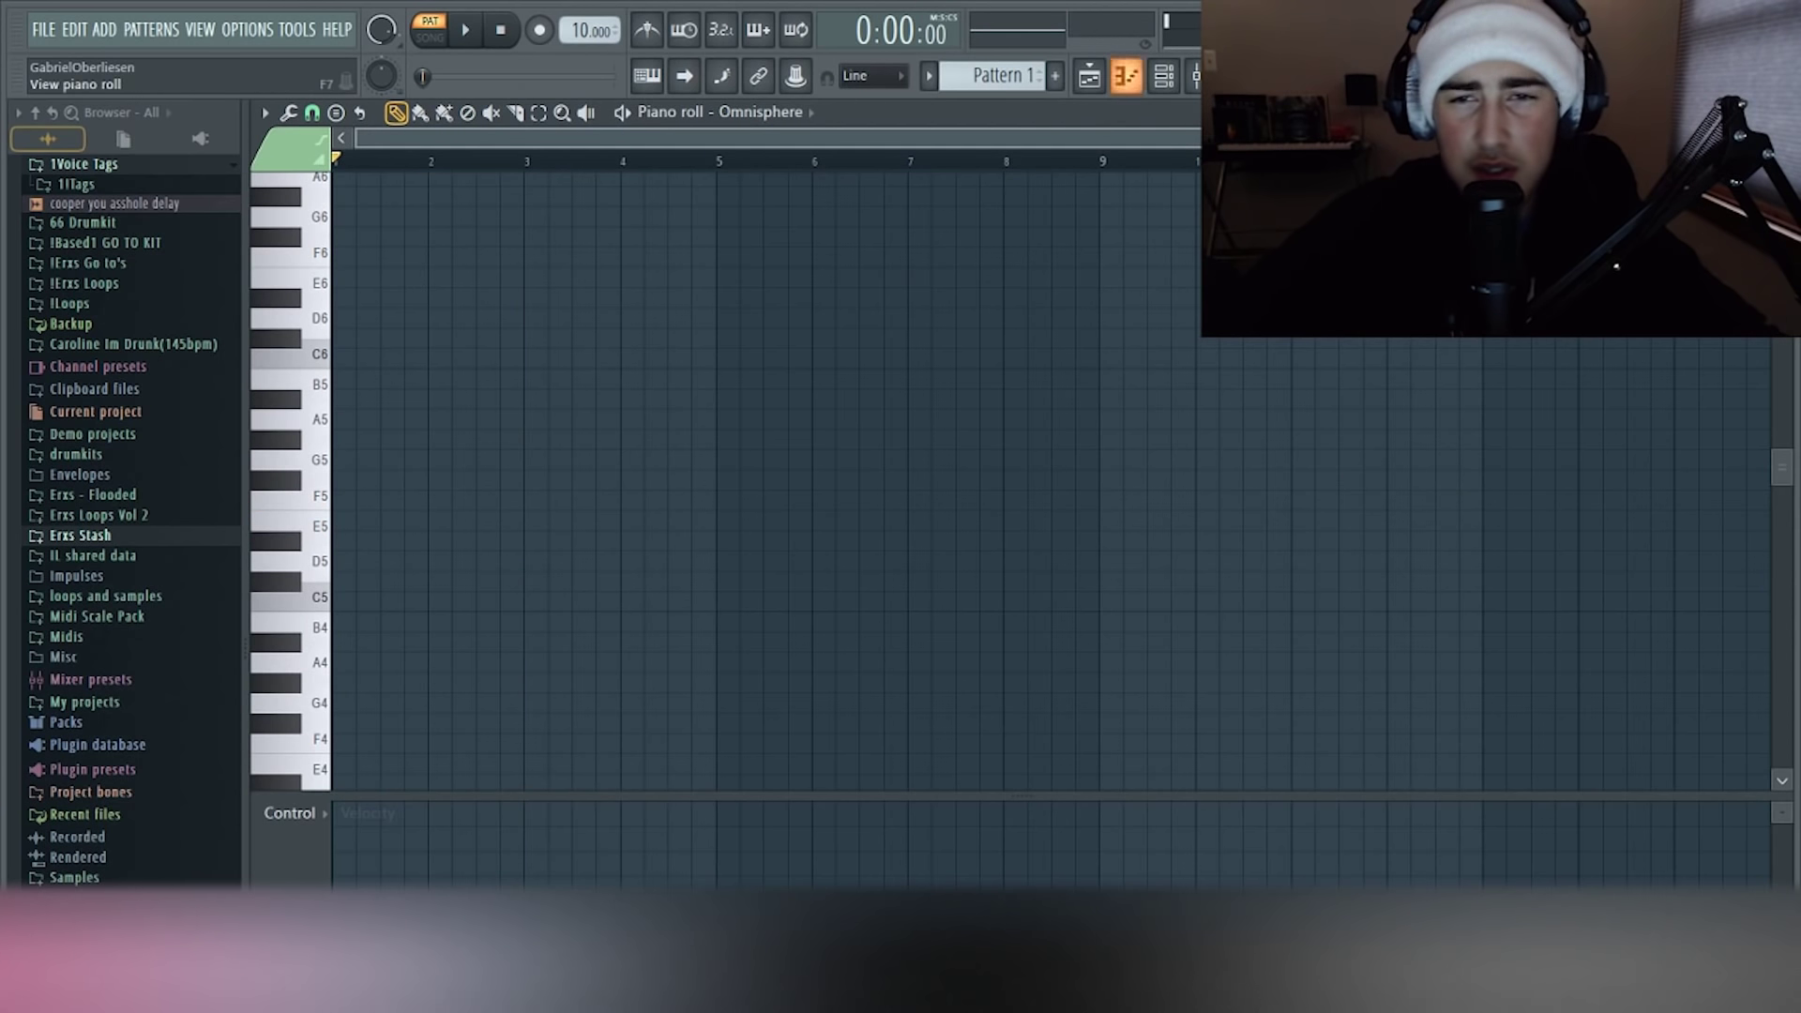
click(1164, 76)
click(657, 182)
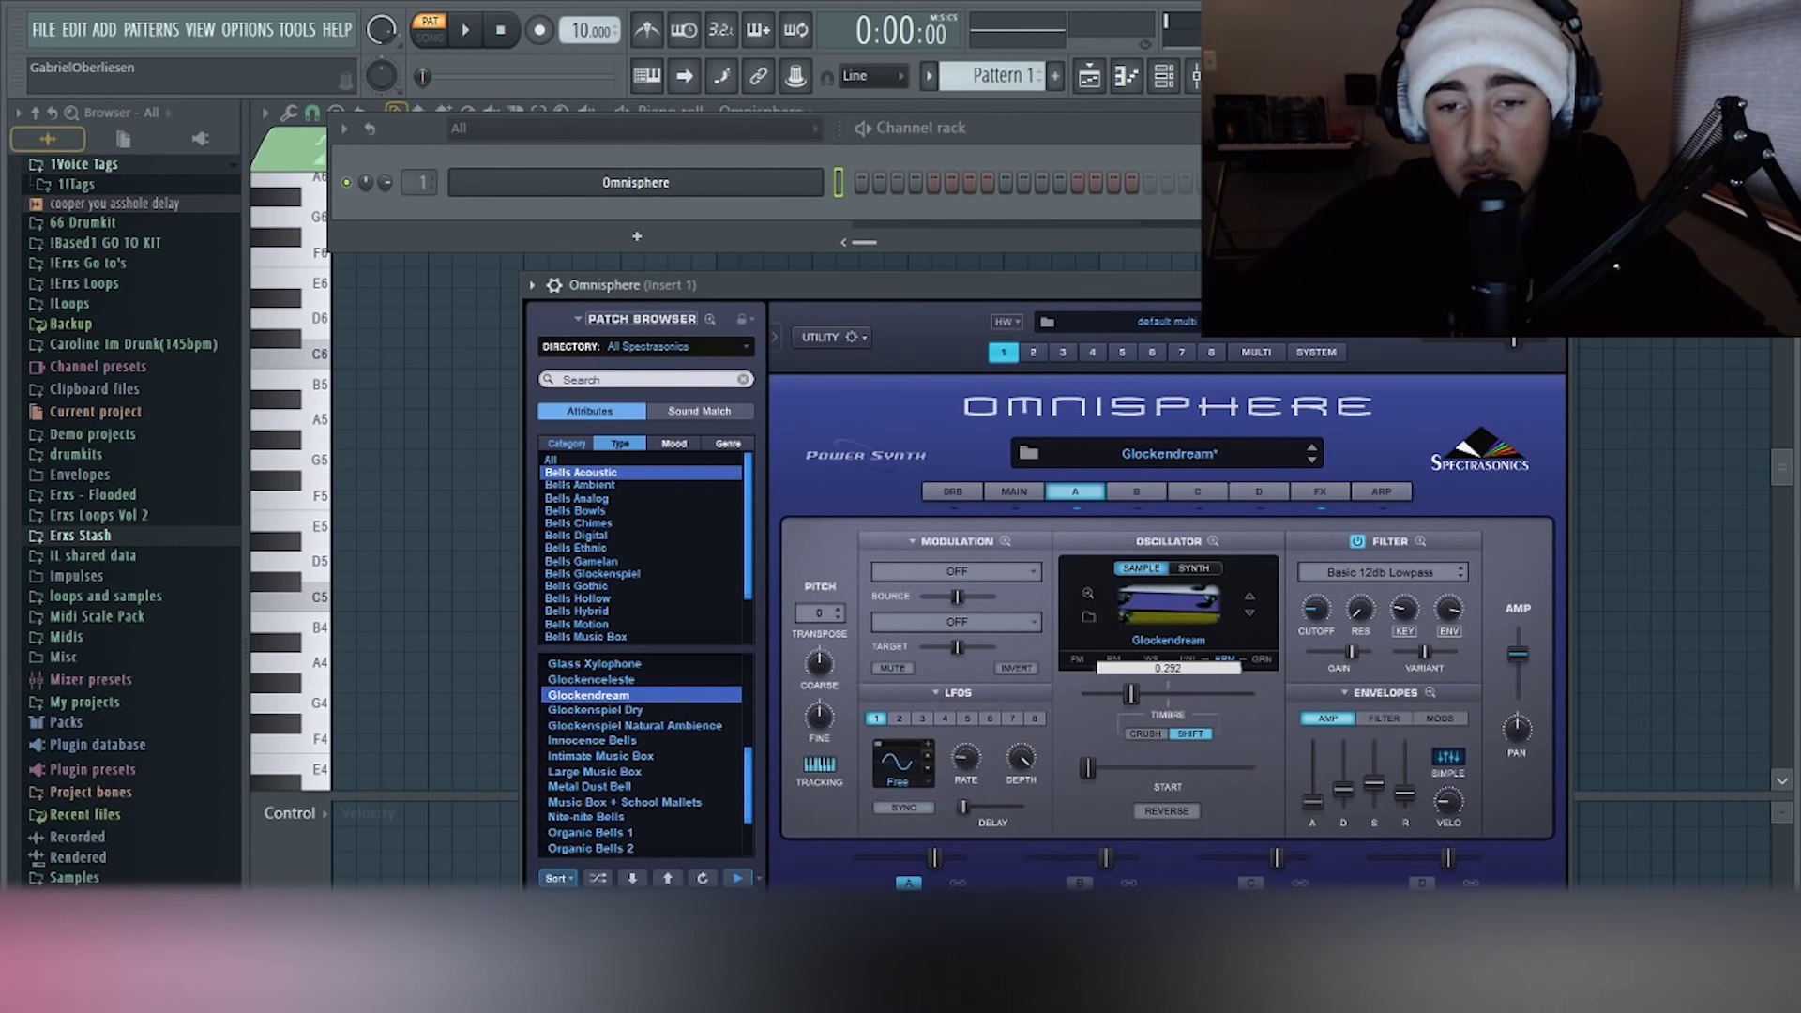
click(290, 496)
click(291, 526)
Draw a D#5 note about three bars long at the start of the piano roll
drag(1366, 420, 884, 422)
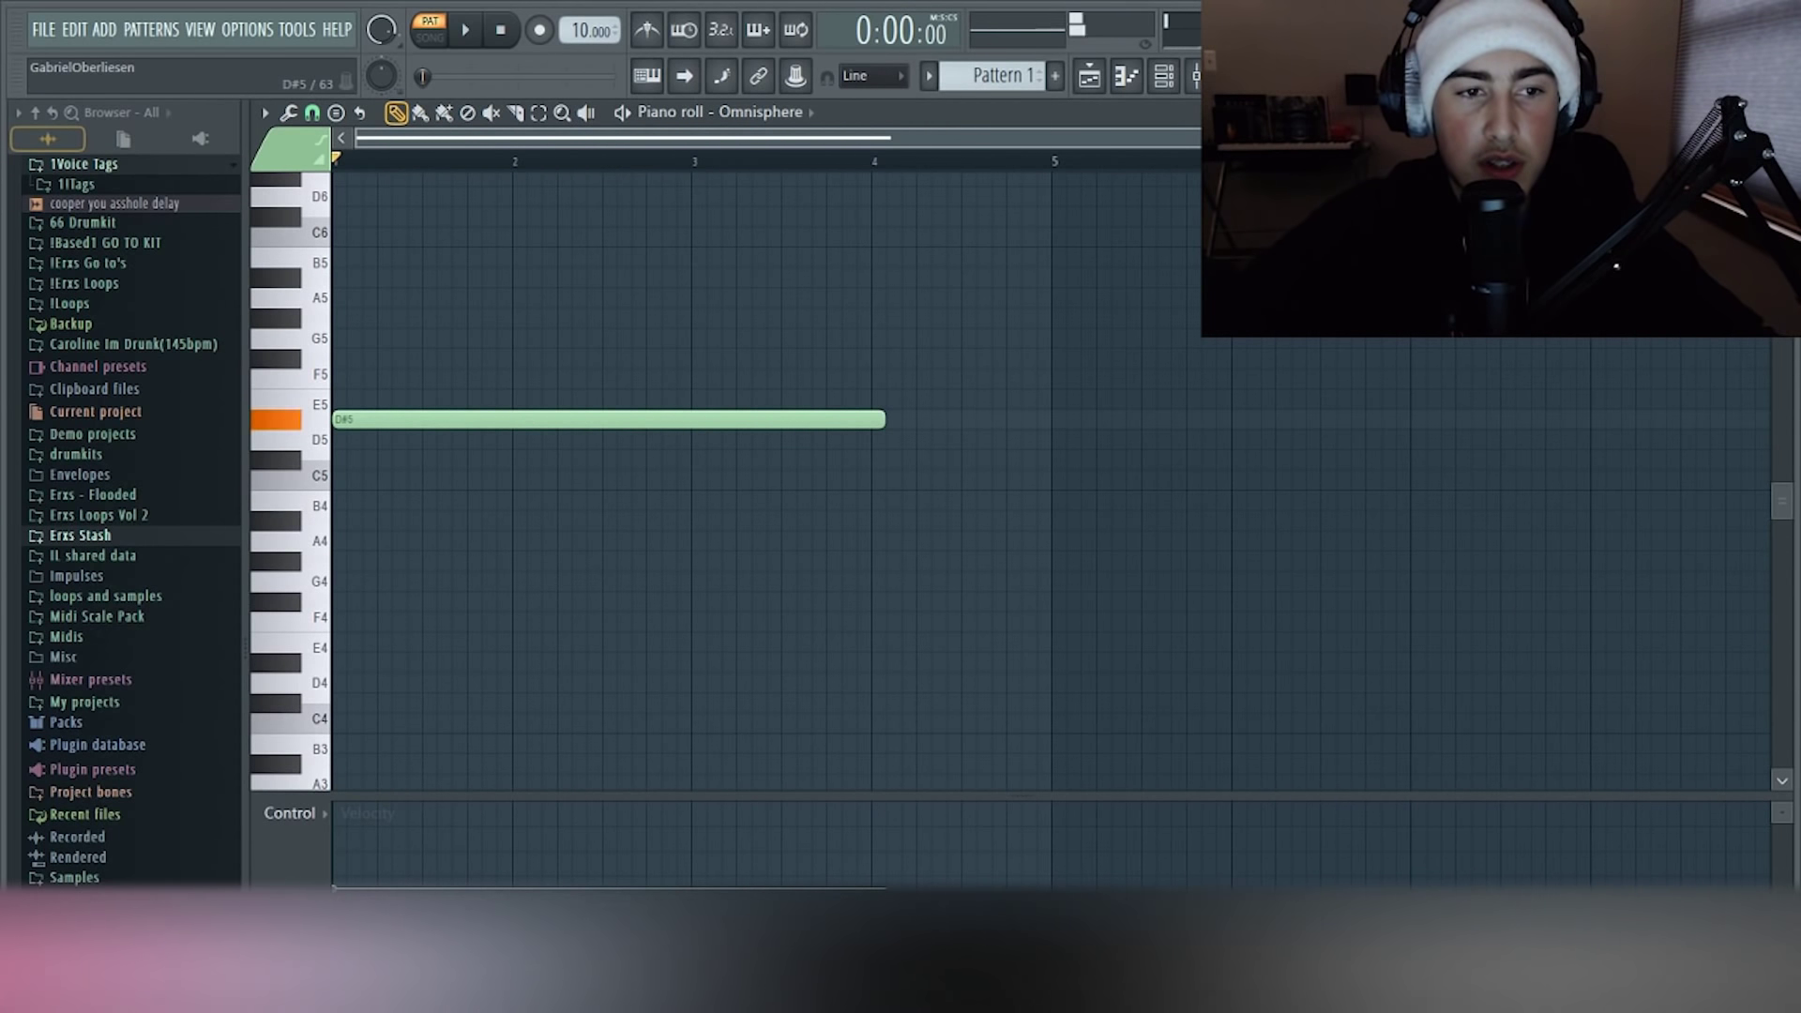
scroll(769, 479, up, 4)
scroll(769, 478, down, 1)
scroll(678, 138, down, 1)
scroll(938, 469, left, 2)
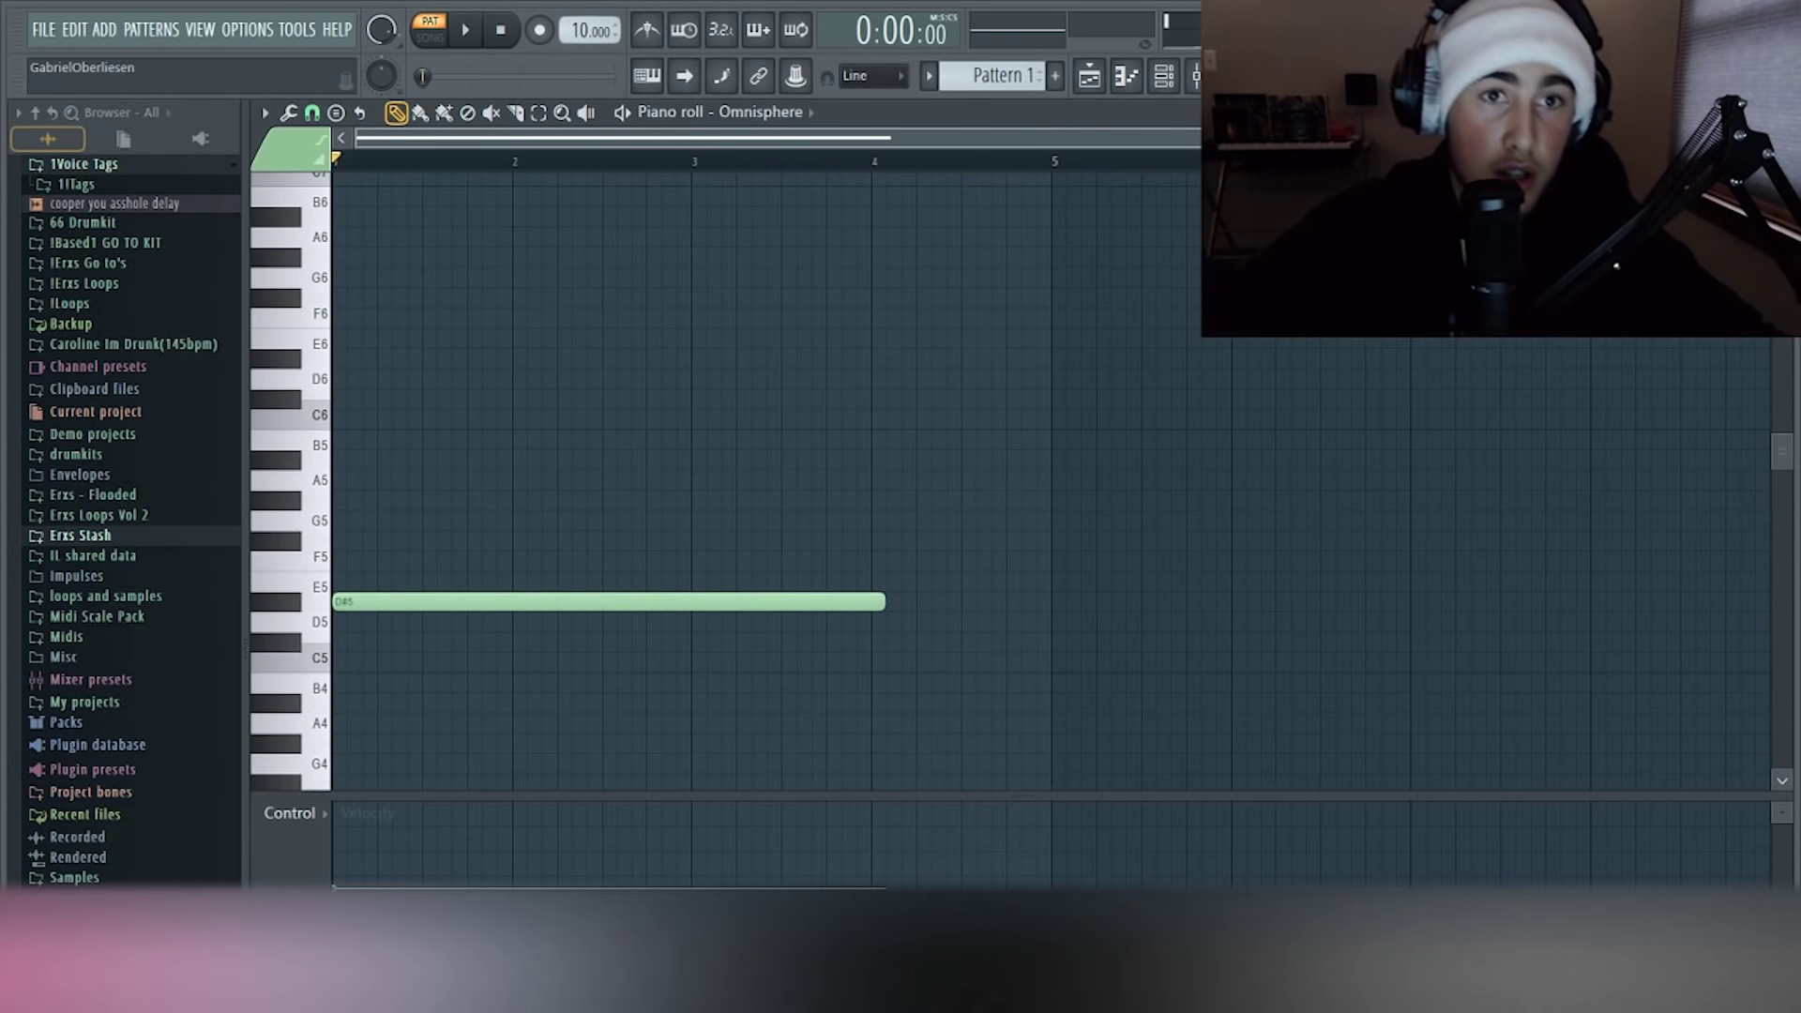
Set the project tempo to 67 BPM
drag(581, 30, 582, 0)
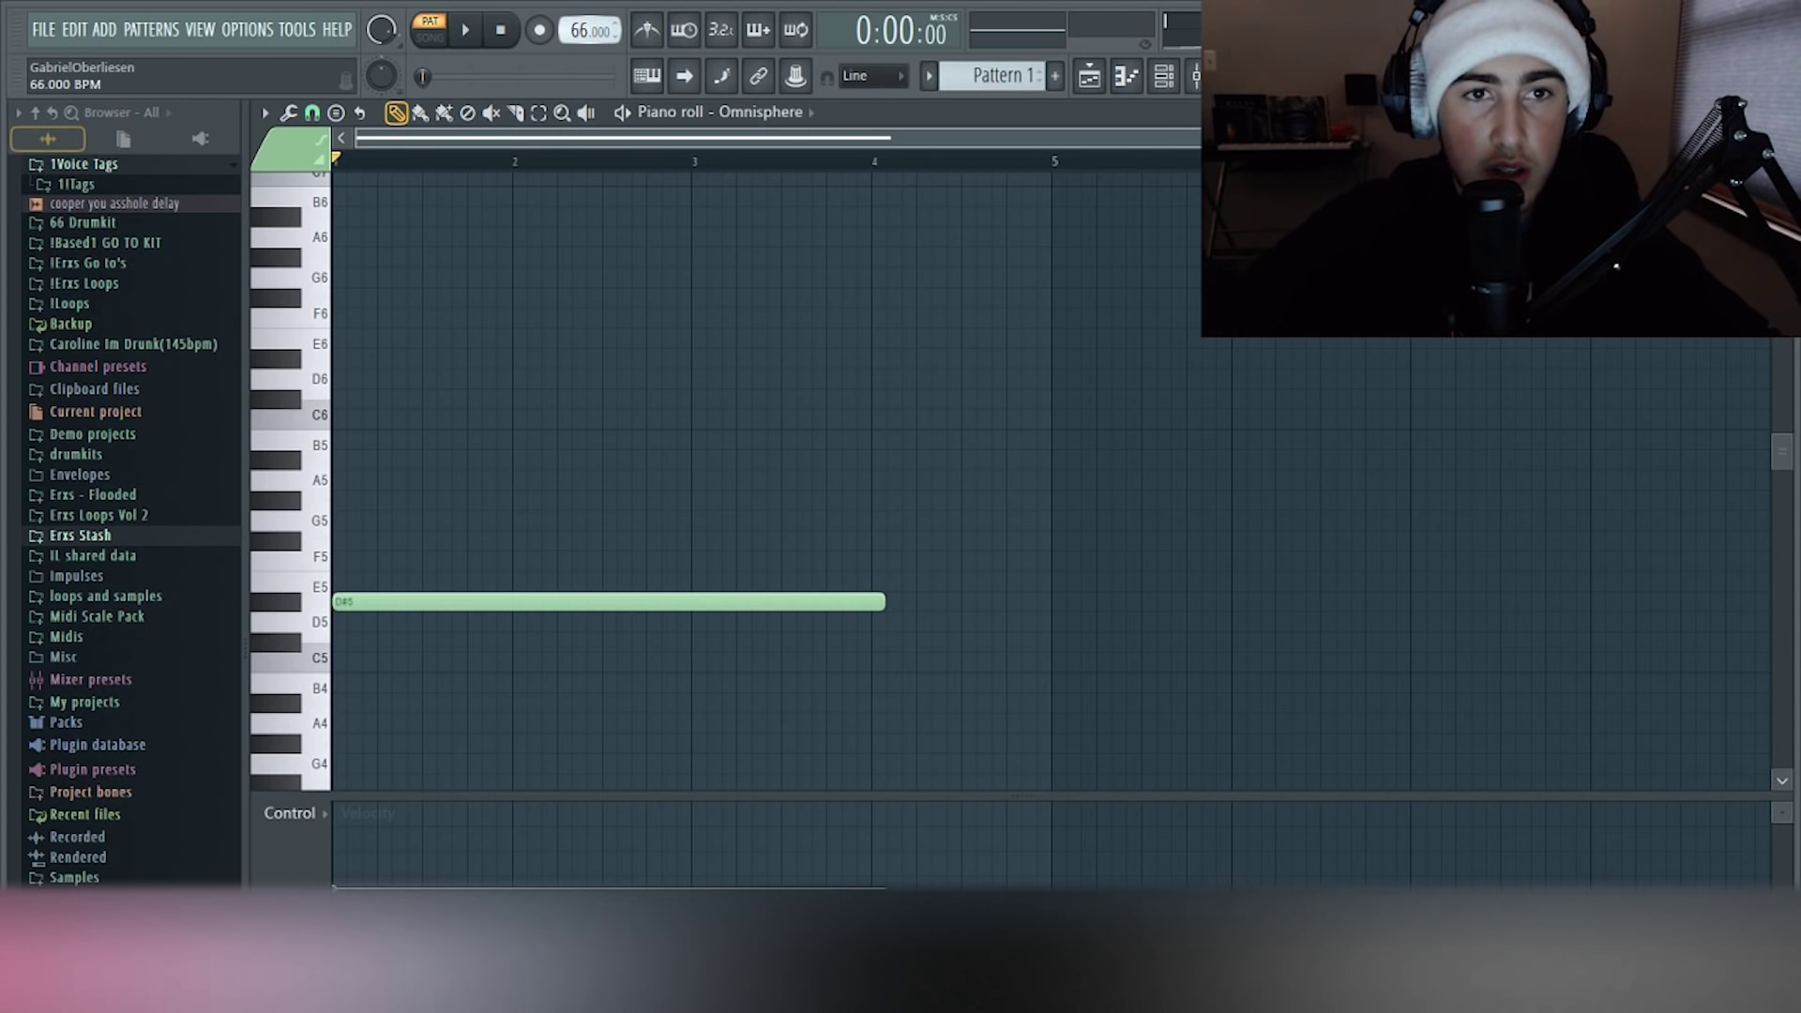
drag(582, 30, 581, 27)
scroll(600, 450, up, 2)
scroll(601, 450, down, 2)
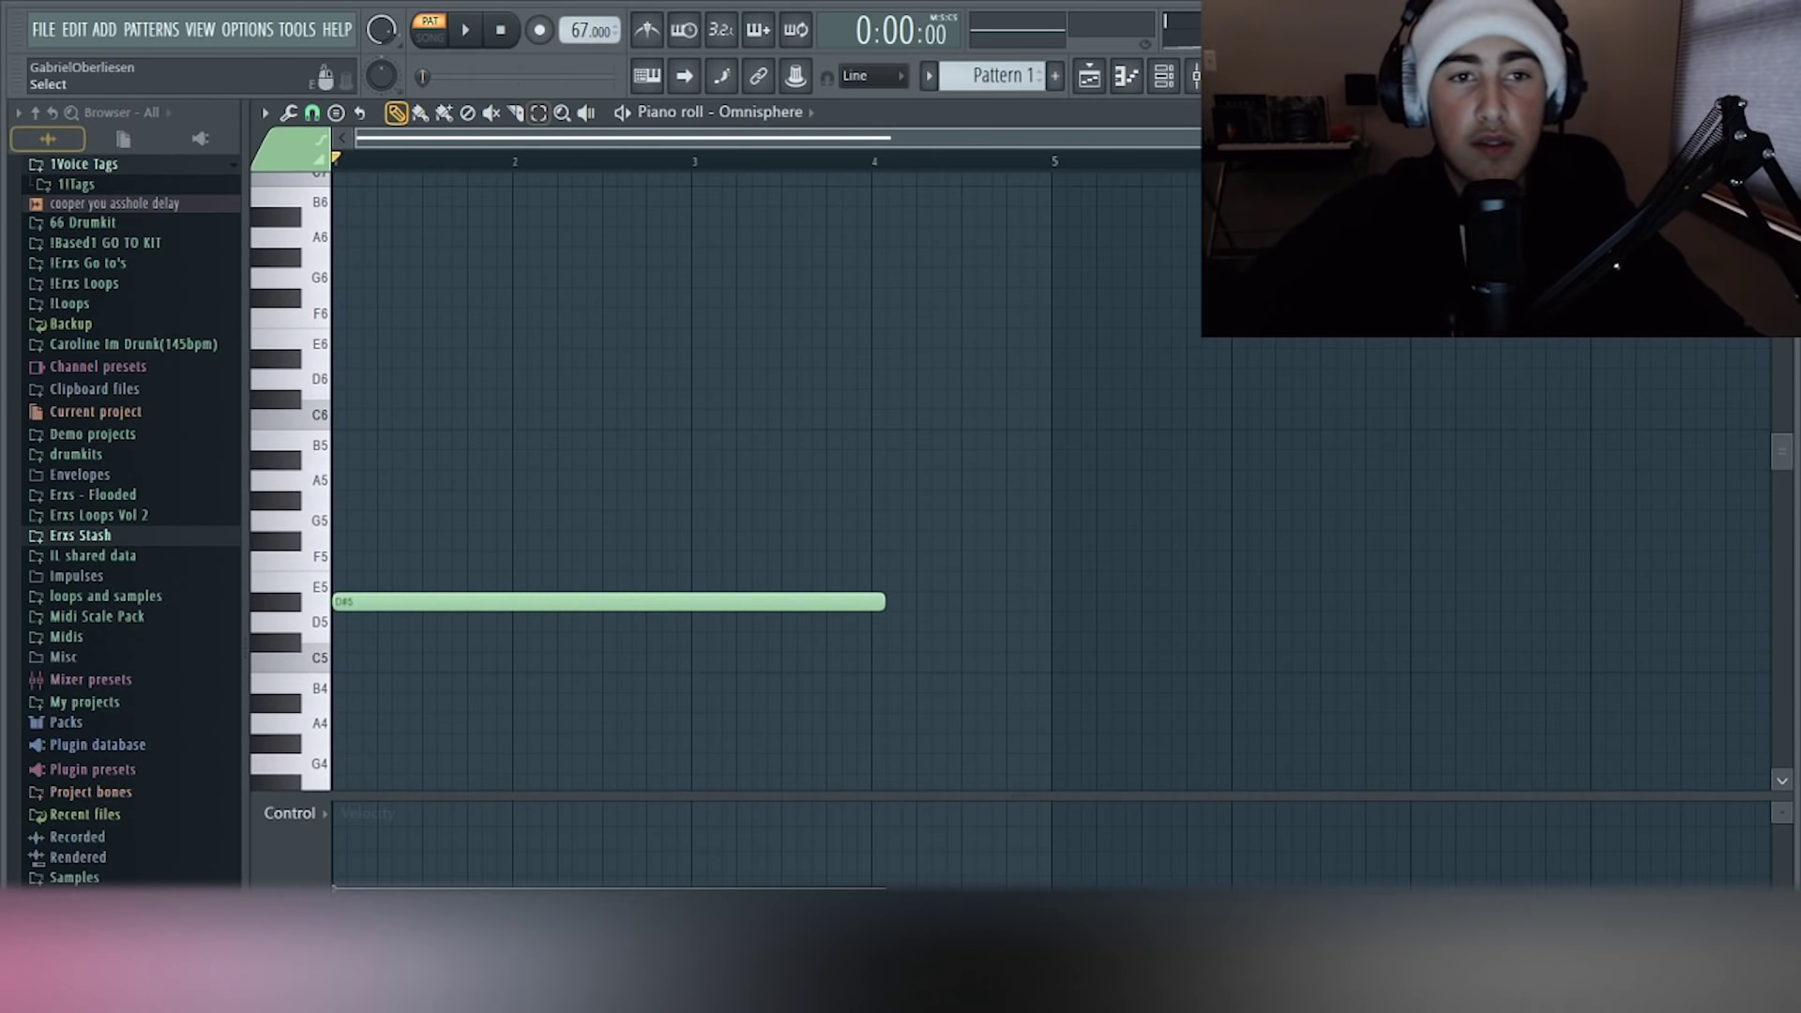
Try an E6 note above the D#5 at the start of the pattern and play it
scroll(378, 341, up, 3)
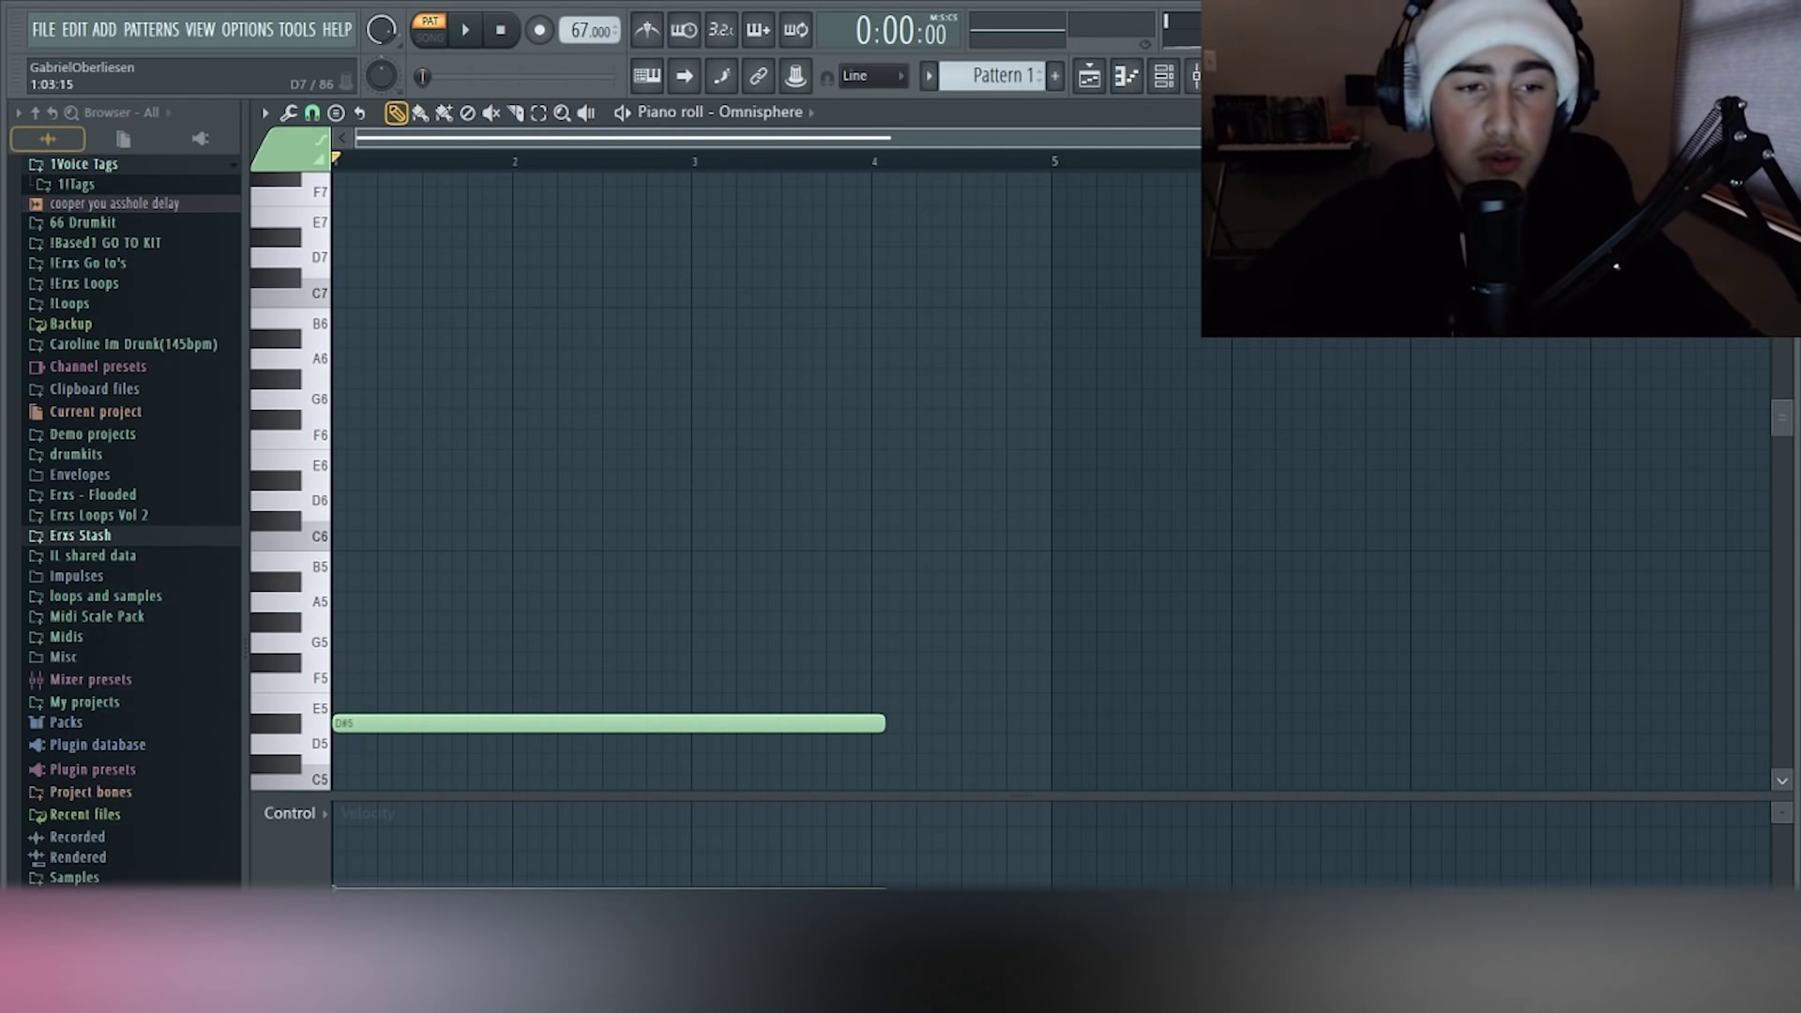
click(338, 481)
right_click(338, 481)
click(337, 438)
right_click(338, 439)
click(338, 459)
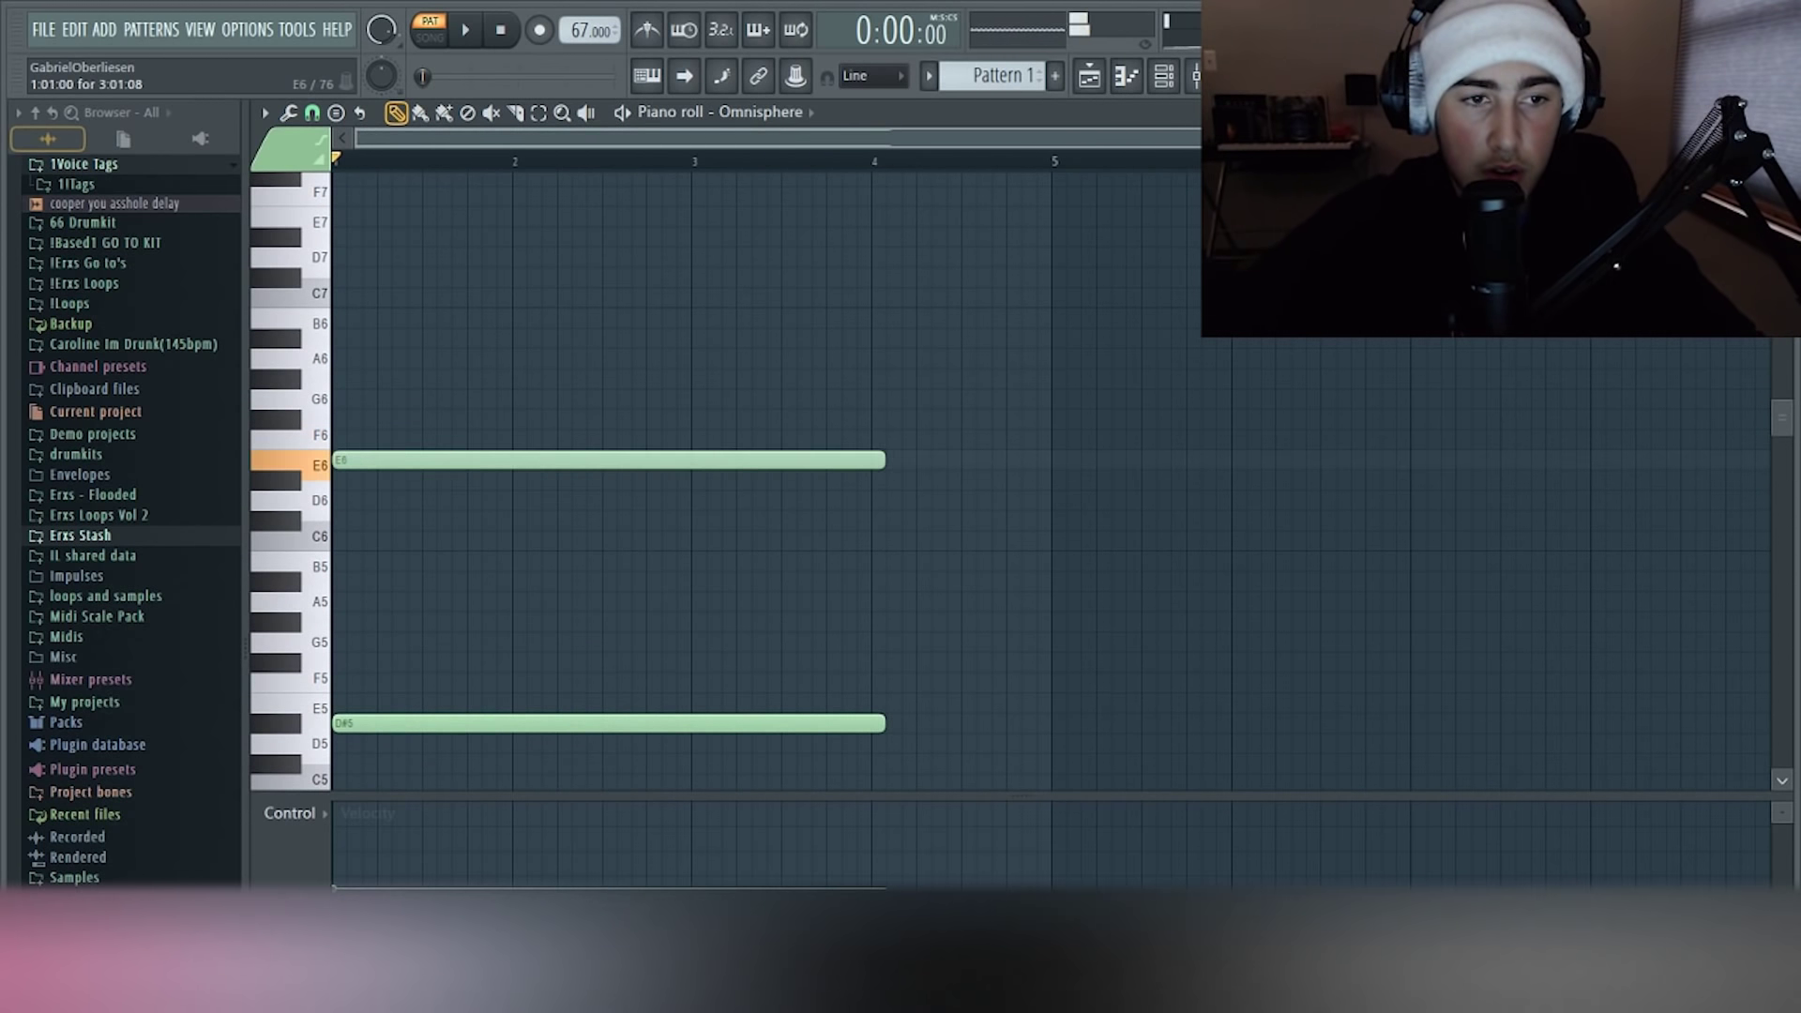
key(space)
key(space)
Try a lower note in place of the E6 at the pattern start and play it
mouse_move(360, 500)
mouse_down()
mouse_move(340, 500)
mouse_move(340, 520)
mouse_up()
click(341, 521)
right_click(354, 460)
key(space)
scroll(355, 459, down, 3)
key(space)
Place an A#5 note at the pattern start above the D#5 and delete the other trial notes
scroll(355, 460, up, 3)
drag(356, 460, 376, 440)
right_click(378, 459)
click(342, 460)
right_click(341, 399)
key(space)
key(space)
right_click(377, 441)
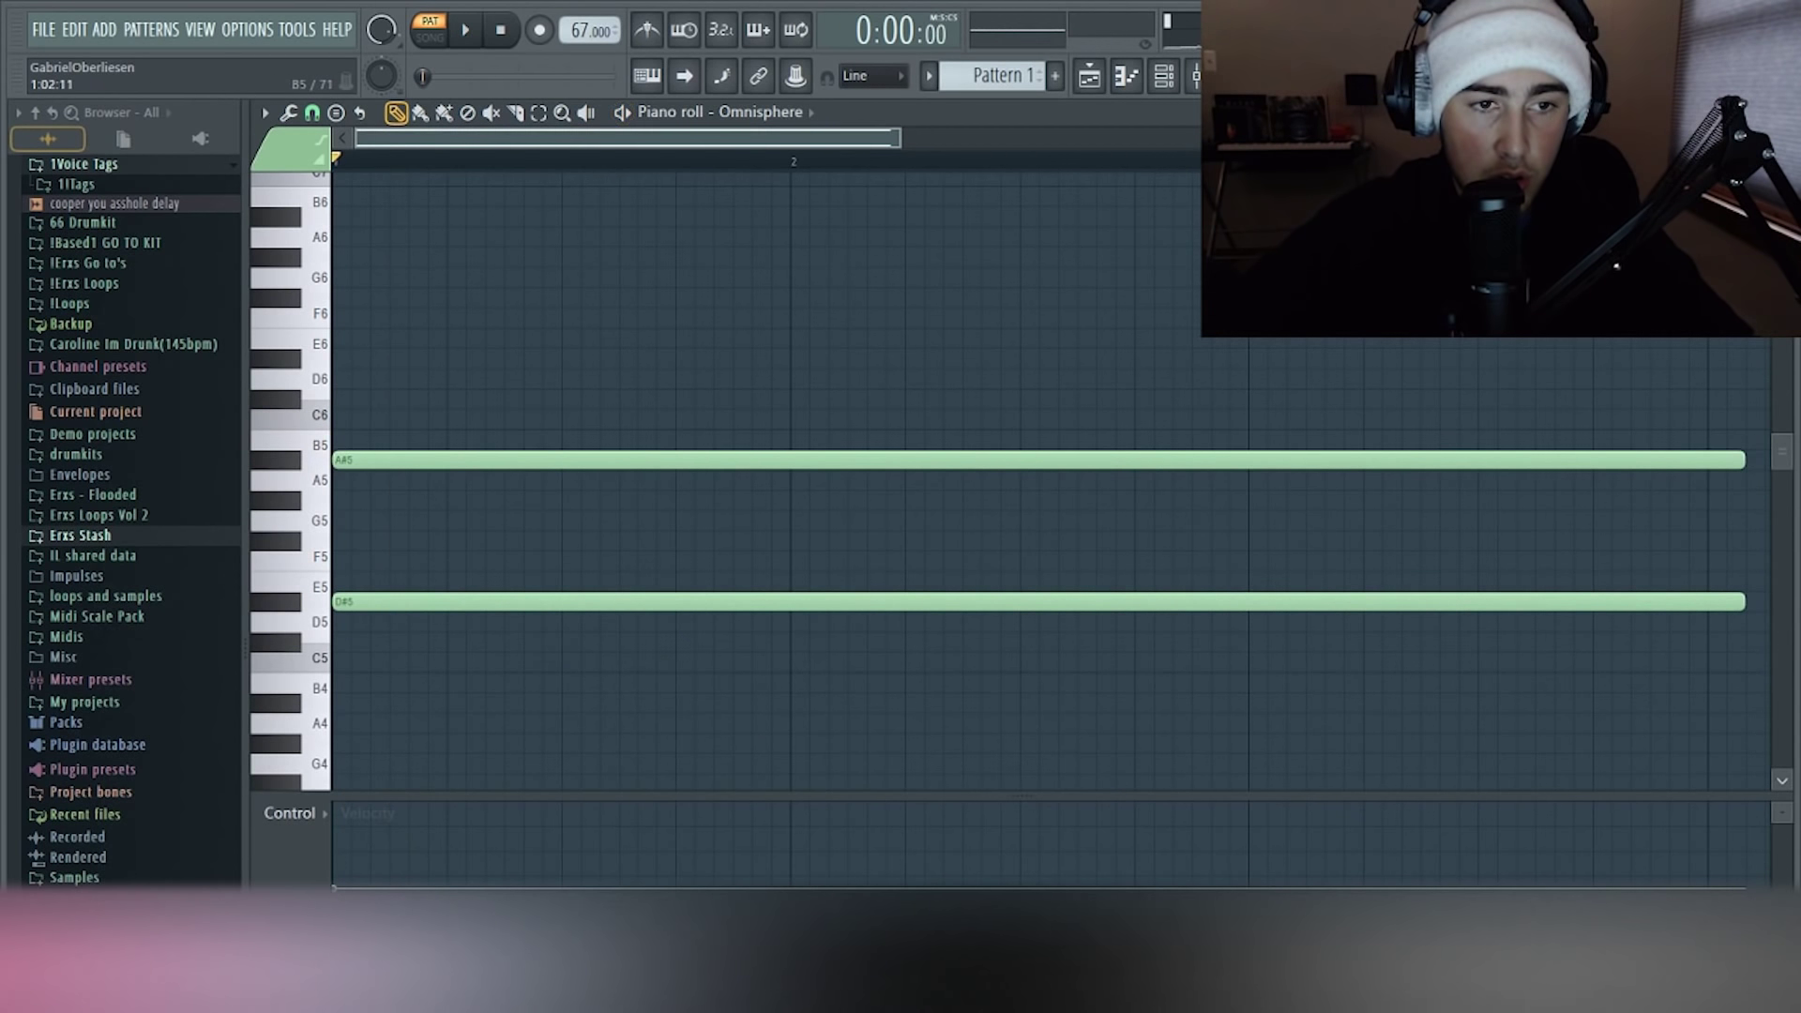
Add a B5 as the second melody note and test a C6 after it
click(376, 441)
key(space)
click(417, 419)
key(space)
right_click(420, 419)
key(space)
Add G#5 and A#5 as the third and fourth melody notes and play the phrase
click(423, 500)
key(space)
right_click(422, 500)
click(422, 500)
click(455, 481)
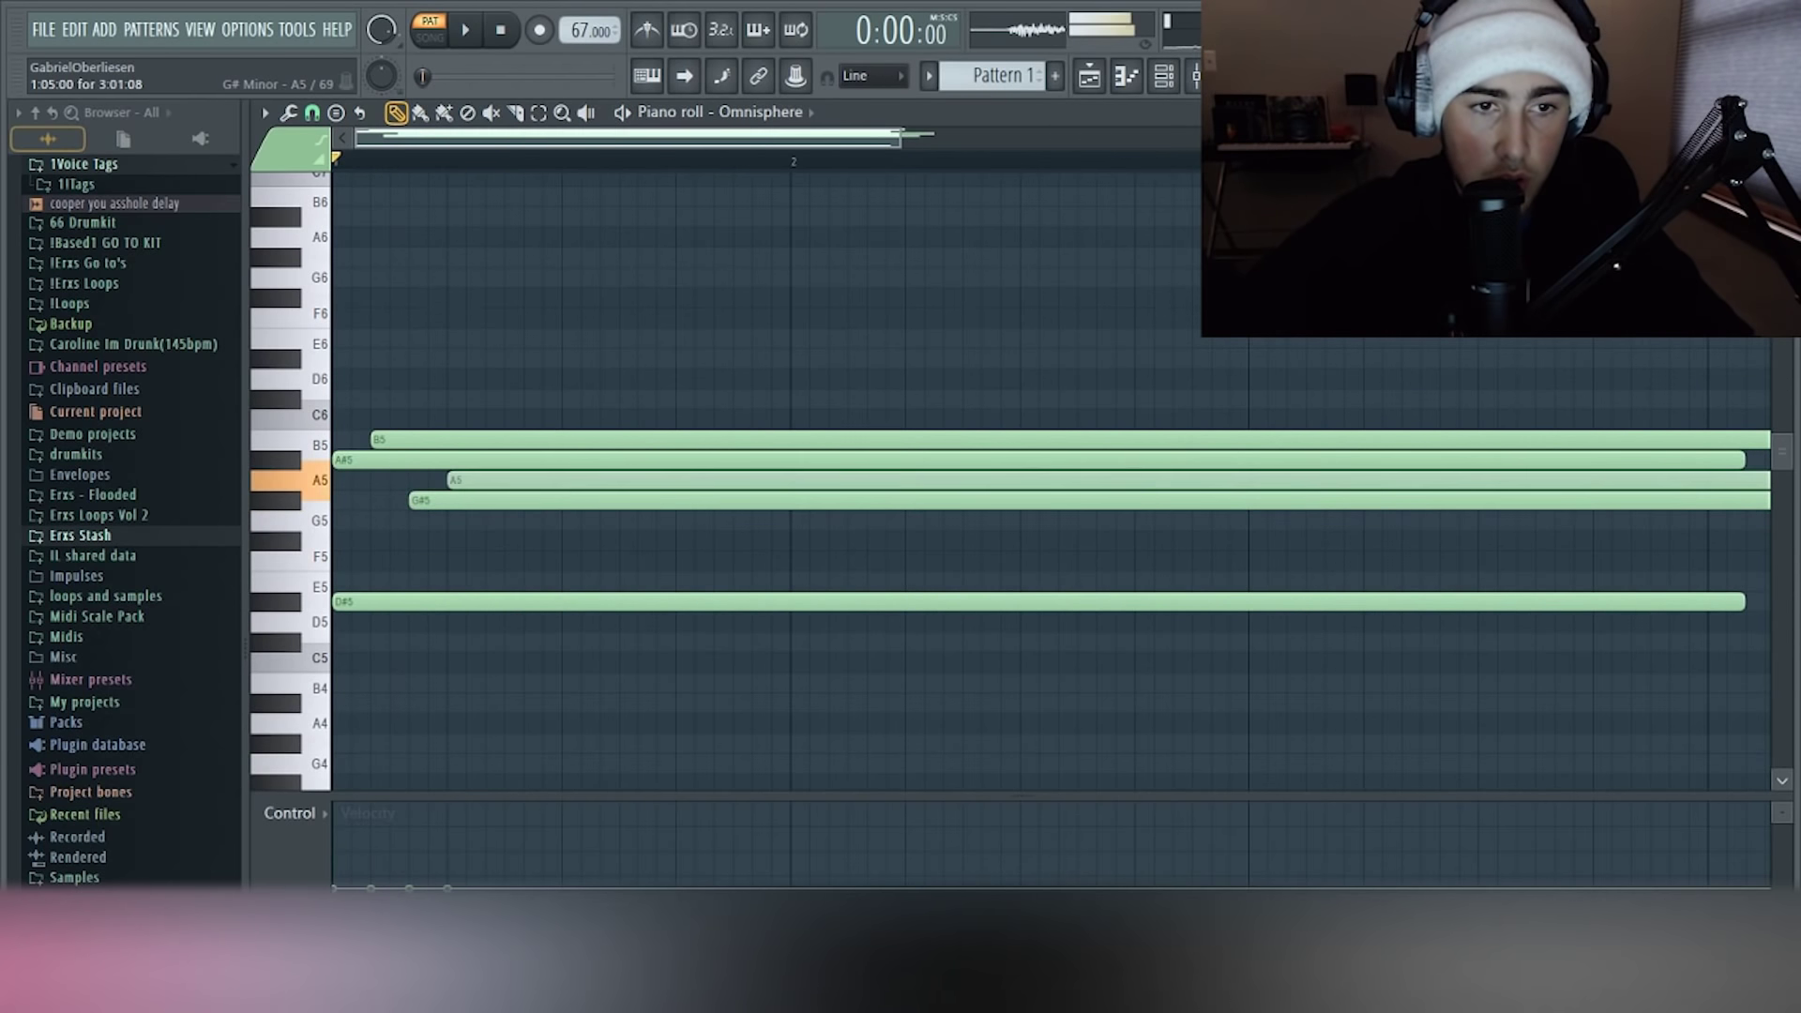
drag(455, 480, 455, 461)
key(space)
scroll(699, 556, down, 3)
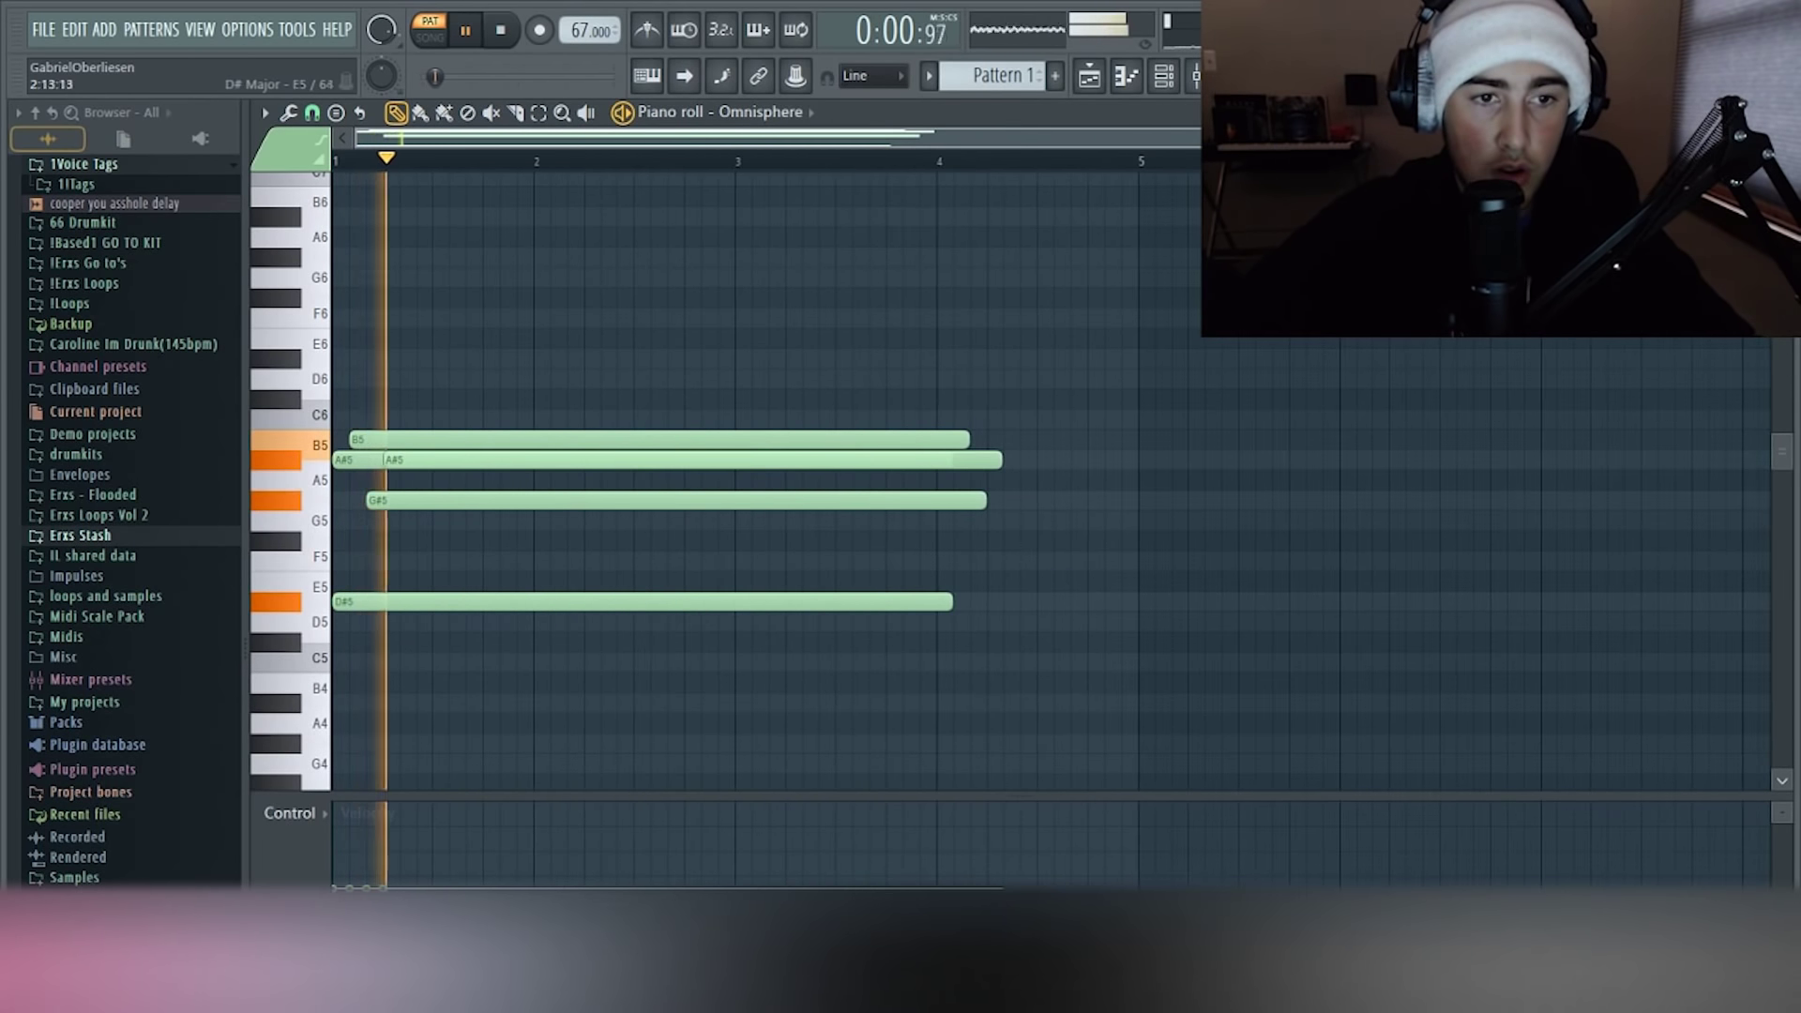
Apply legato to all notes and shorten the final A#5 to match the others
key(ctrl+a)
key(ctrl+l)
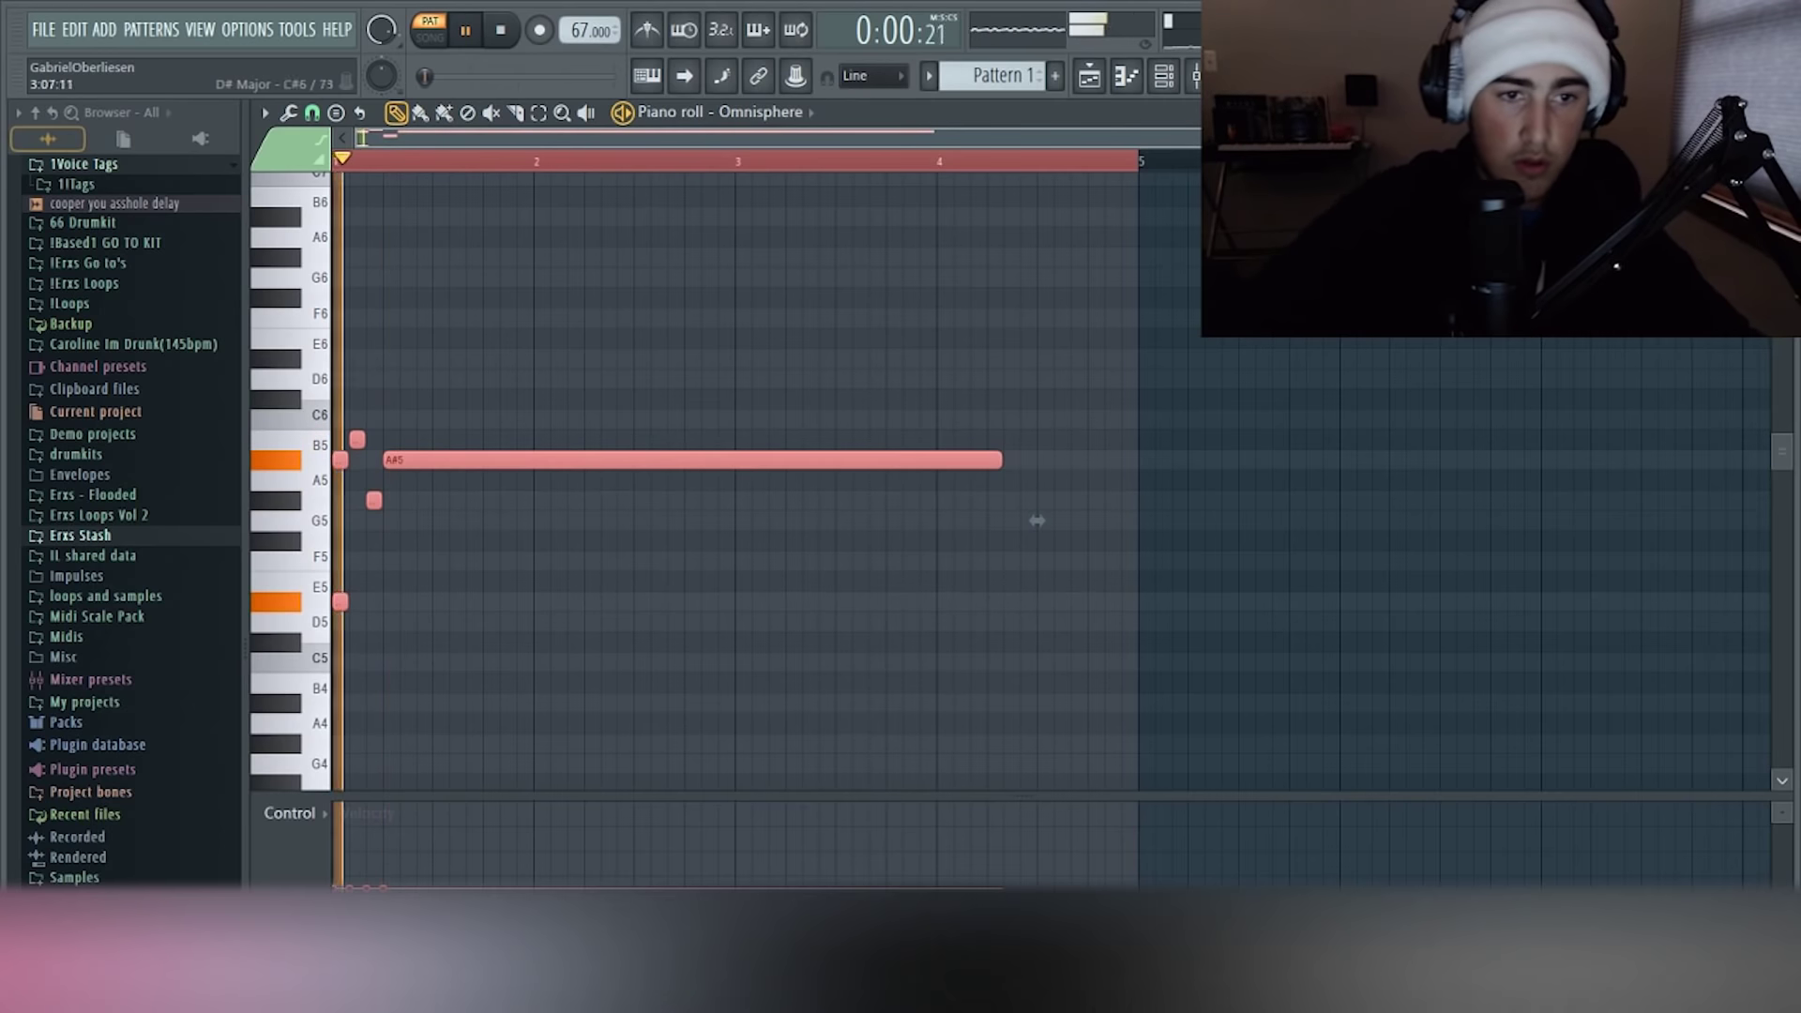
key(ctrl+d)
drag(998, 460, 404, 479)
Duplicate the four-note phrase directly after itself, select the copy and play the result
scroll(413, 483, up, 3)
key(ctrl+b)
key(ctrl+d)
drag(744, 350, 520, 615)
drag(691, 391, 552, 631)
key(space)
key(space)
Shorten the last A#5 of the second phrase, select that phrase and play the pattern
key(ctrl+d)
drag(531, 460, 510, 460)
drag(740, 390, 528, 628)
key(space)
key(space)
Duplicate the whole pattern, play it back and undo the duplication
scroll(769, 521, down, 3)
key(ctrl+a)
key(ctrl+b)
key(ctrl+d)
scroll(634, 521, up, 3)
key(space)
key(space)
key(ctrl+z)
key(ctrl+d)
scroll(559, 521, down, 4)
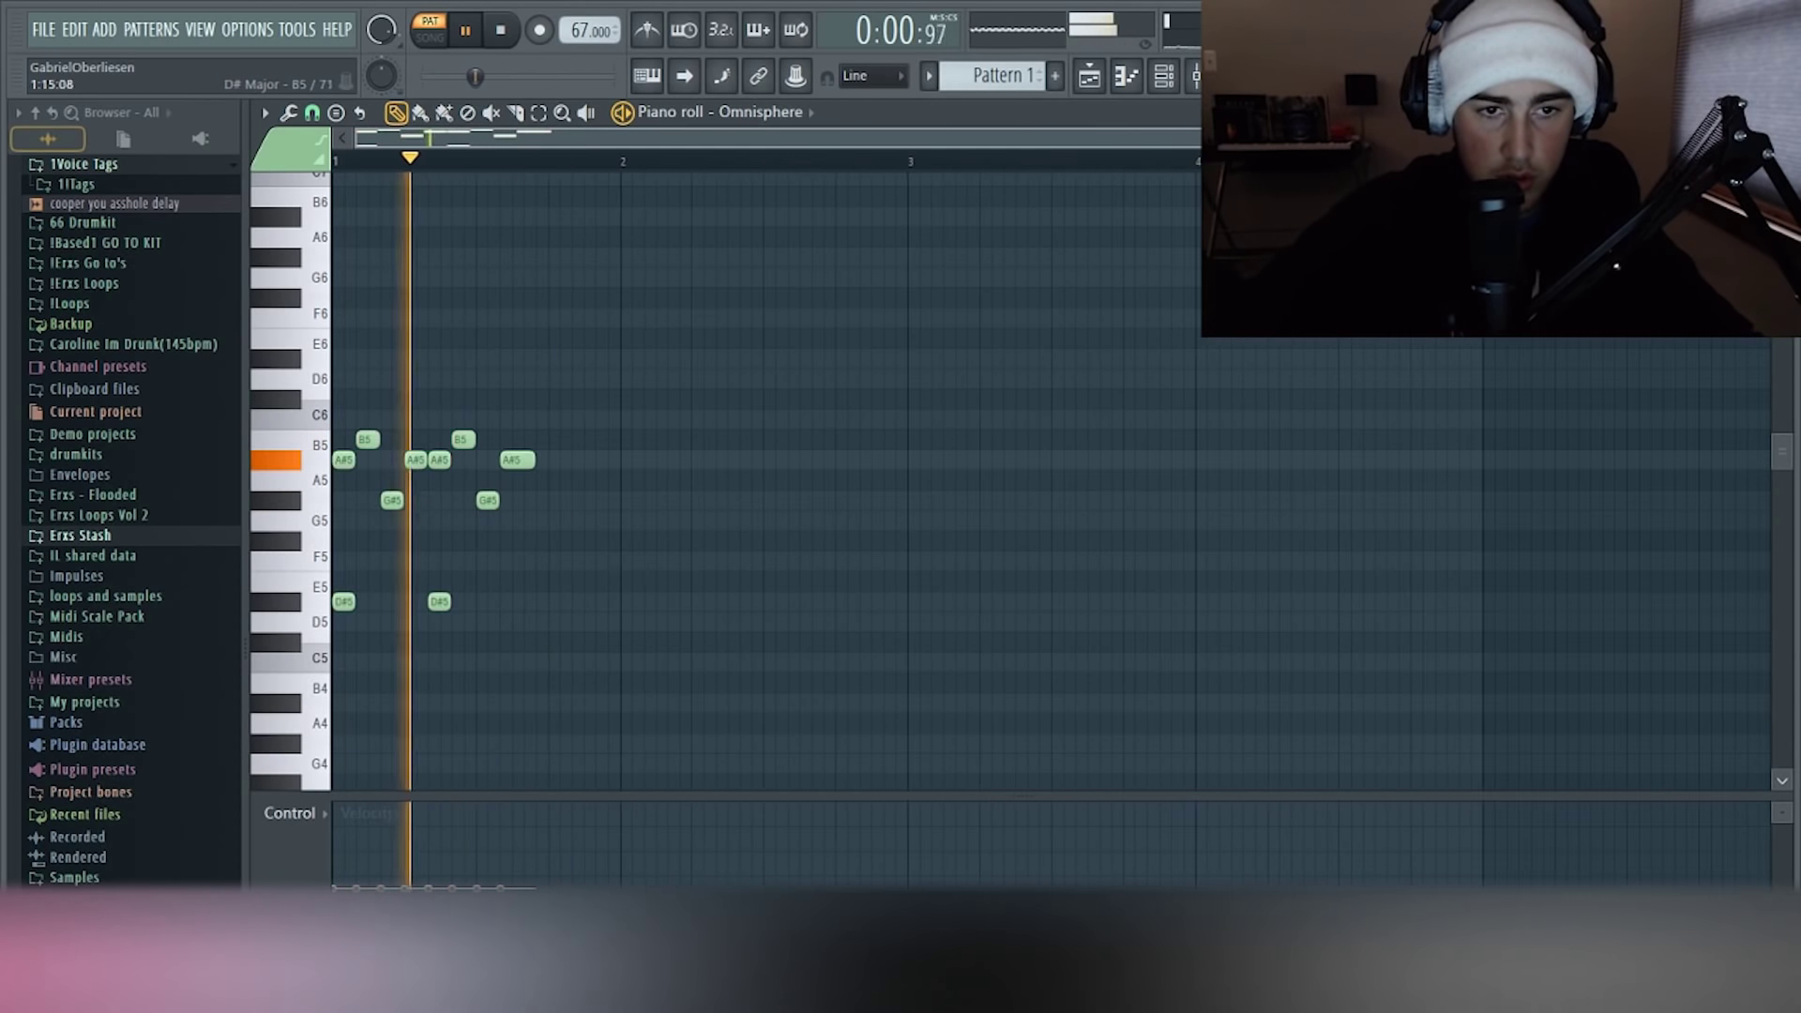
Duplicate the second phrase to add a third one ending at bar 2, and play the pattern
drag(542, 406, 434, 632)
key(ctrl+b)
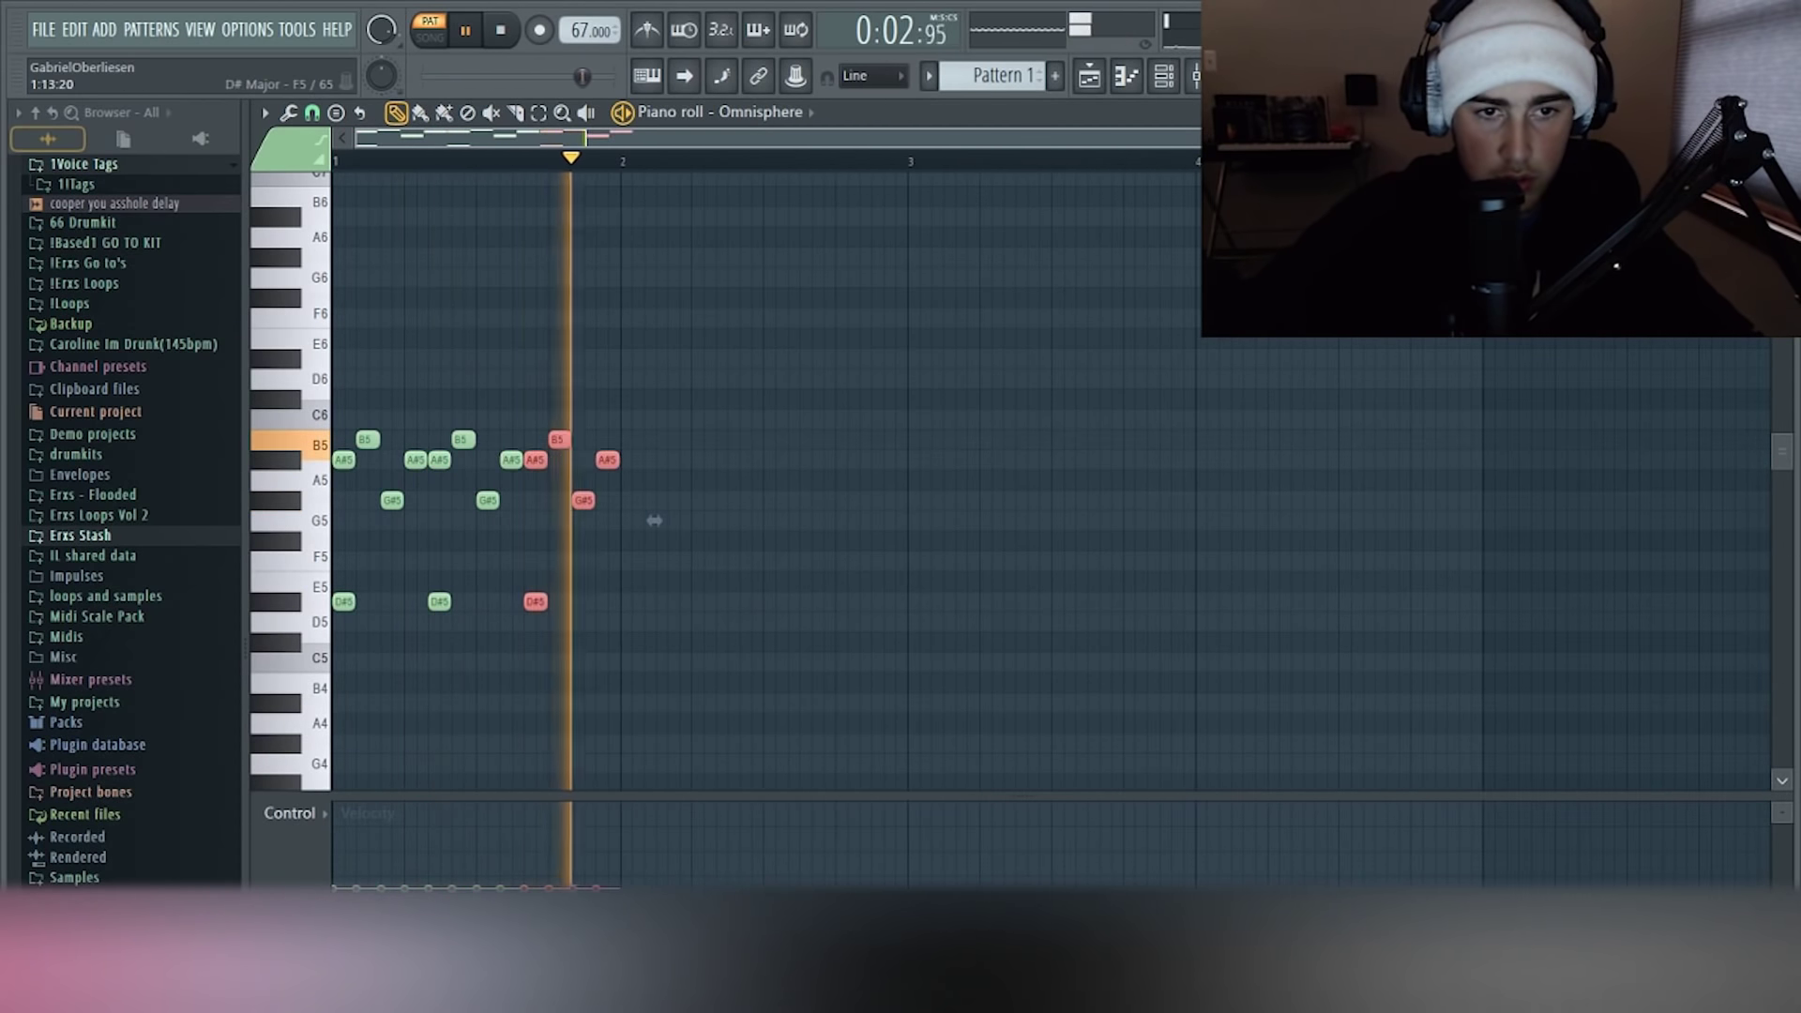
key(space)
click(654, 520)
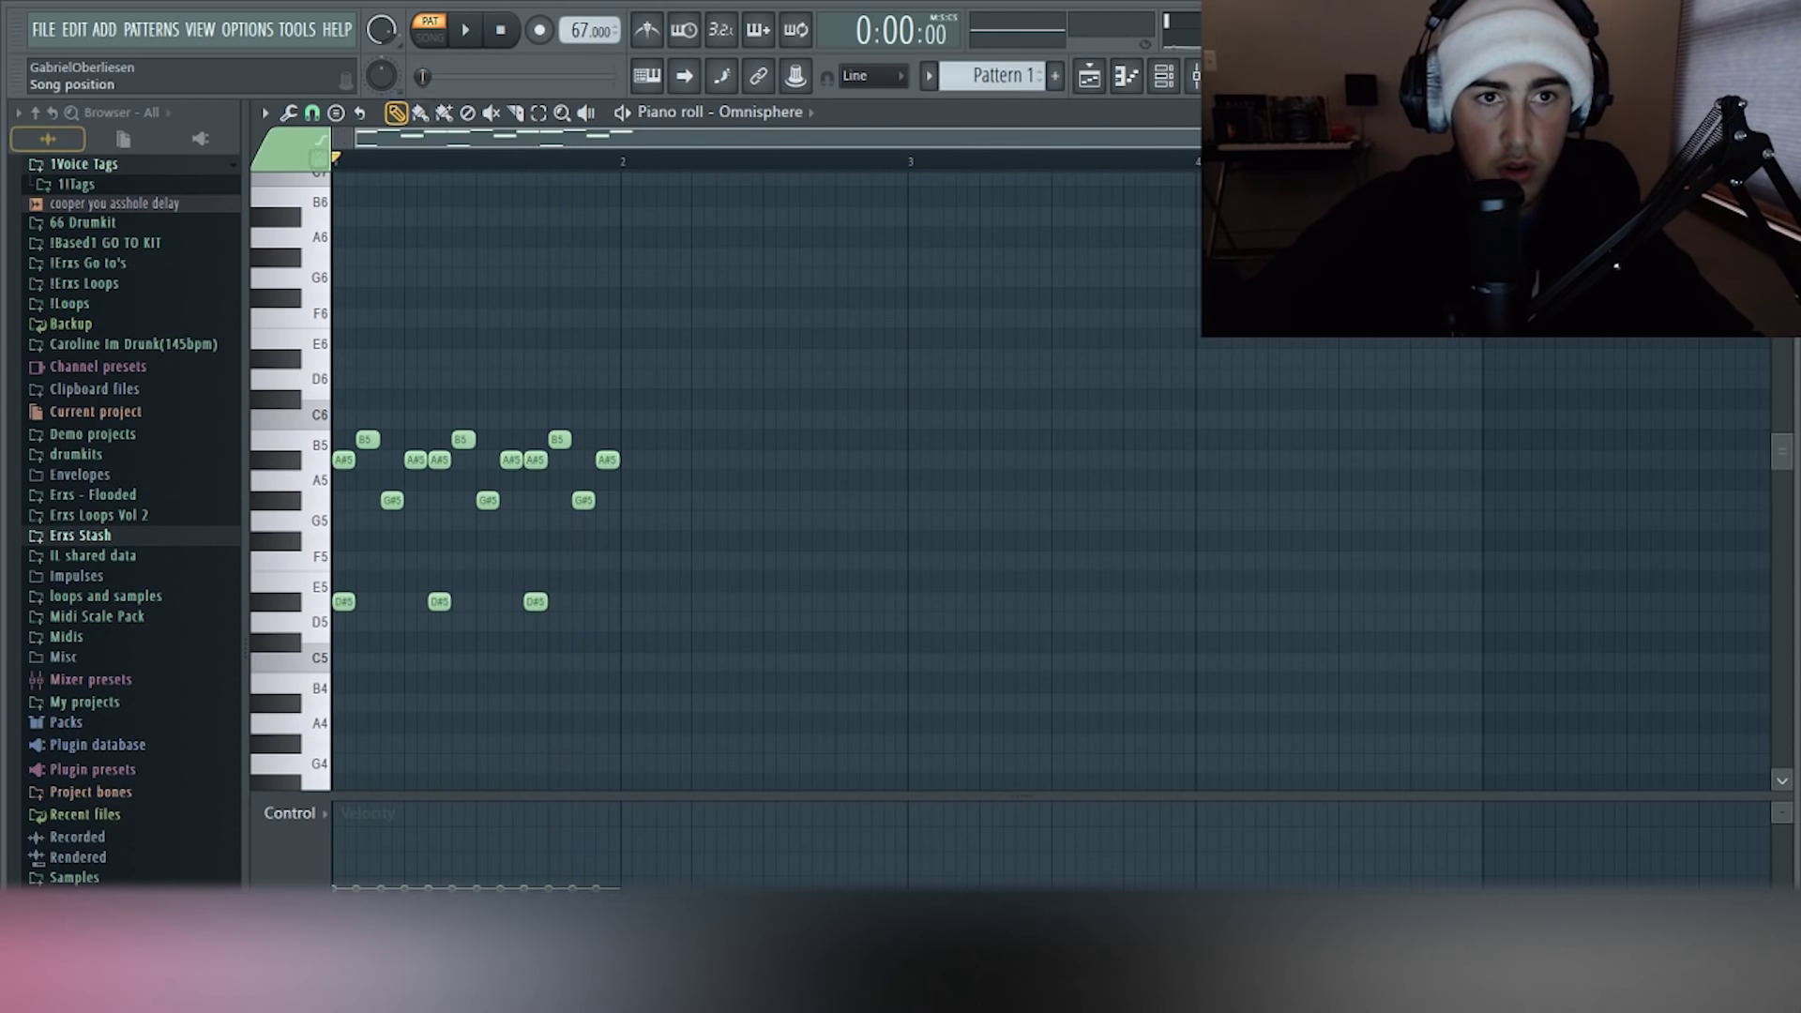
key(space)
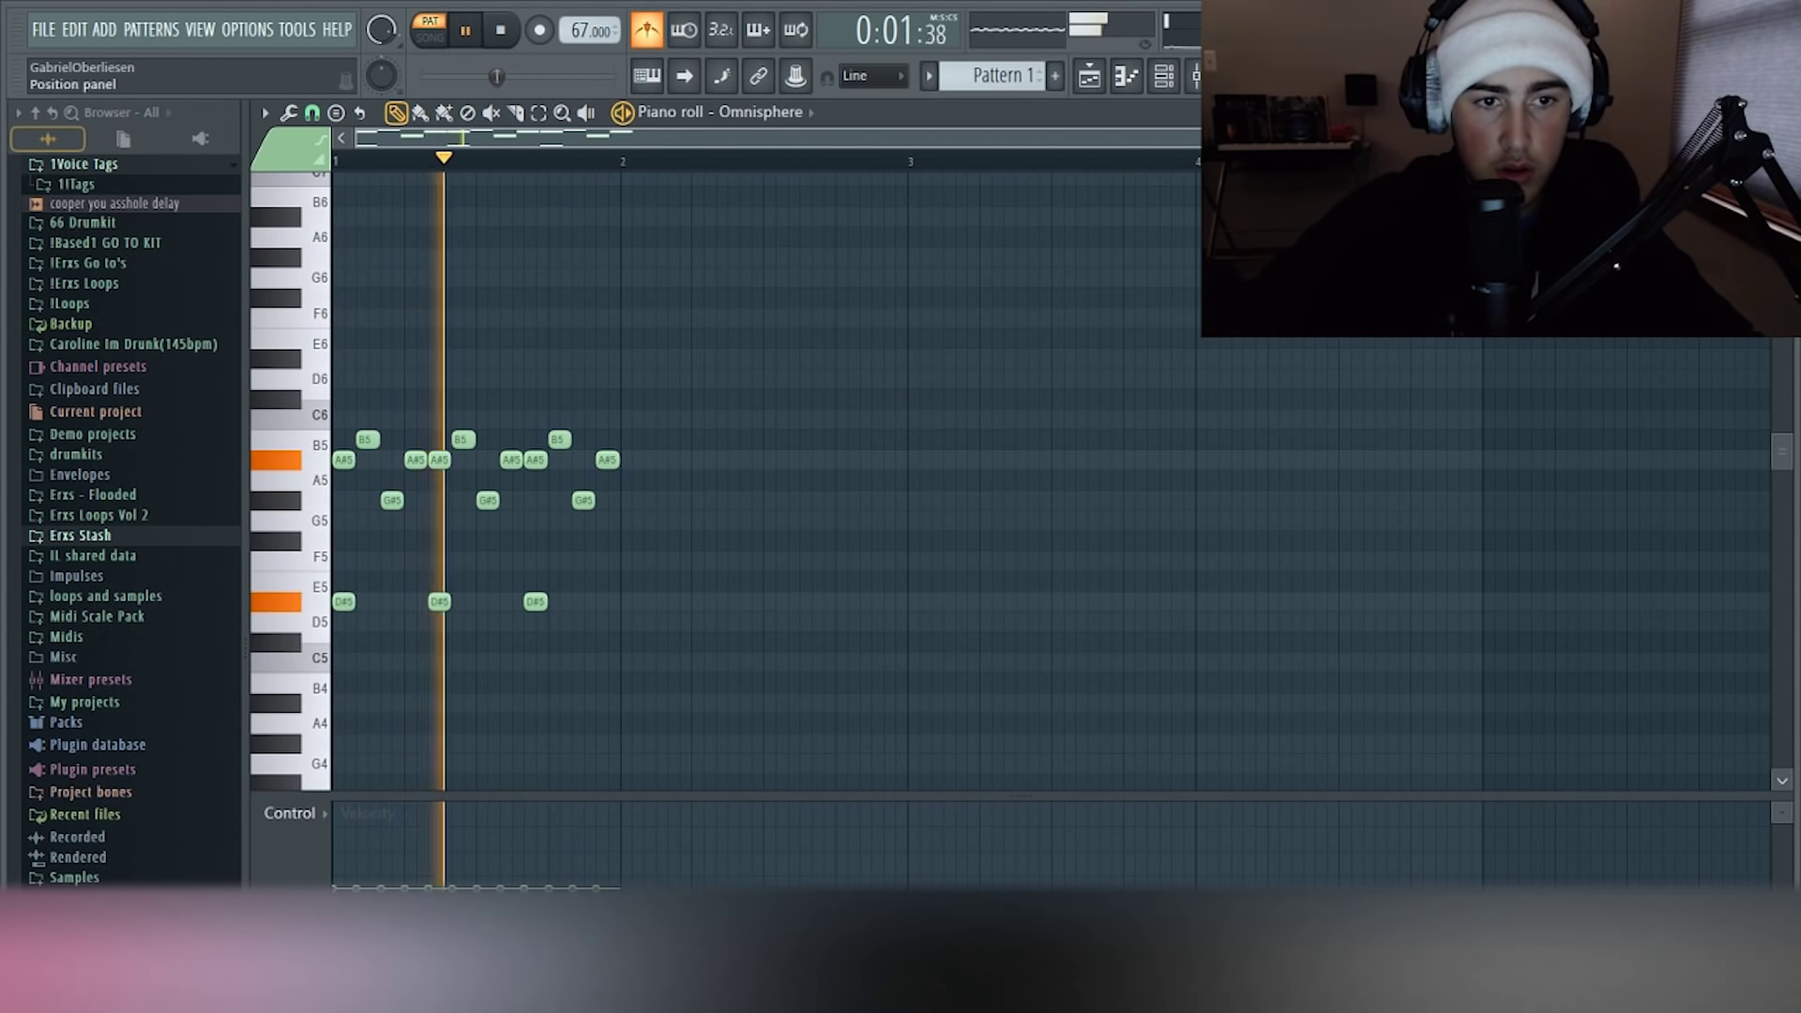
key(space)
Try sustained E6 and D#6 notes above the phrase and play them back
scroll(463, 439, up, 2)
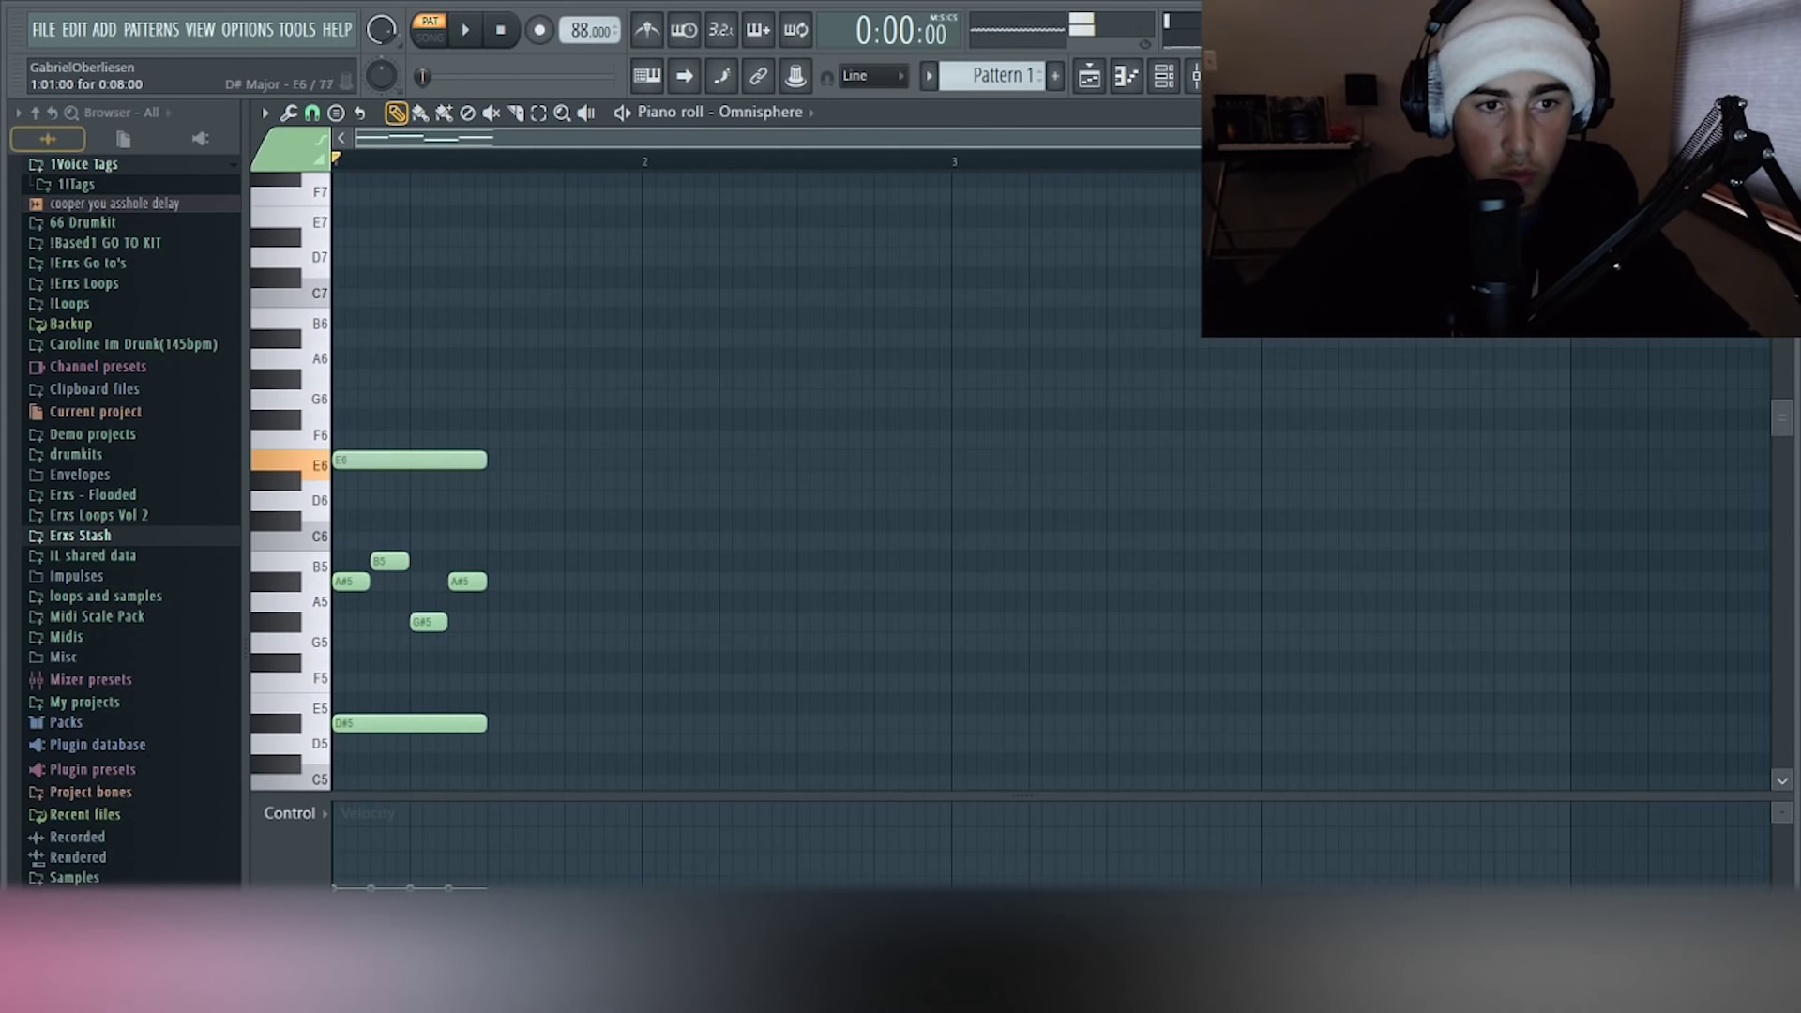
drag(413, 454, 494, 582)
key(space)
key(space)
click(479, 500)
right_click(493, 582)
key(space)
key(space)
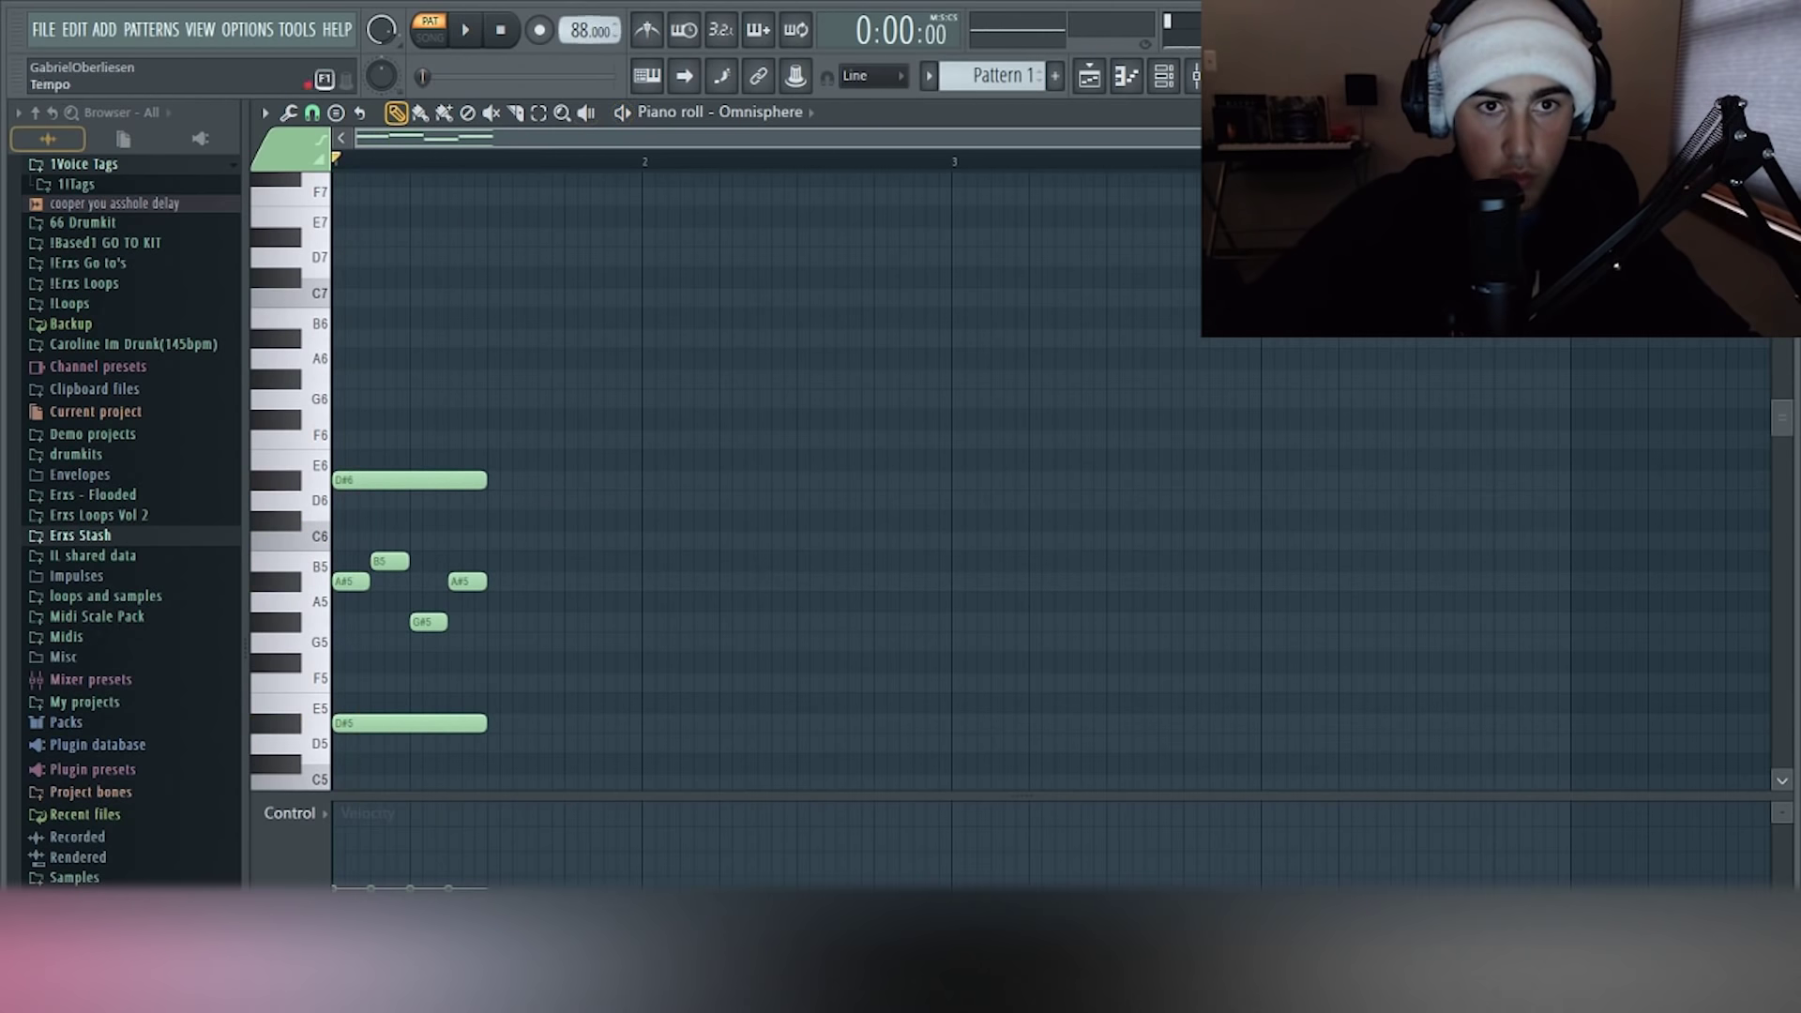
Set the tempo to 92 BPM, delete the D#6 above the phrase and play it
drag(590, 31, 590, 23)
right_click(441, 480)
key(space)
scroll(458, 536, up, 2)
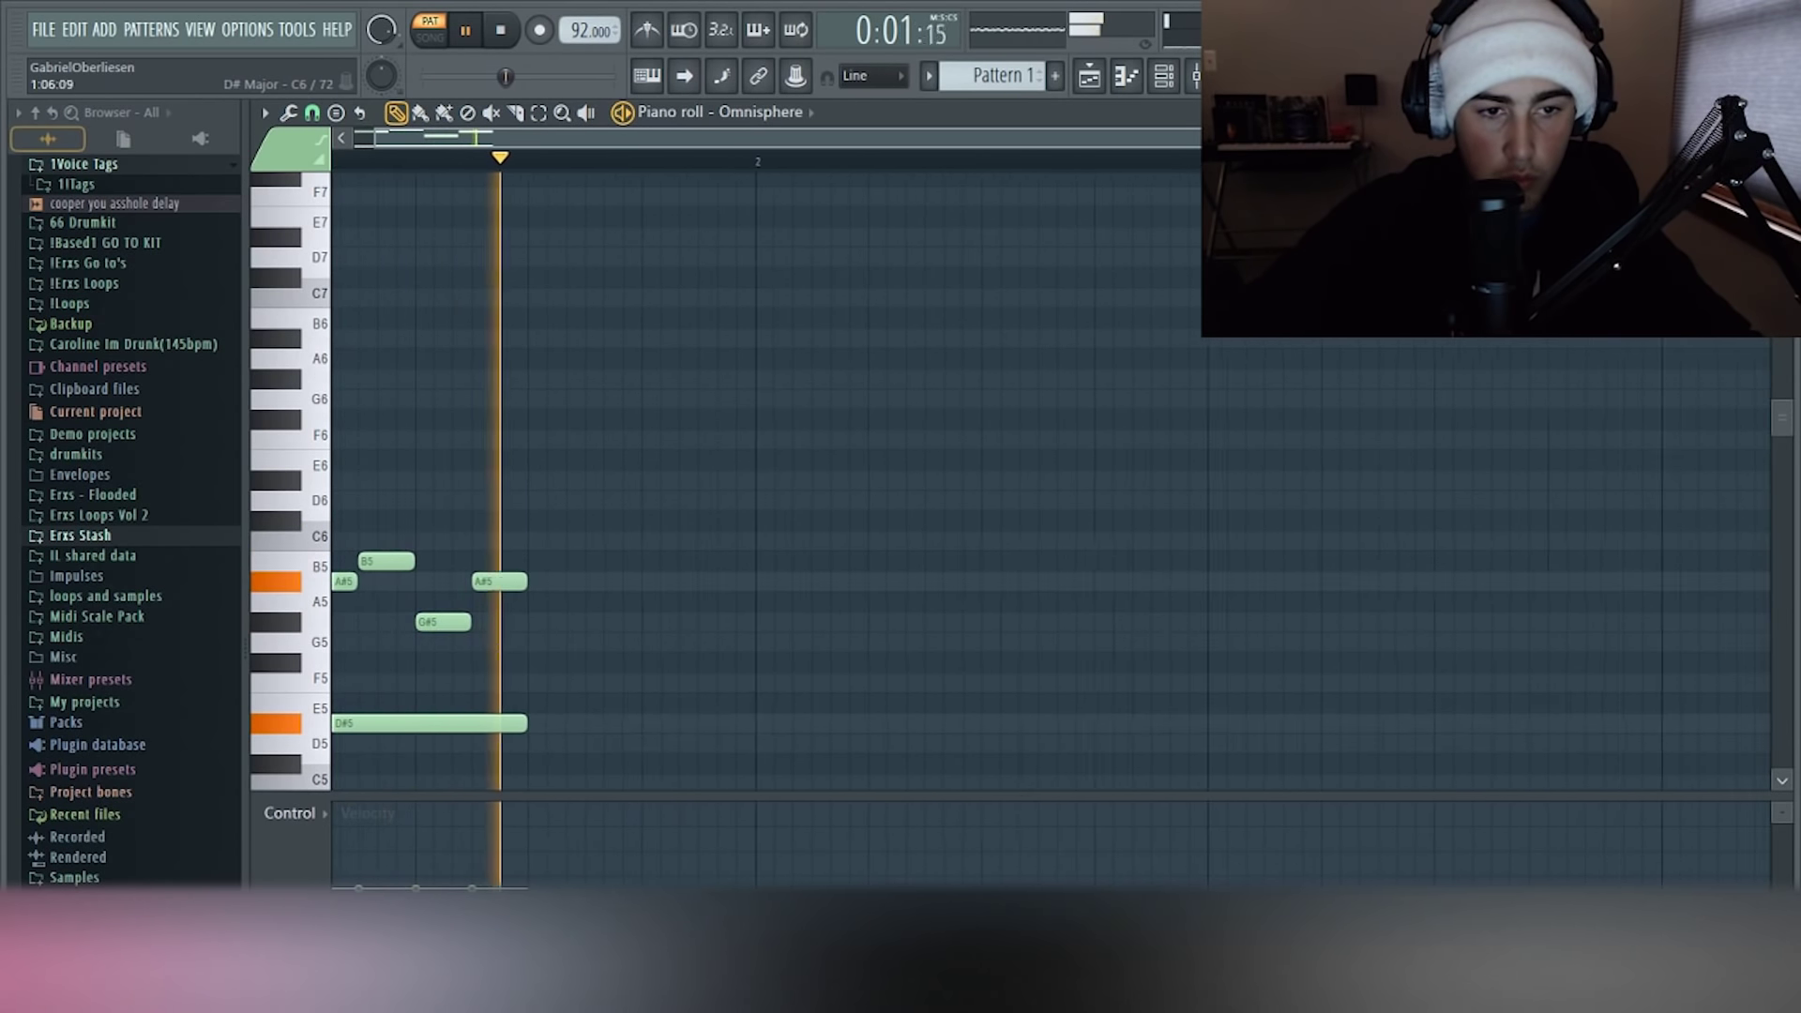
key(space)
click(534, 500)
drag(535, 500, 554, 622)
right_click(554, 622)
Select all notes and duplicate them twice so the phrase repeats four times across two bars
key(ctrl+a)
key(ctrl+b)
key(space)
scroll(796, 607, down, 3)
key(ctrl+f)
key(Escape)
key(ctrl+a)
key(ctrl+b)
key(ctrl+d)
Try D#6 and D6 notes above the fourth phrase and play them back
scroll(715, 471, up, 3)
click(717, 446)
click(869, 466)
scroll(870, 466, down, 2)
key(space)
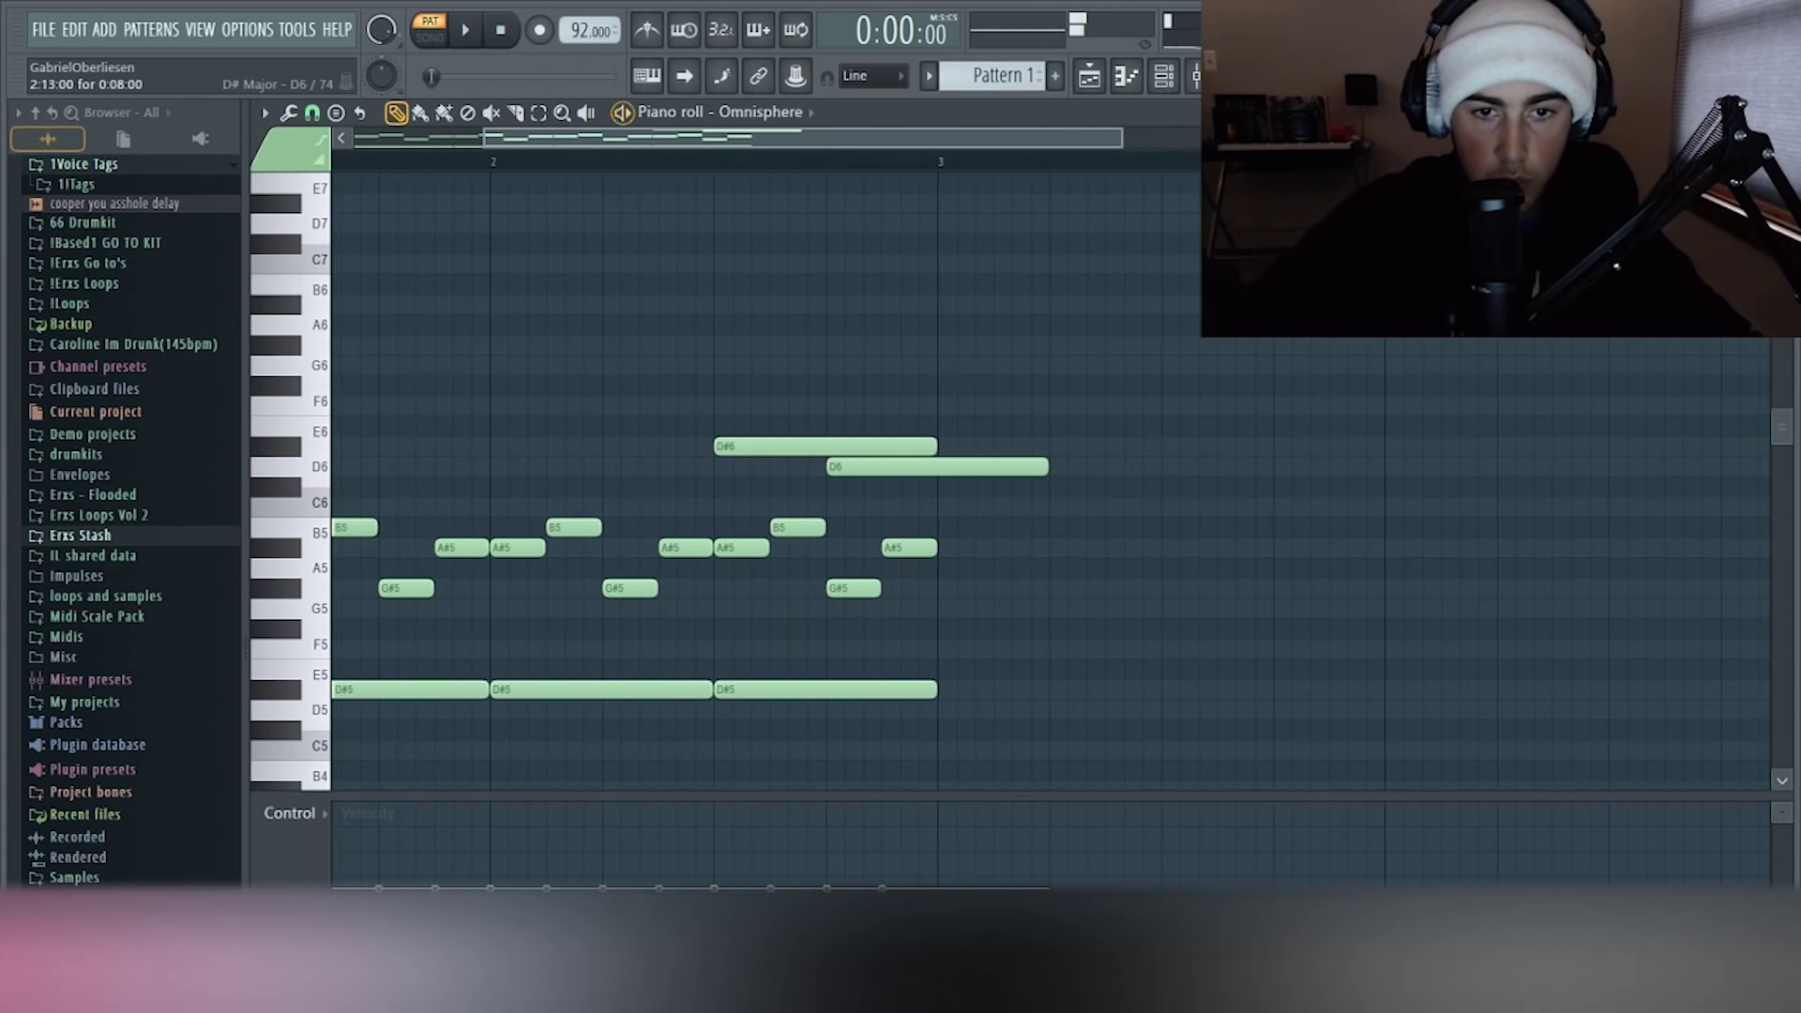
right_click(844, 466)
key(space)
right_click(825, 446)
Replace the D#5 under the fourth phrase with a lower note and set the tempo to 93 BPM
scroll(797, 525, down, 3)
click(755, 609)
drag(755, 609, 719, 568)
right_click(741, 507)
scroll(741, 488, down, 3)
drag(583, 31, 583, 20)
key(space)
Swap the low note under the fourth phrase for an A#4 spanning the phrase and play the pattern
right_click(718, 568)
click(689, 609)
key(space)
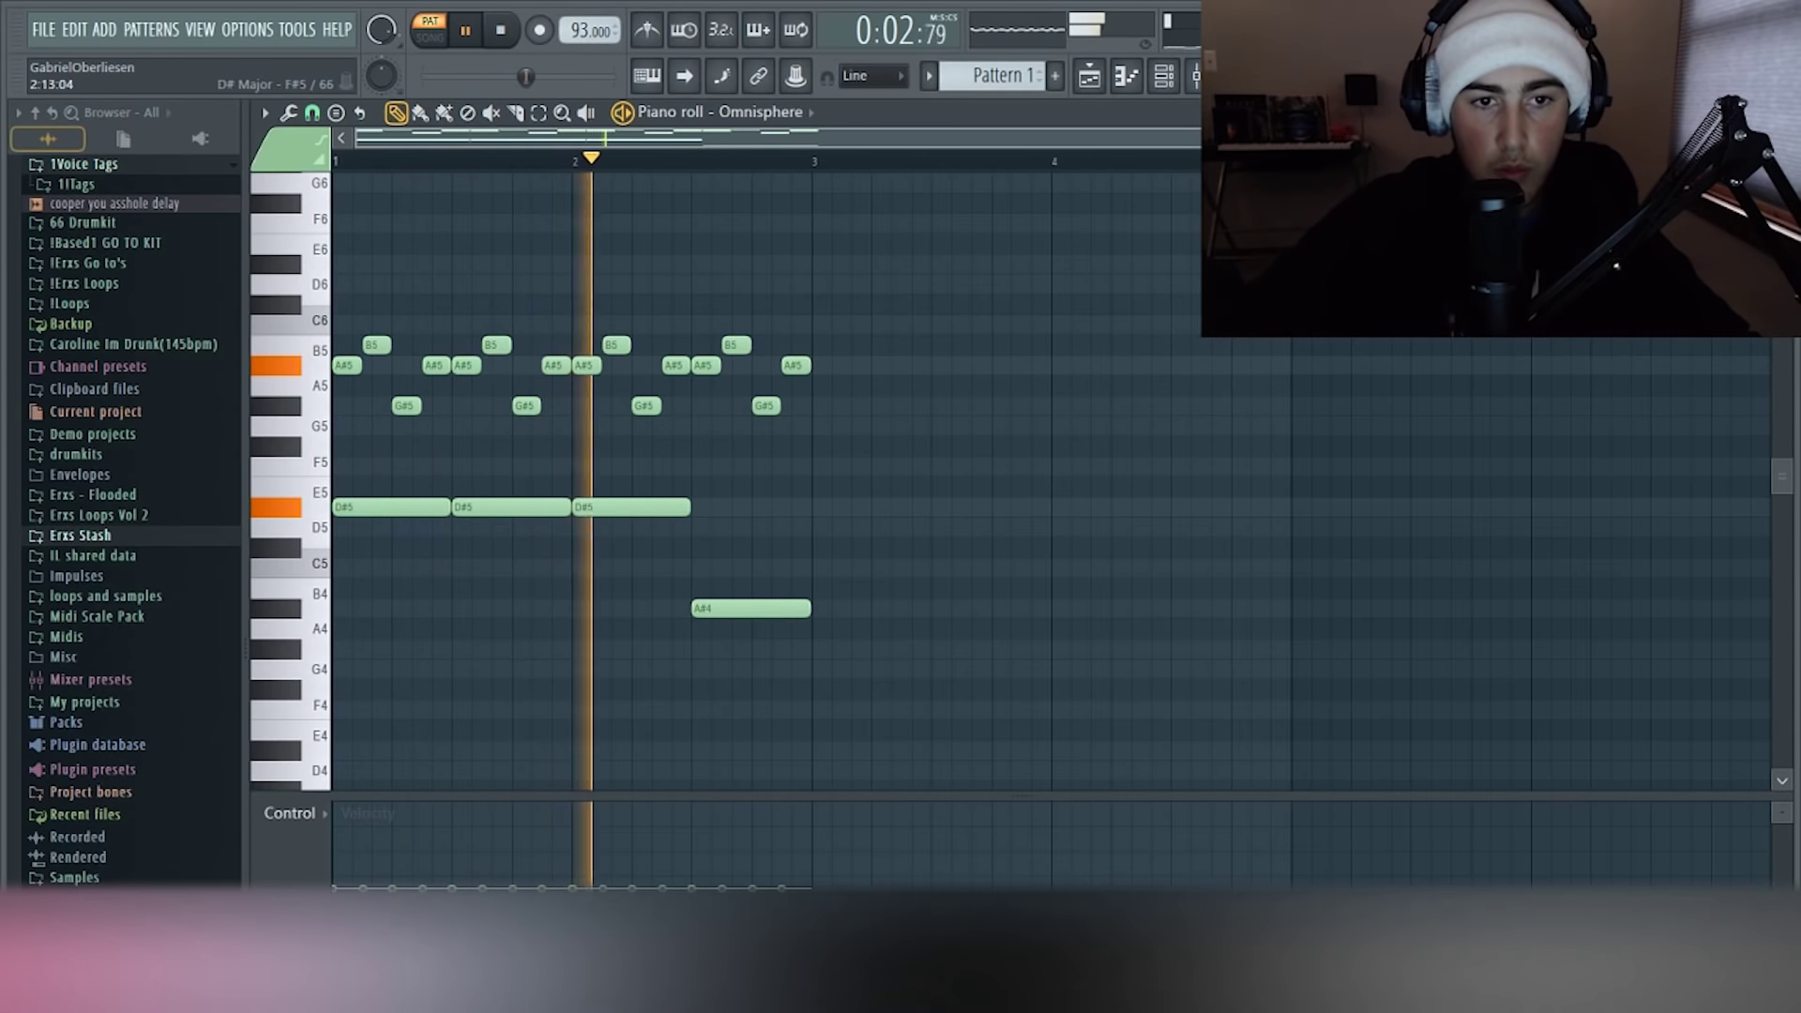
scroll(938, 444, up, 3)
scroll(757, 444, up, 2)
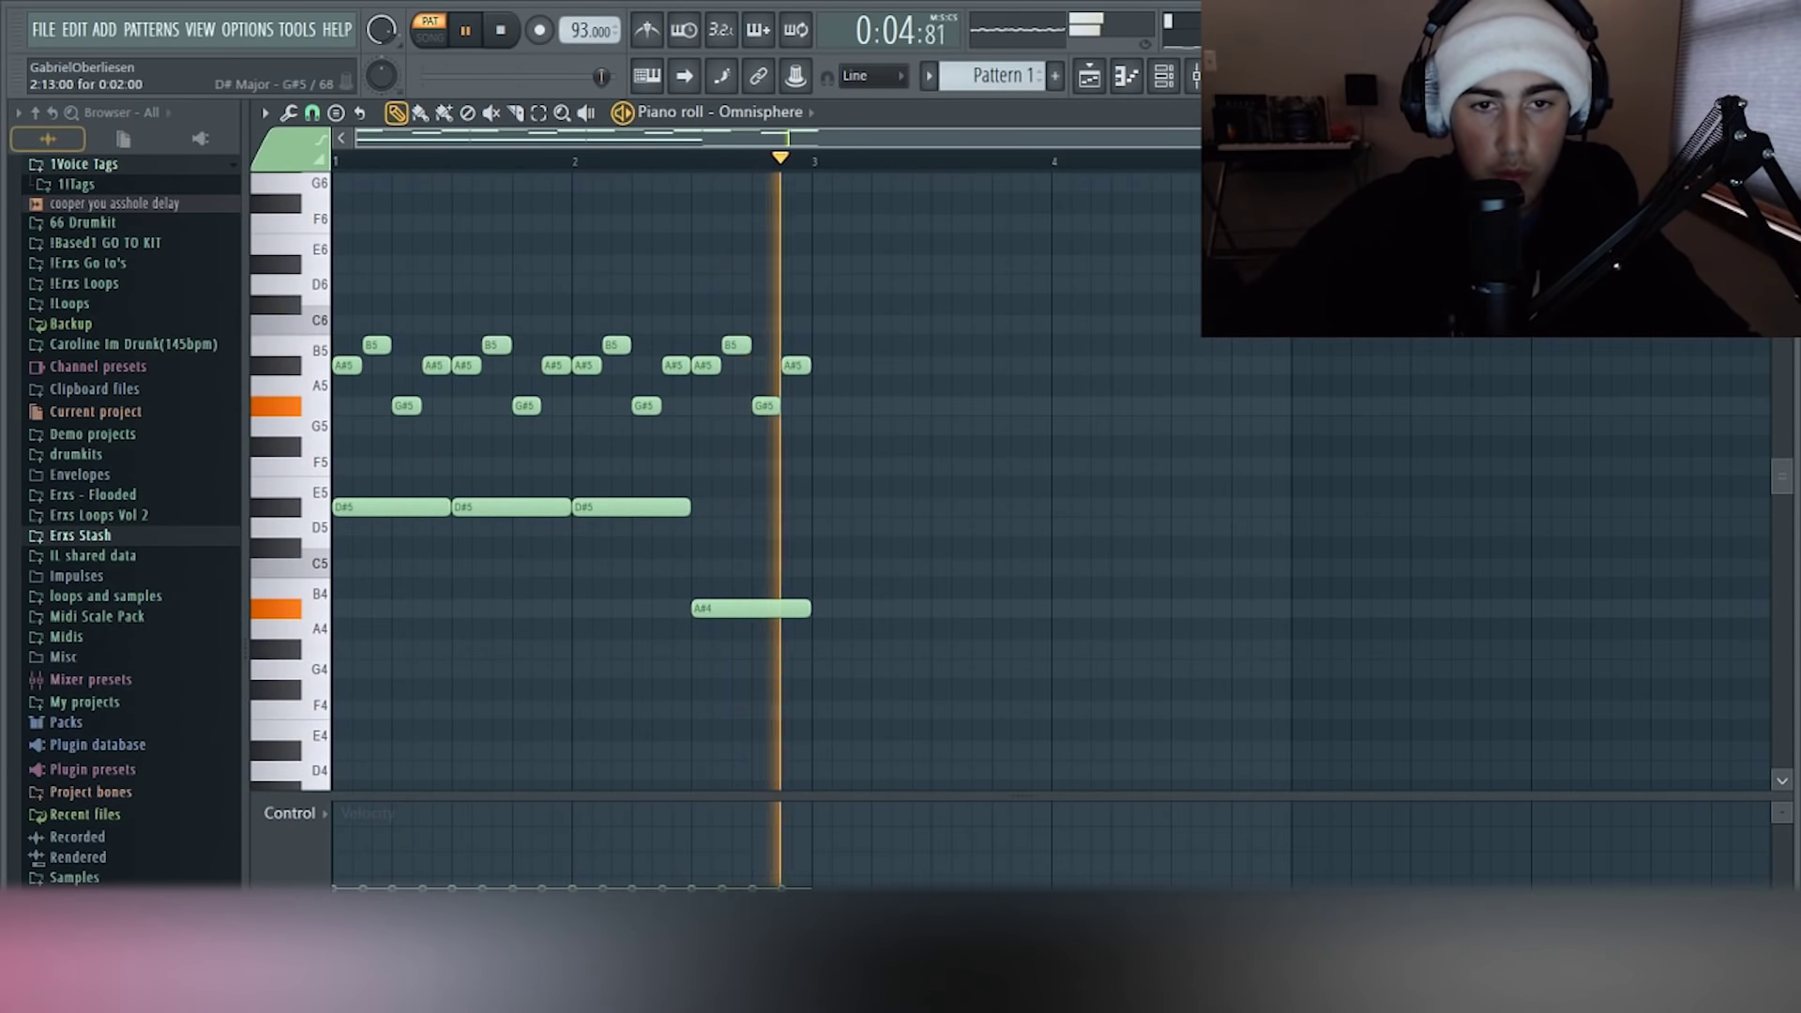
Duplicate the two-bar pattern to extend the melody to four bars
key(ctrl+b)
scroll(408, 250, down, 1)
scroll(408, 250, up, 4)
scroll(469, 273, up, 2)
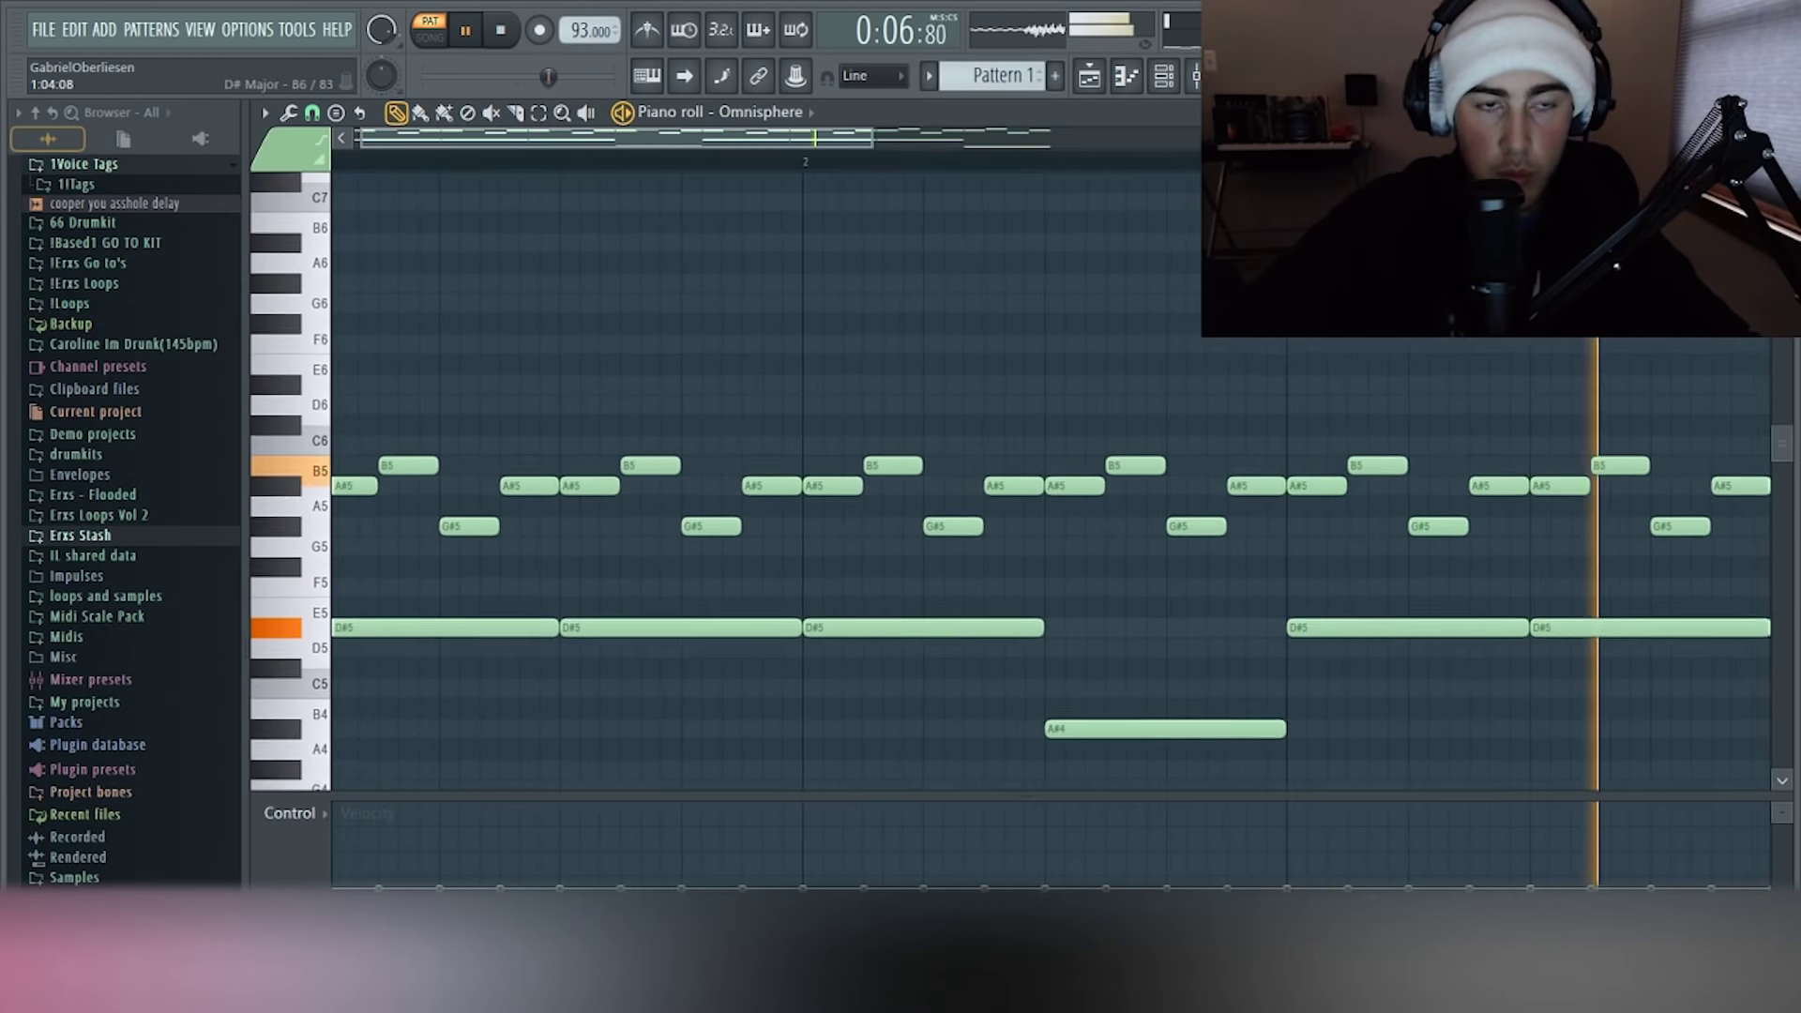
scroll(563, 290, down, 2)
scroll(938, 444, down, 5)
scroll(938, 443, up, 1)
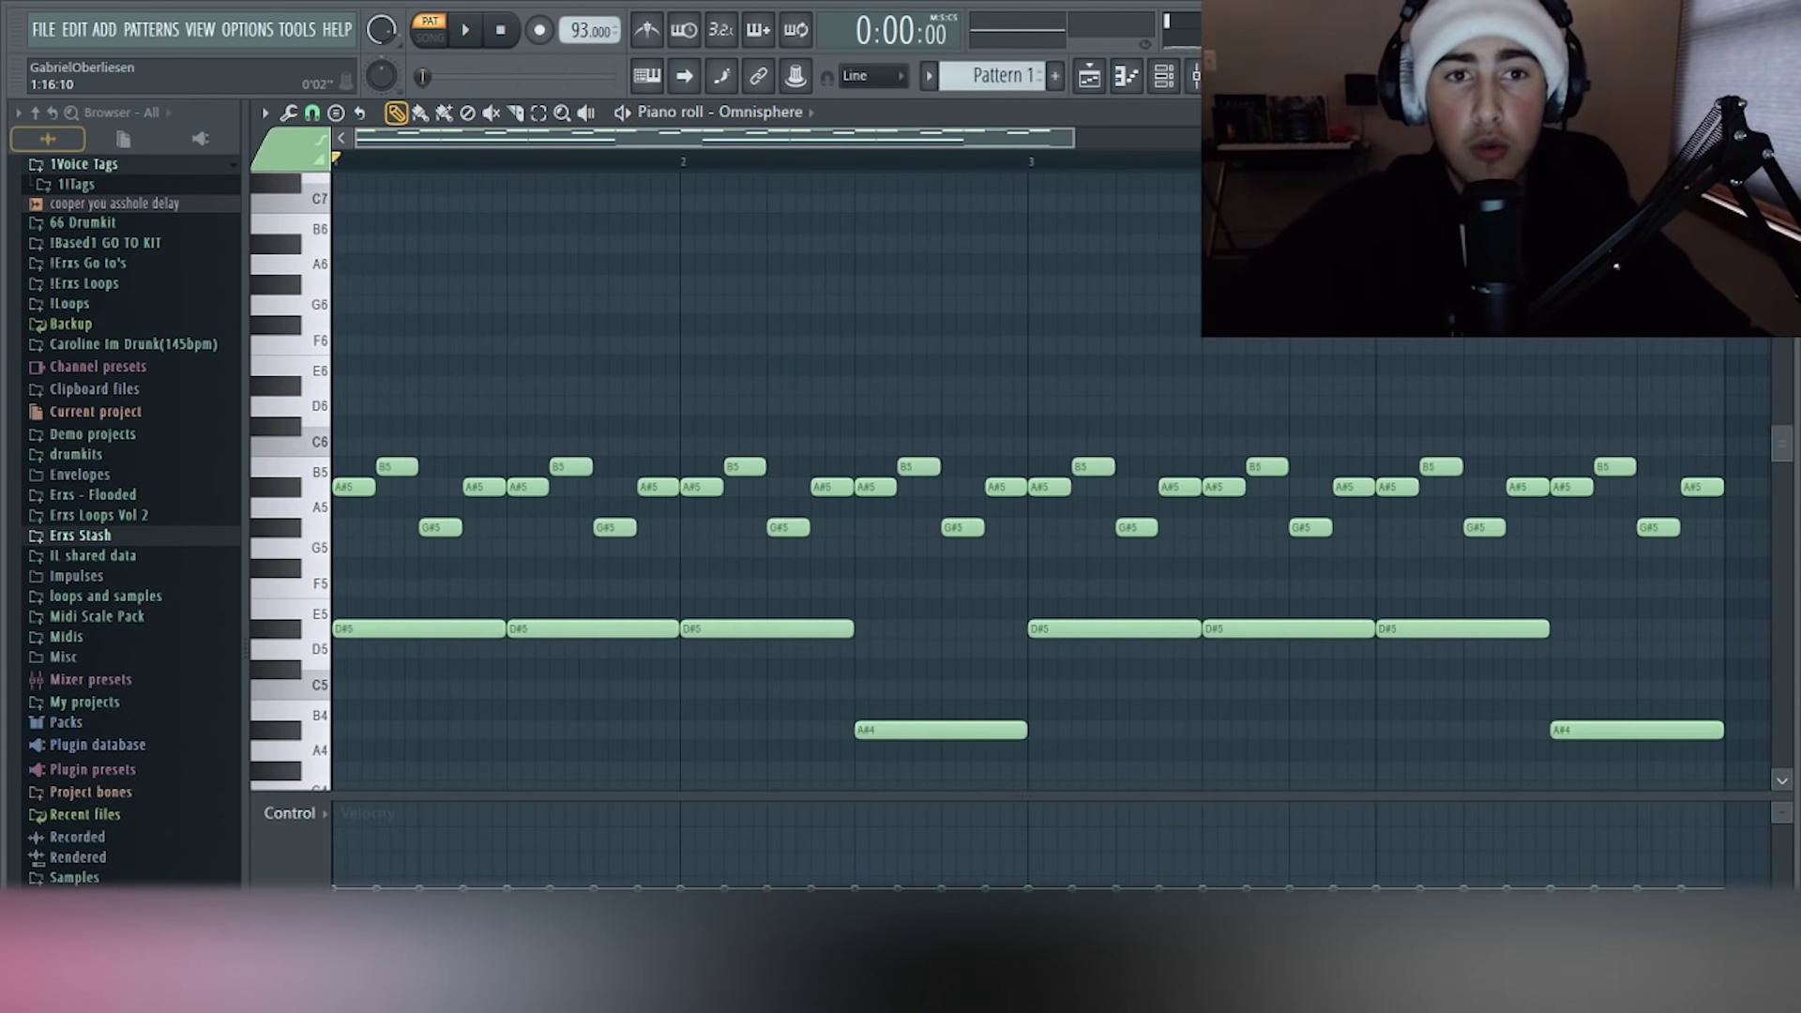
scroll(668, 444, down, 2)
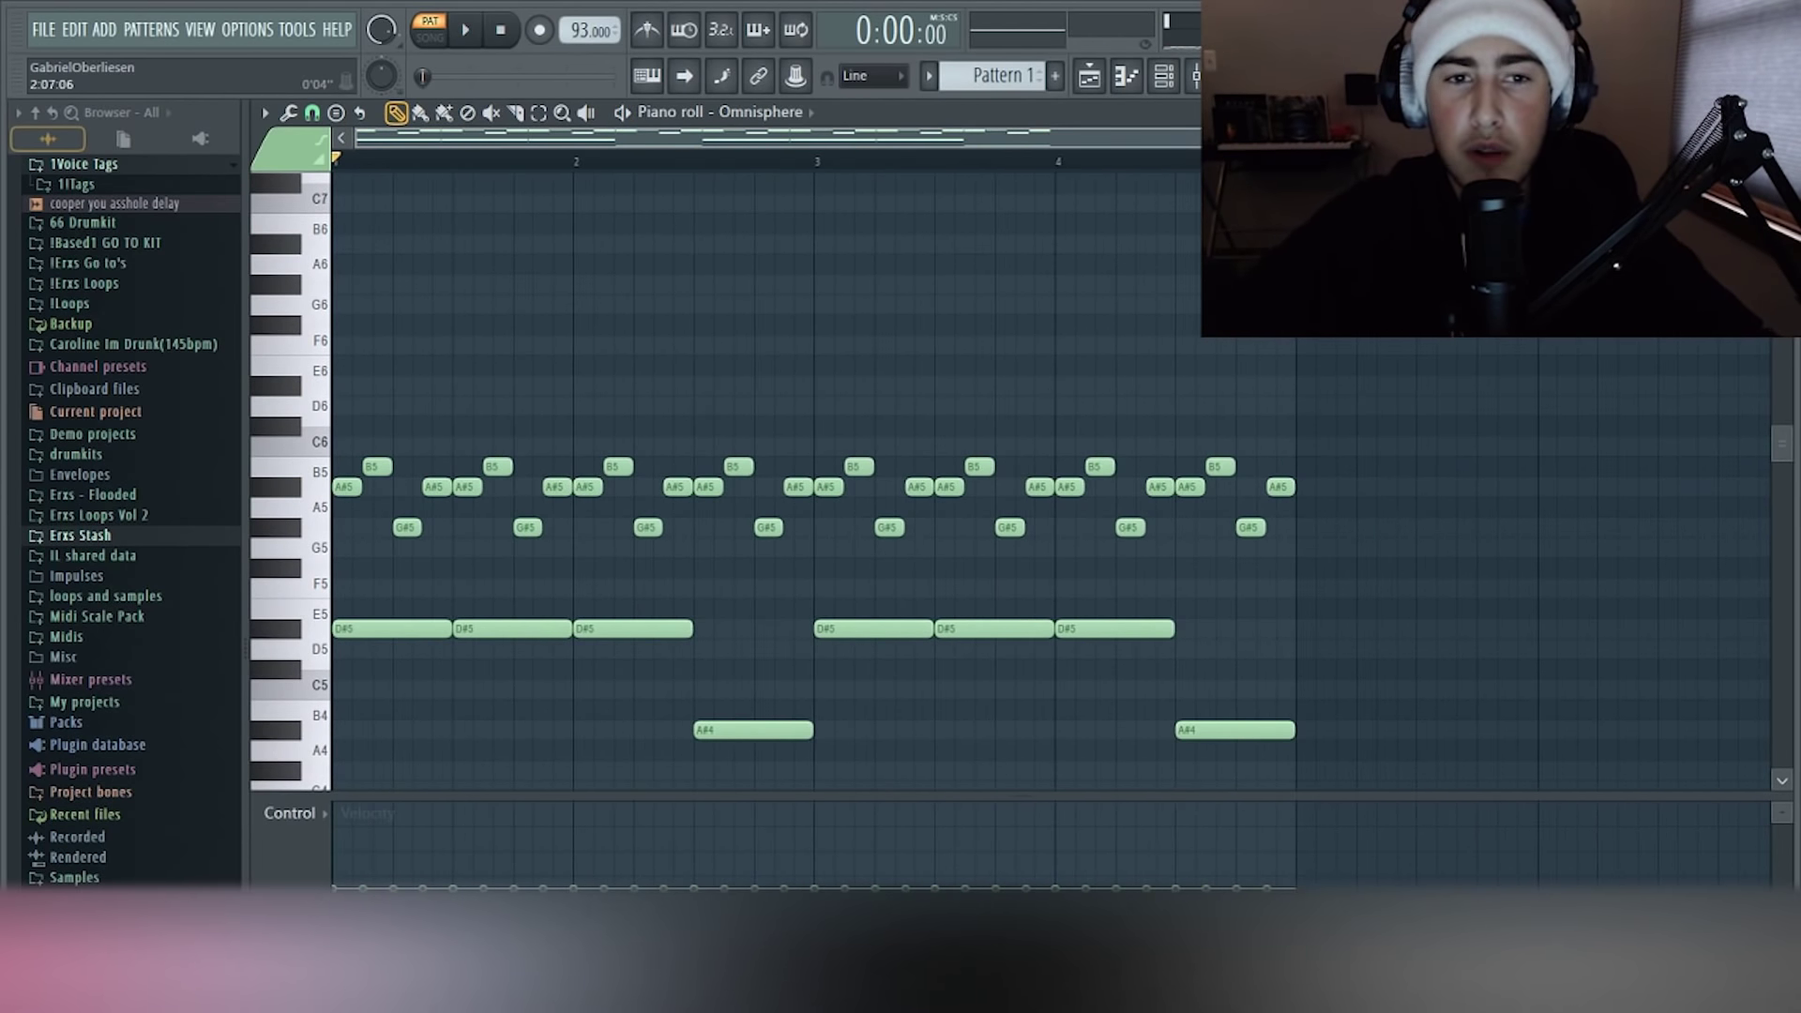
Play back the four-bar melody and review its notes and the empty lower octaves in the piano roll
scroll(938, 443, up, 4)
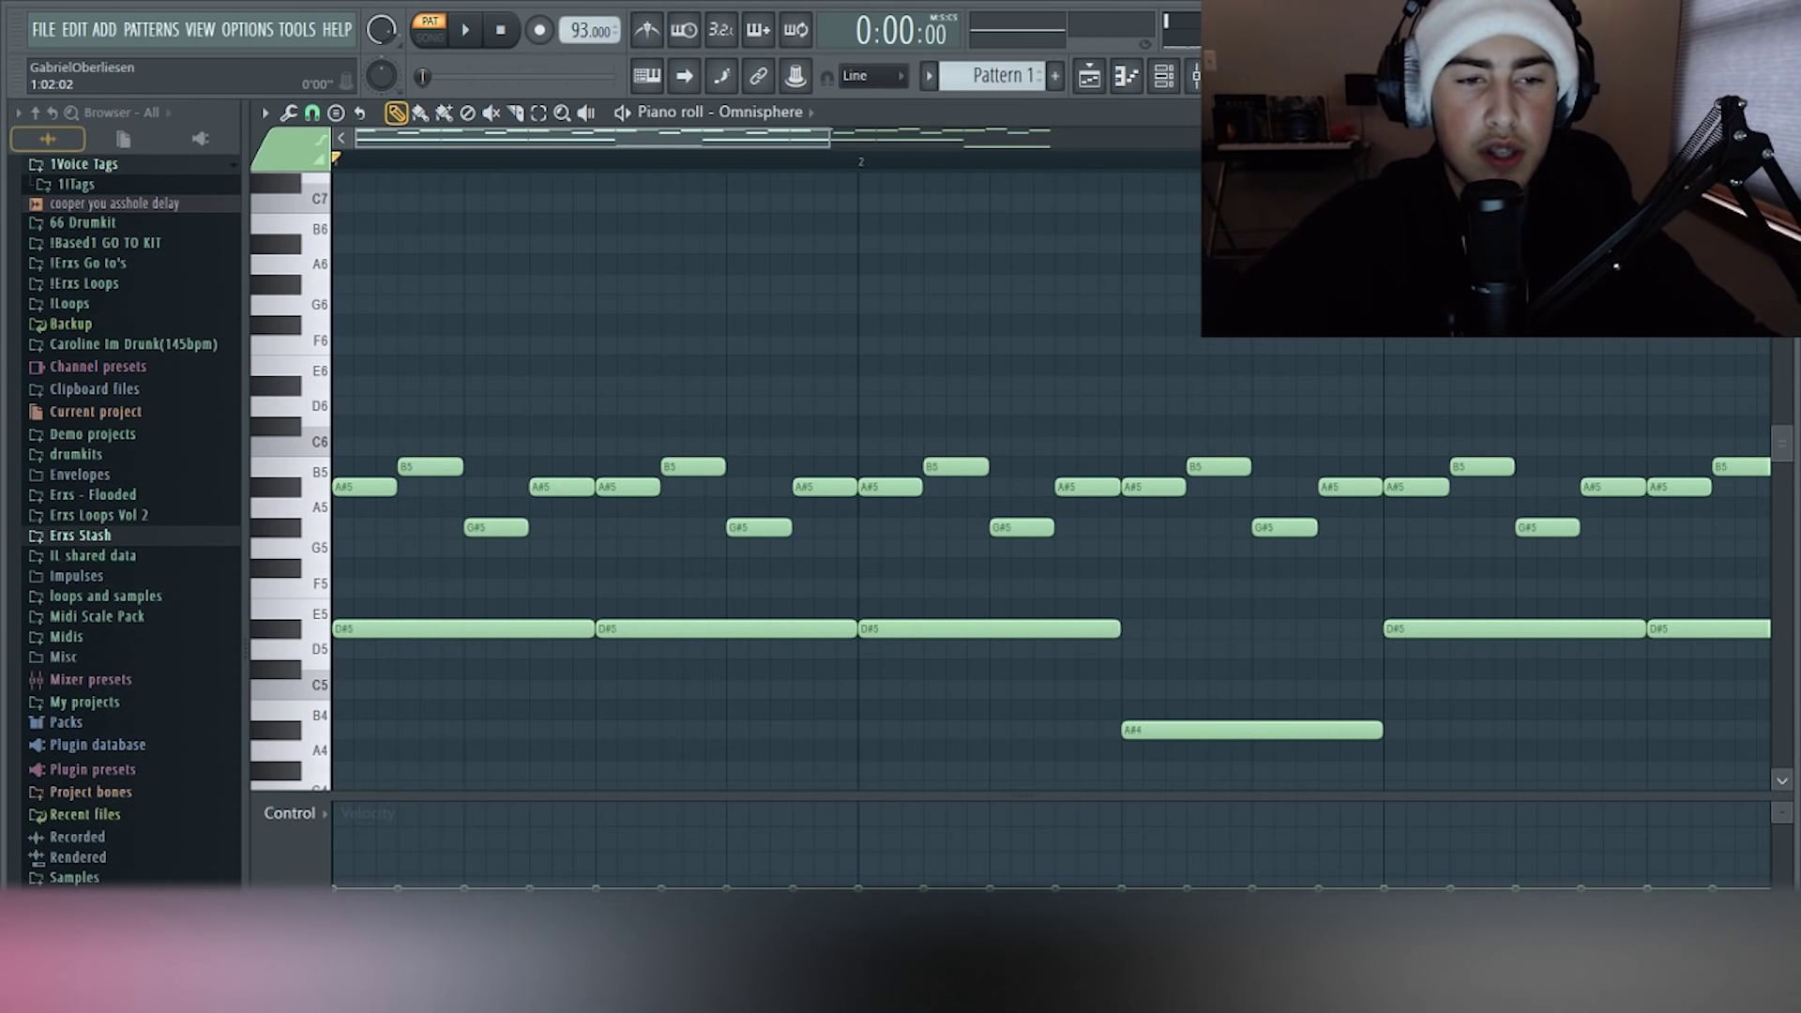
key(space)
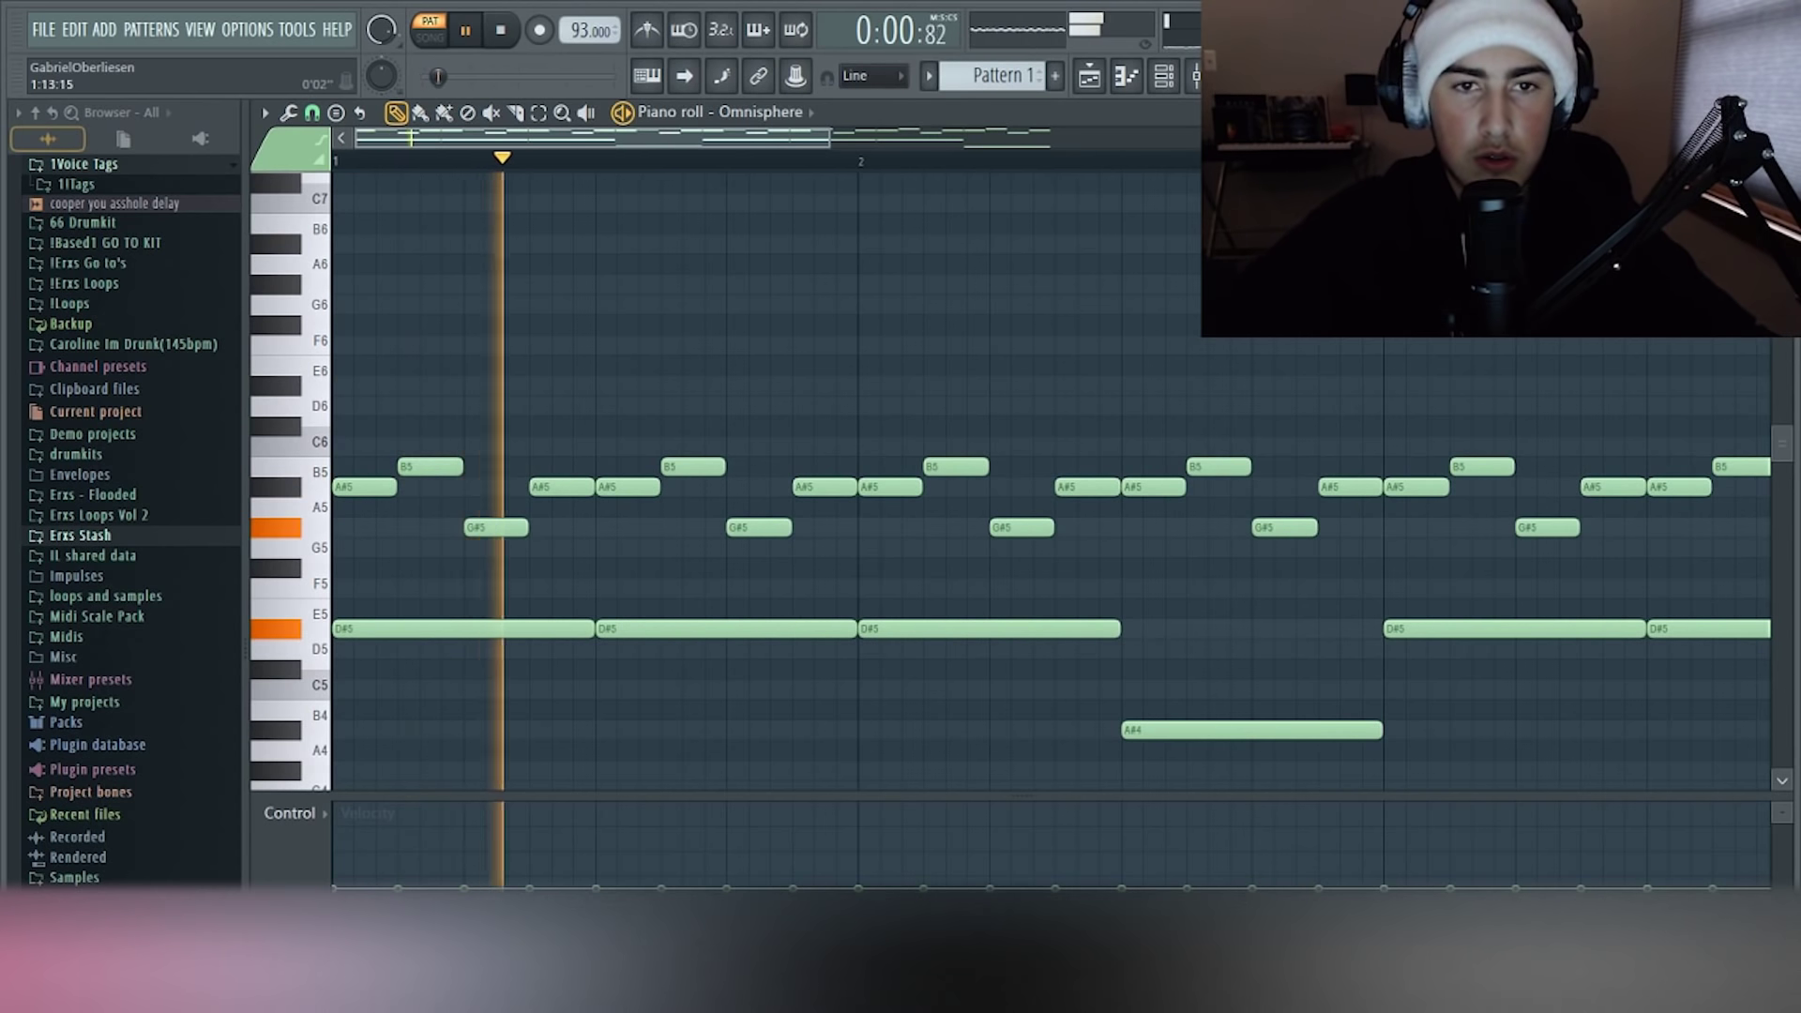
scroll(743, 481, down, 3)
scroll(938, 469, down, 5)
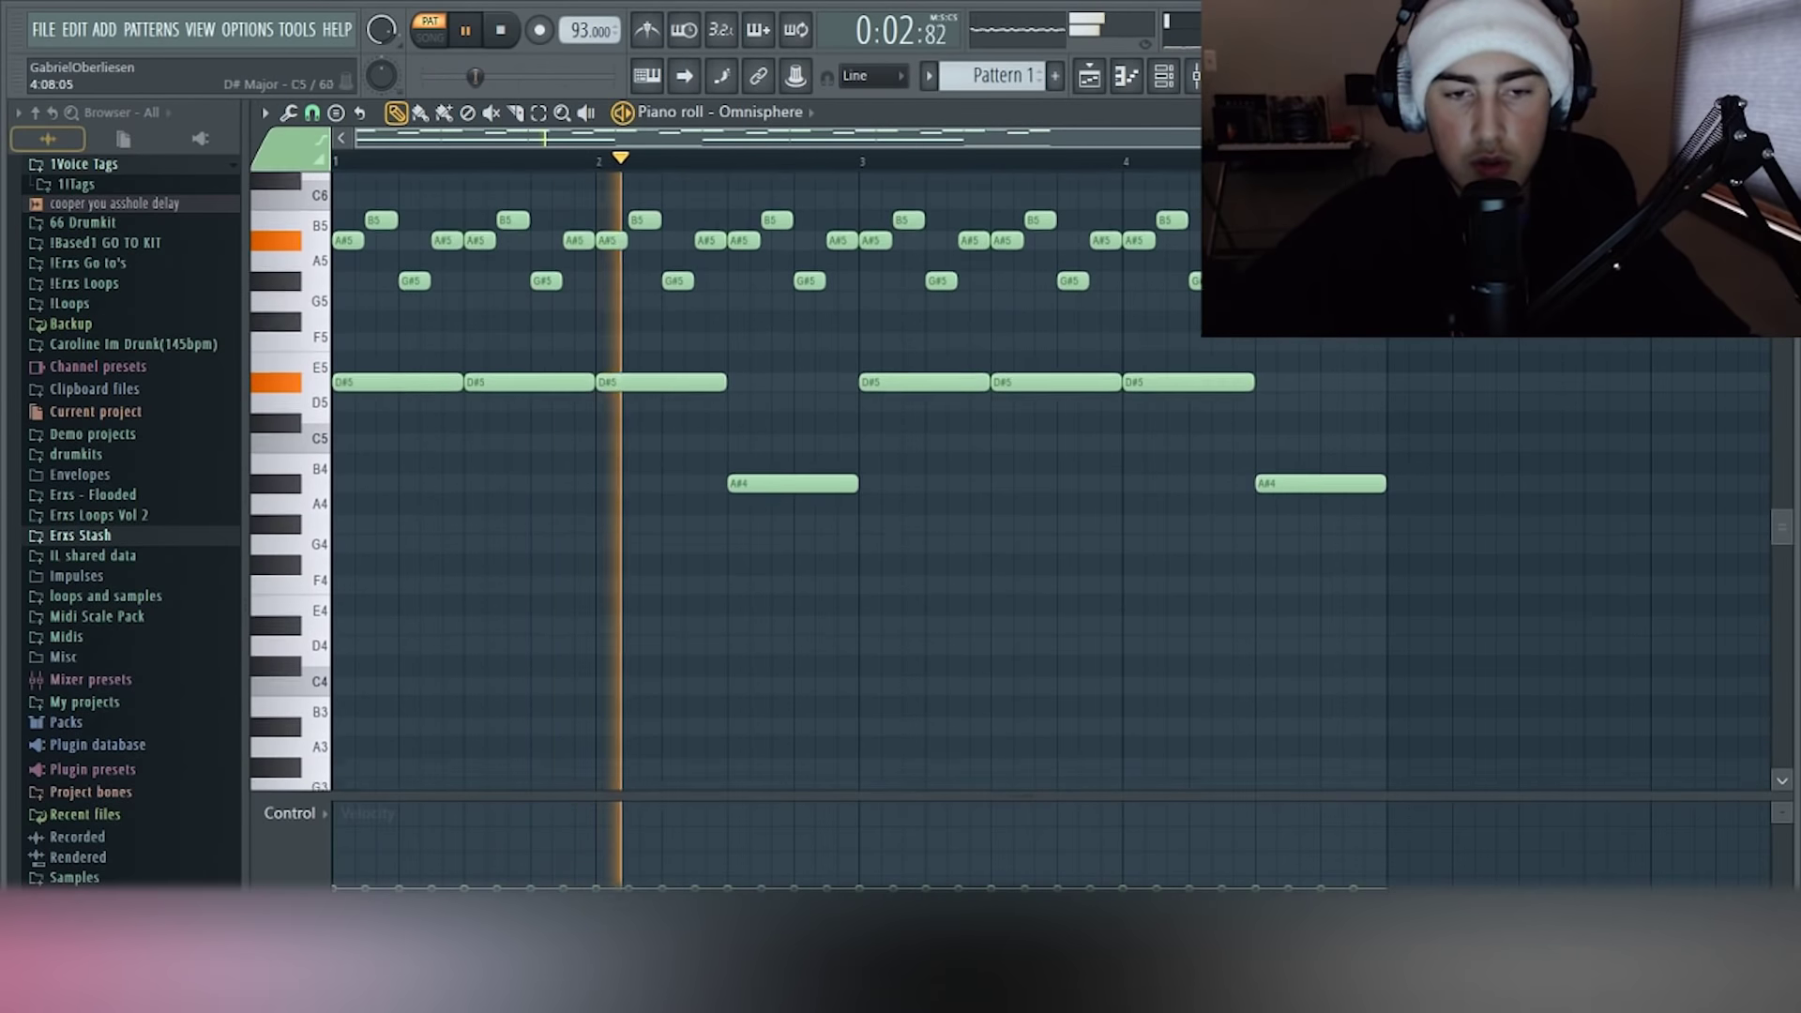
scroll(941, 438, up, 2)
scroll(985, 422, down, 2)
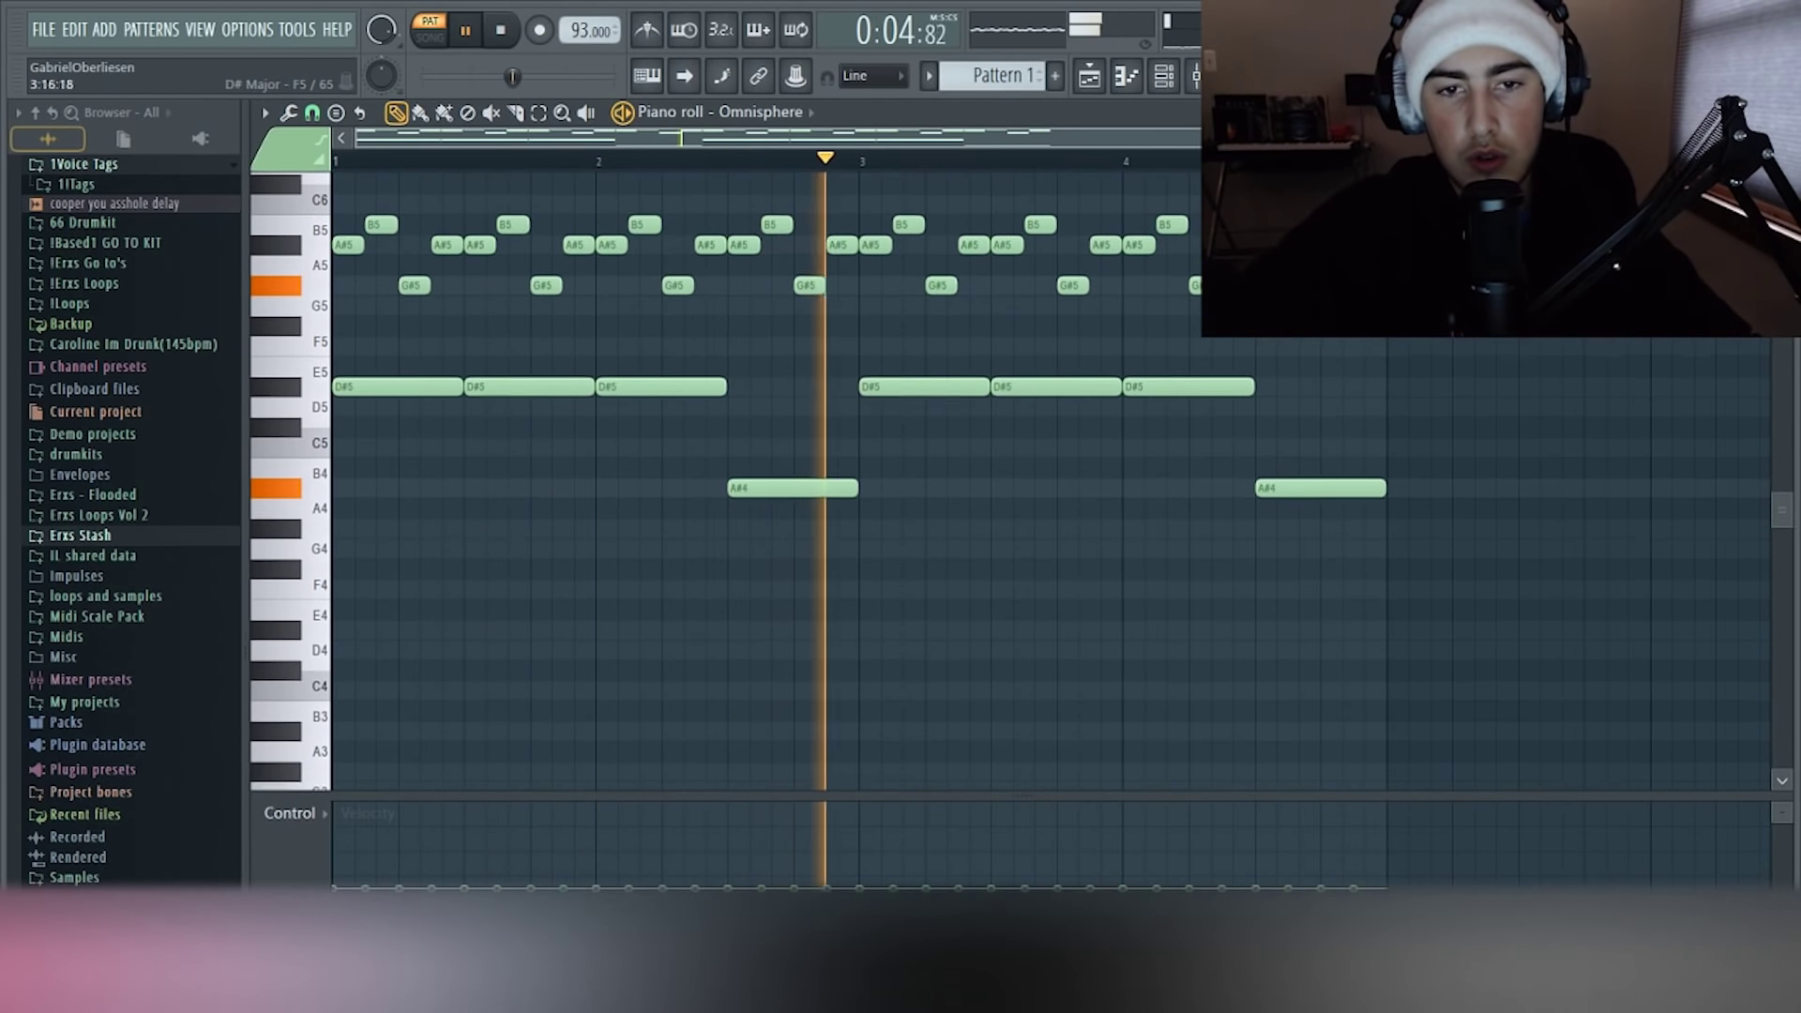
scroll(1098, 366, up, 2)
scroll(938, 469, down, 2)
scroll(938, 469, up, 3)
key(space)
scroll(938, 469, down, 3)
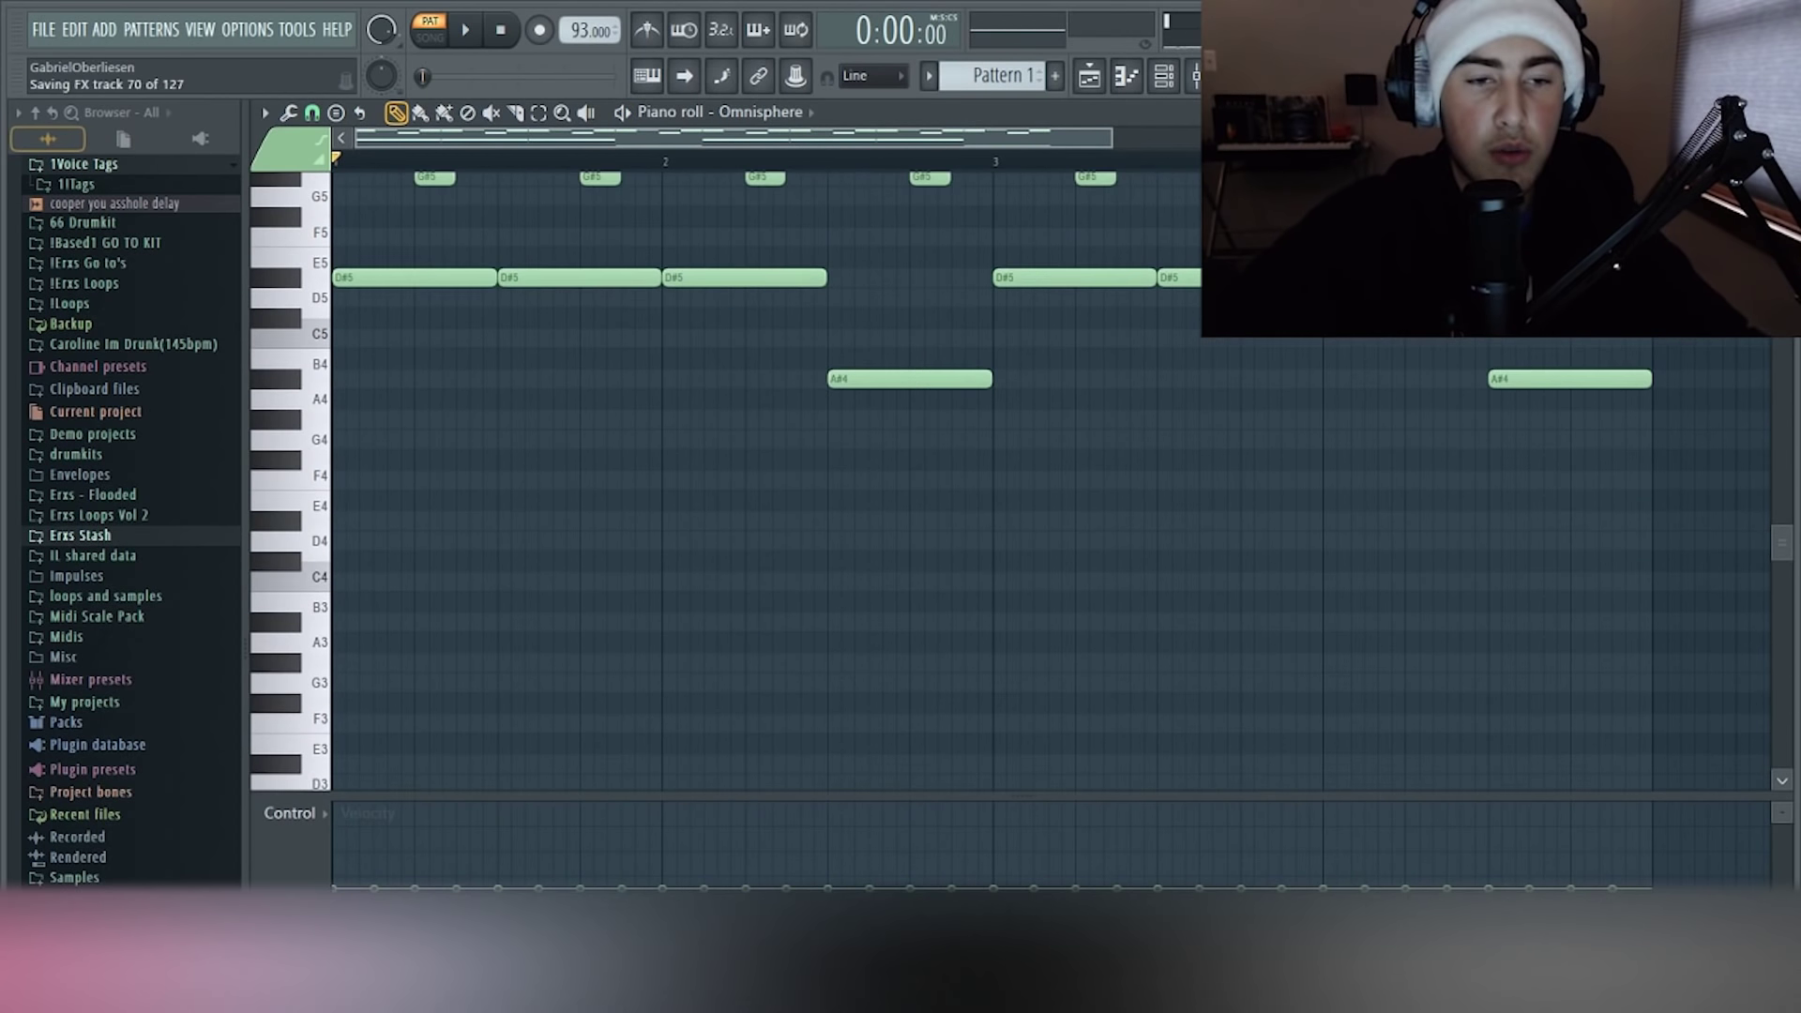
Add a two-beat D#4 bass note under the first D#5 and an F4 on beat 4 of bar 1
scroll(938, 469, up, 3)
scroll(1051, 481, down, 2)
scroll(1050, 482, up, 5)
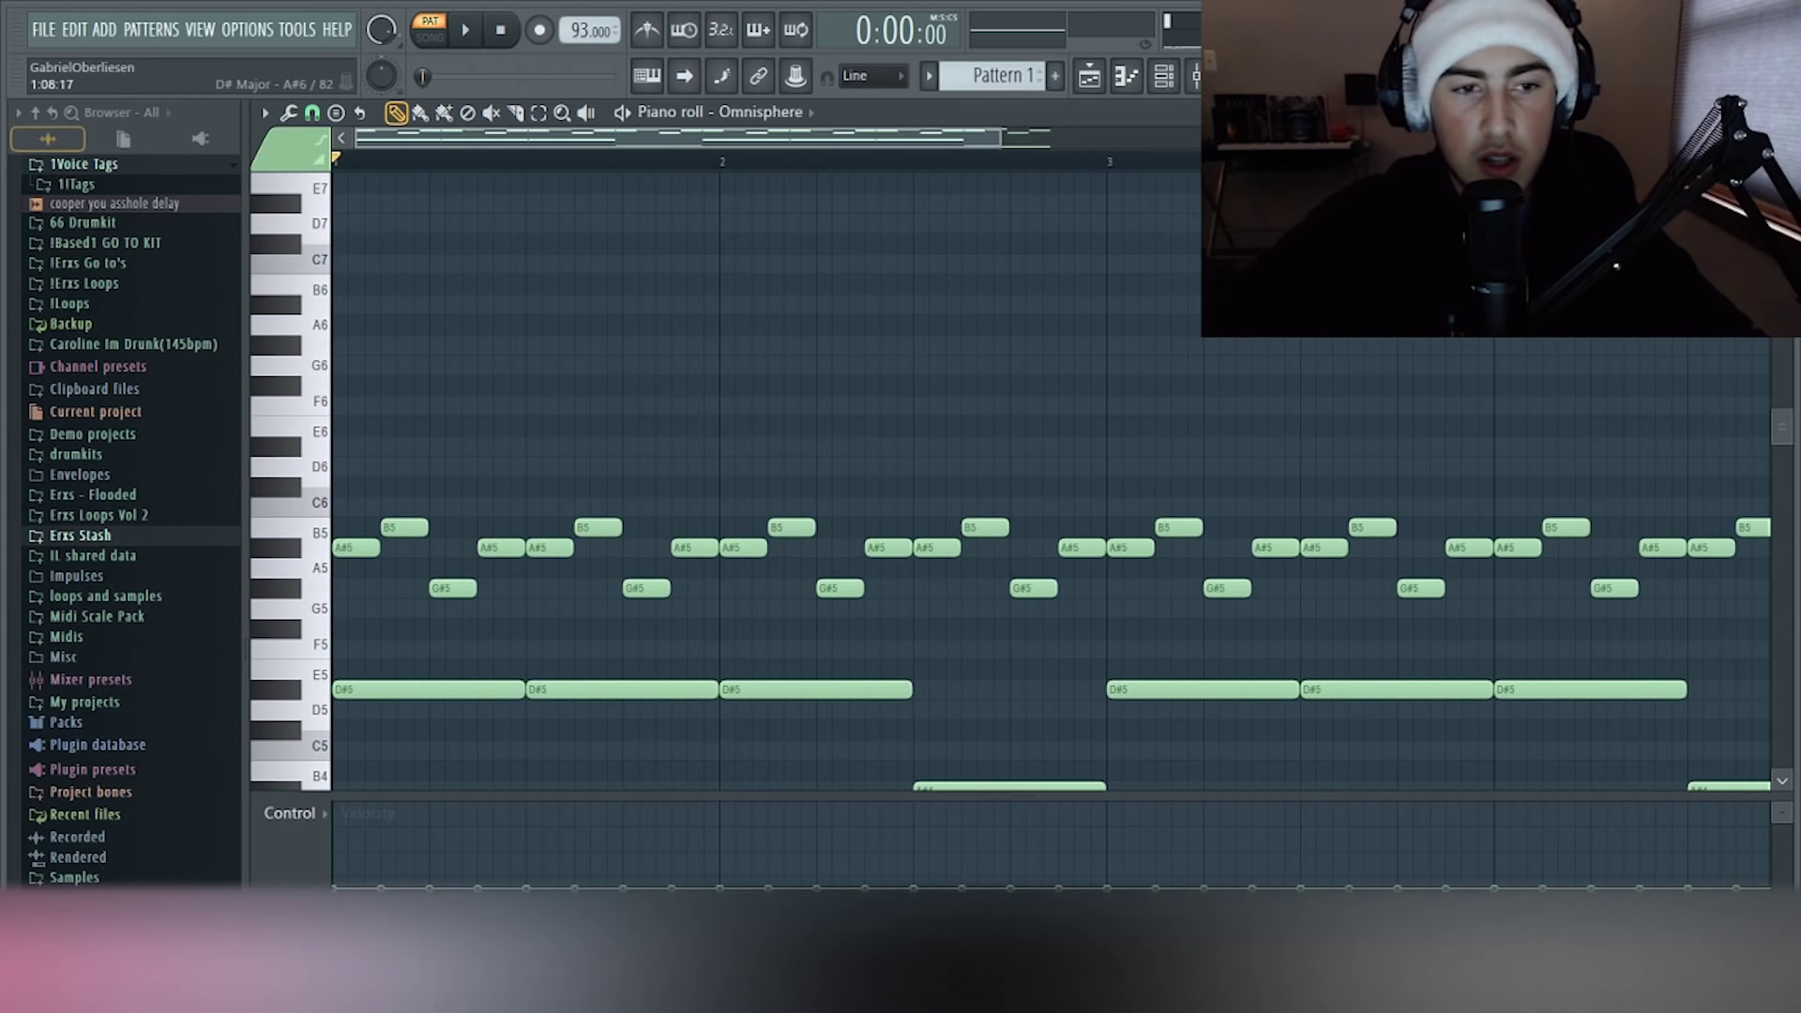
scroll(1051, 481, down, 4)
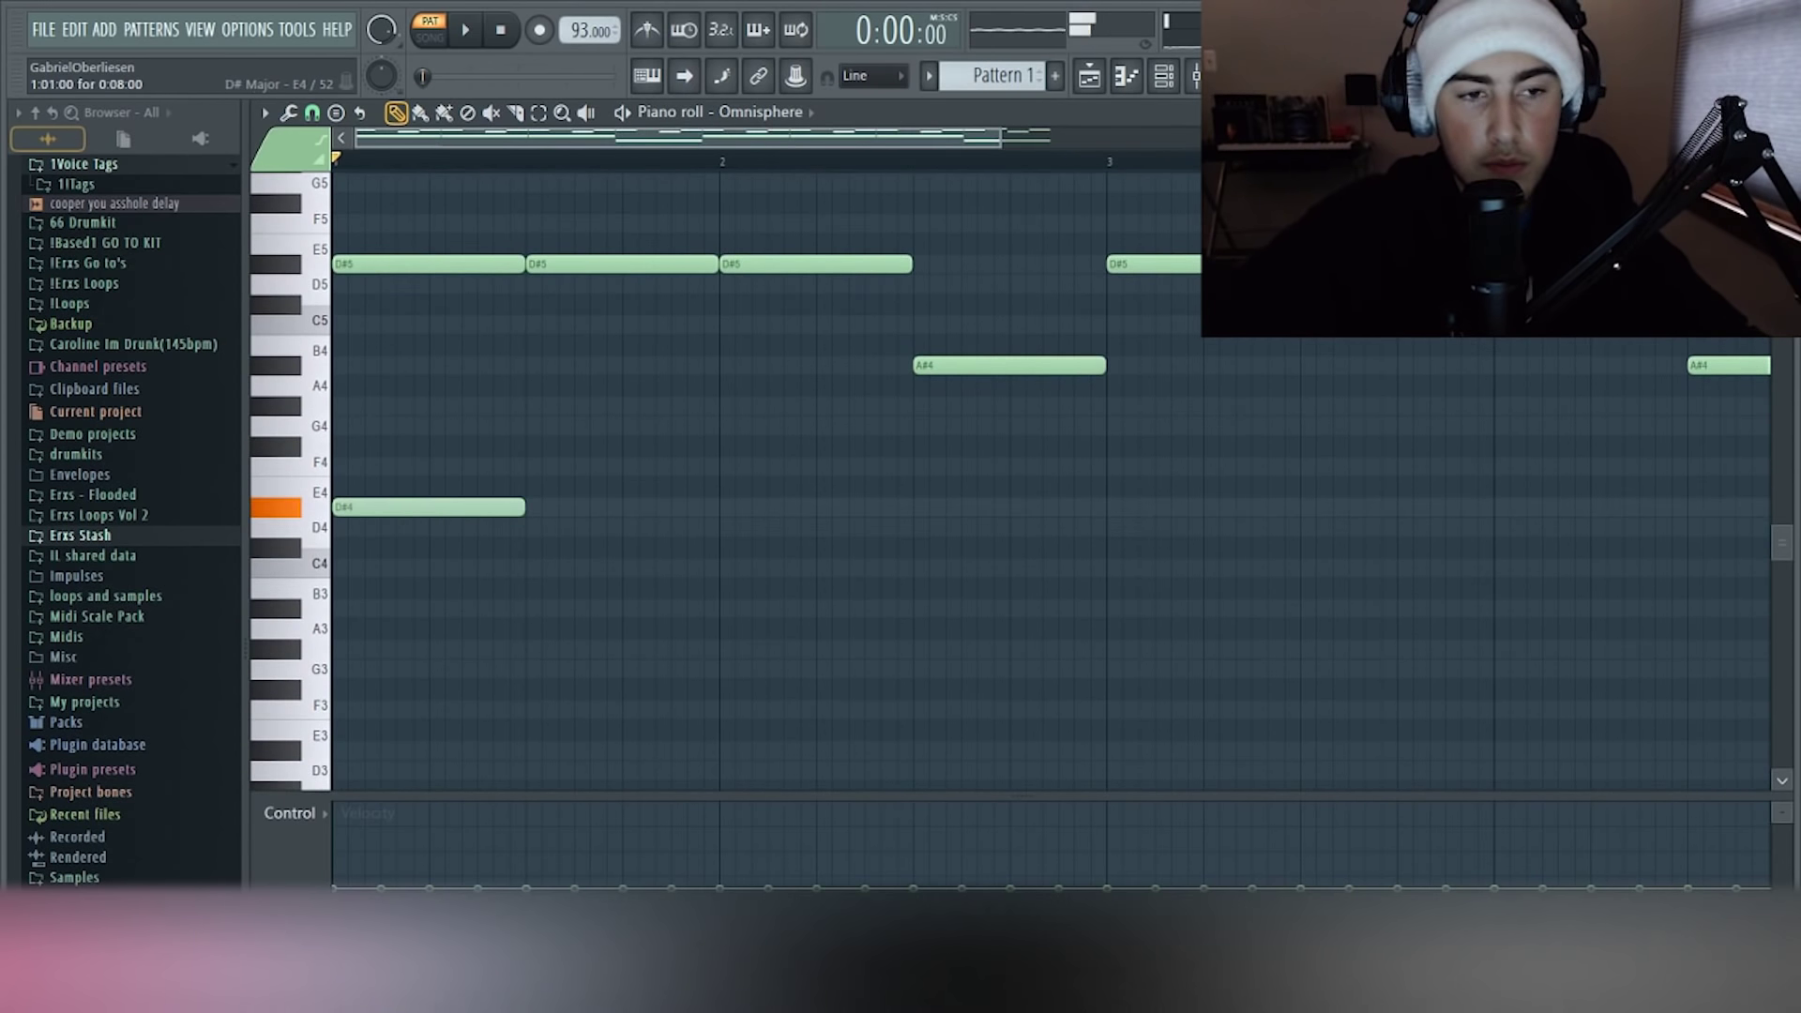
key(space)
click(654, 467)
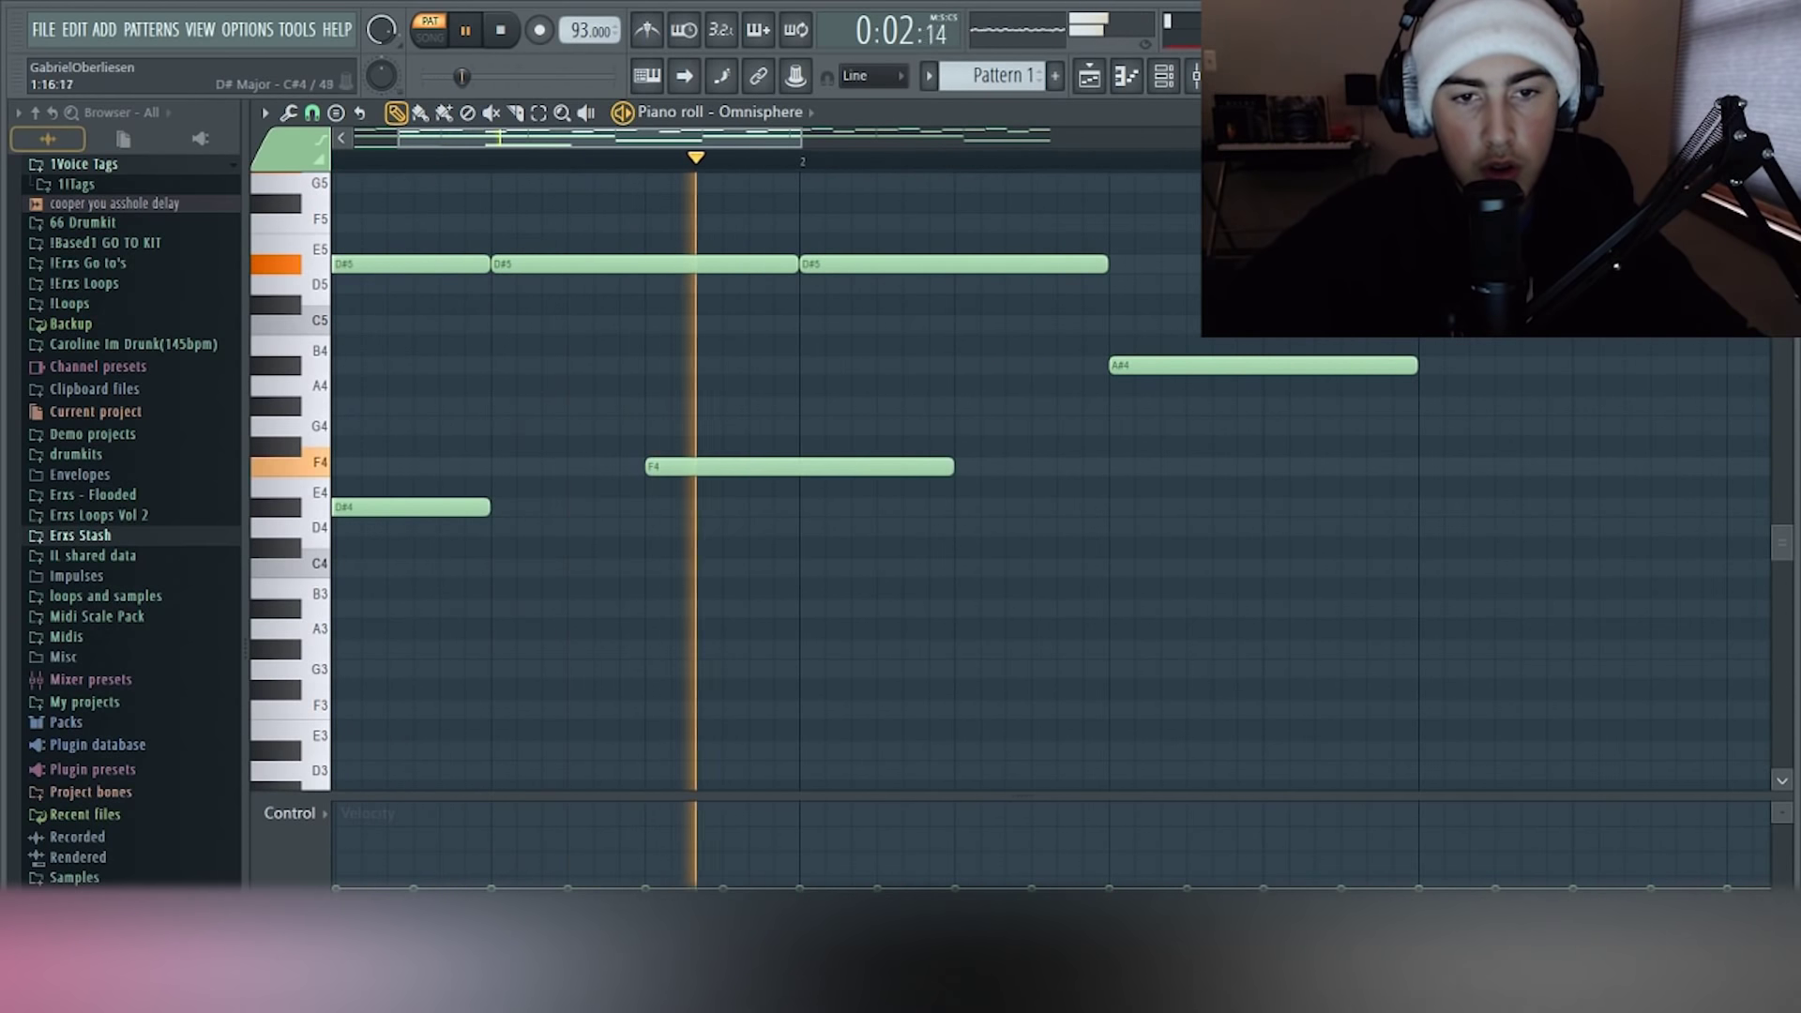
Place a two-beat A#3 at the start of bar 2 and shorten the F4 to one beat, ending at bar 2
click(806, 567)
key(space)
drag(809, 567, 808, 608)
key(space)
scroll(764, 466, down, 1)
drag(899, 466, 788, 466)
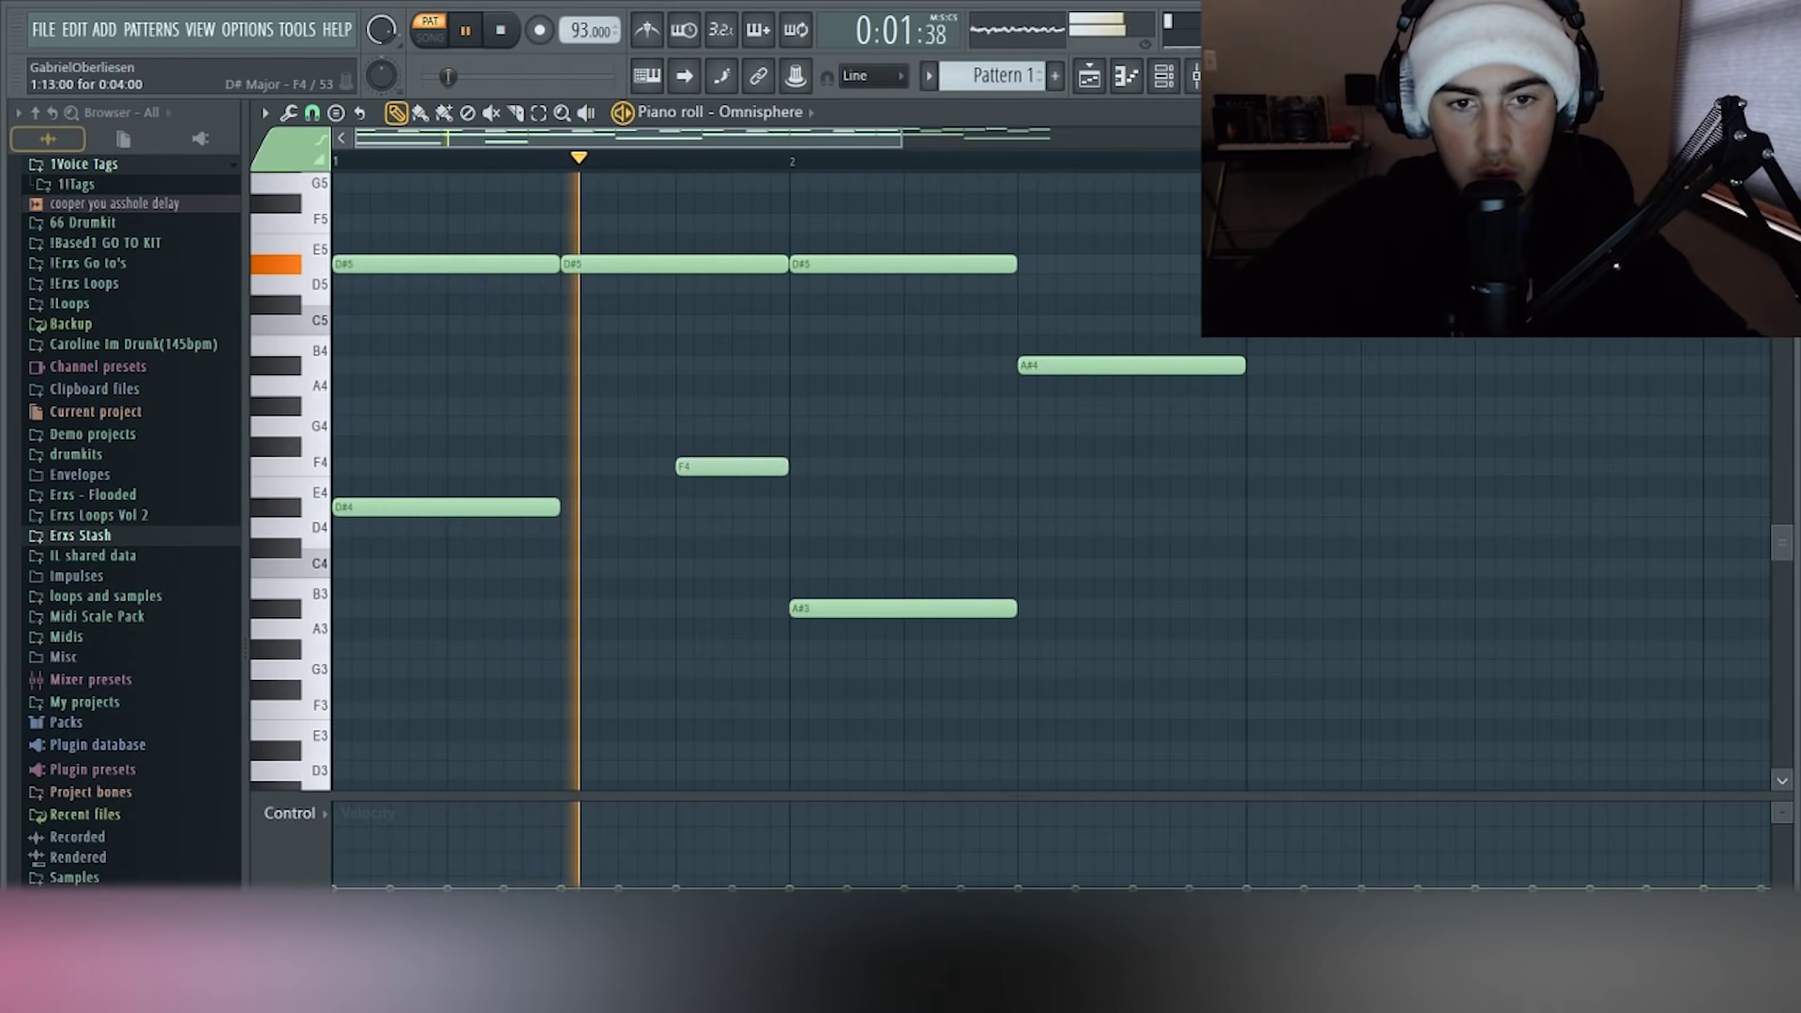
Add a one-beat D4 at the end of bar 2 and replace the A#4 in that bar with a one-beat D#5
scroll(713, 488, down, 3)
ctrl+scroll(627, 507, up, 1)
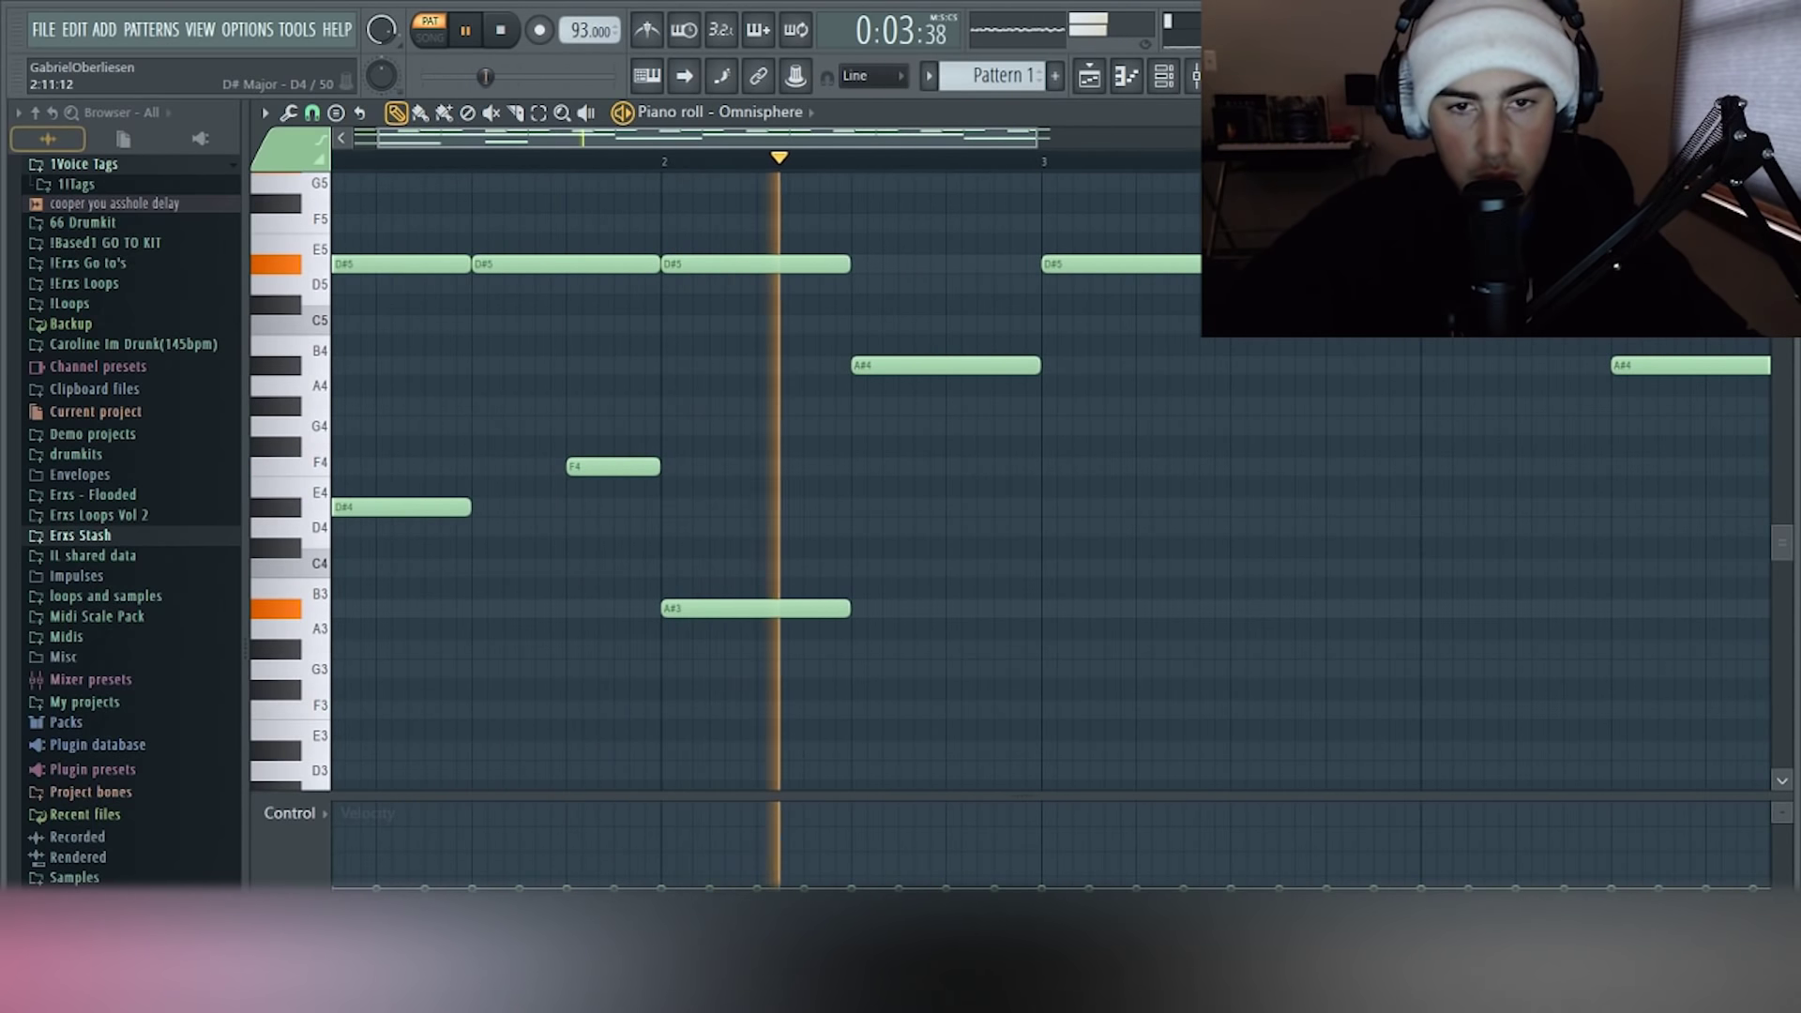
click(952, 527)
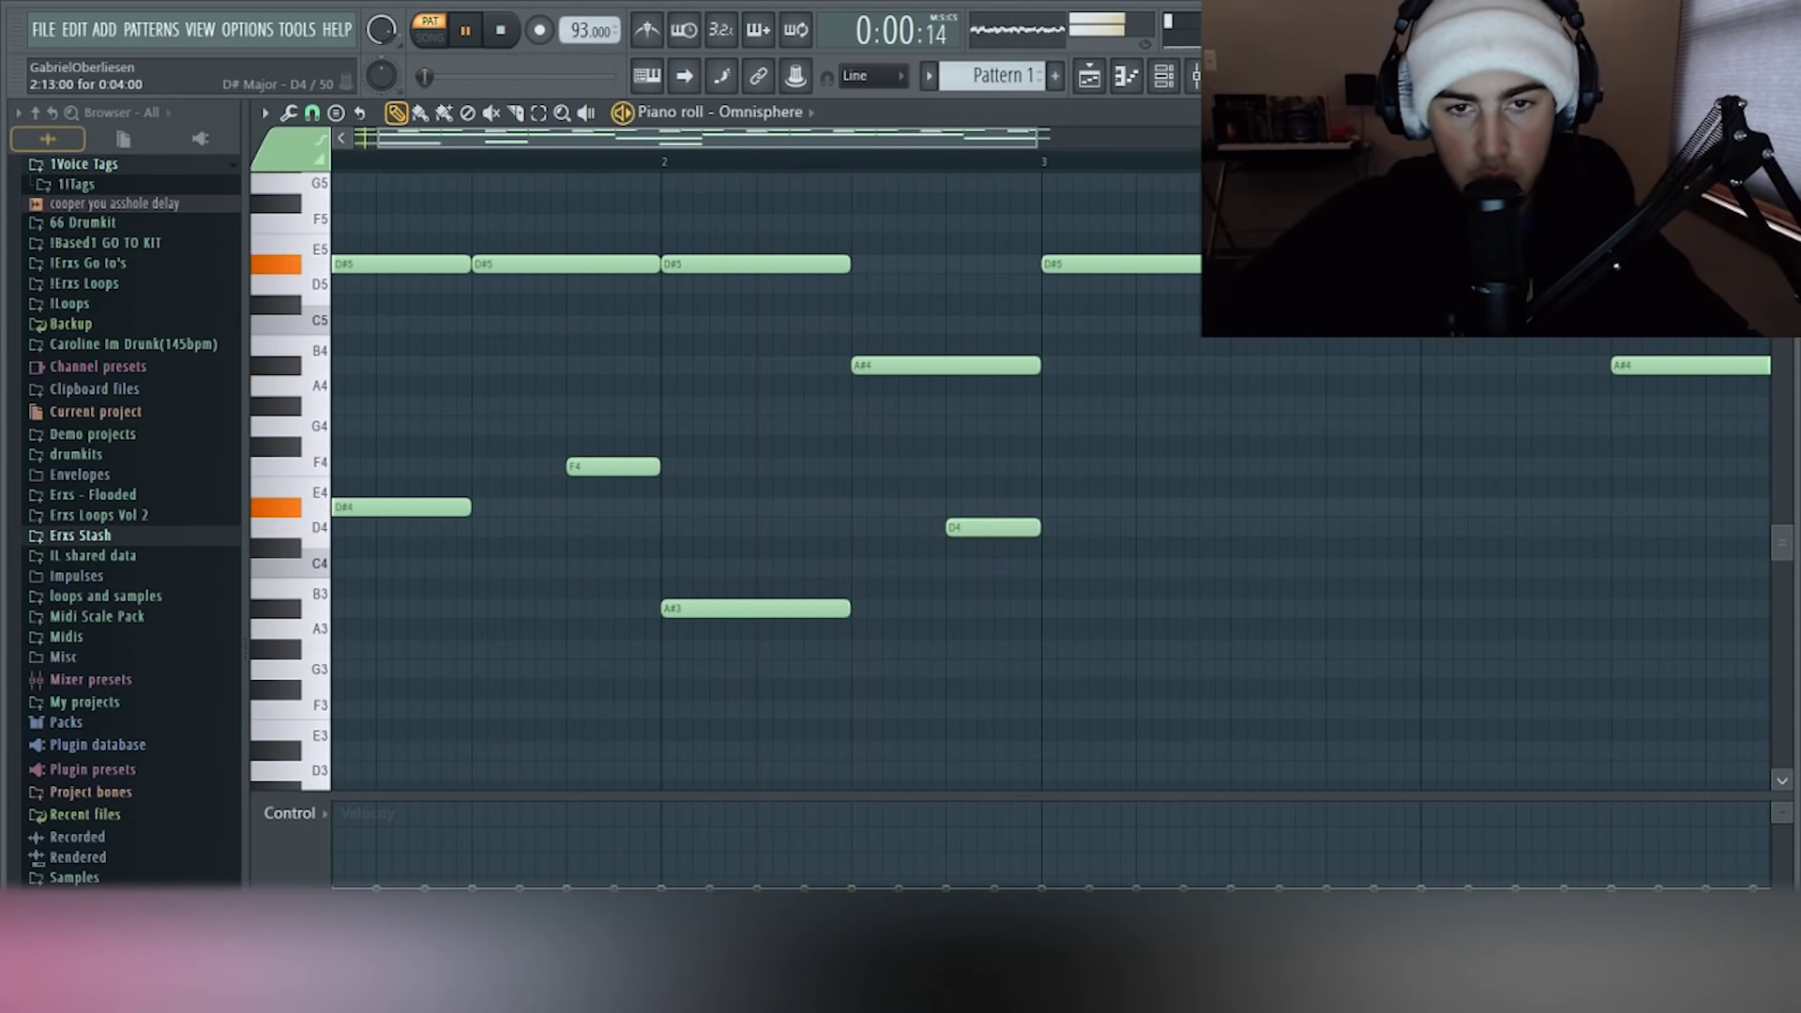
right_click(887, 365)
click(863, 264)
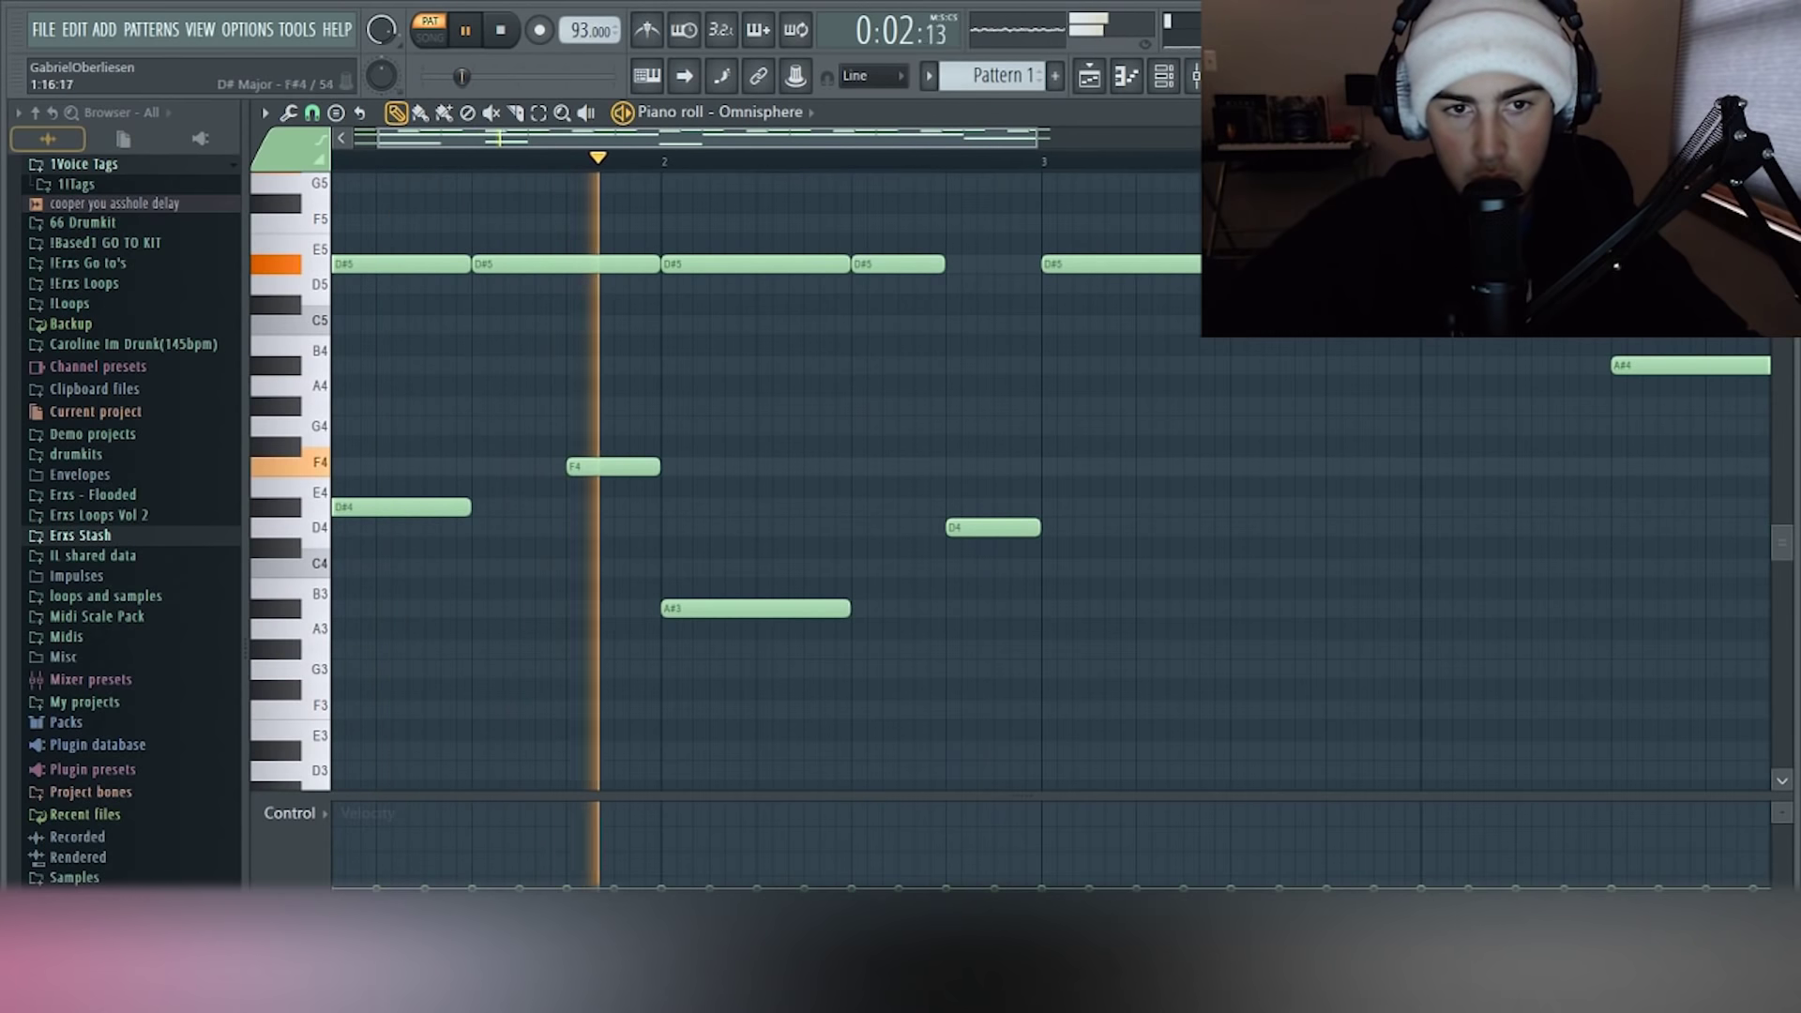
Lower the D4 at the end of bar 2 to G#3 and play the pattern again
scroll(636, 426, down, 3)
scroll(683, 426, up, 3)
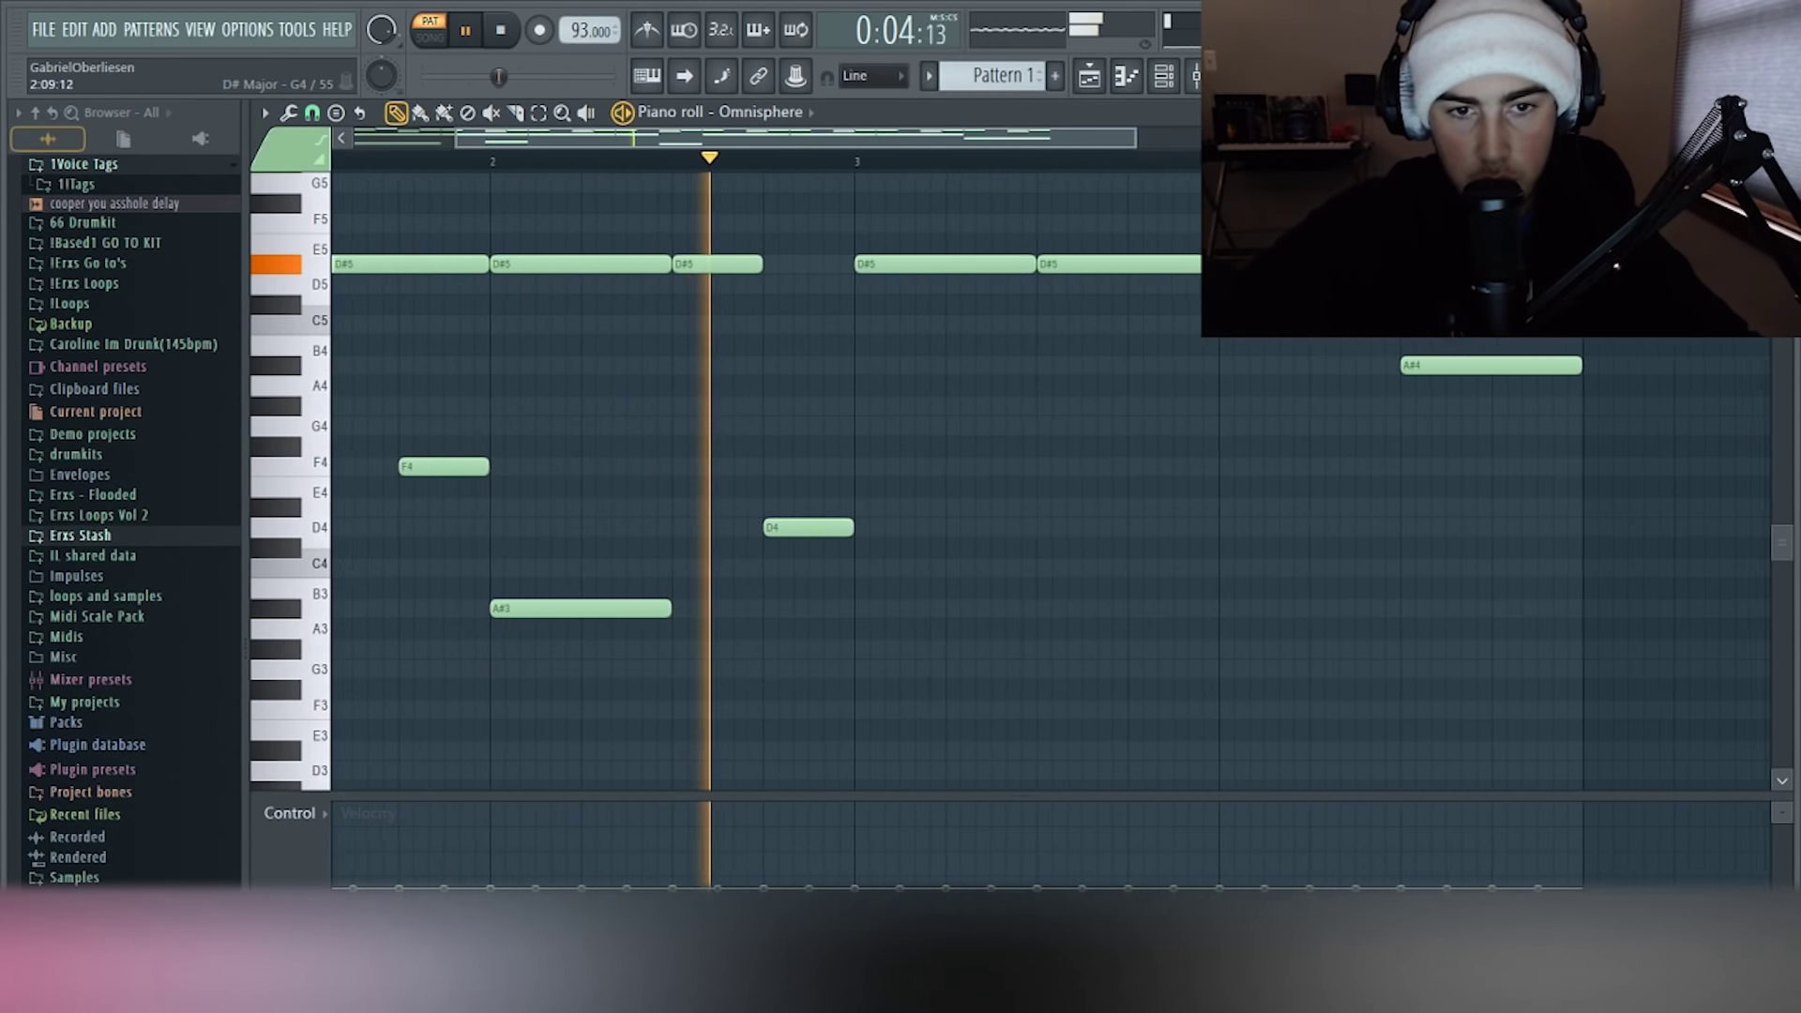
scroll(746, 487, up, 3)
scroll(862, 527, down, 4)
key(space)
drag(858, 528, 858, 649)
key(space)
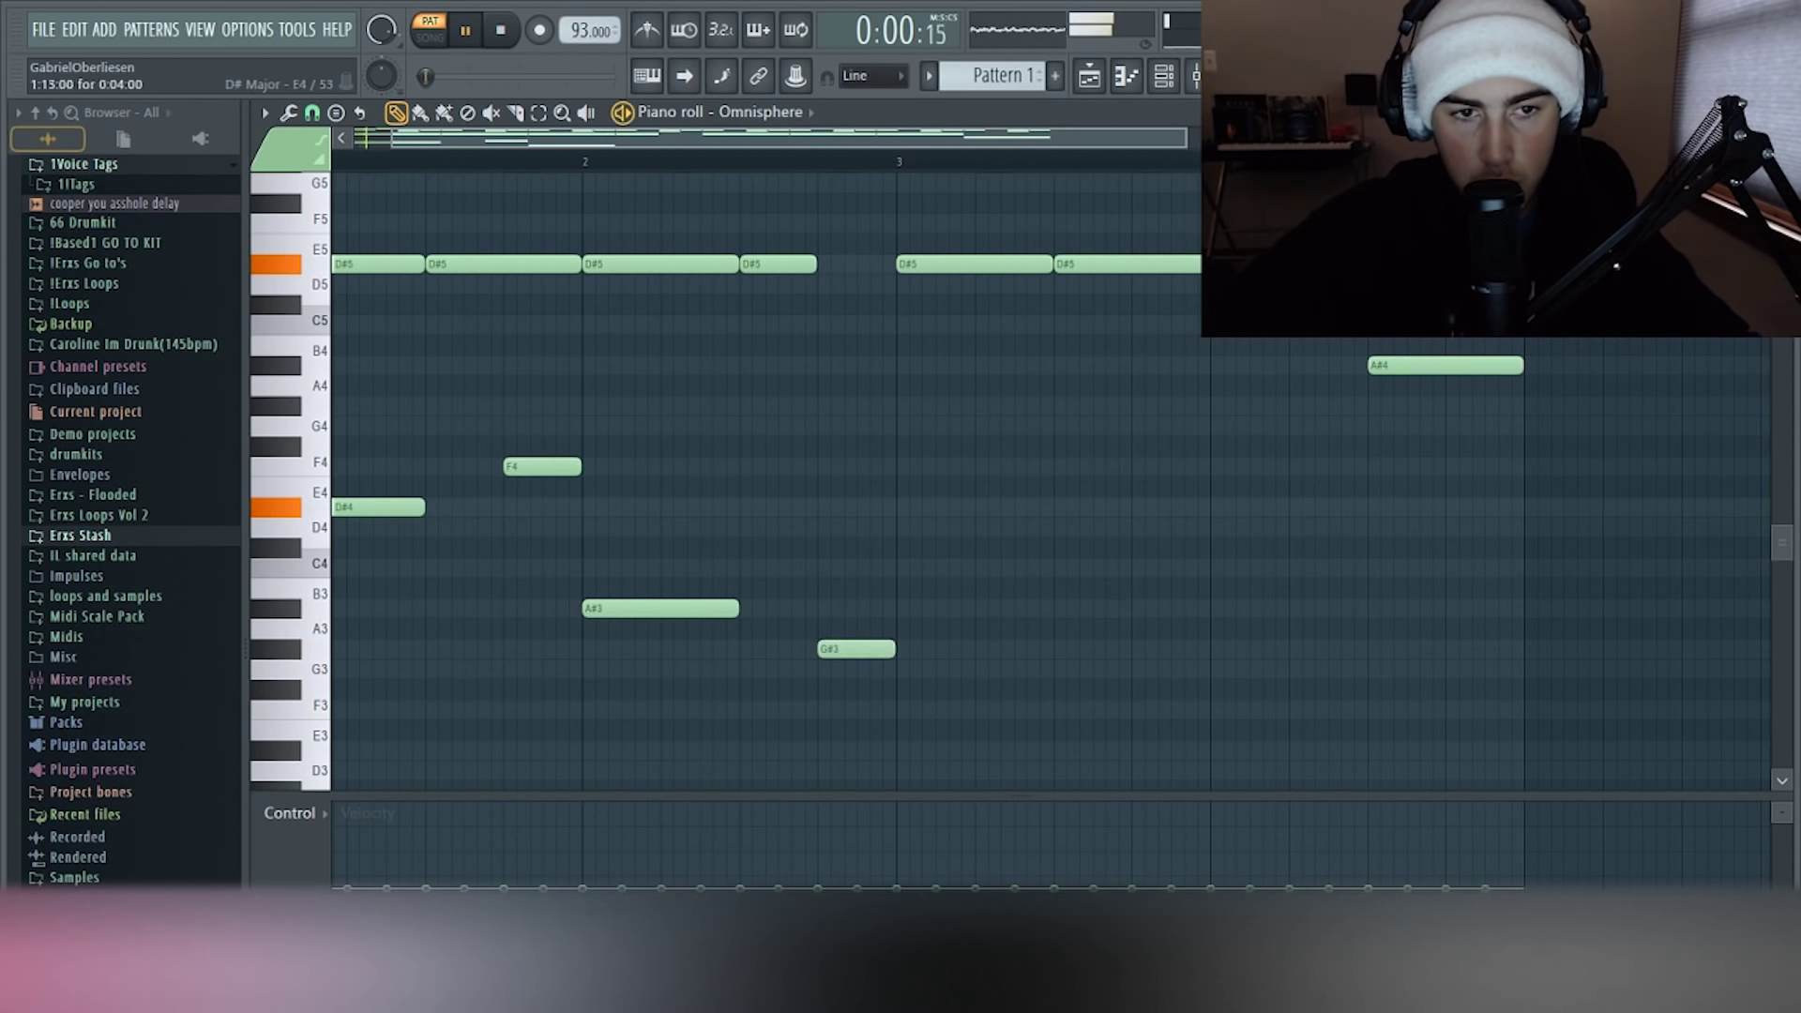
Extend the D#4 bass note to meet the F4 and the A#3 to meet the G#3
drag(422, 506, 500, 506)
scroll(554, 563, down, 3)
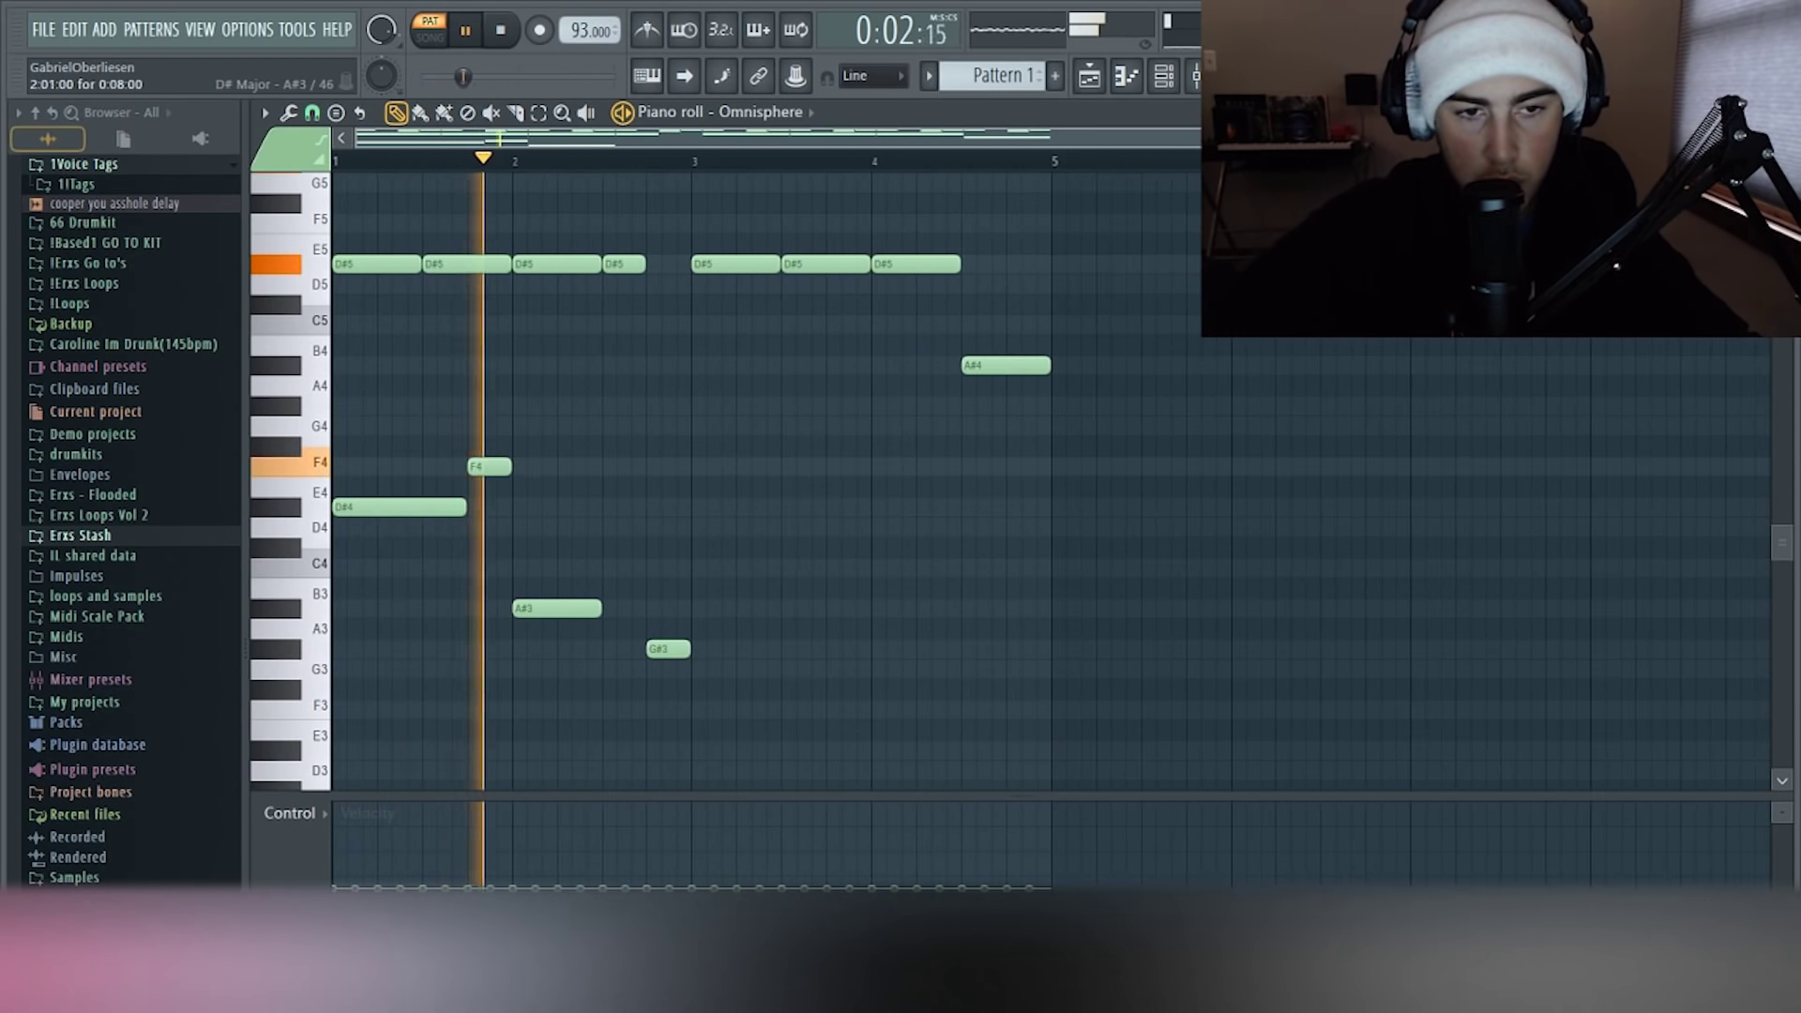
scroll(610, 469, up, 2)
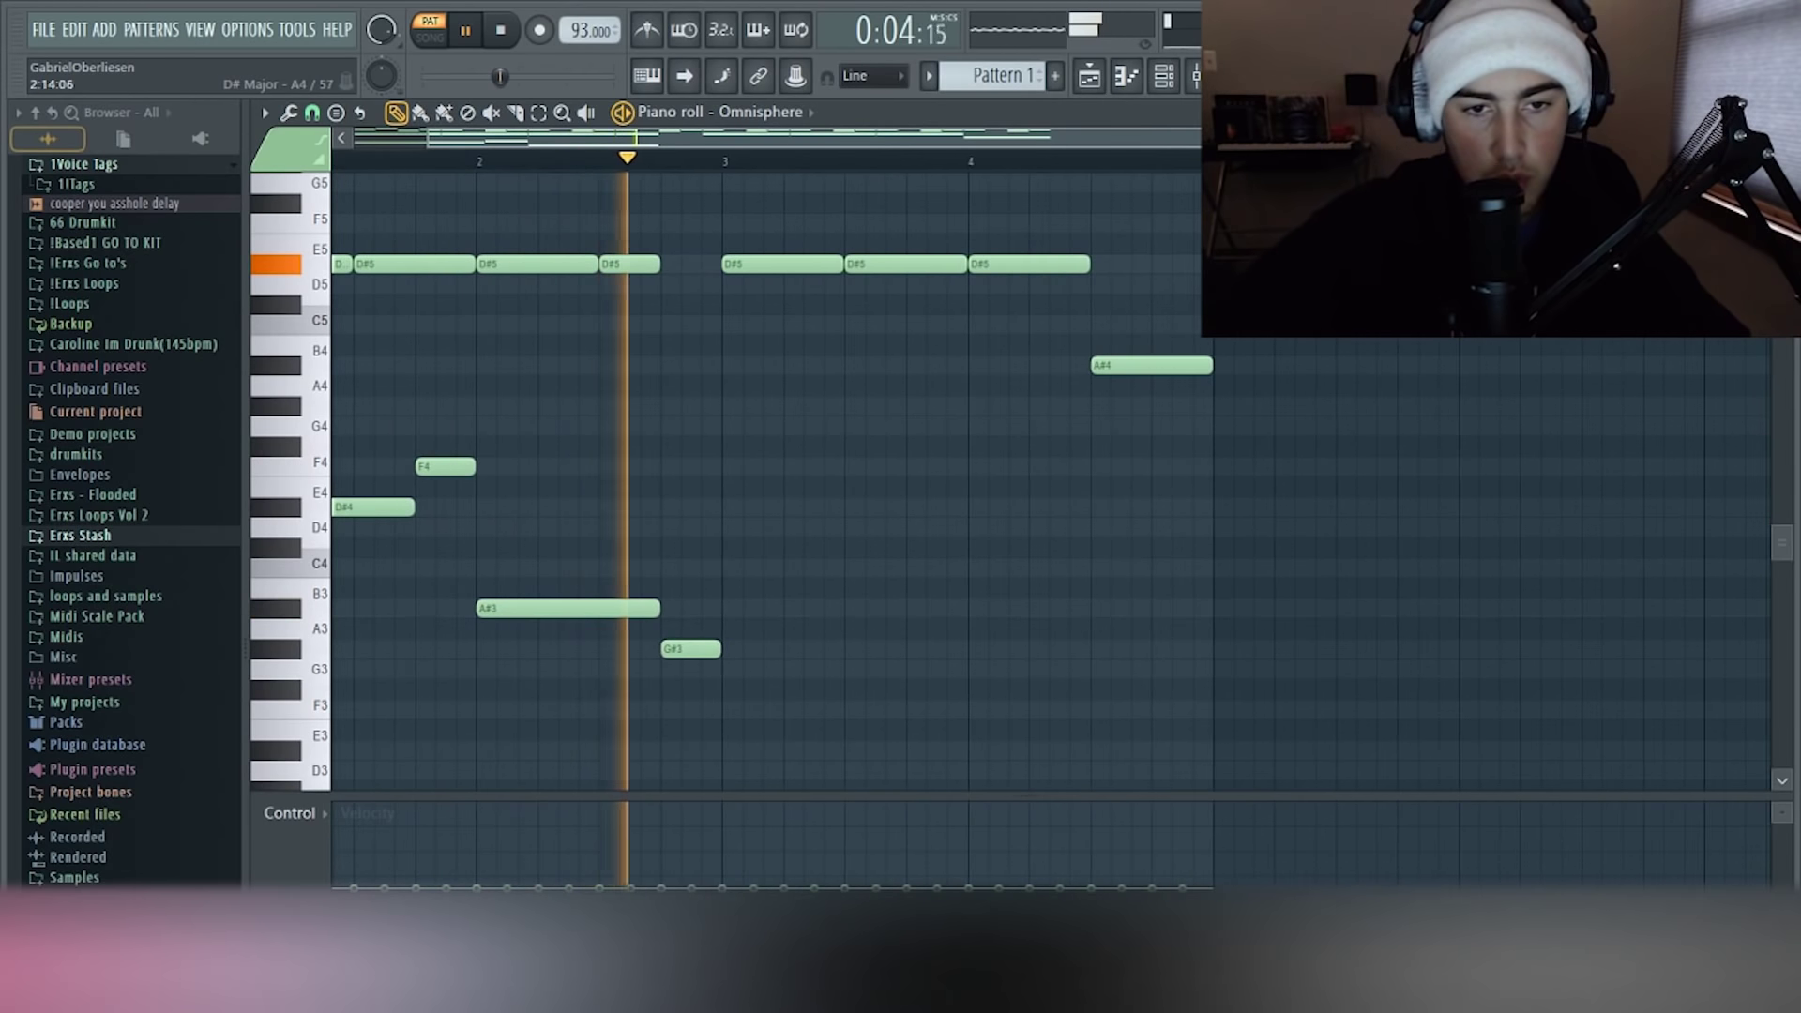
scroll(680, 386, down, 2)
Delete the A#4 at the end of bar 4 and duplicate the four bass notes into bars 3 and 4
right_click(1005, 365)
key(space)
key(space)
drag(847, 355, 215, 722)
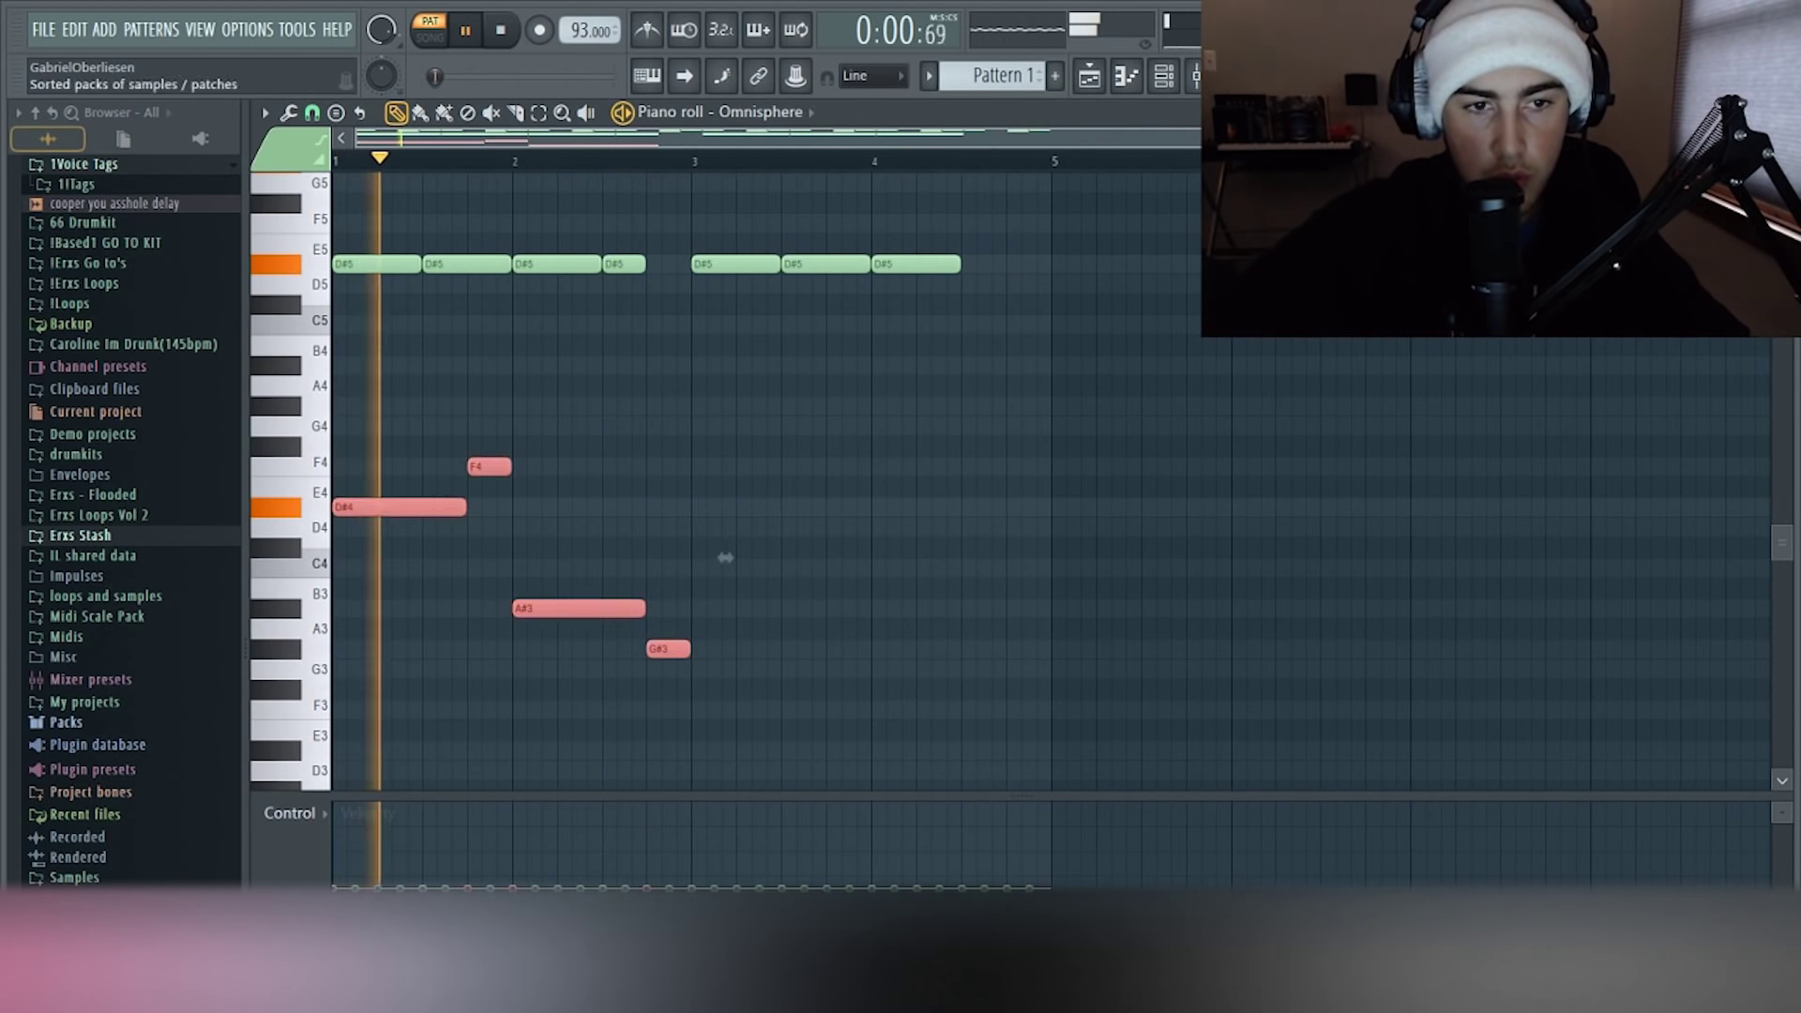
key(ctrl+b)
key(space)
key(ctrl+a)
key(ctrl+d)
scroll(1085, 374, up, 2)
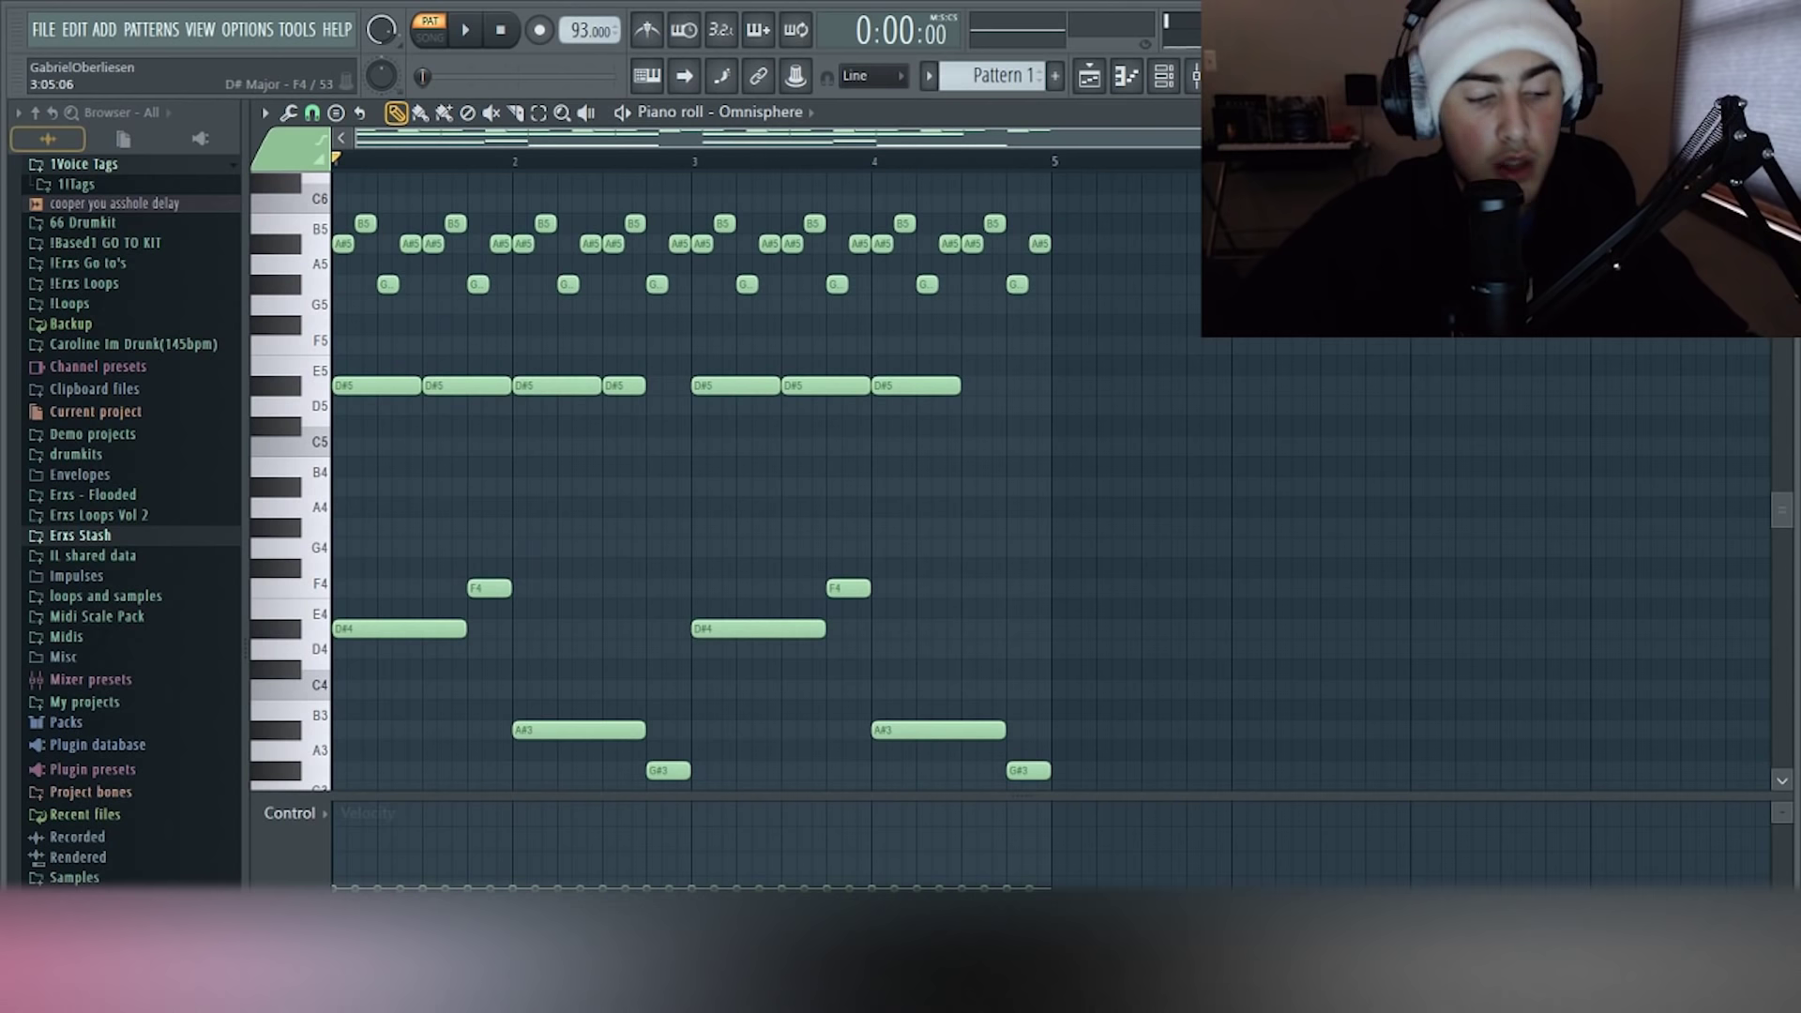
Randomize the velocities of all notes in the pattern
key(ctrl+a)
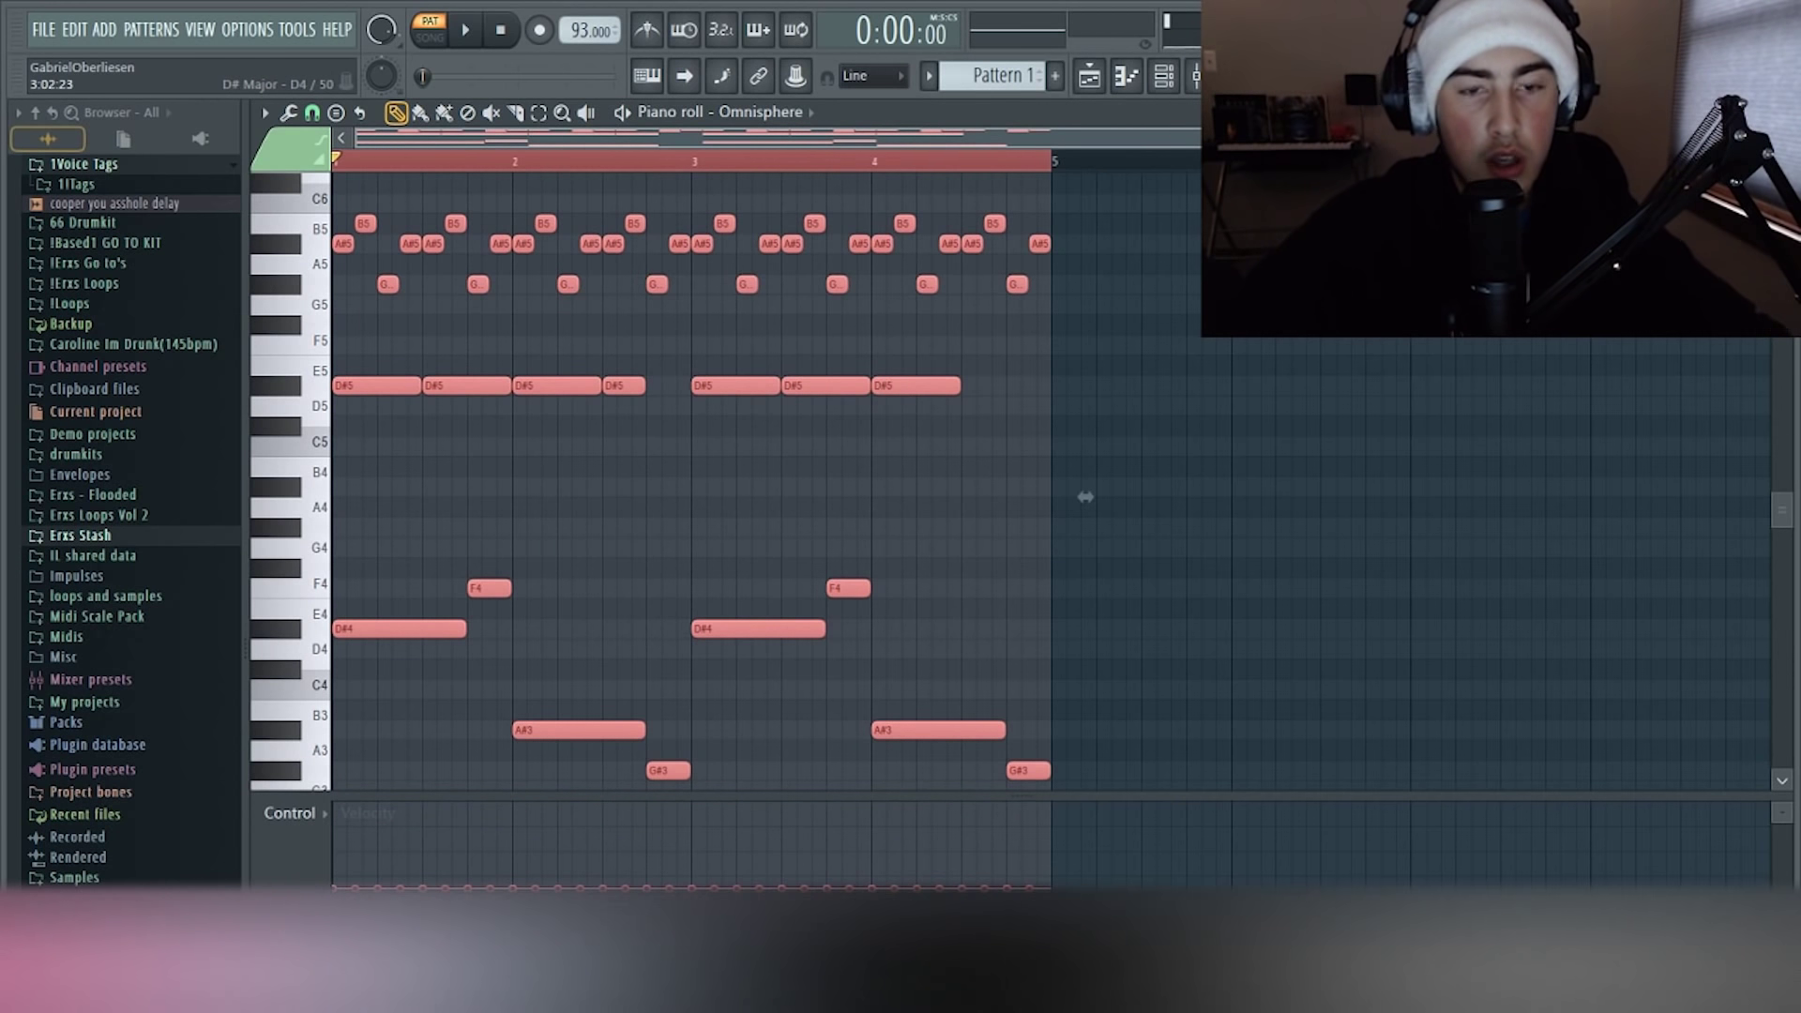
key(alt+r)
drag(850, 601, 850, 619)
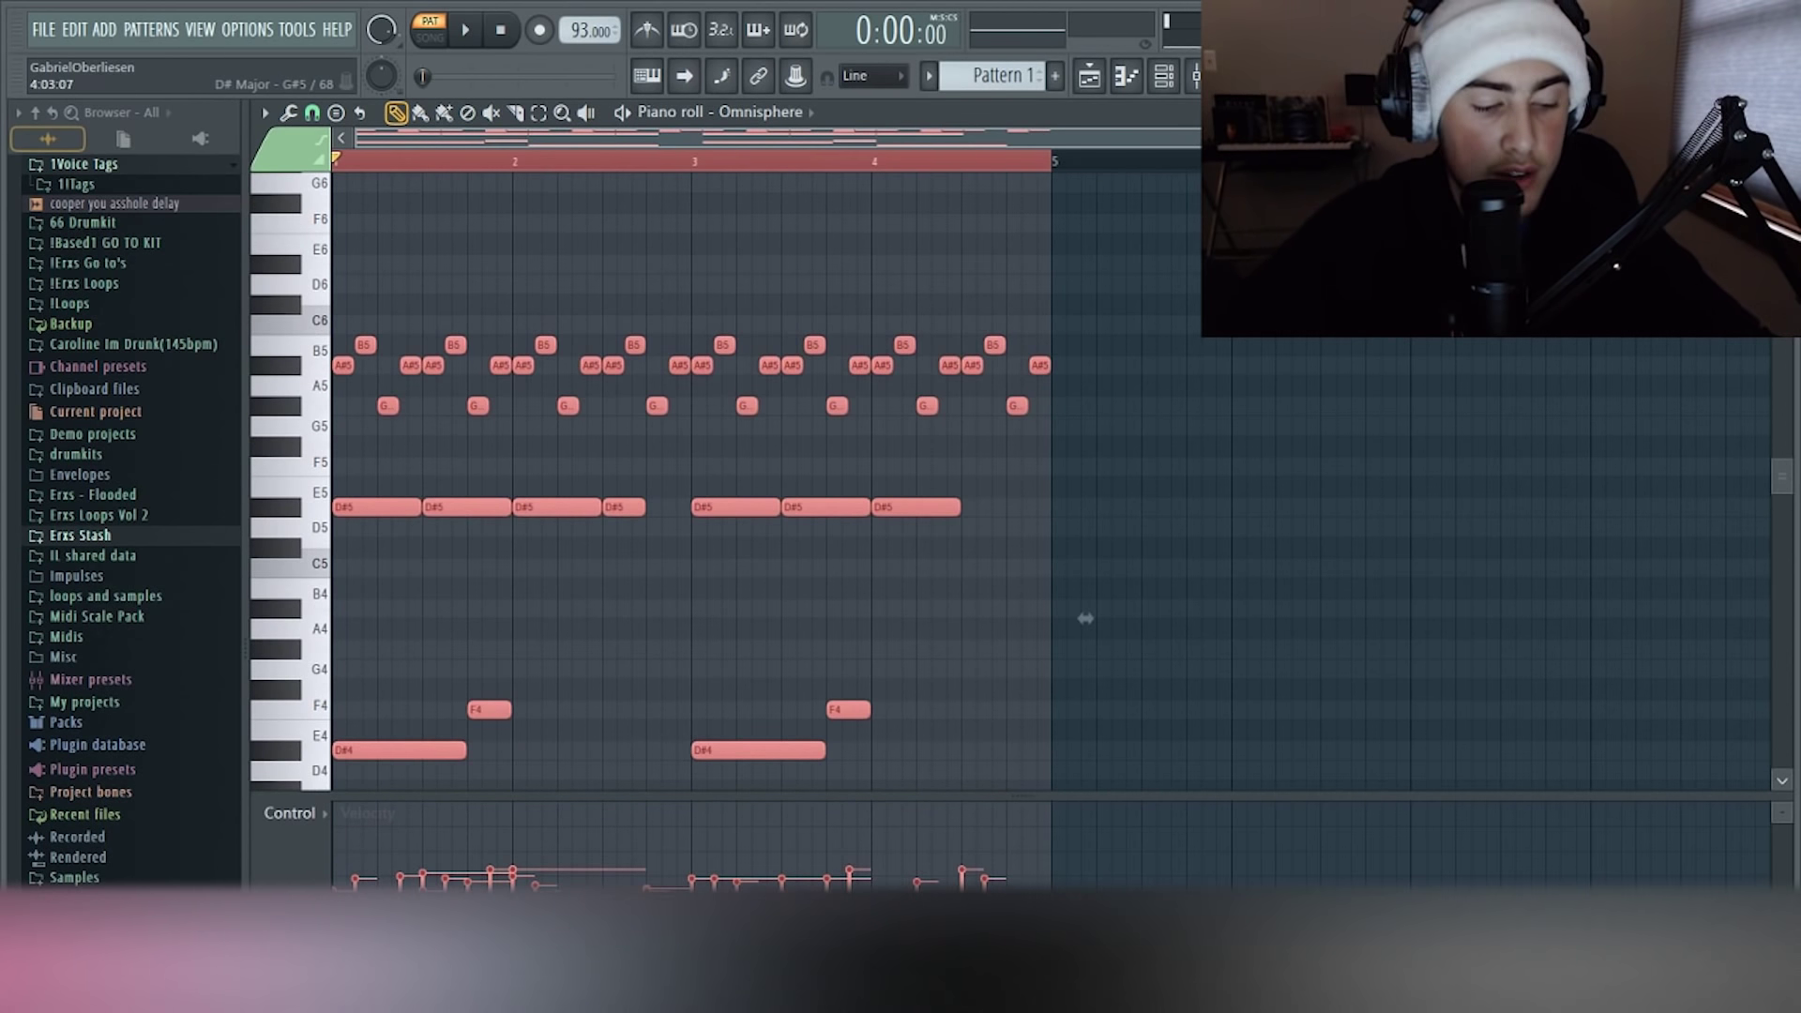
Apply the Strumizer to all notes with a small start-time strength and deselect them
key(alt+s)
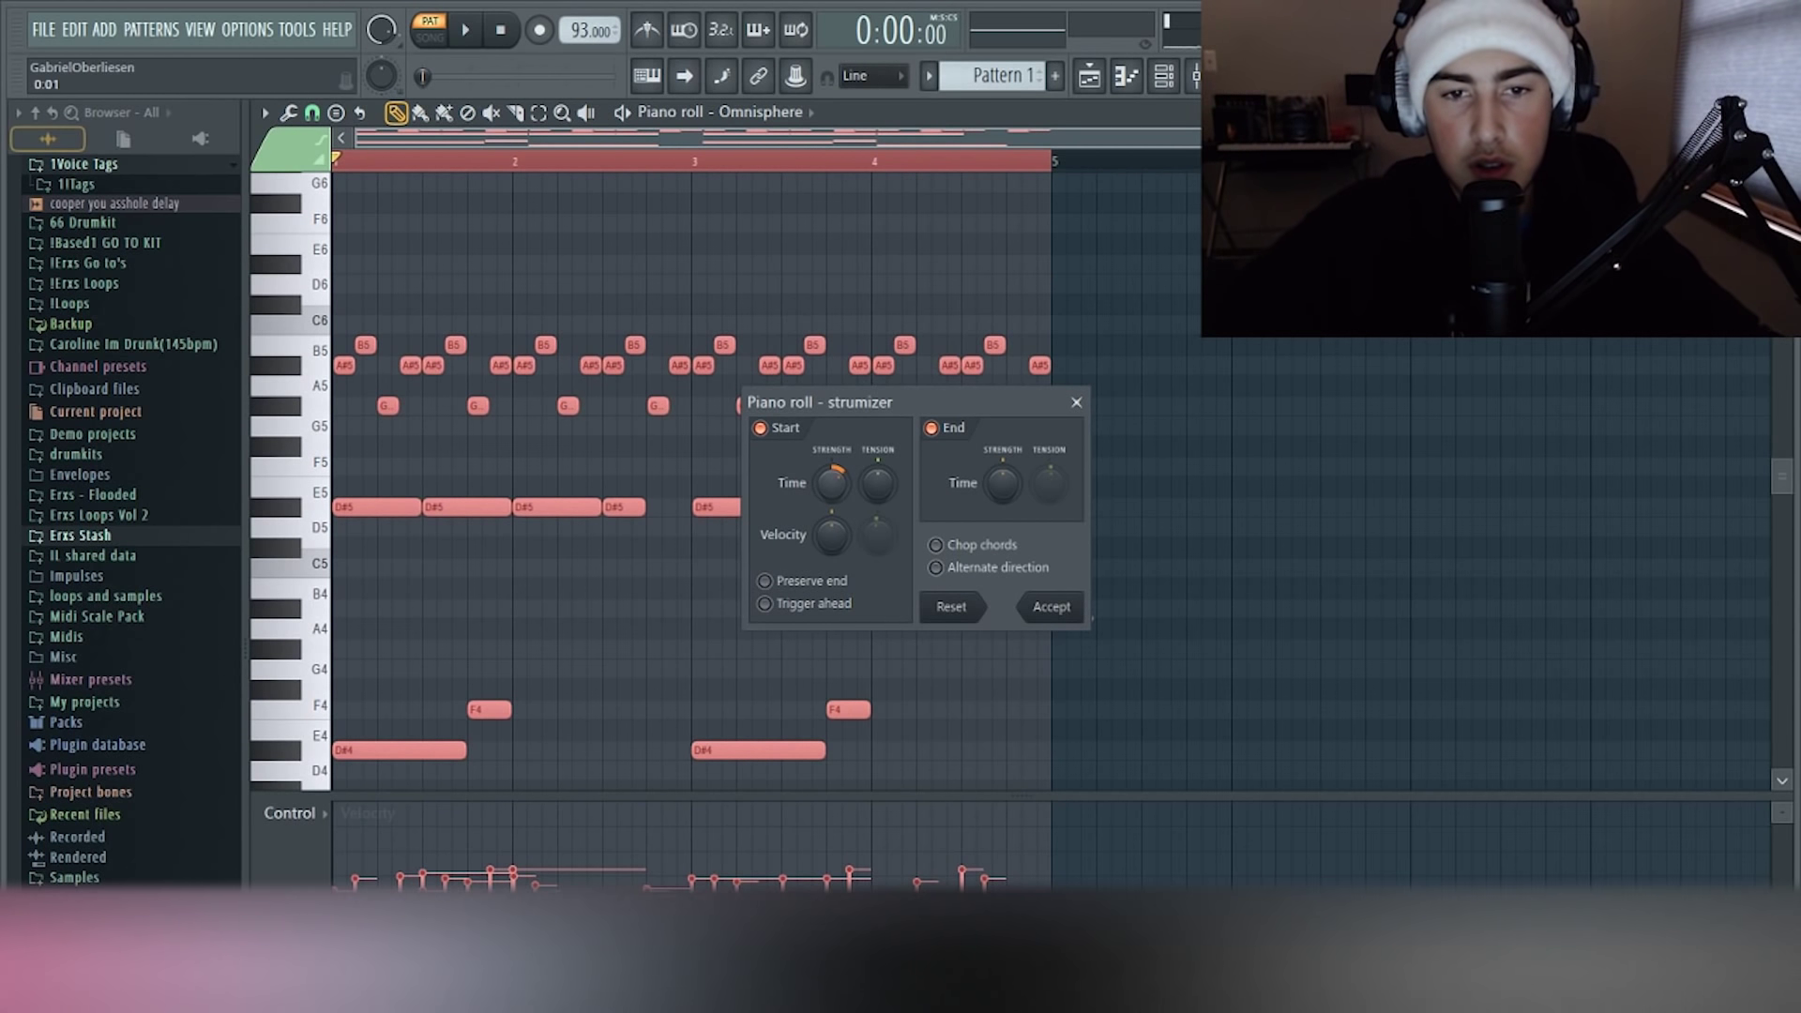
drag(832, 484, 832, 496)
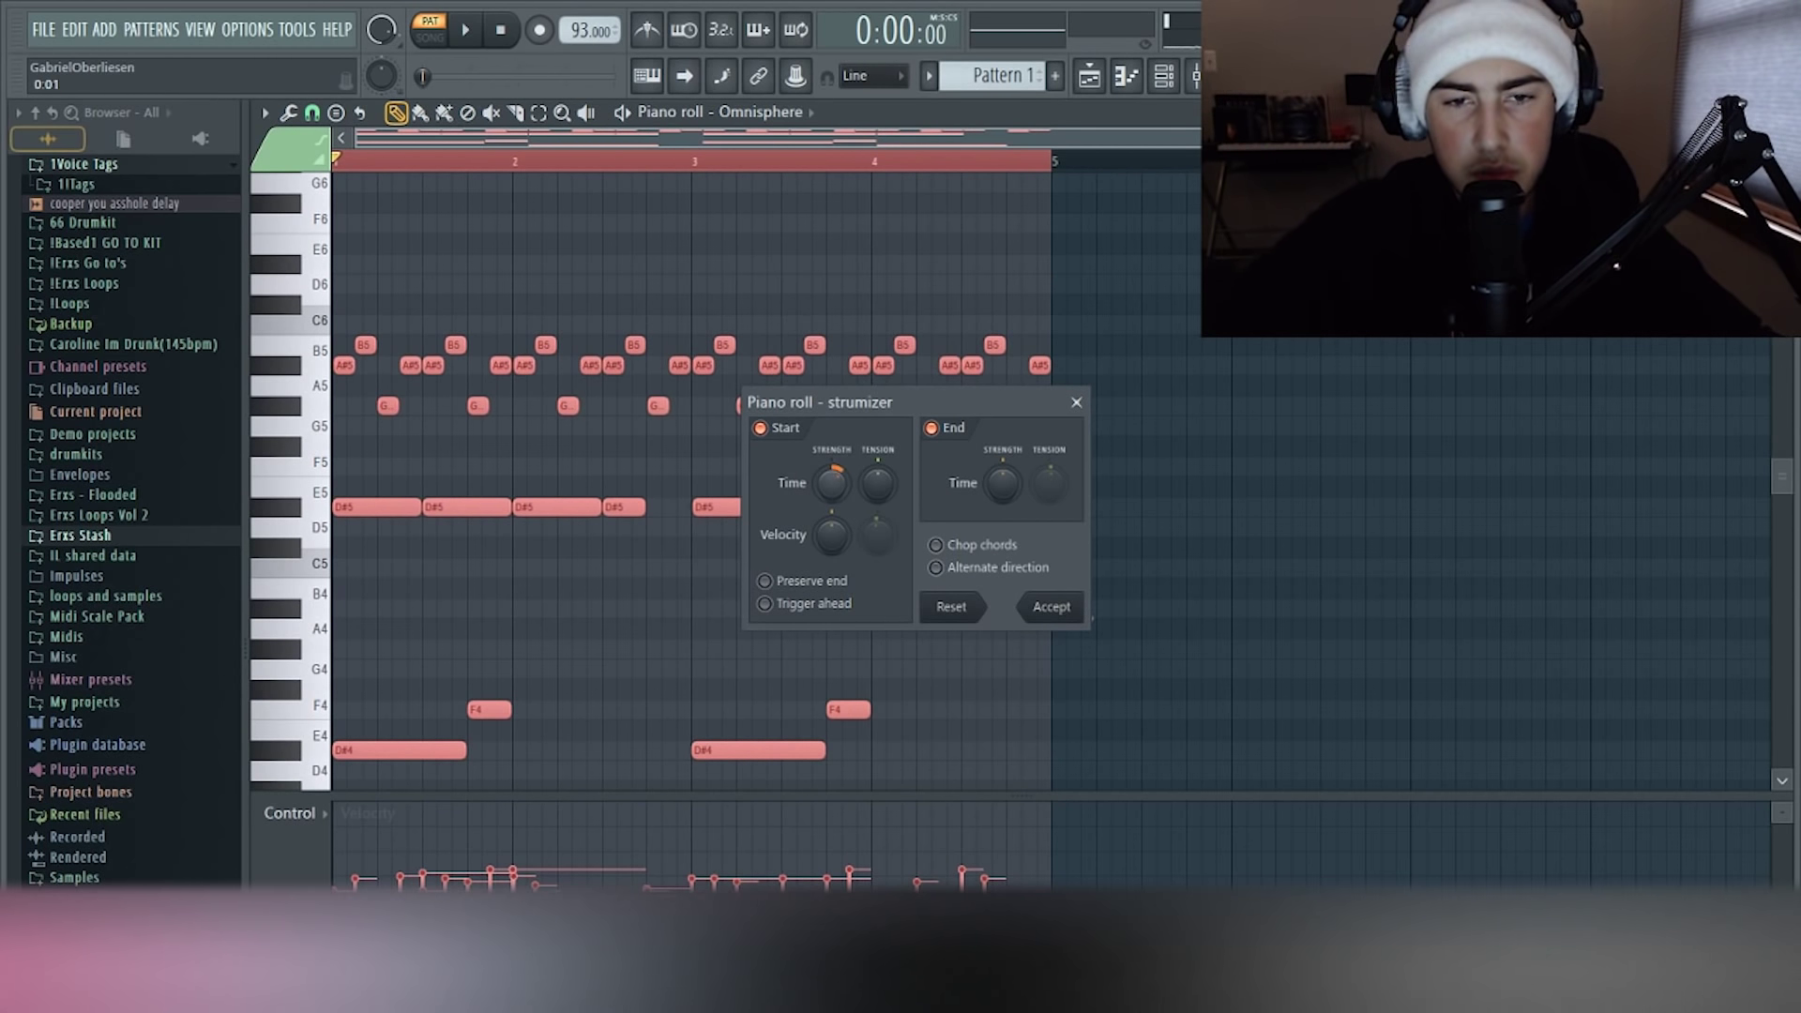
click(1052, 607)
key(ctrl+d)
scroll(605, 228, down, 5)
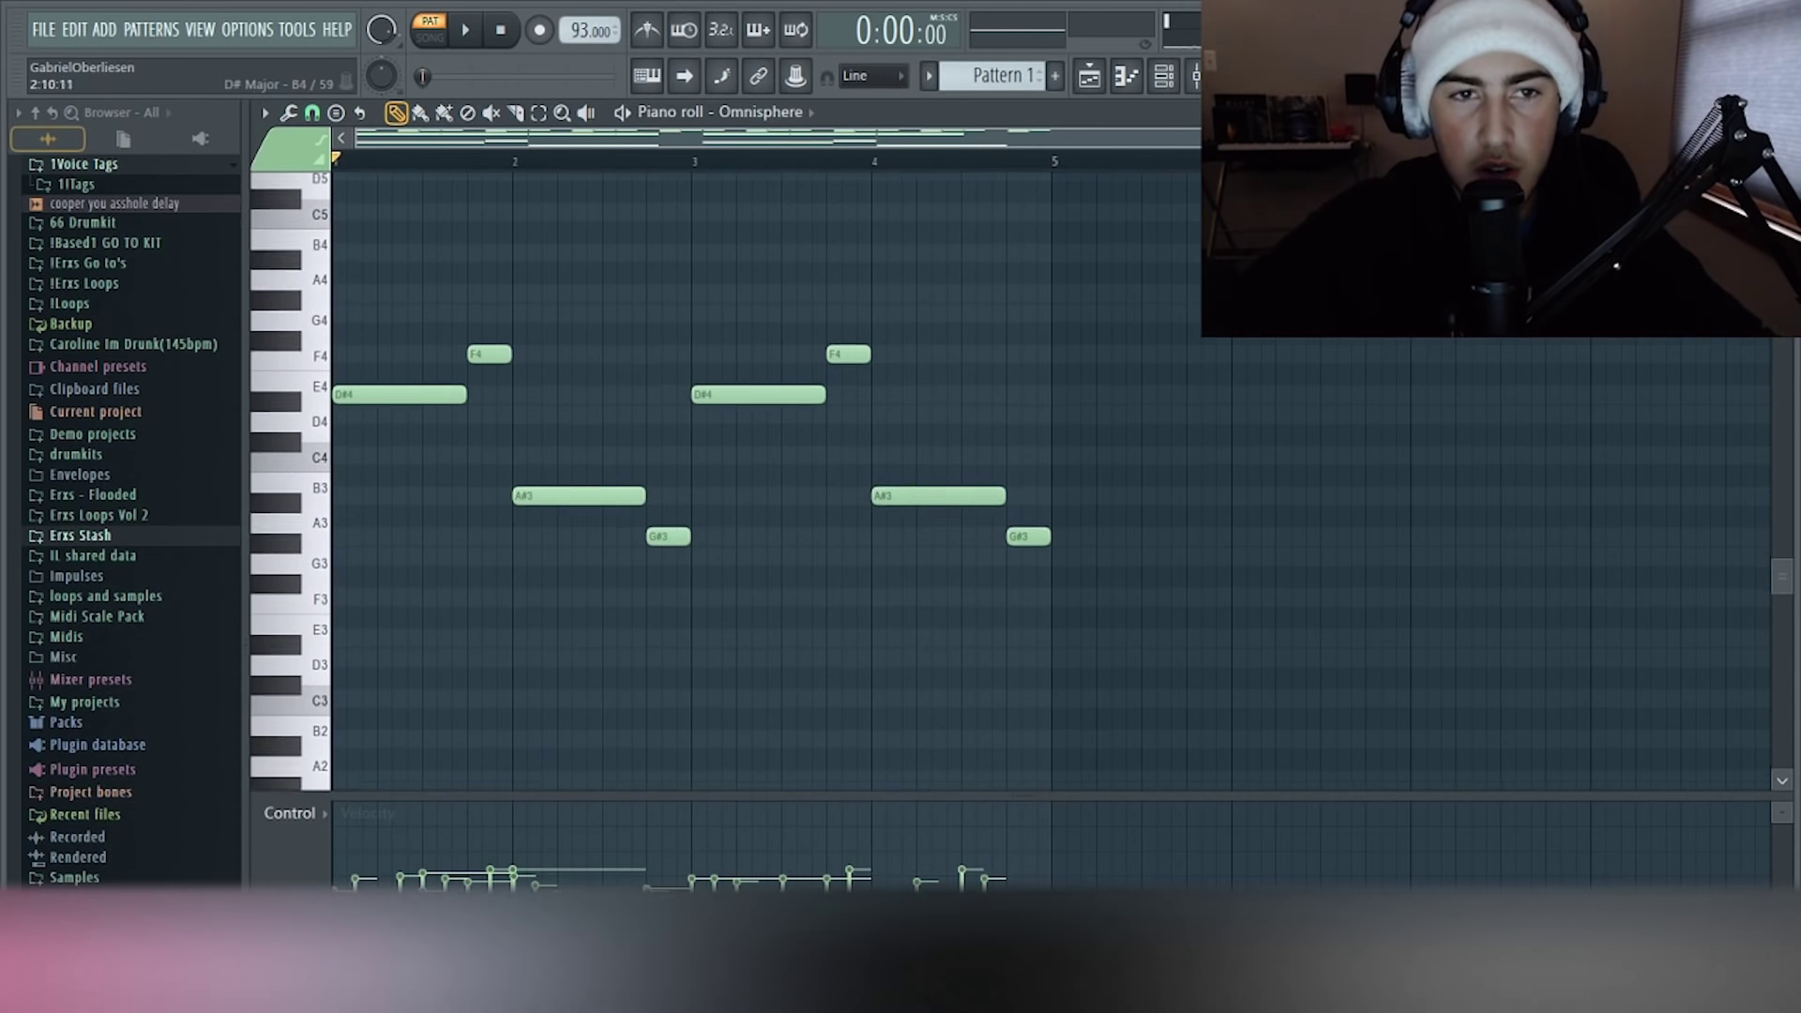
Try a diagonal cut with the Slice tool at the end of bar 4 and play the pattern
key(c)
scroll(938, 488, up, 2)
drag(1137, 756, 1044, 161)
scroll(1044, 375, down, 1)
key(space)
Load the My Old Soul Vinyl Pad soundsource into the empty layer B of the Omnisphere patch
click(1163, 76)
click(636, 183)
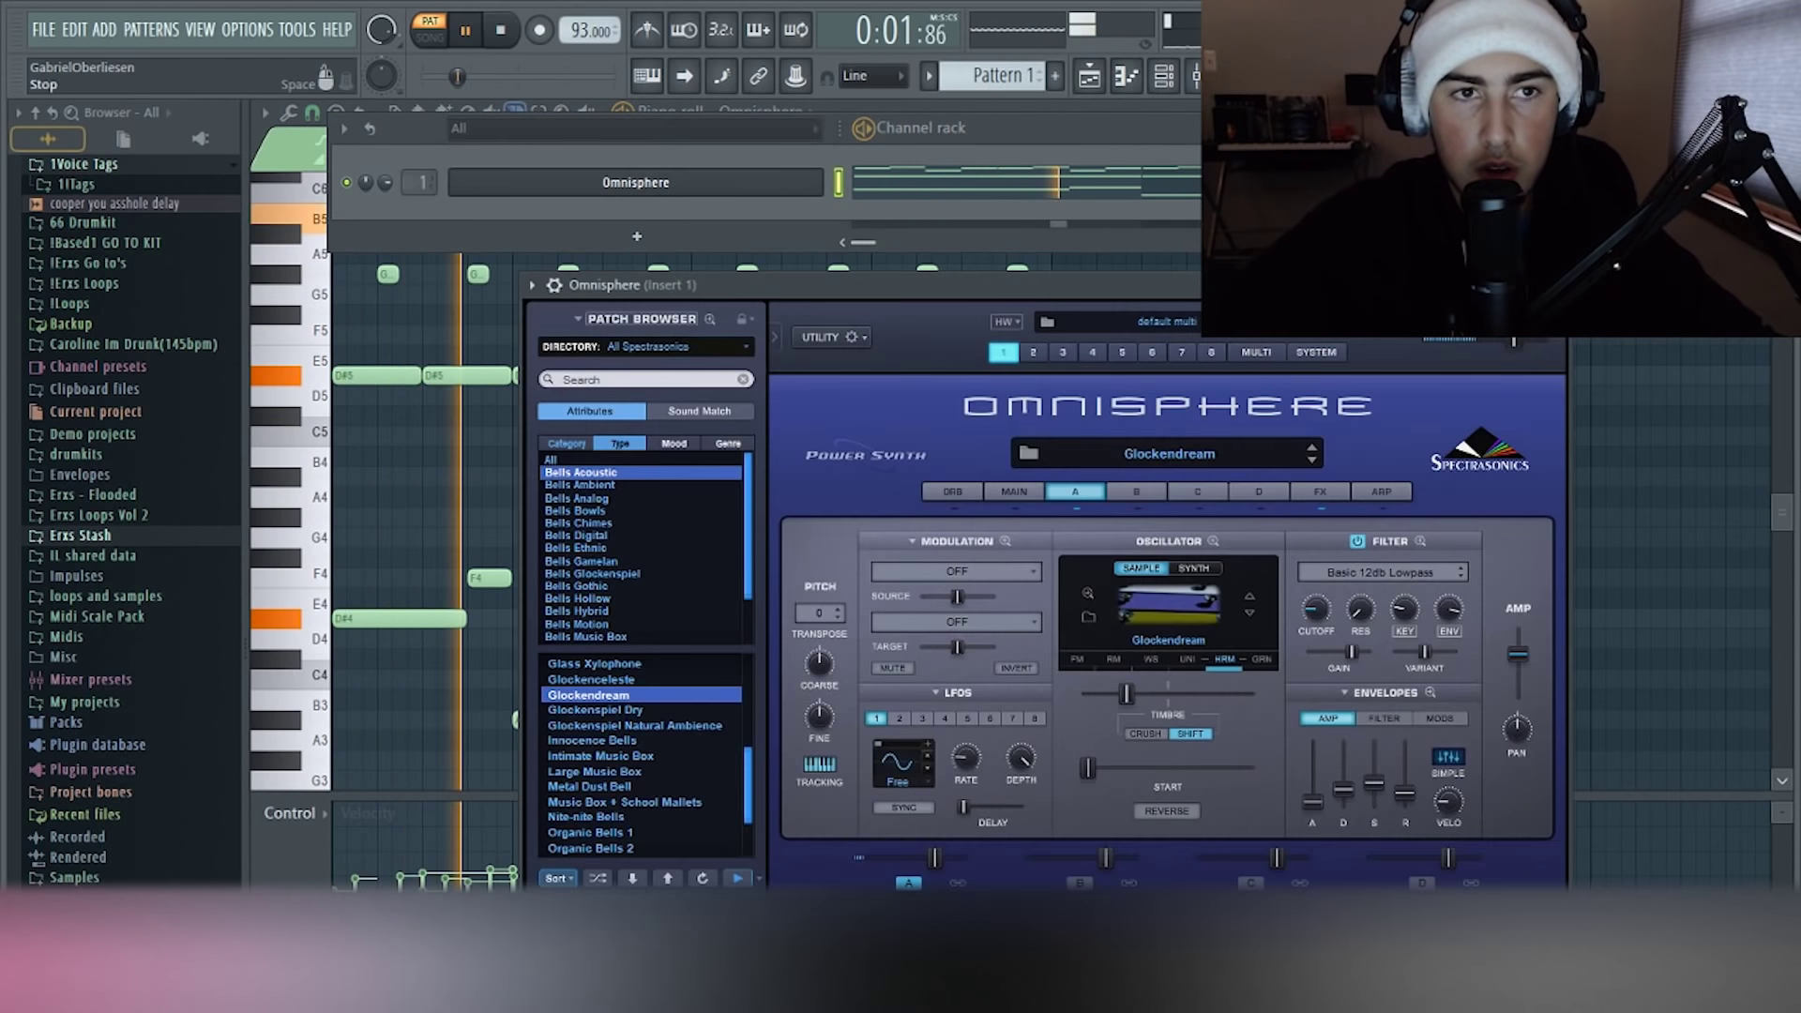
key(space)
click(1136, 491)
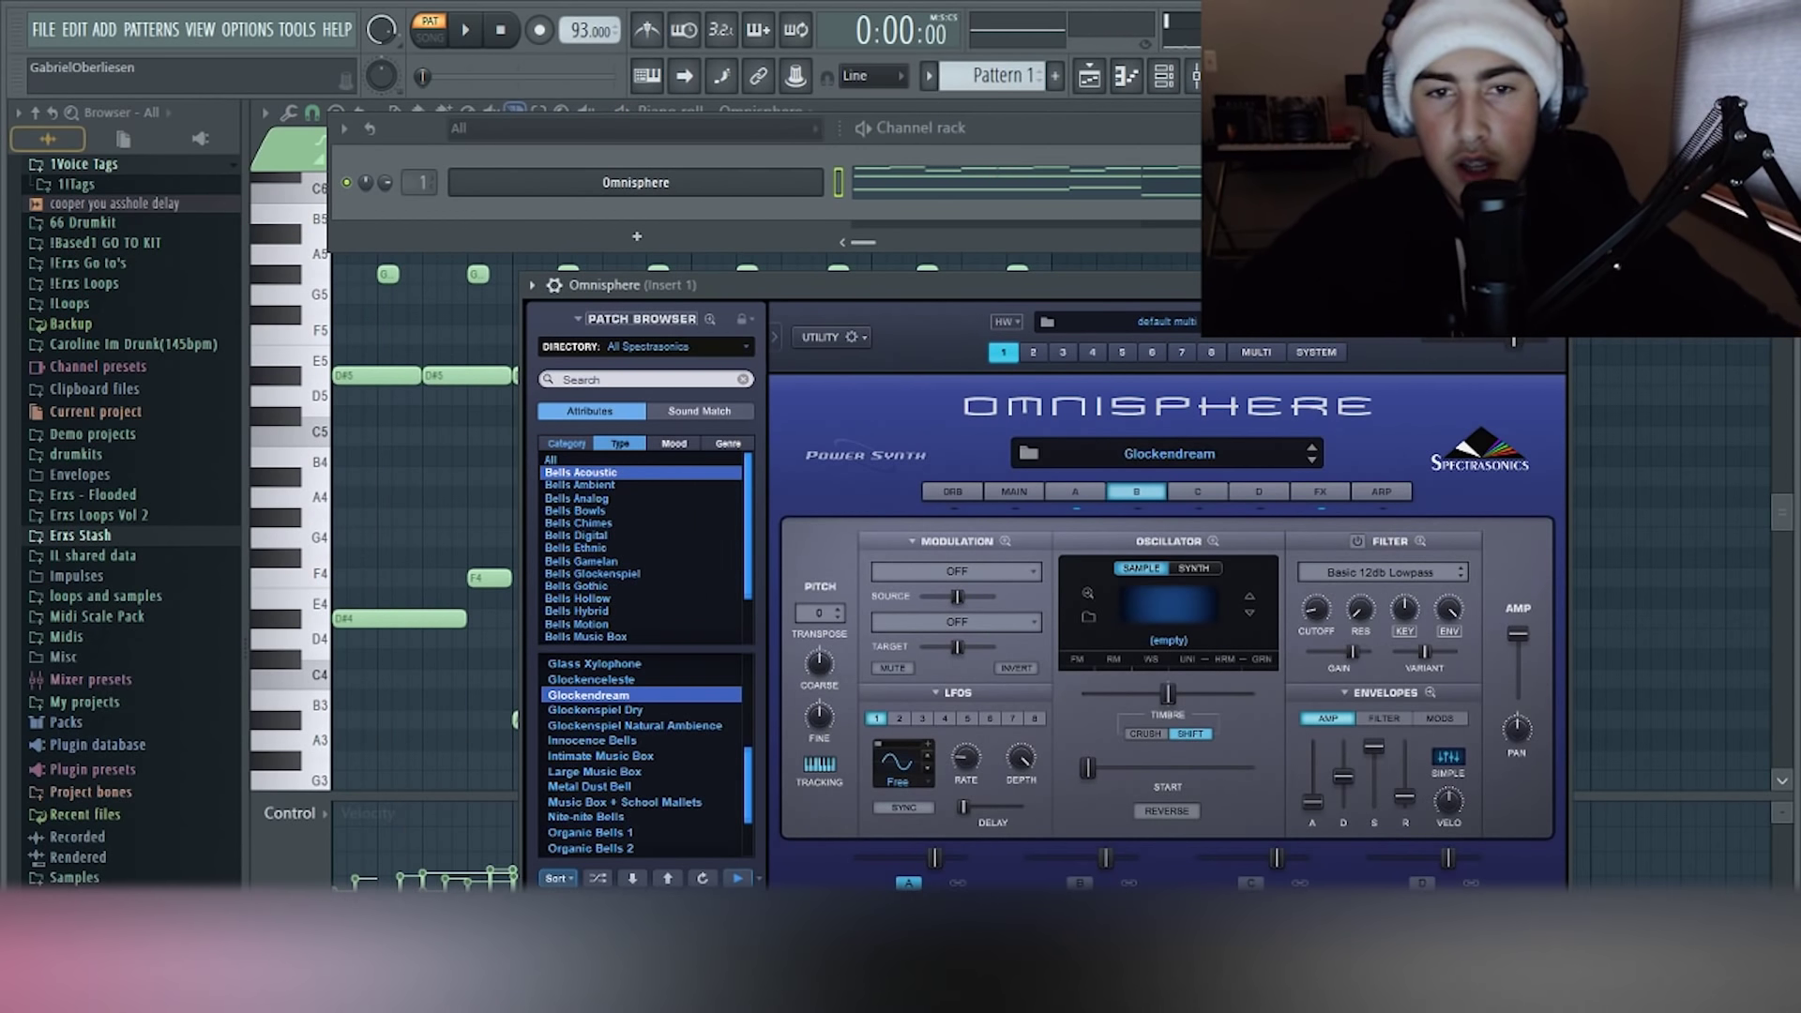
click(1169, 605)
drag(844, 285, 793, 204)
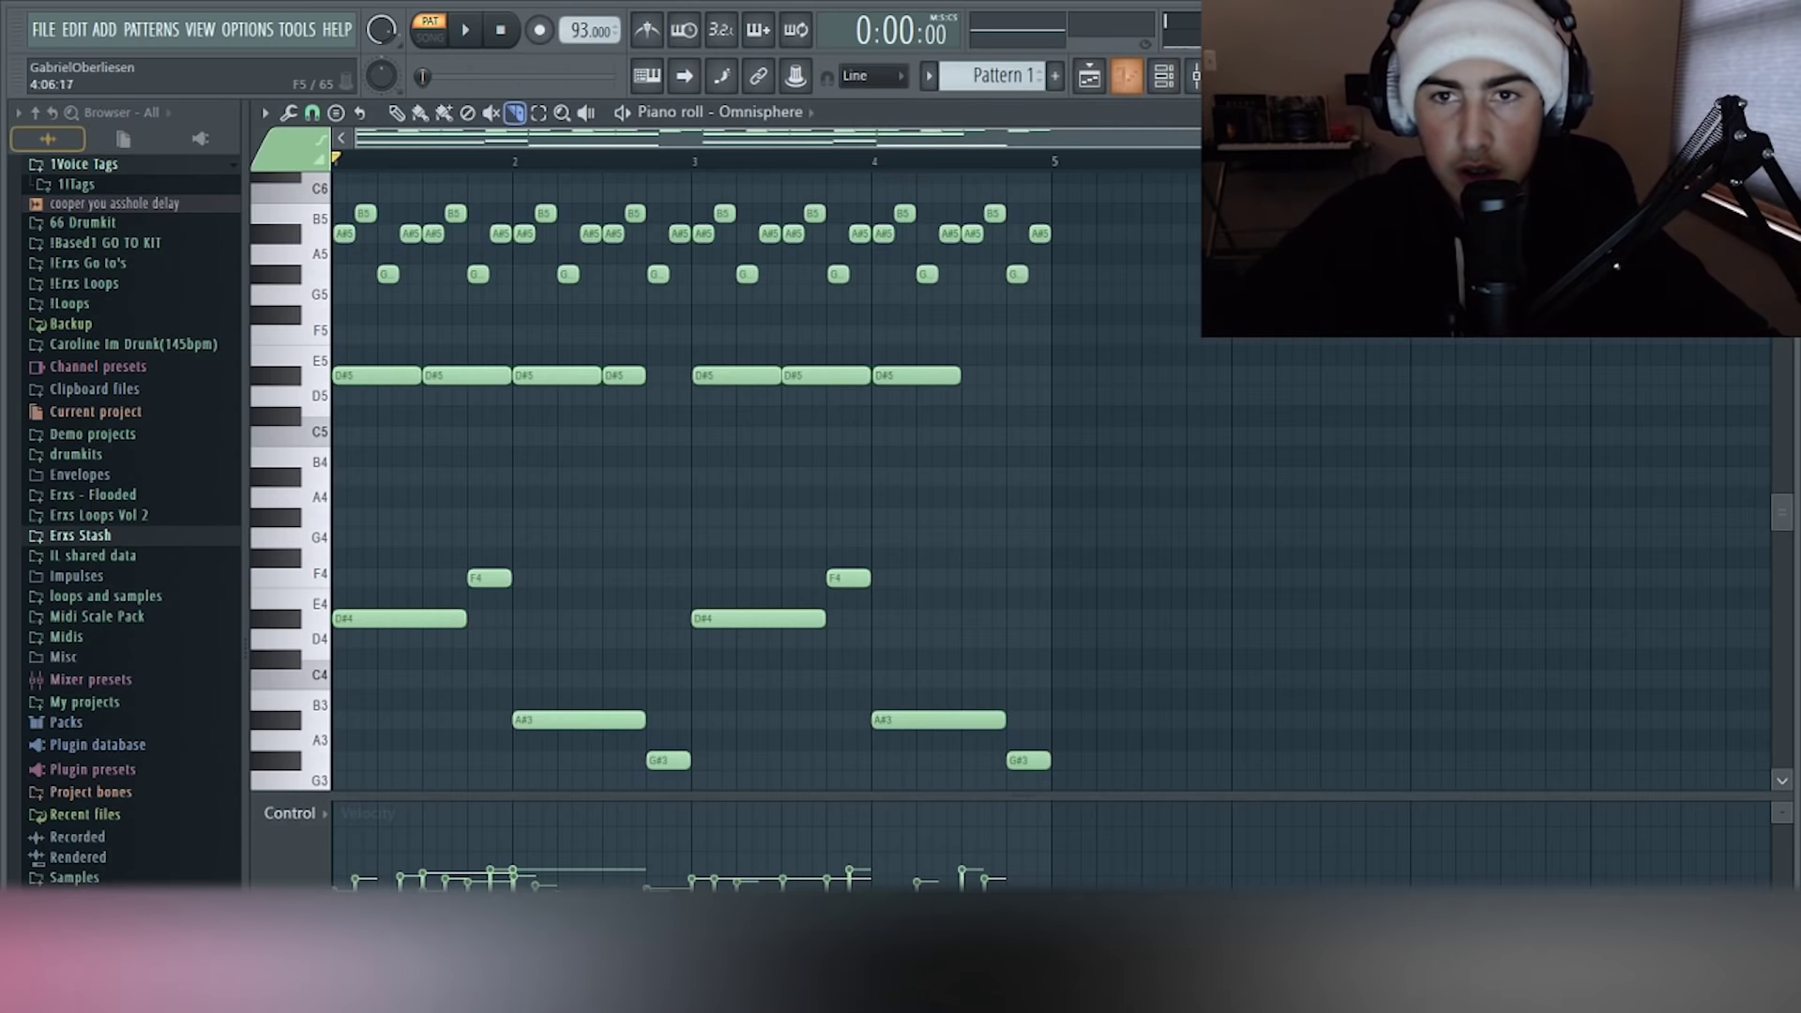
Play the layered loop, check its level in the mixer and close Omnisphere's soundsource browser
scroll(844, 469, up, 3)
key(space)
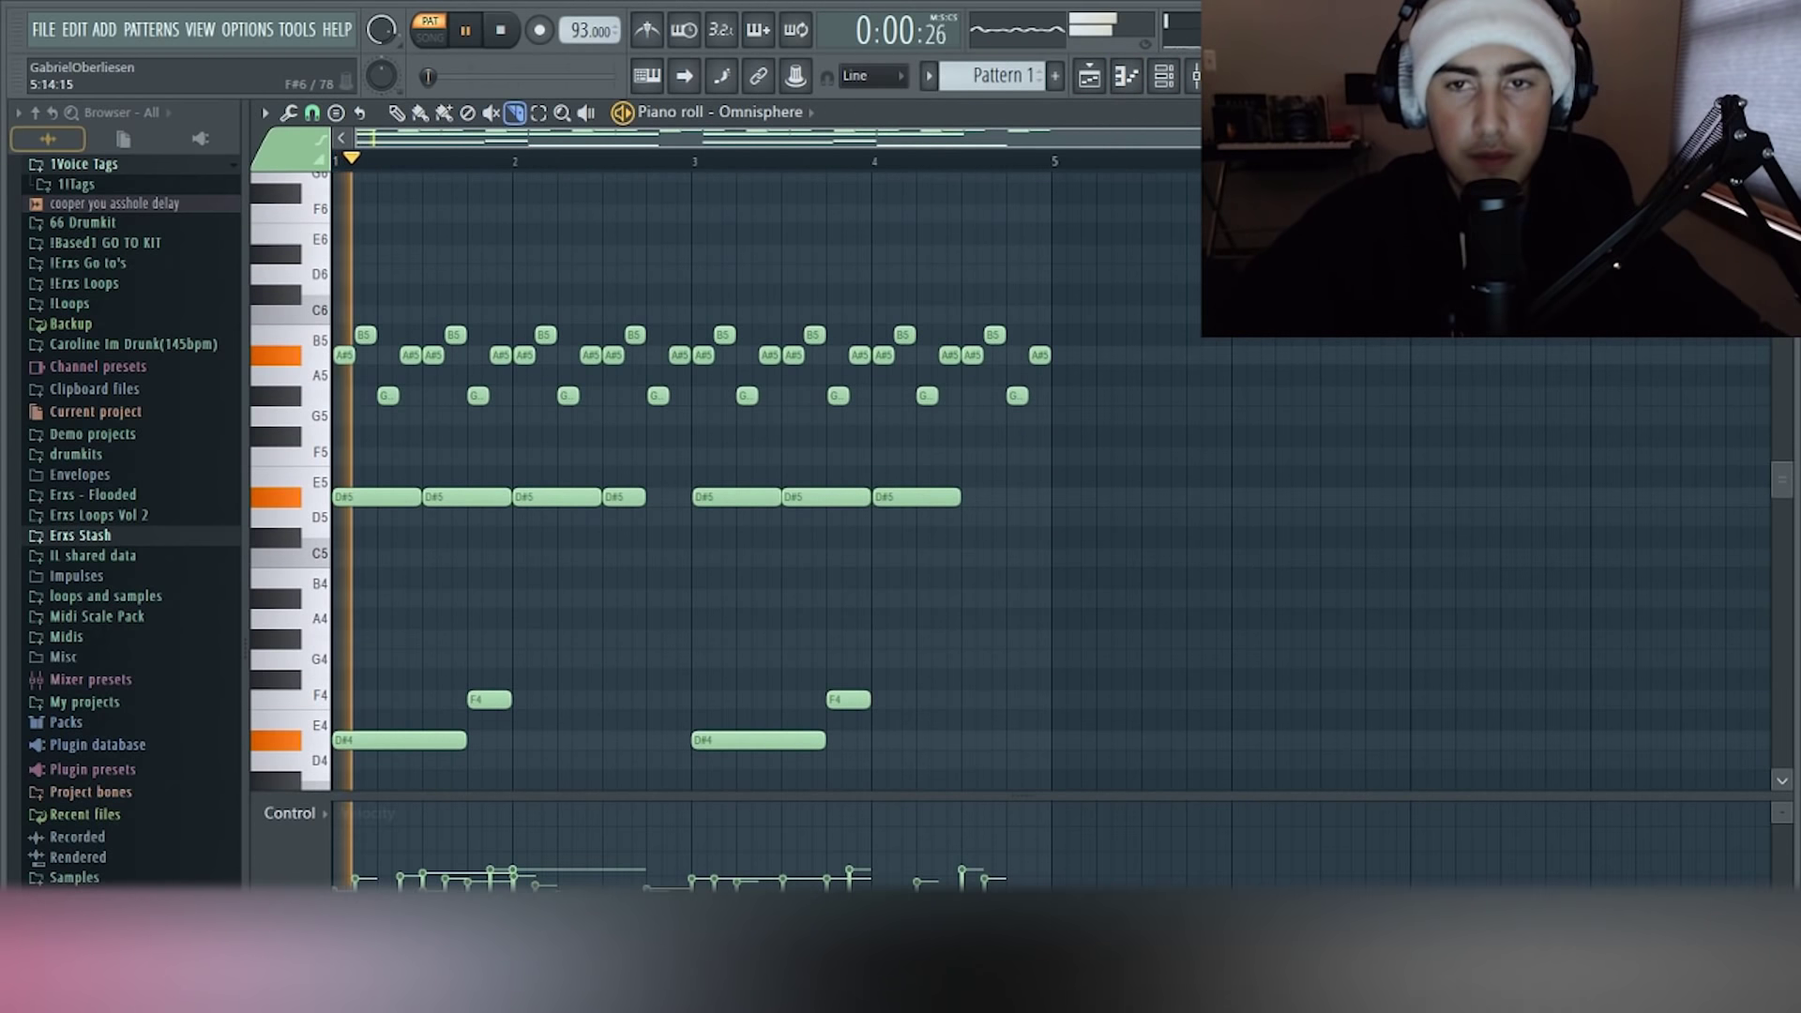
scroll(752, 240, down, 2)
key(F9)
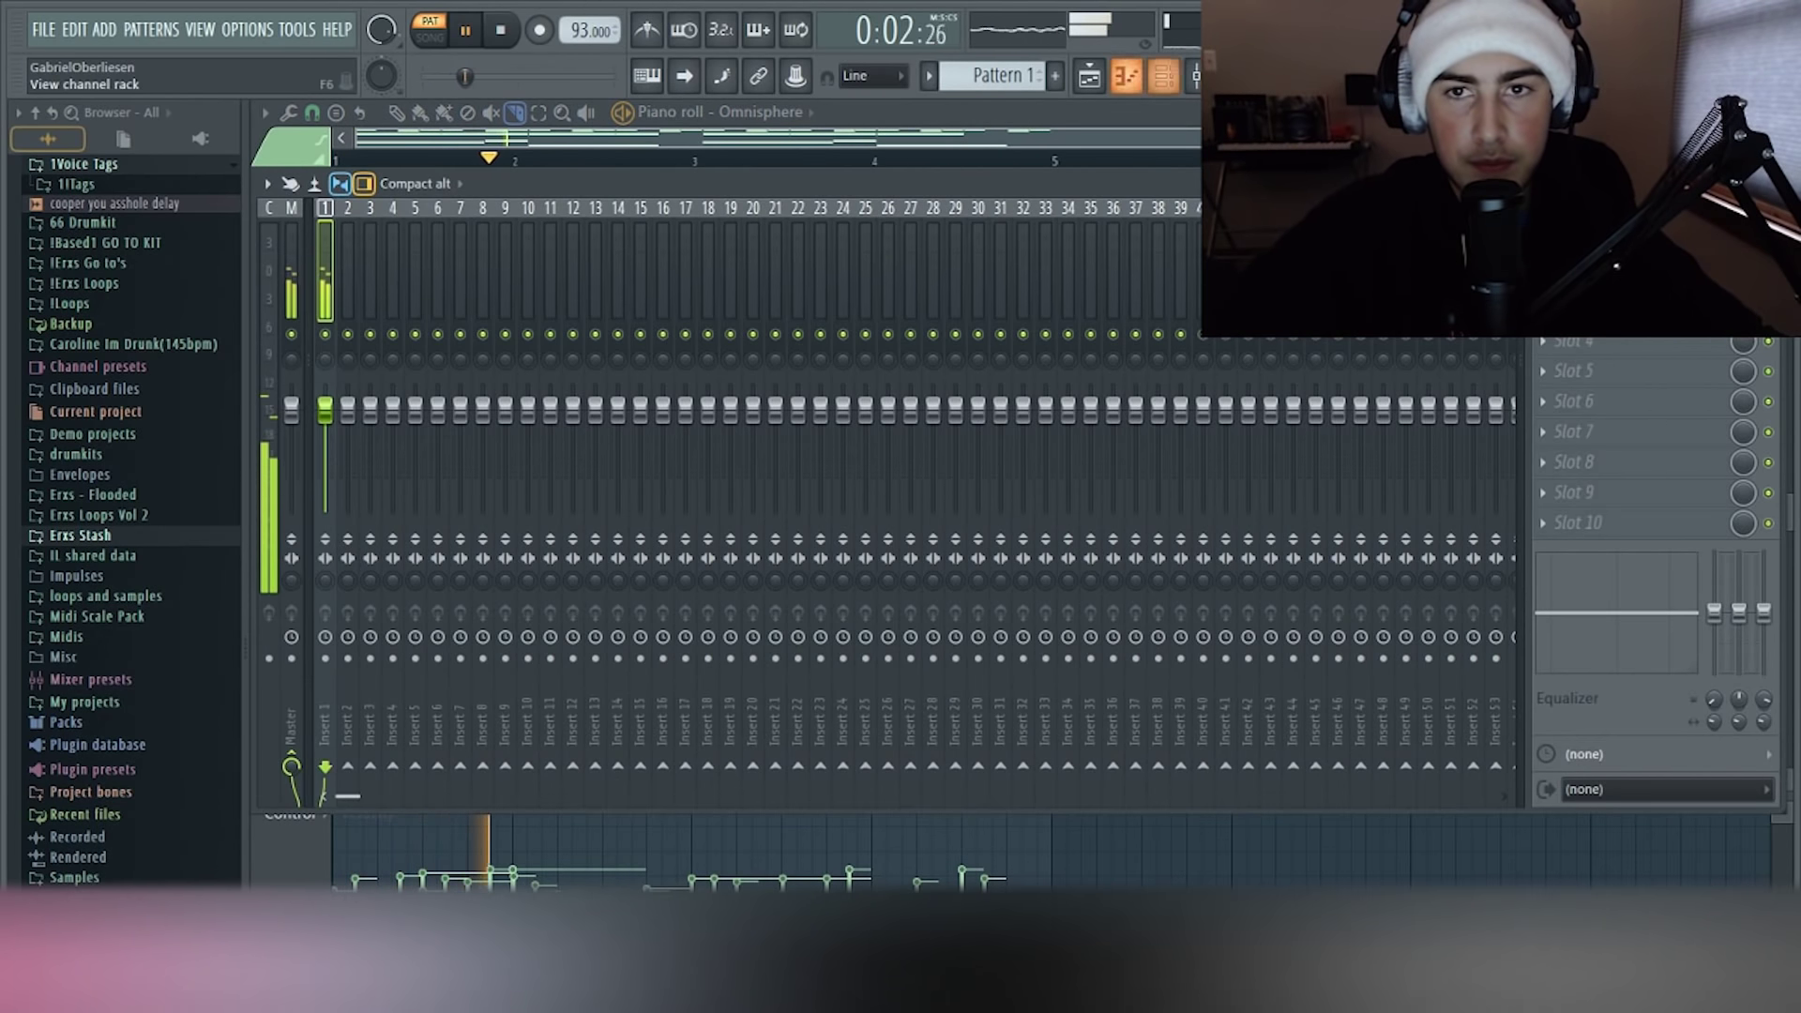
click(1164, 76)
click(636, 182)
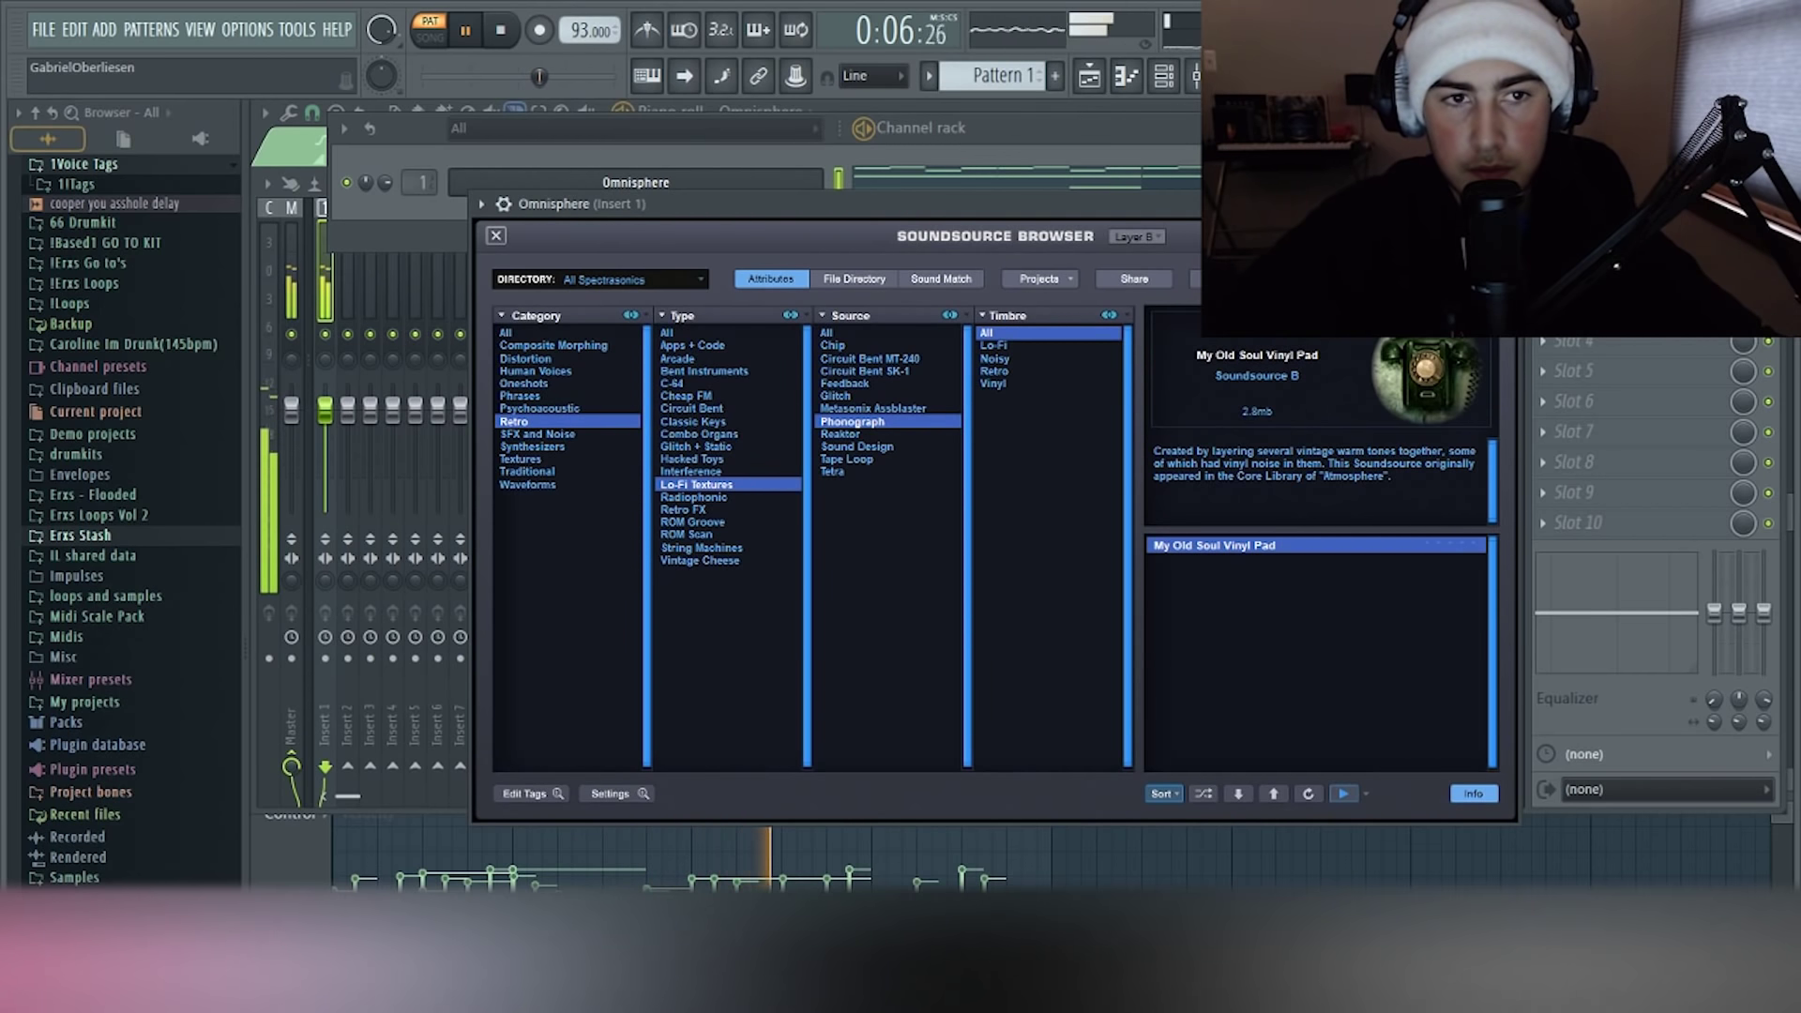
click(496, 235)
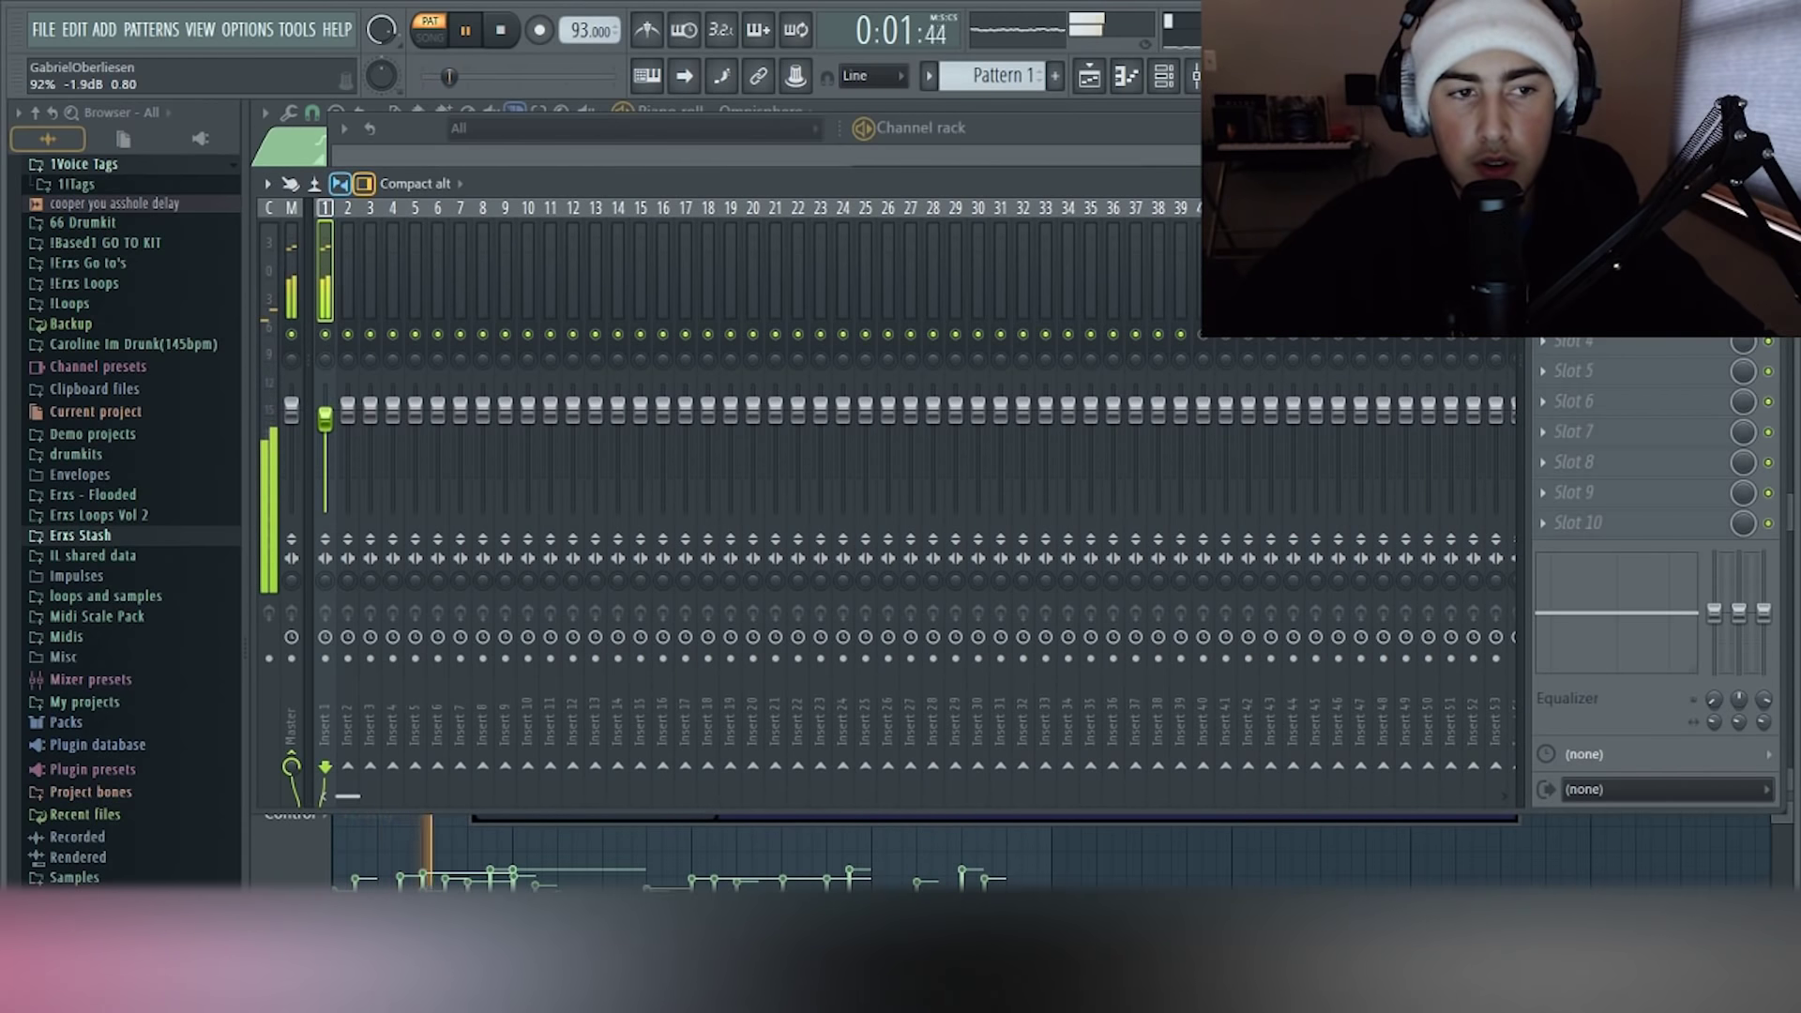
Lower the Insert 1 mixer volume and reduce the level of layer B in Omnisphere
key(F6)
click(636, 183)
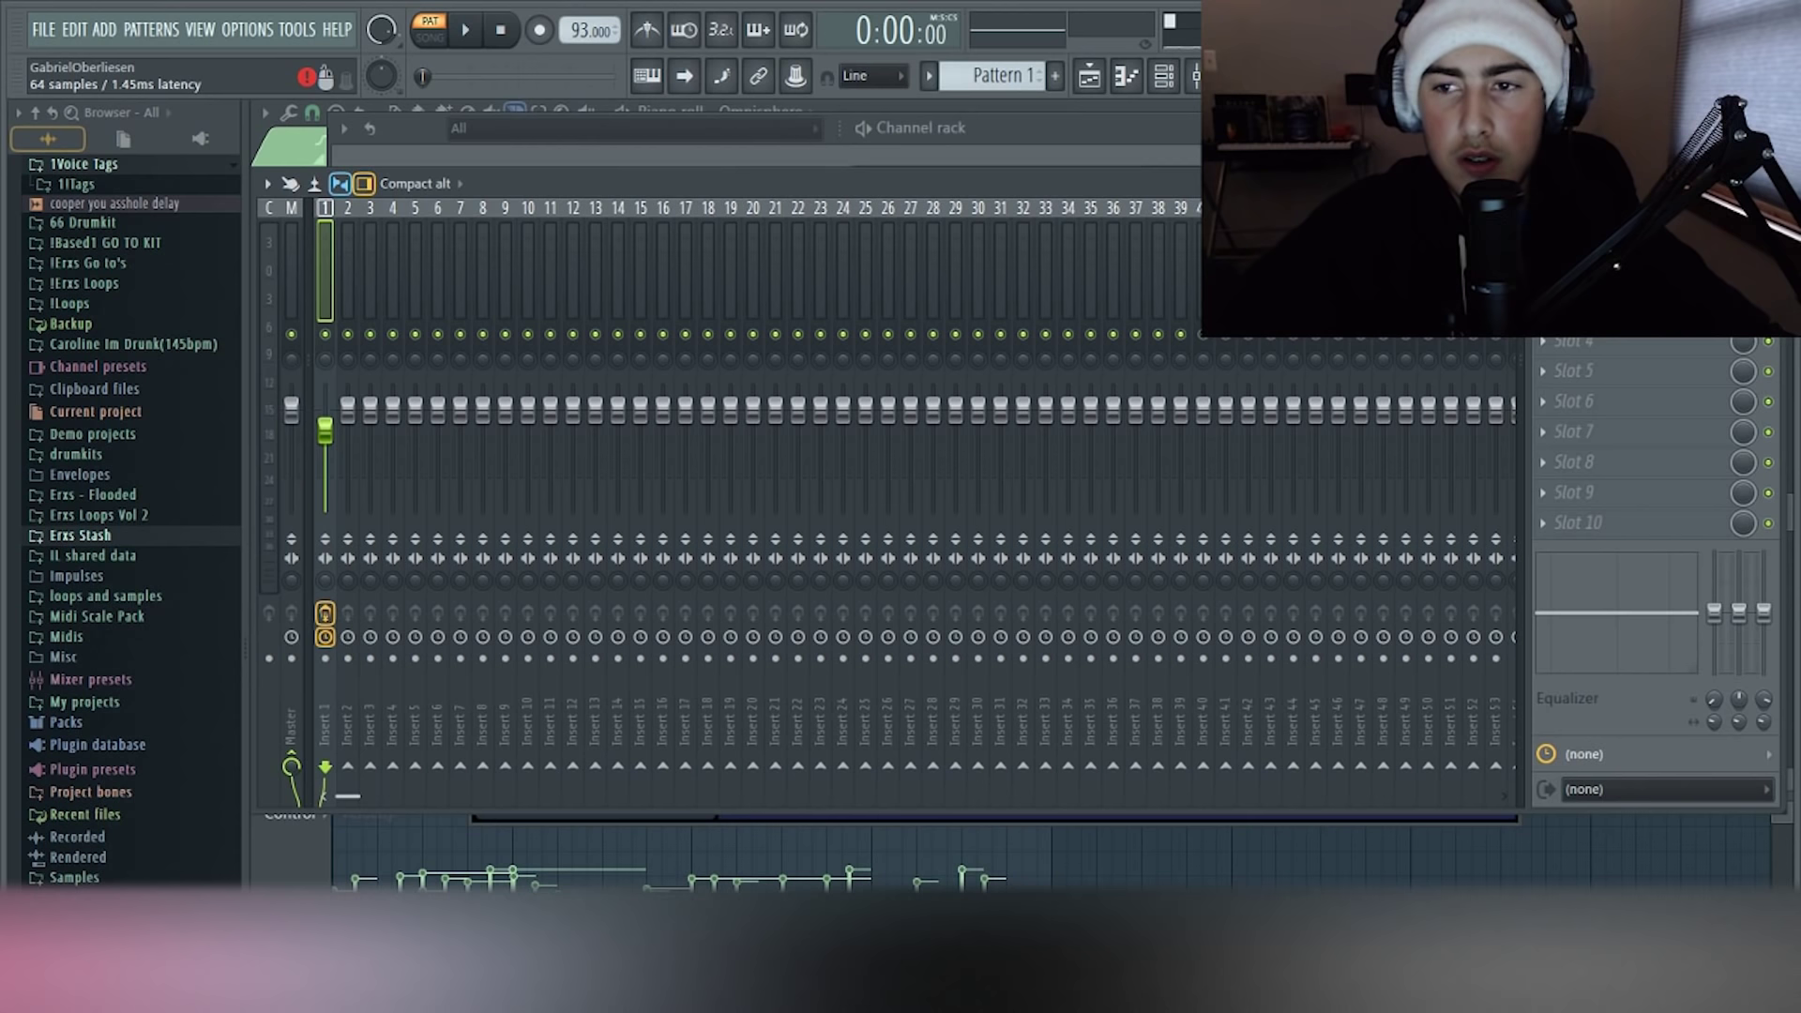
click(1202, 76)
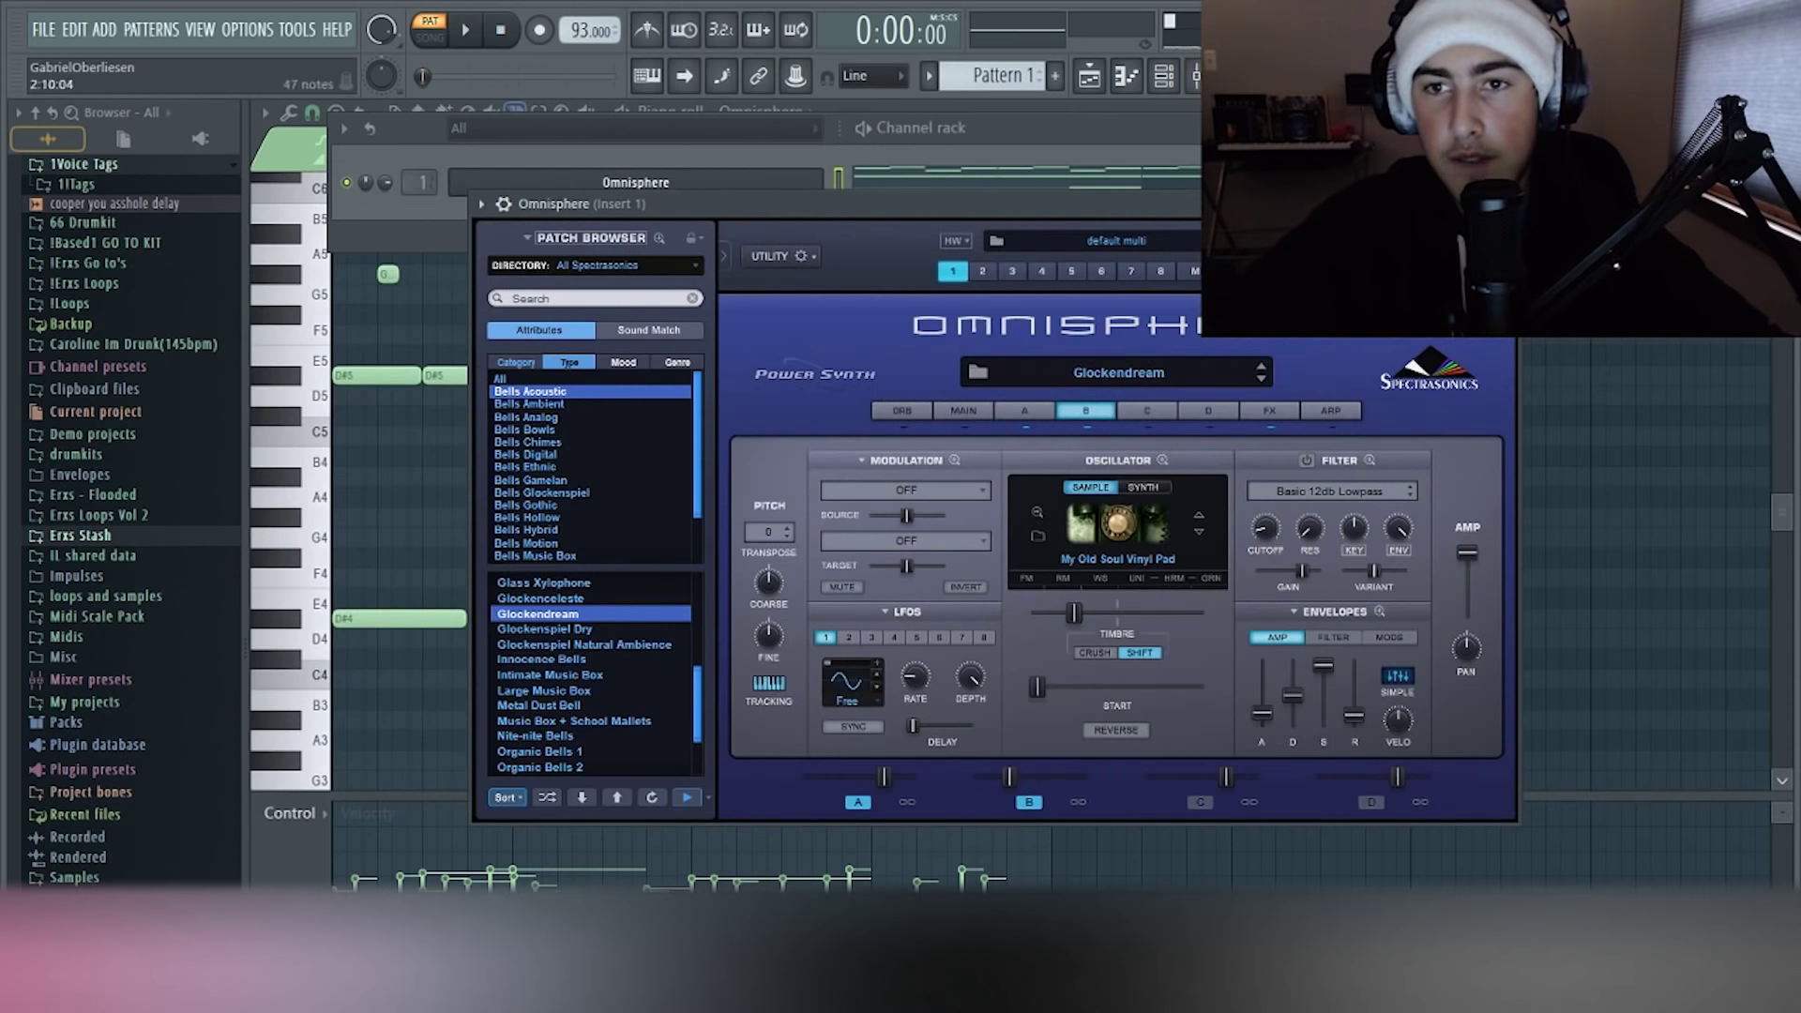
Add RC-20 Retro Color with the Vinyl 1 preset to mixer Insert 1 and continue in trial mode
key(F9)
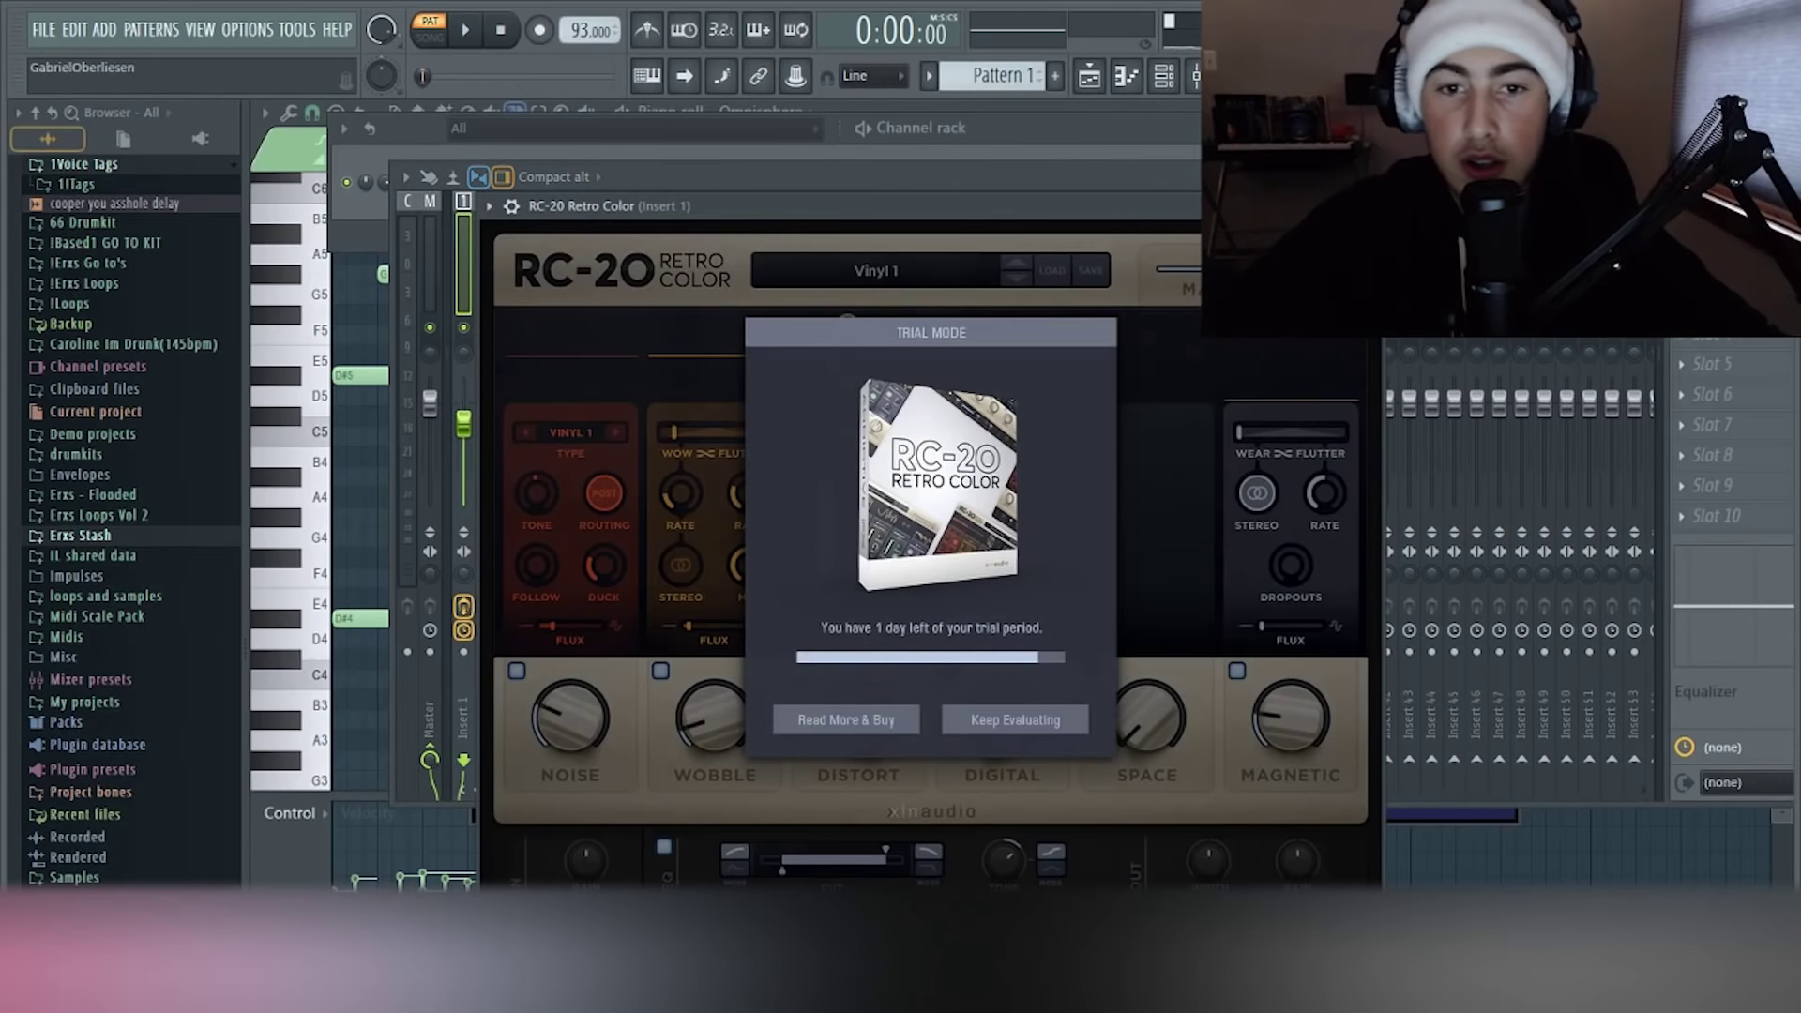
drag(844, 206, 857, 160)
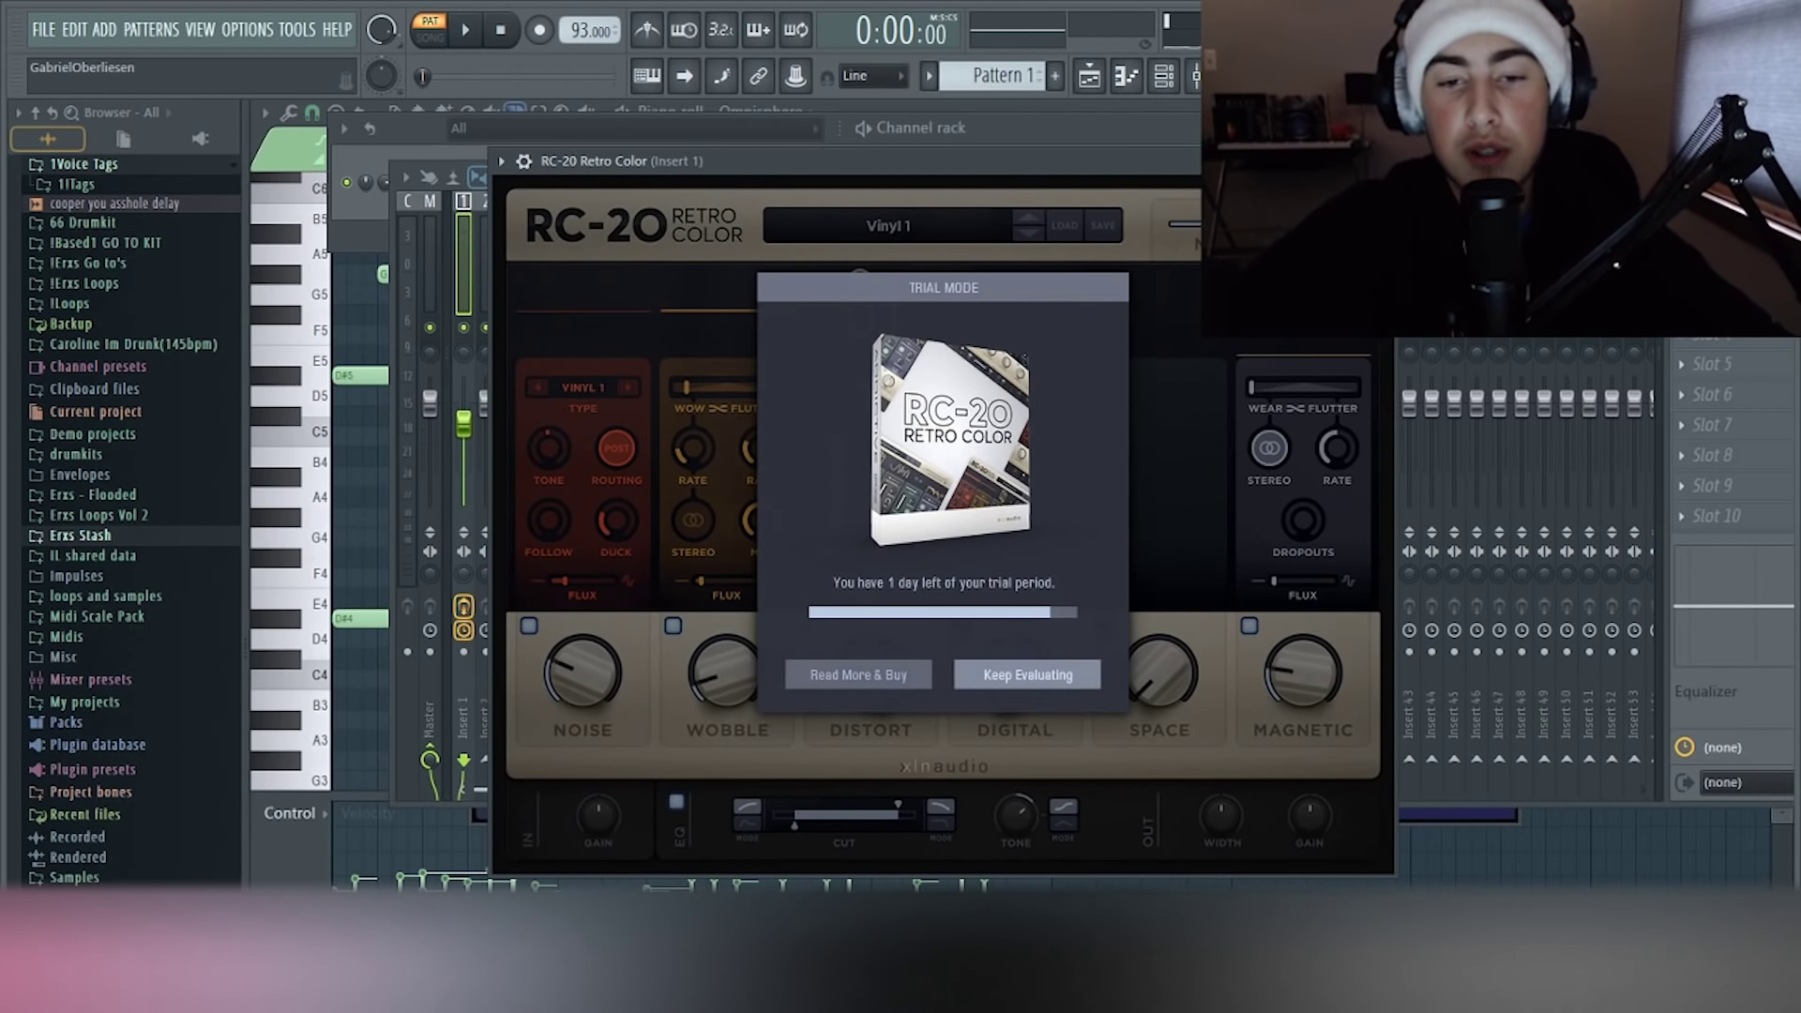
click(1027, 674)
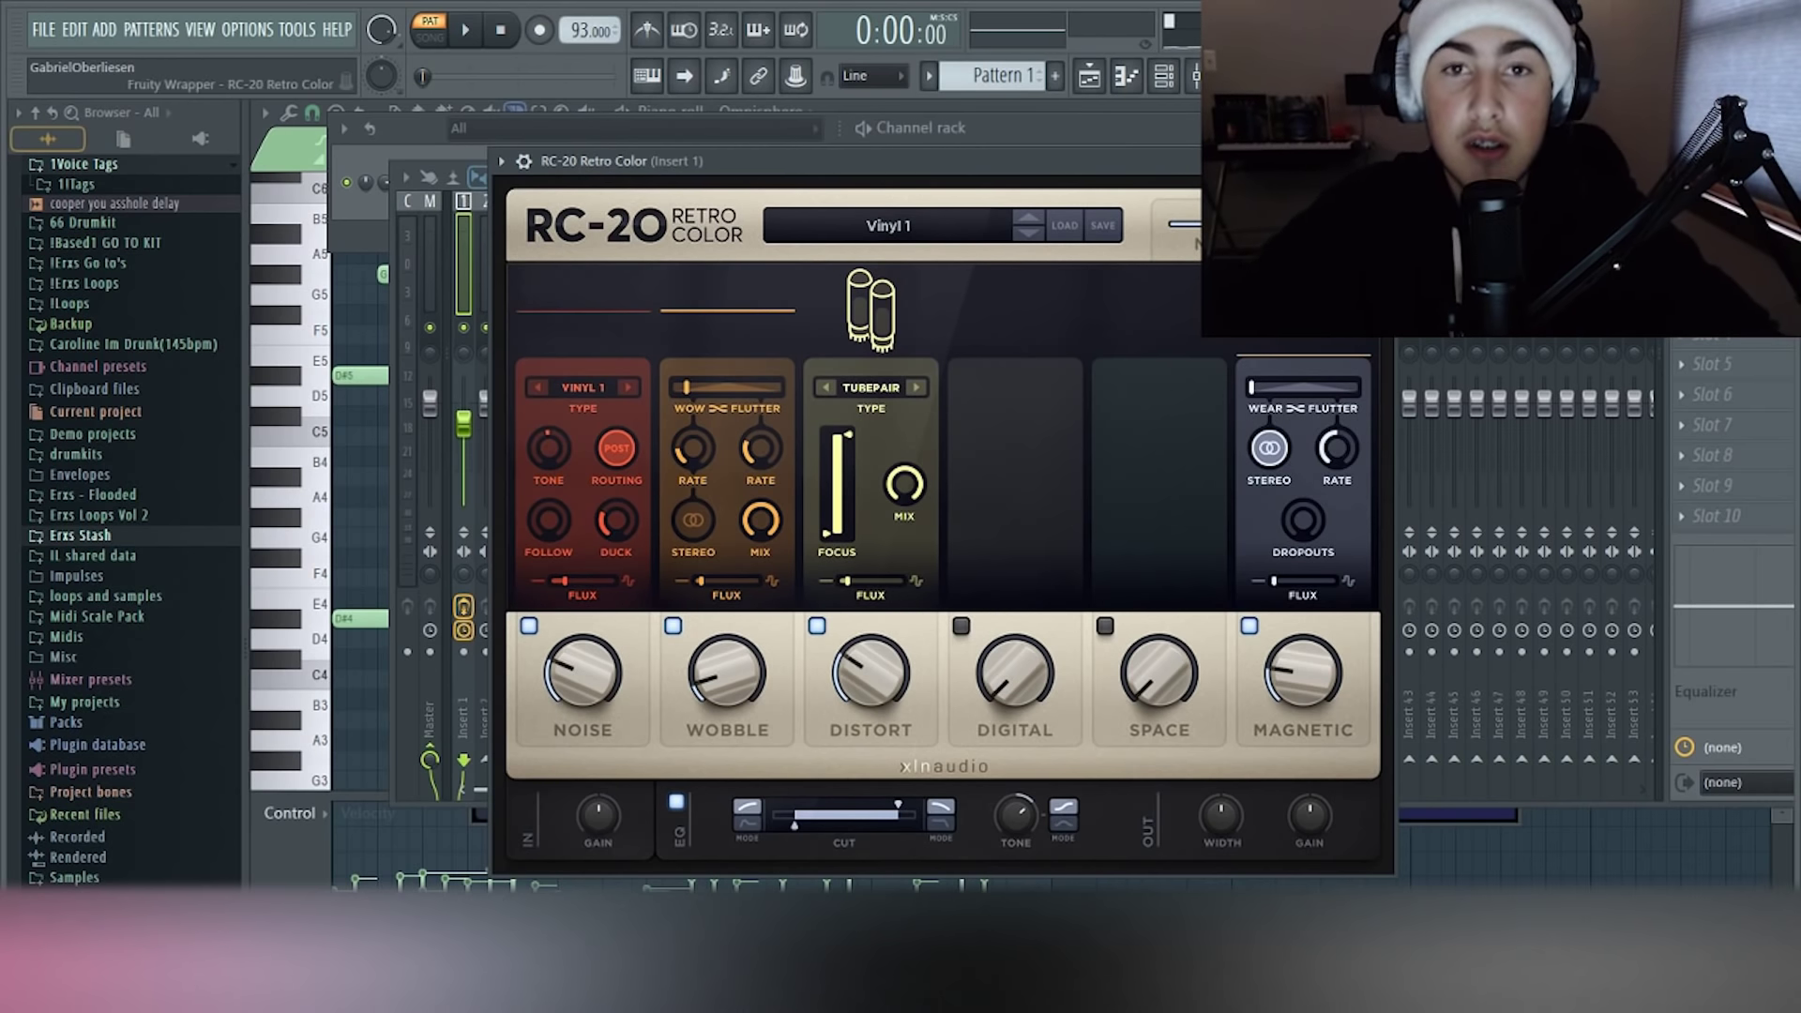
drag(1257, 161, 1257, 173)
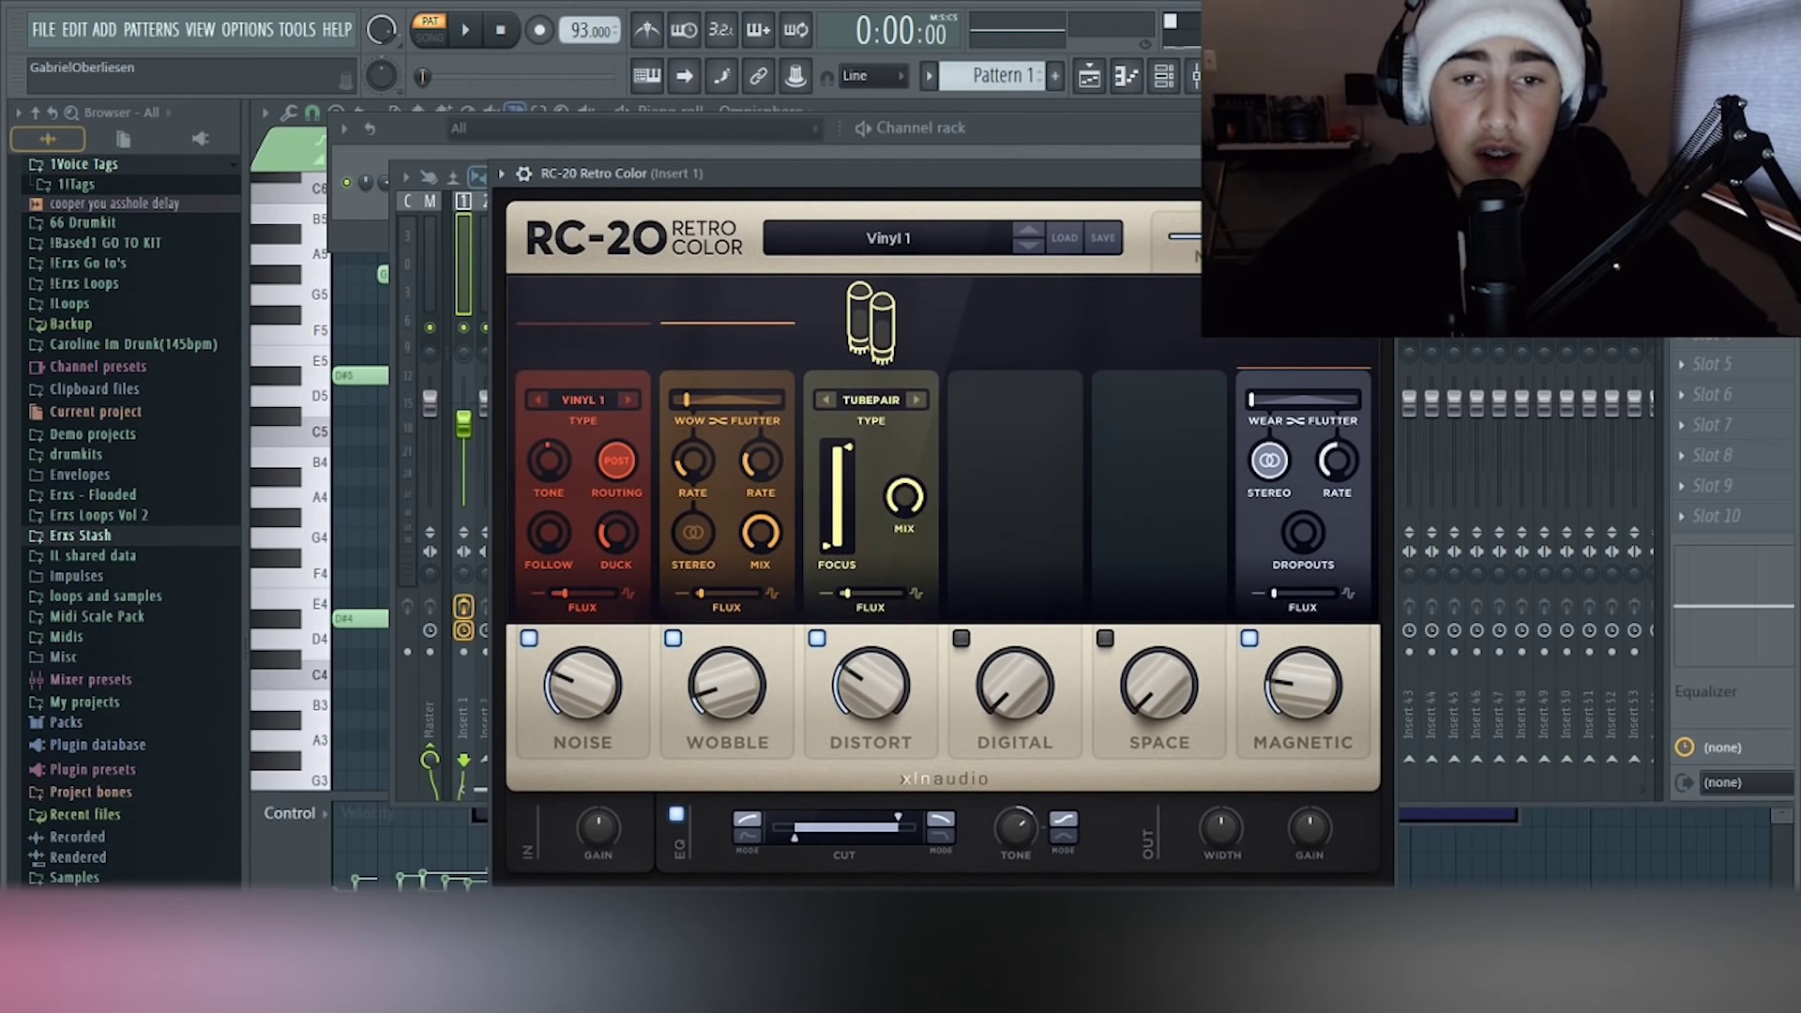
In RC-20, turn Magnetic fully down, set Noise to 10% and Wobble to 19%
drag(727, 686, 727, 673)
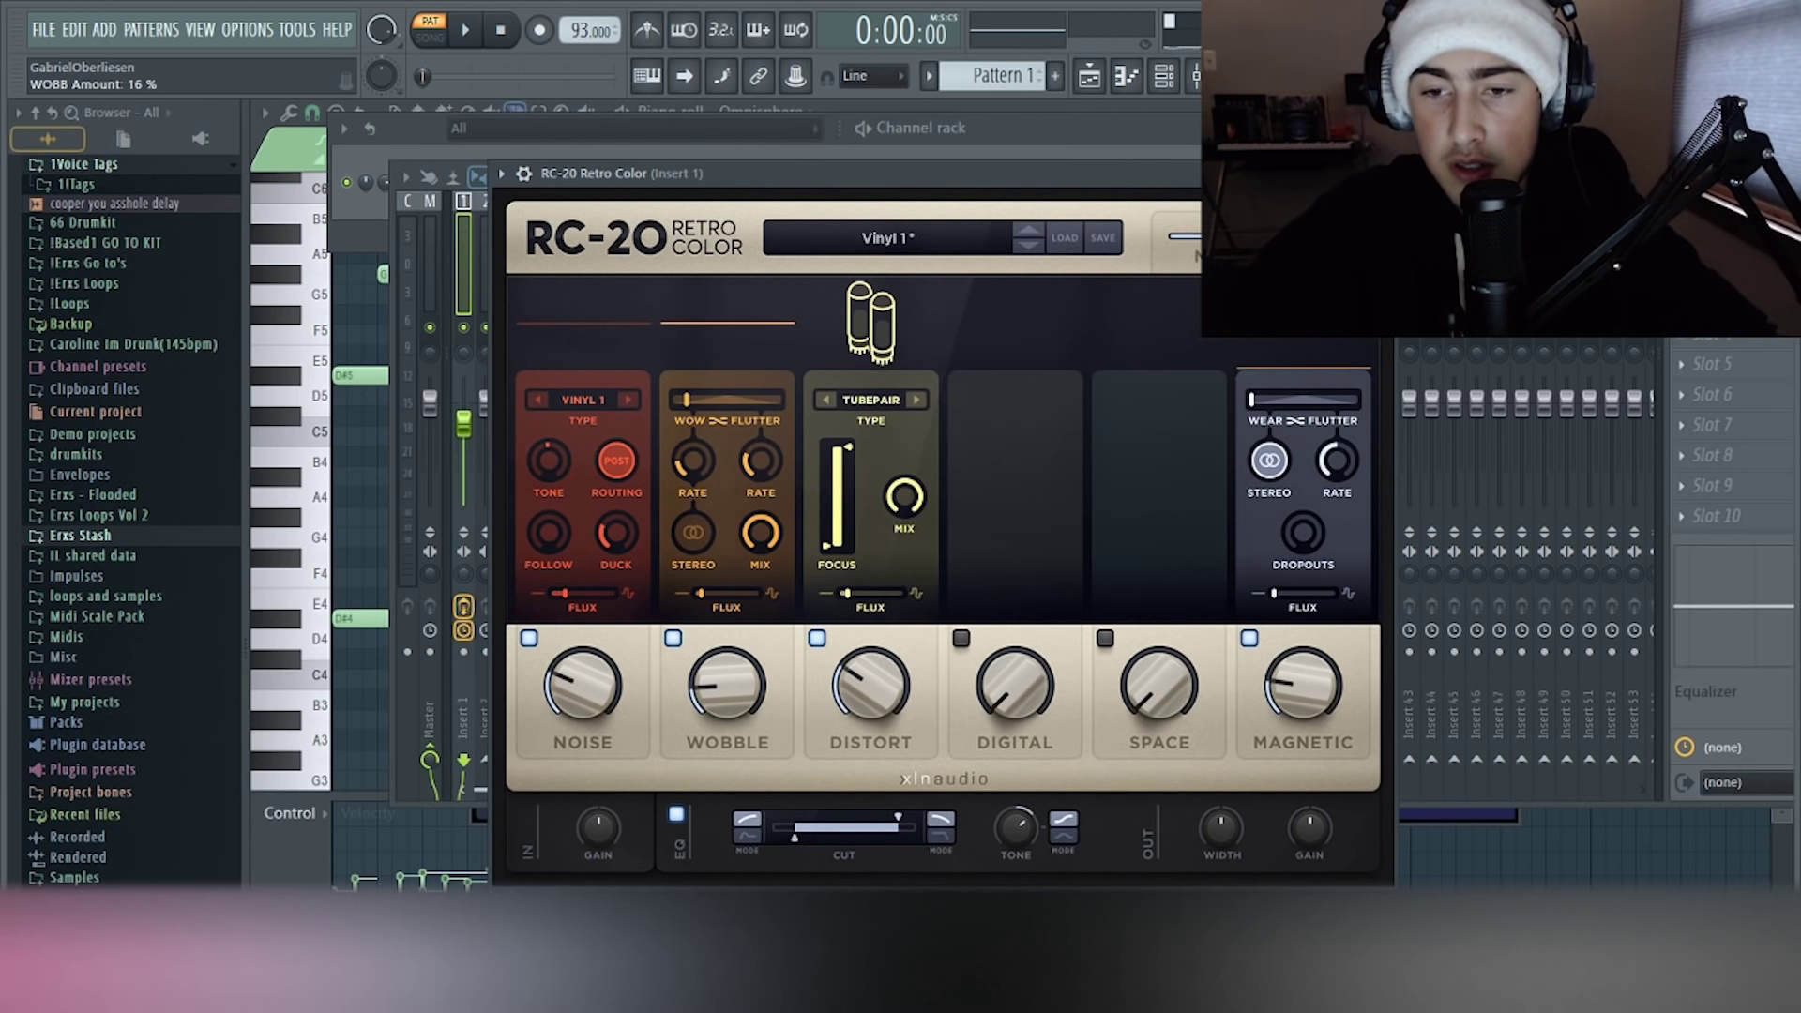
drag(1302, 685, 1303, 723)
mouse_move(1220, 827)
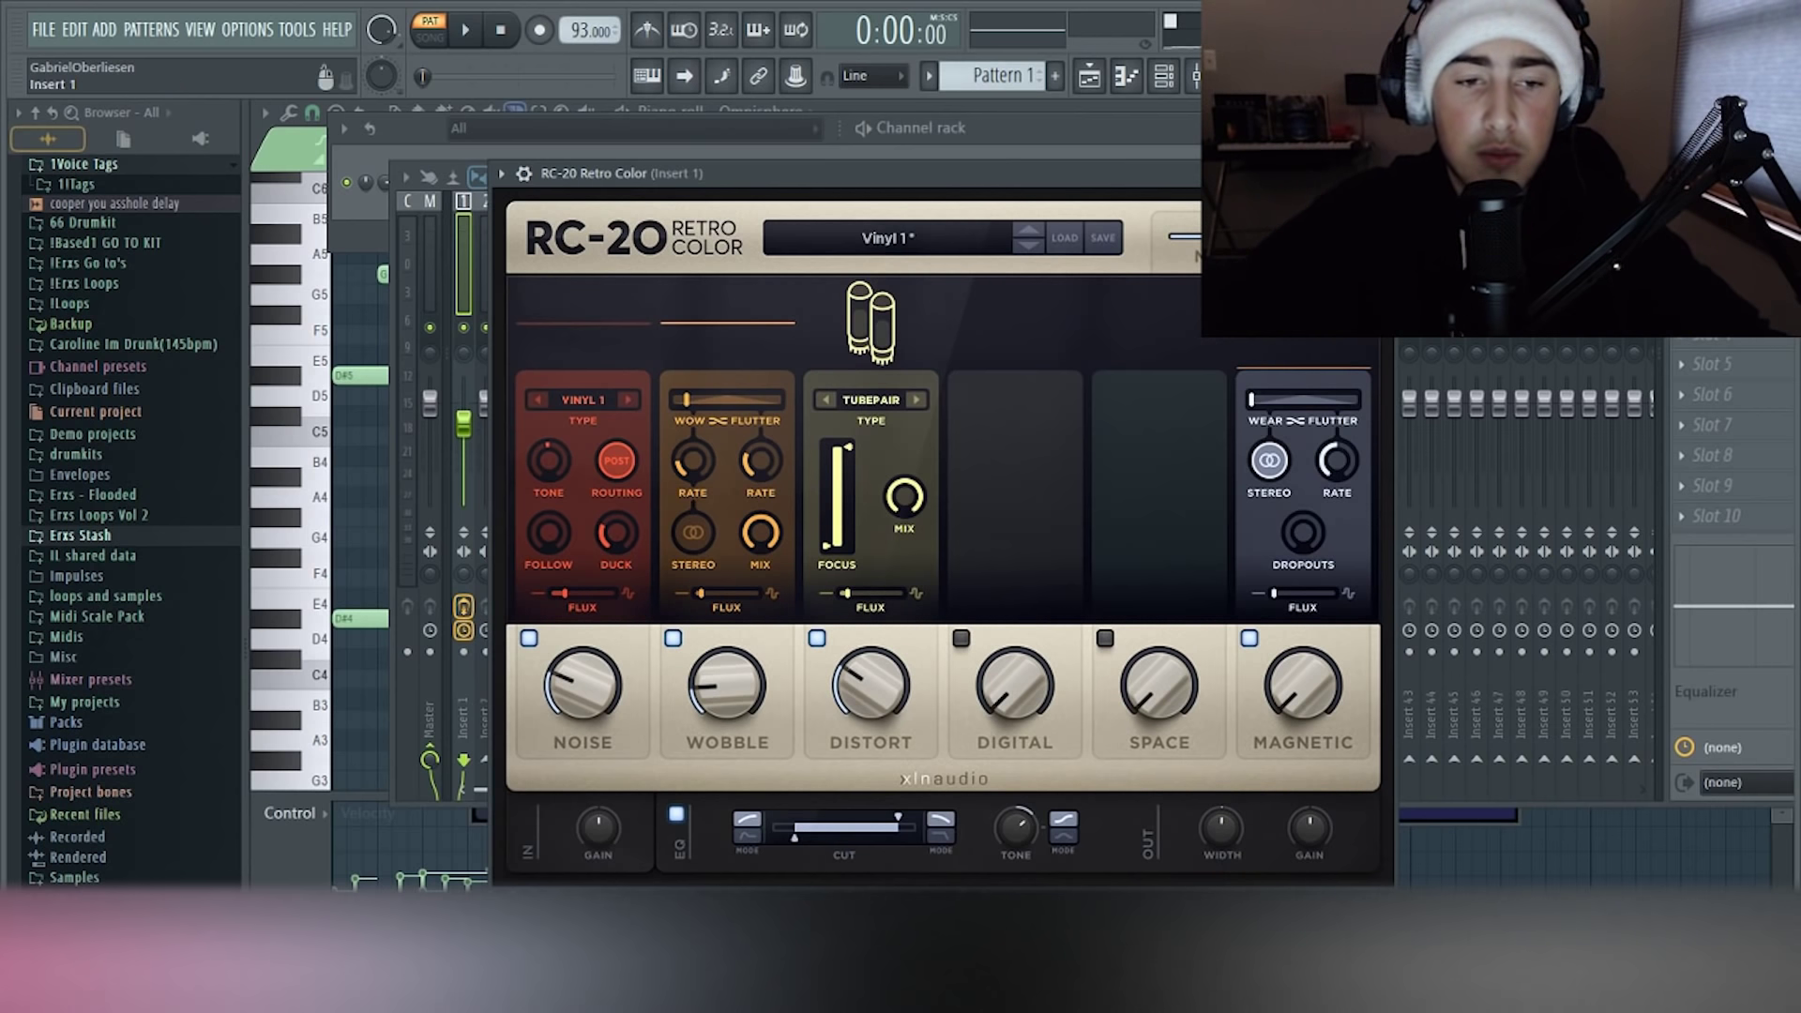
drag(583, 685, 582, 694)
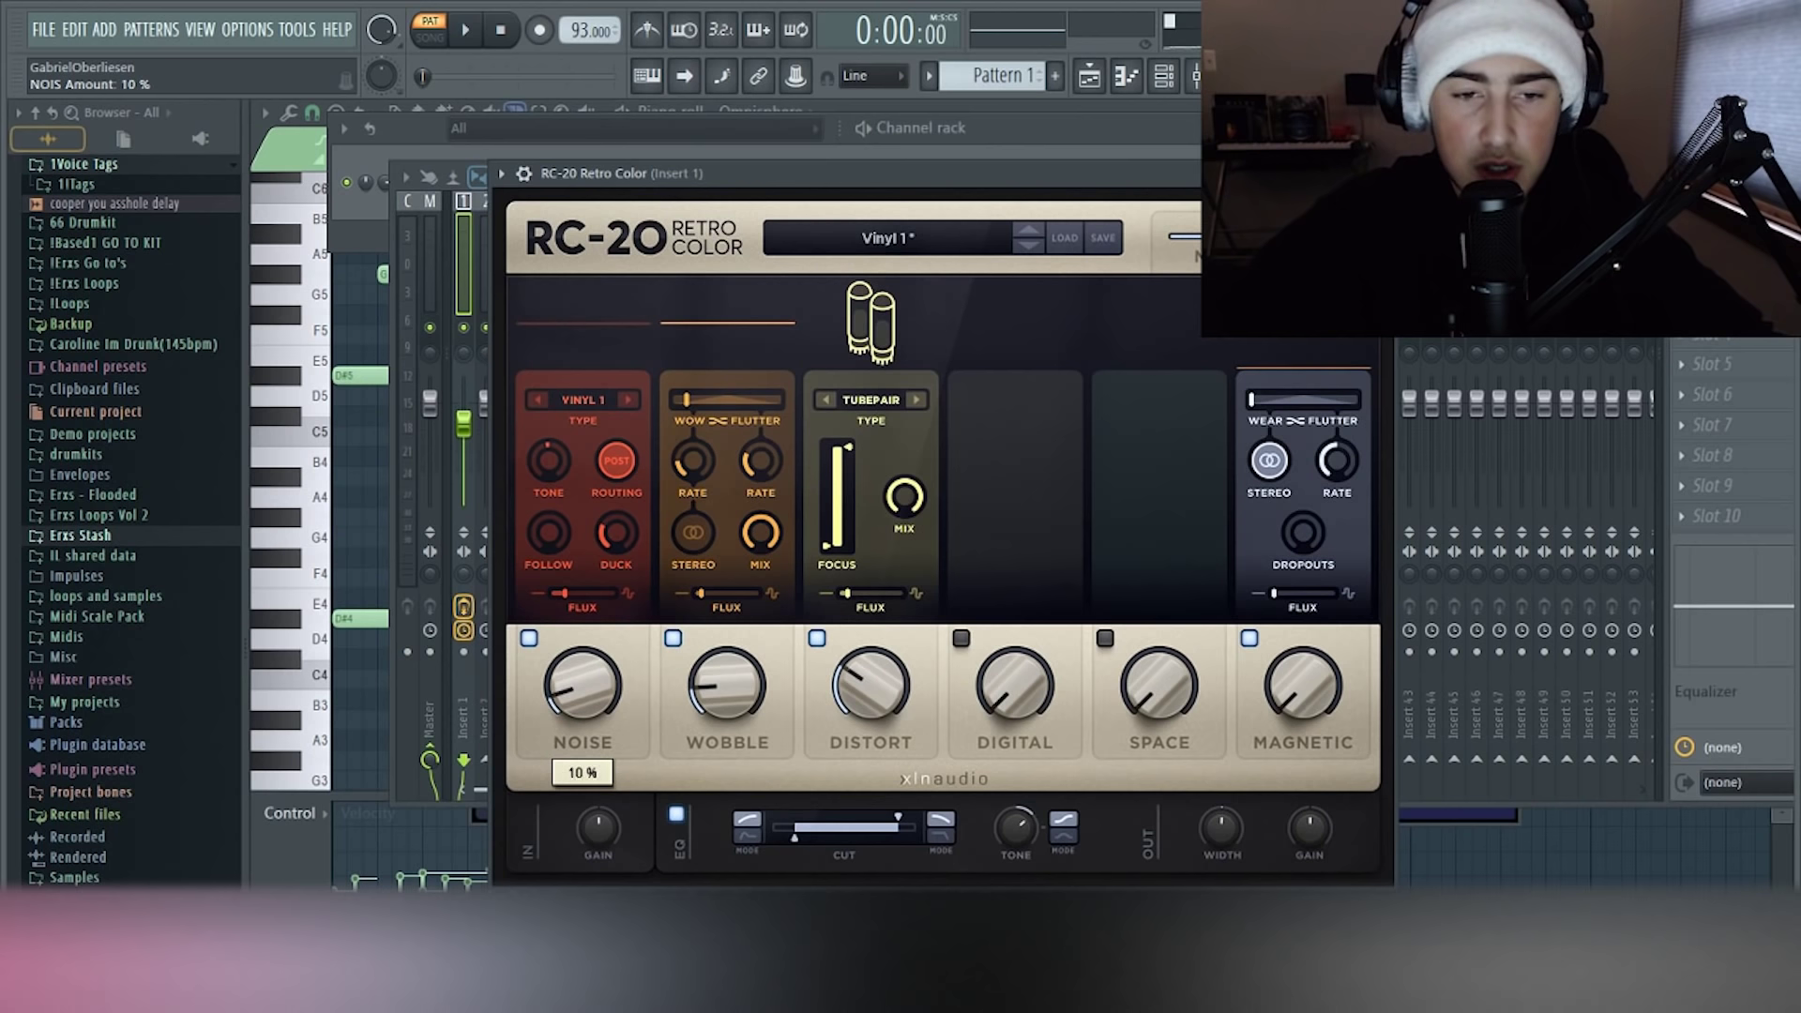
drag(726, 685, 727, 677)
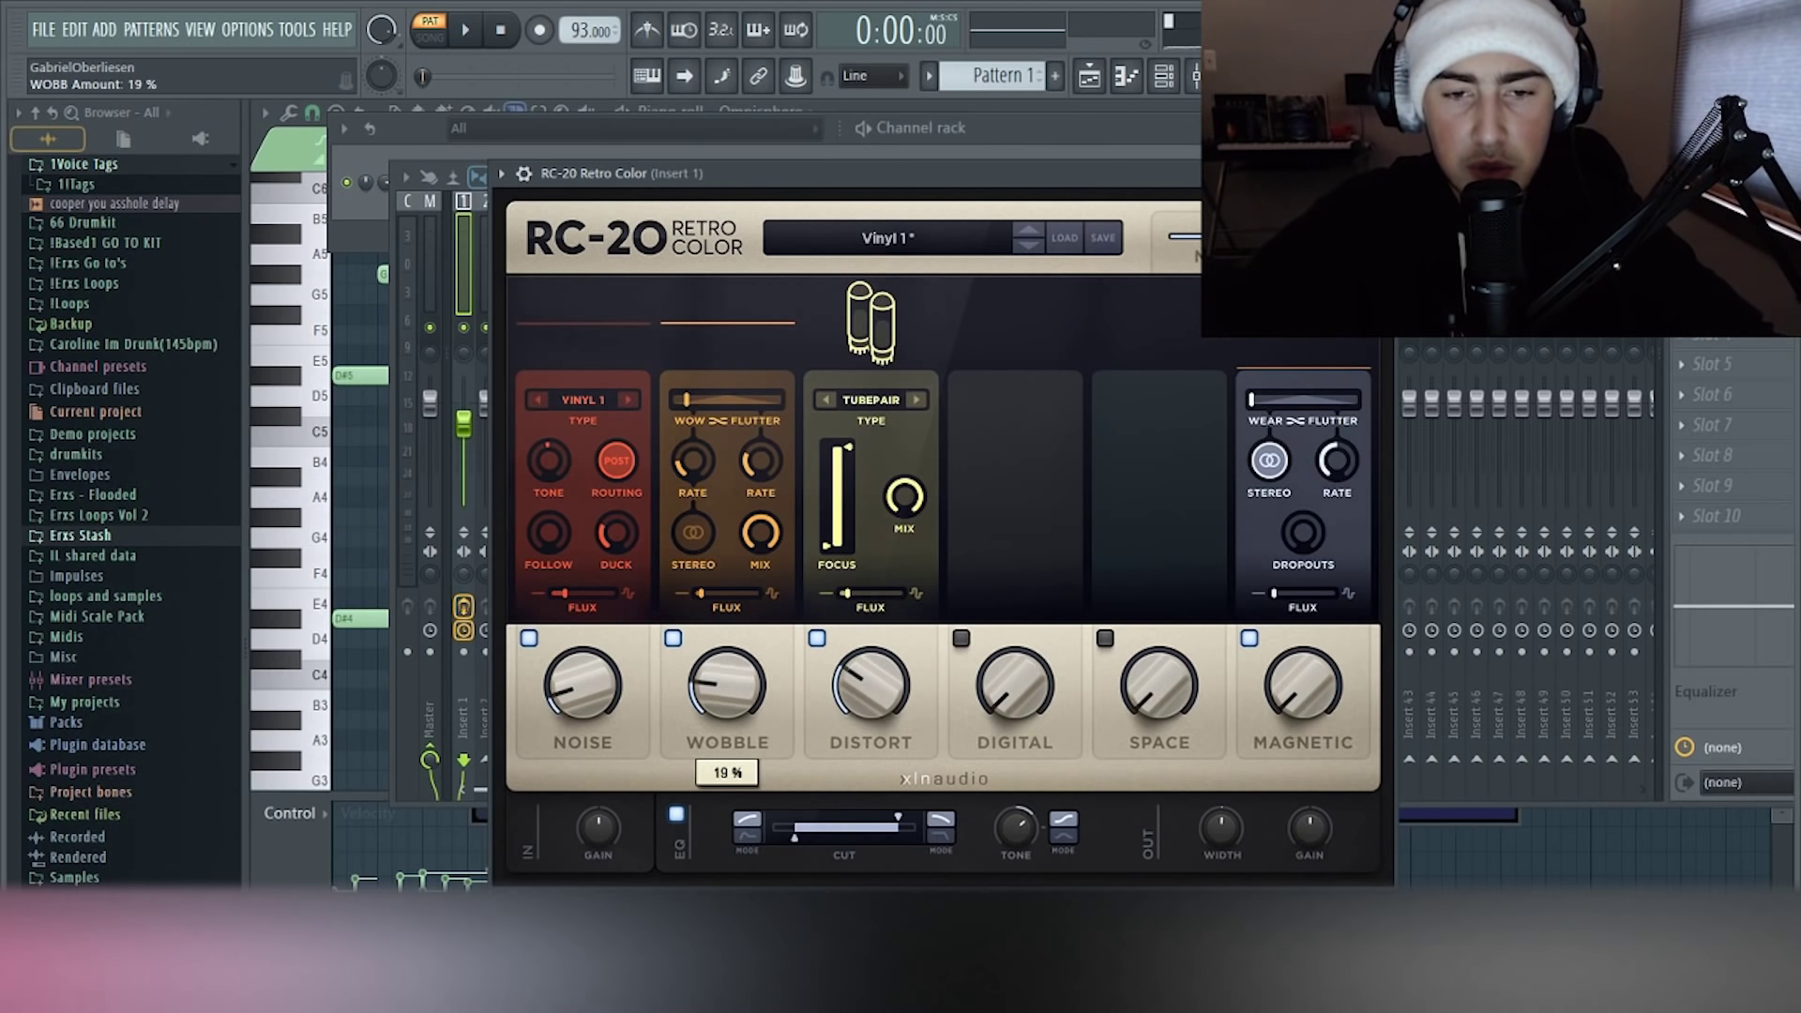
In RC-20, set Distort to 38%, turn on Digital at 15% and shift its Rate/Bits balance toward Bits
mouse_move(870, 686)
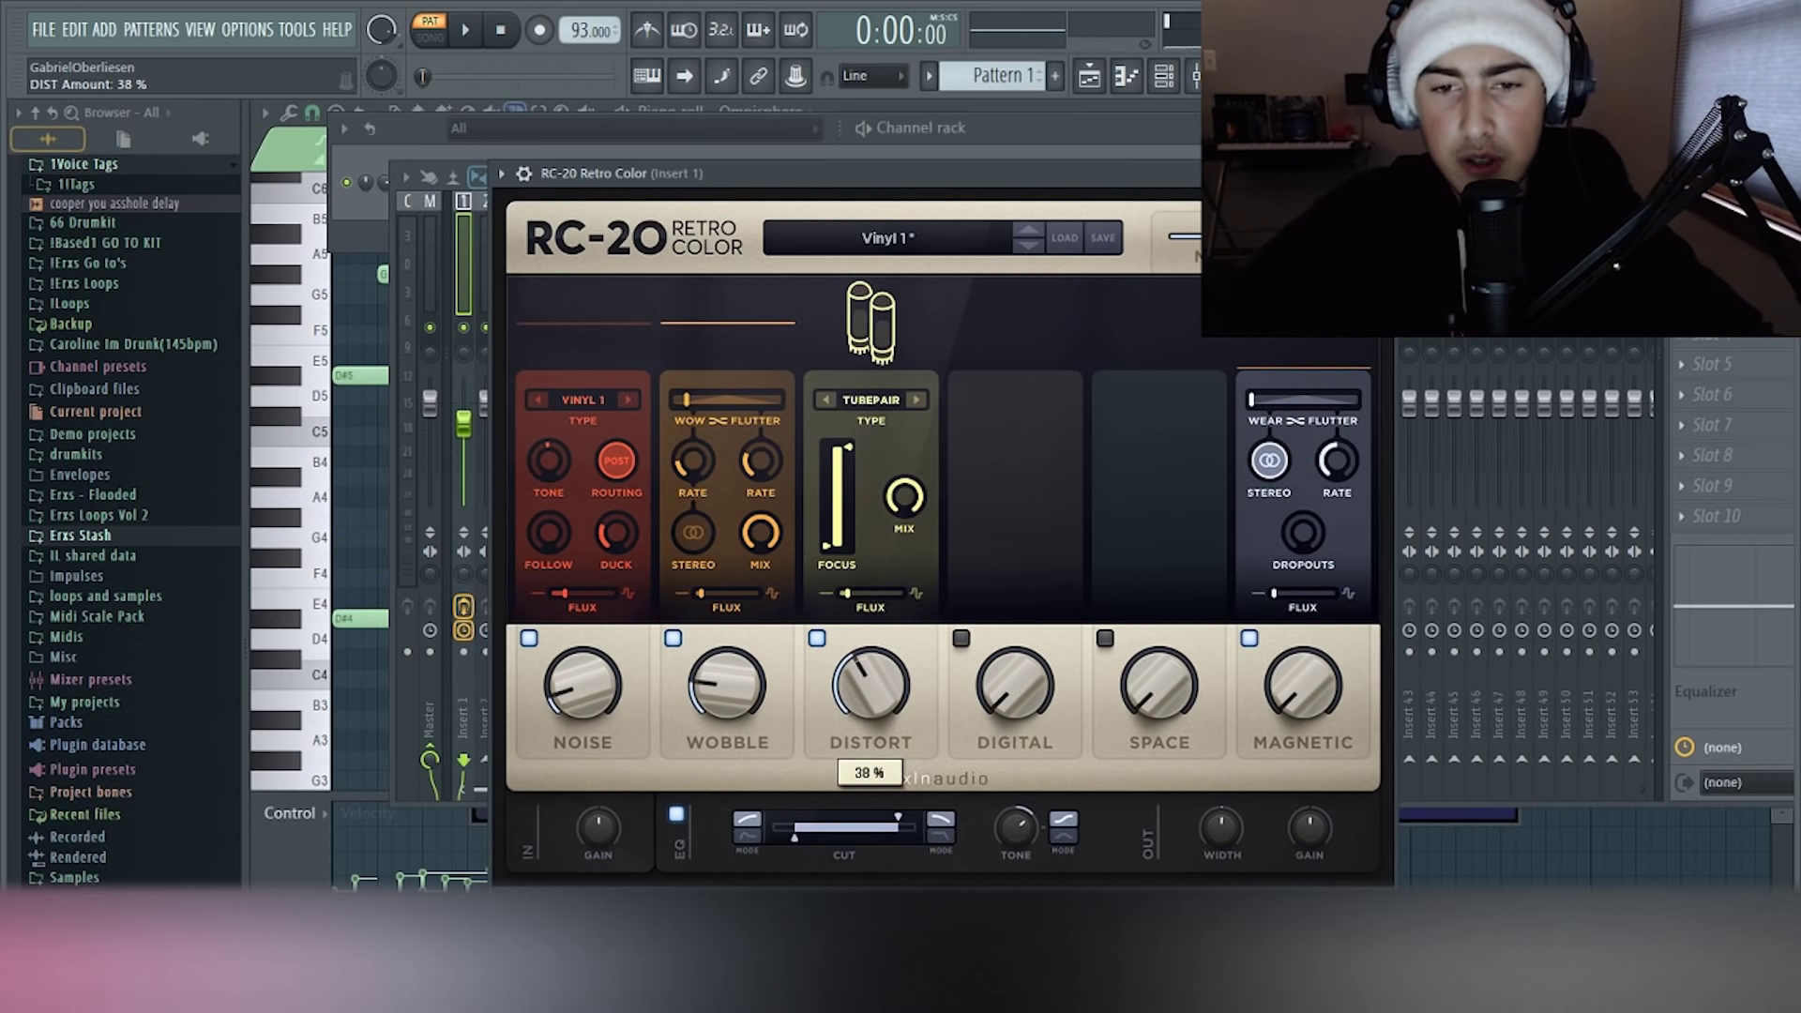
click(961, 639)
mouse_move(1015, 686)
mouse_down()
mouse_move(1015, 656)
mouse_move(1015, 681)
mouse_up()
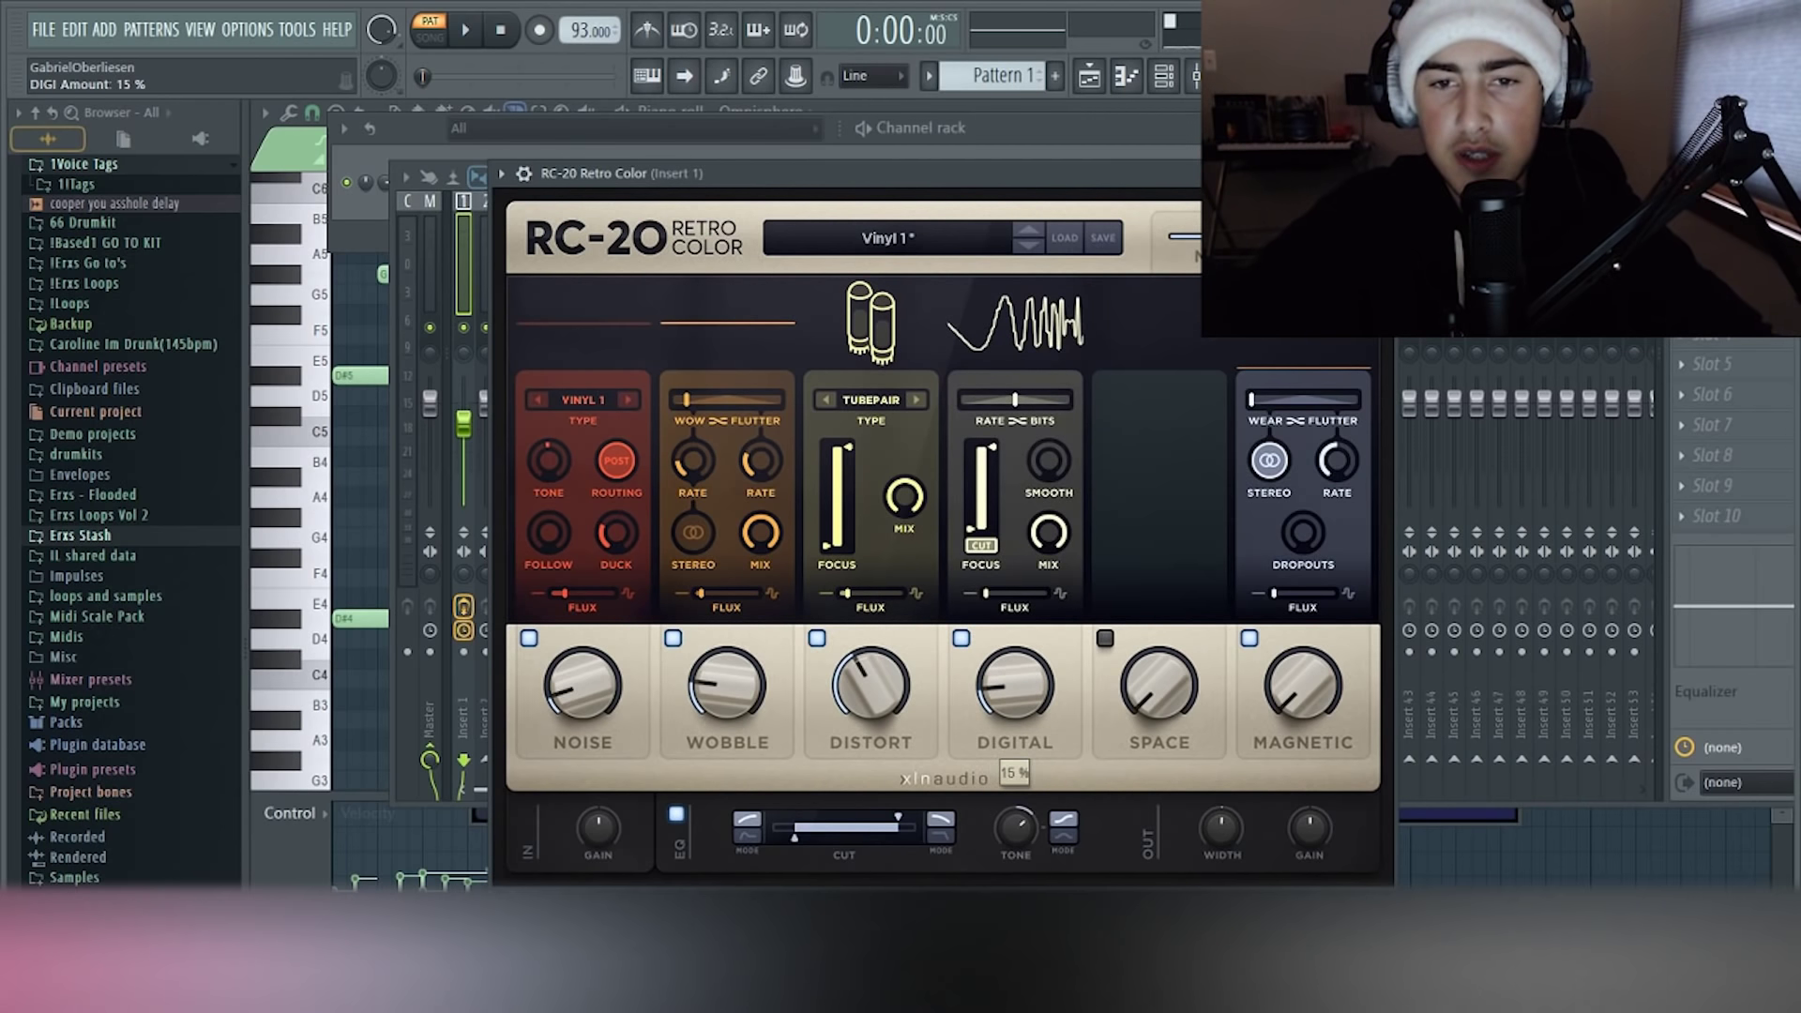
drag(1015, 398, 1055, 399)
drag(1015, 685, 1015, 684)
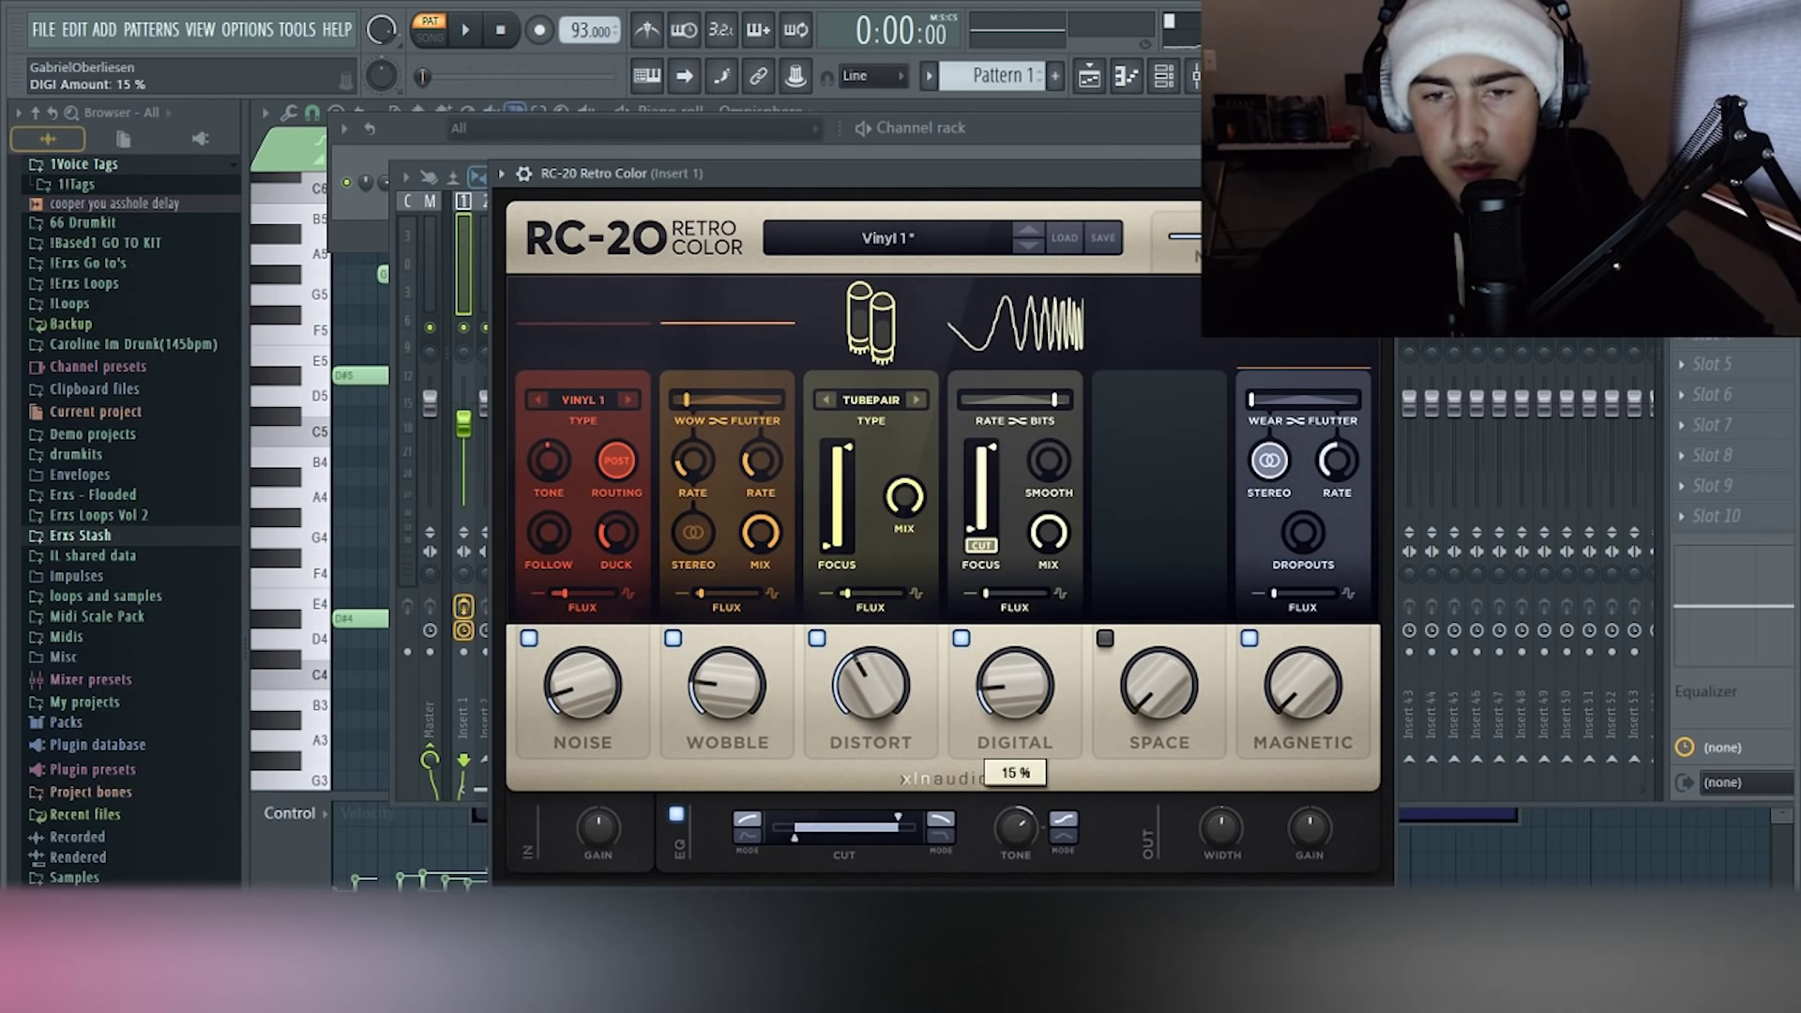
Turn on RC-20's Space at 10% with Decay at 16%, slightly raise the output Width and return to the mixer
click(1105, 638)
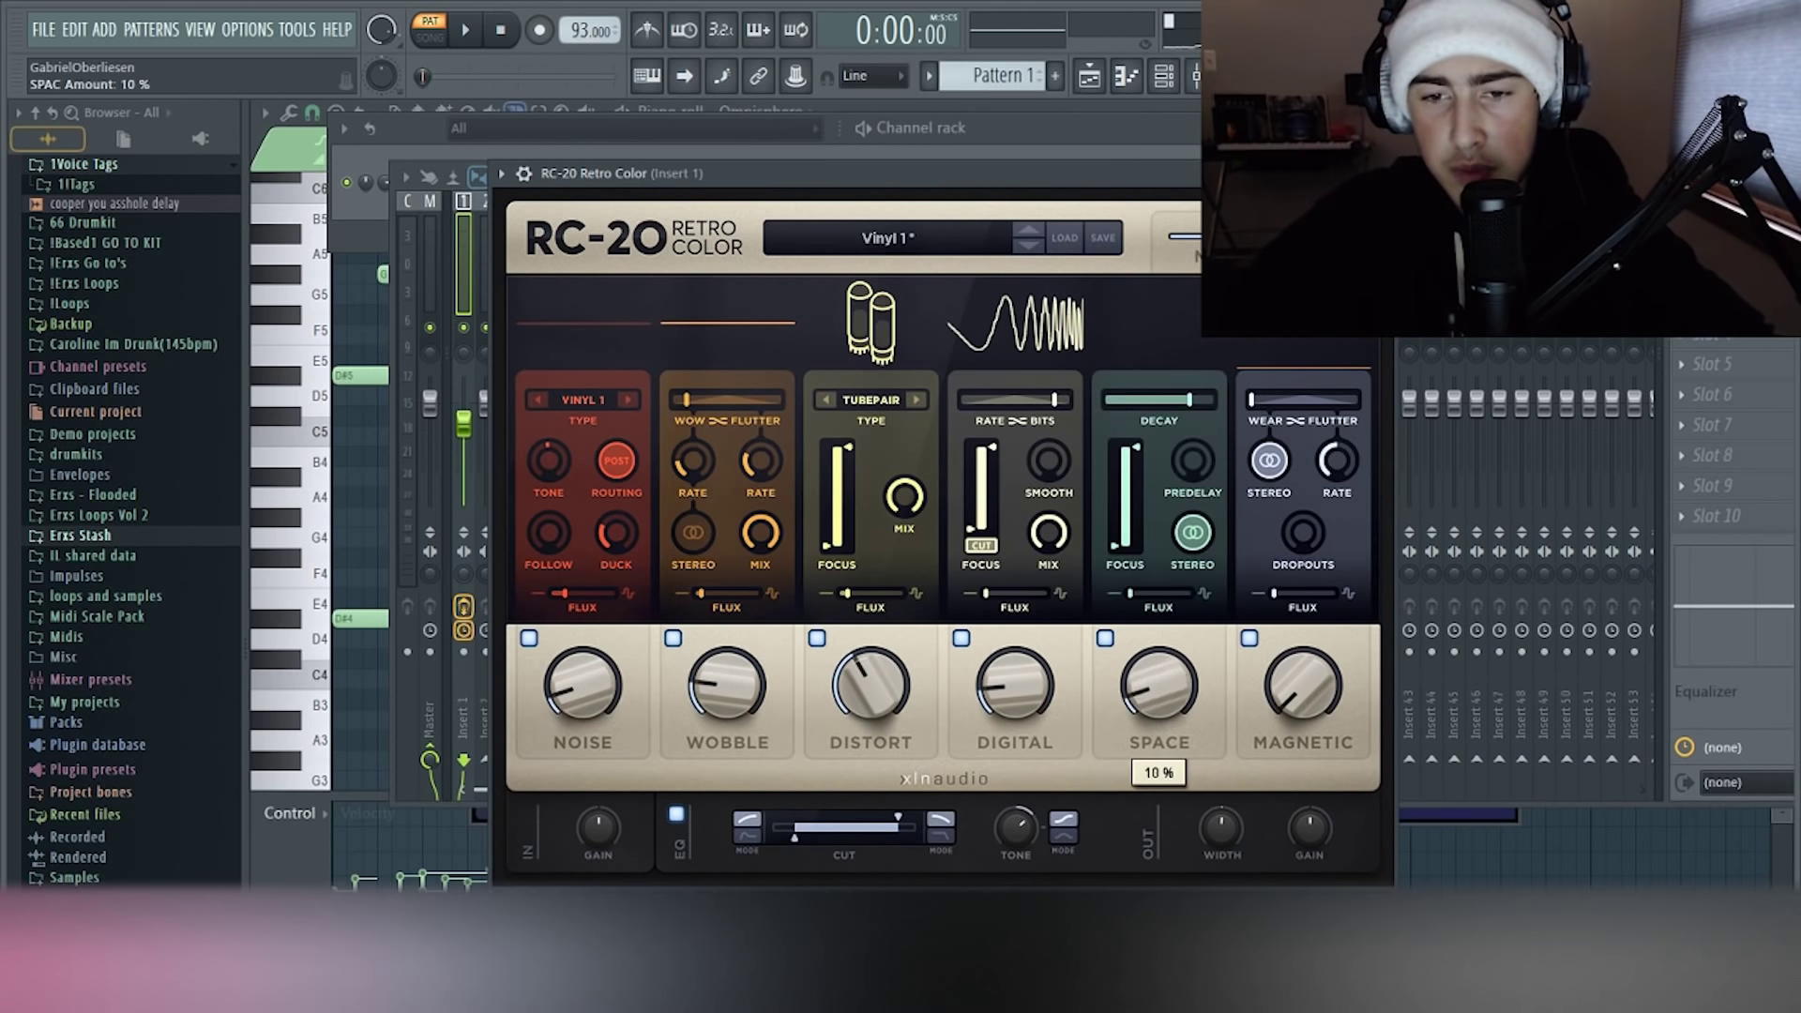
drag(1189, 398, 1156, 398)
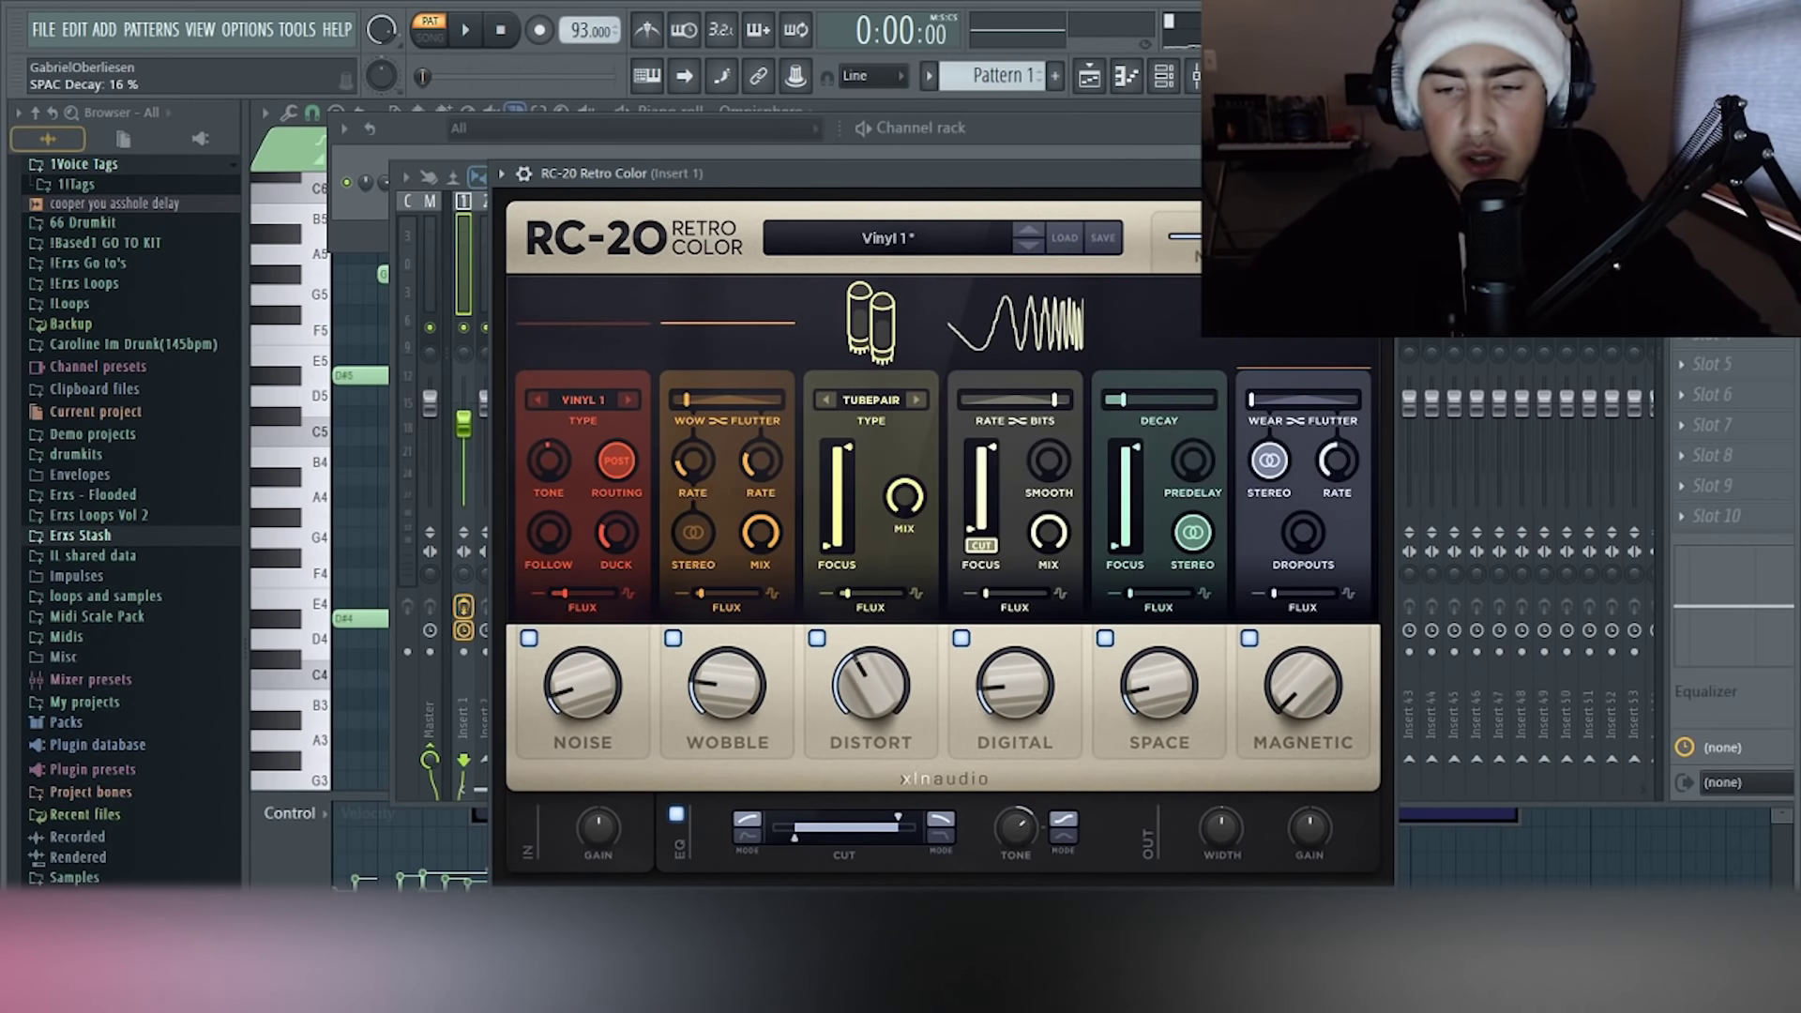
drag(1223, 829, 1222, 819)
key(F9)
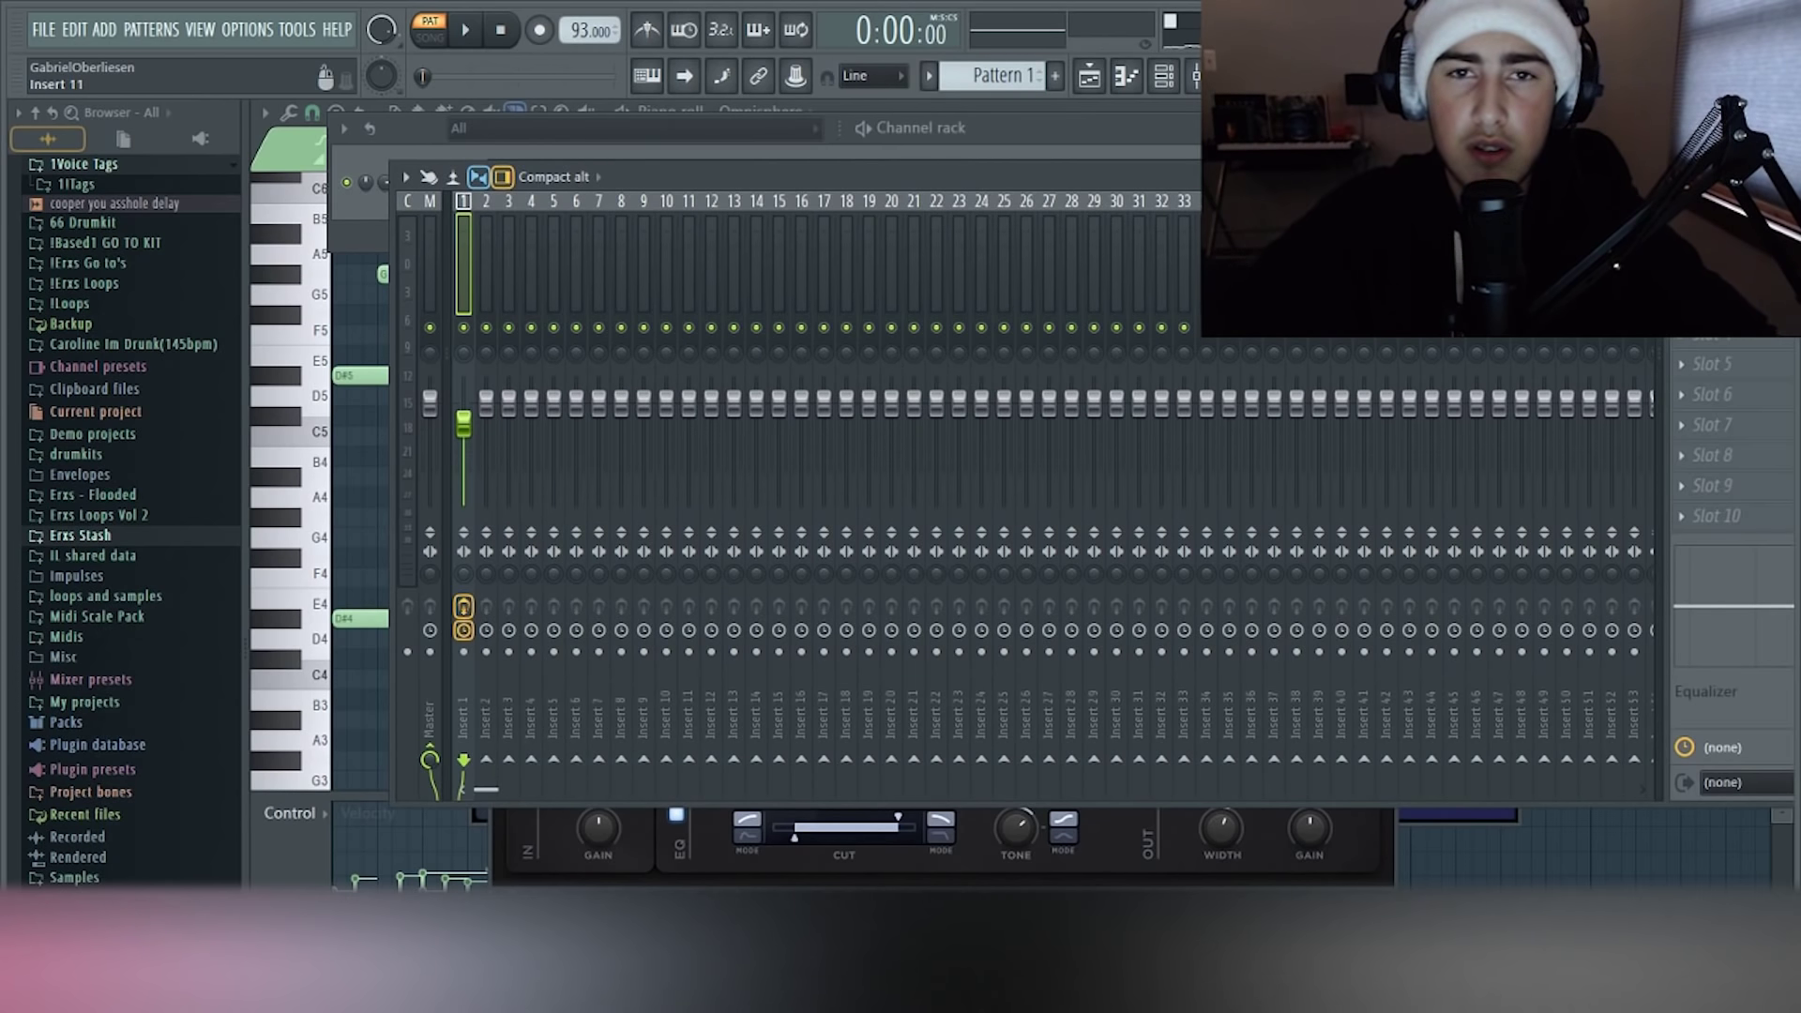
Play the loop and transpose Omnisphere's layer B vinyl pad by +12
key(space)
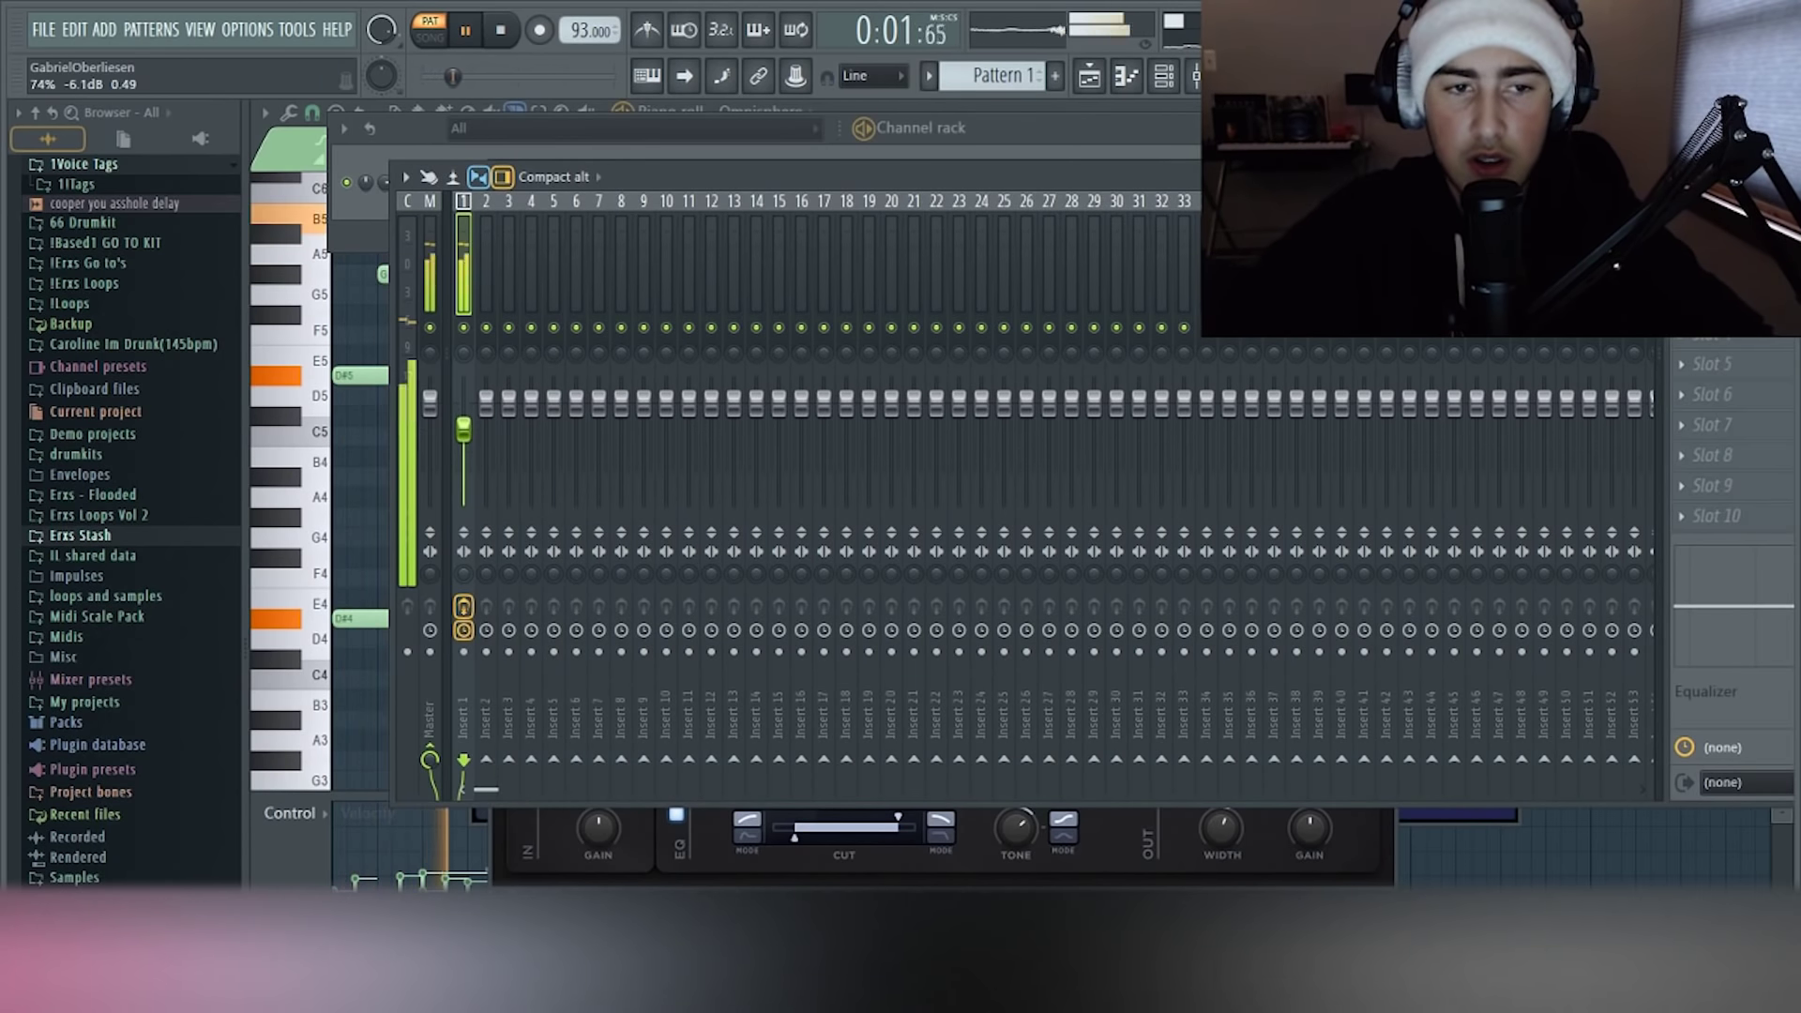
key(F6)
click(636, 182)
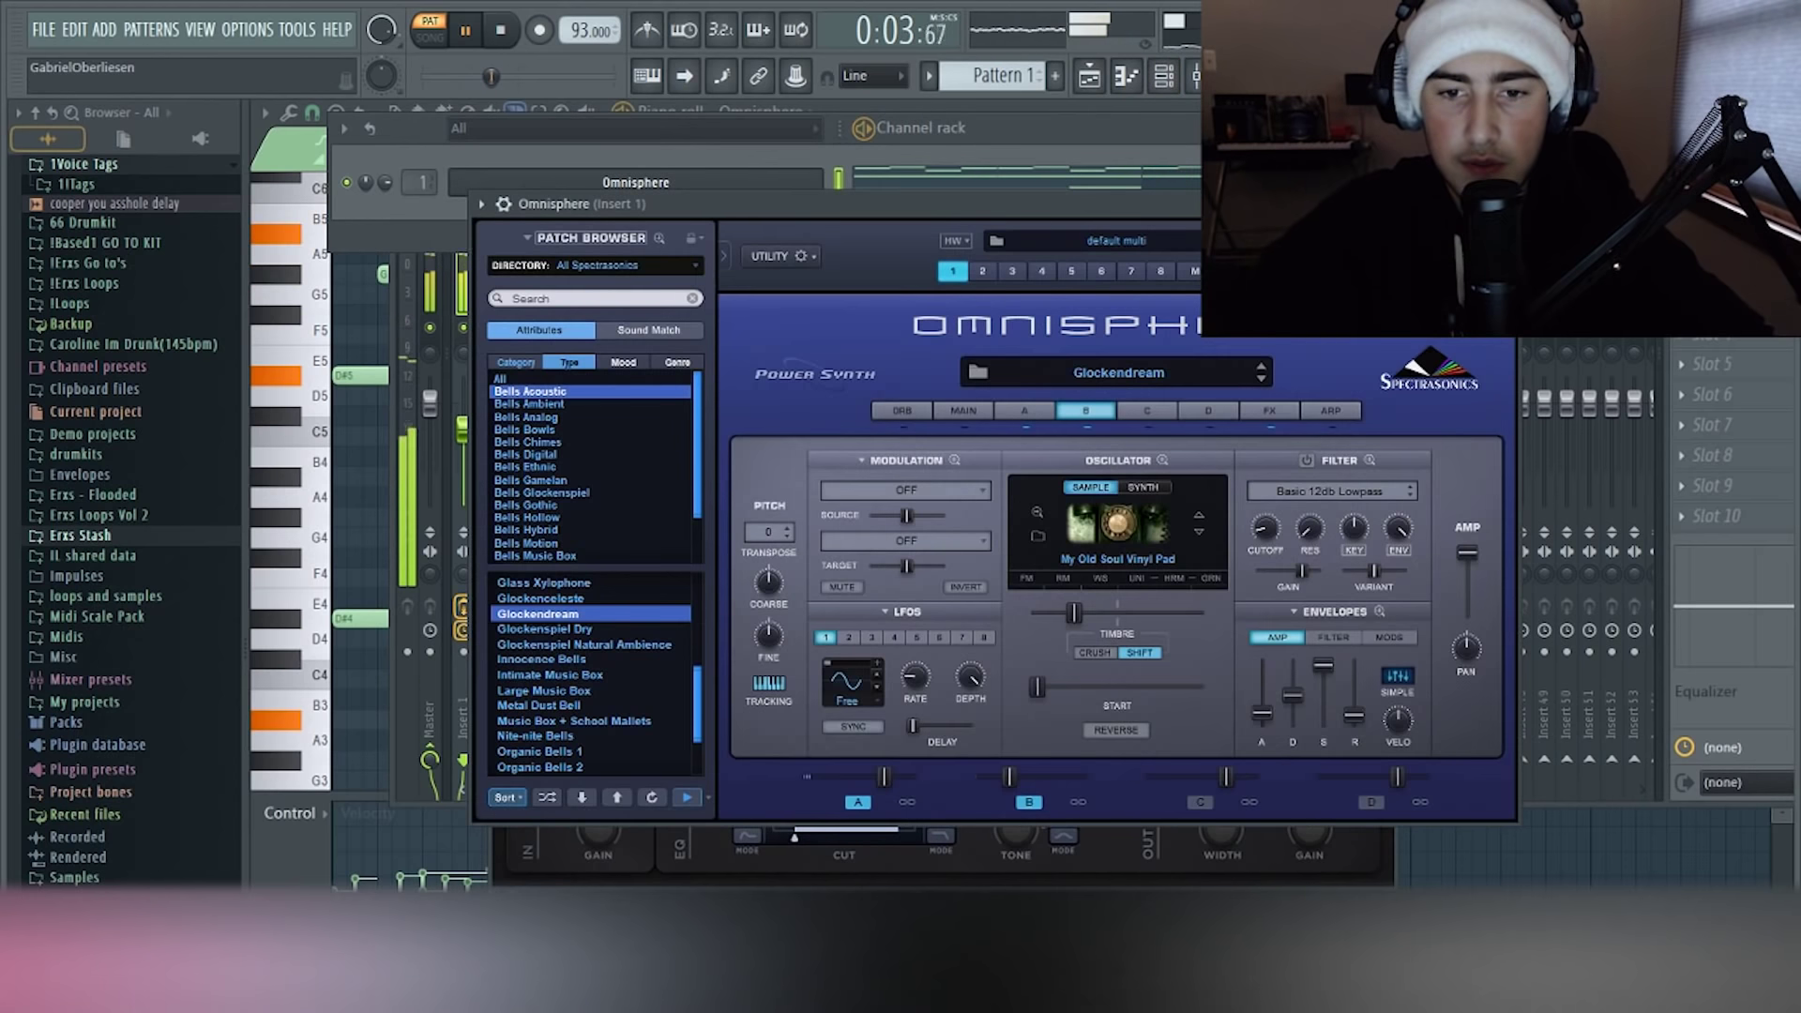
click(763, 527)
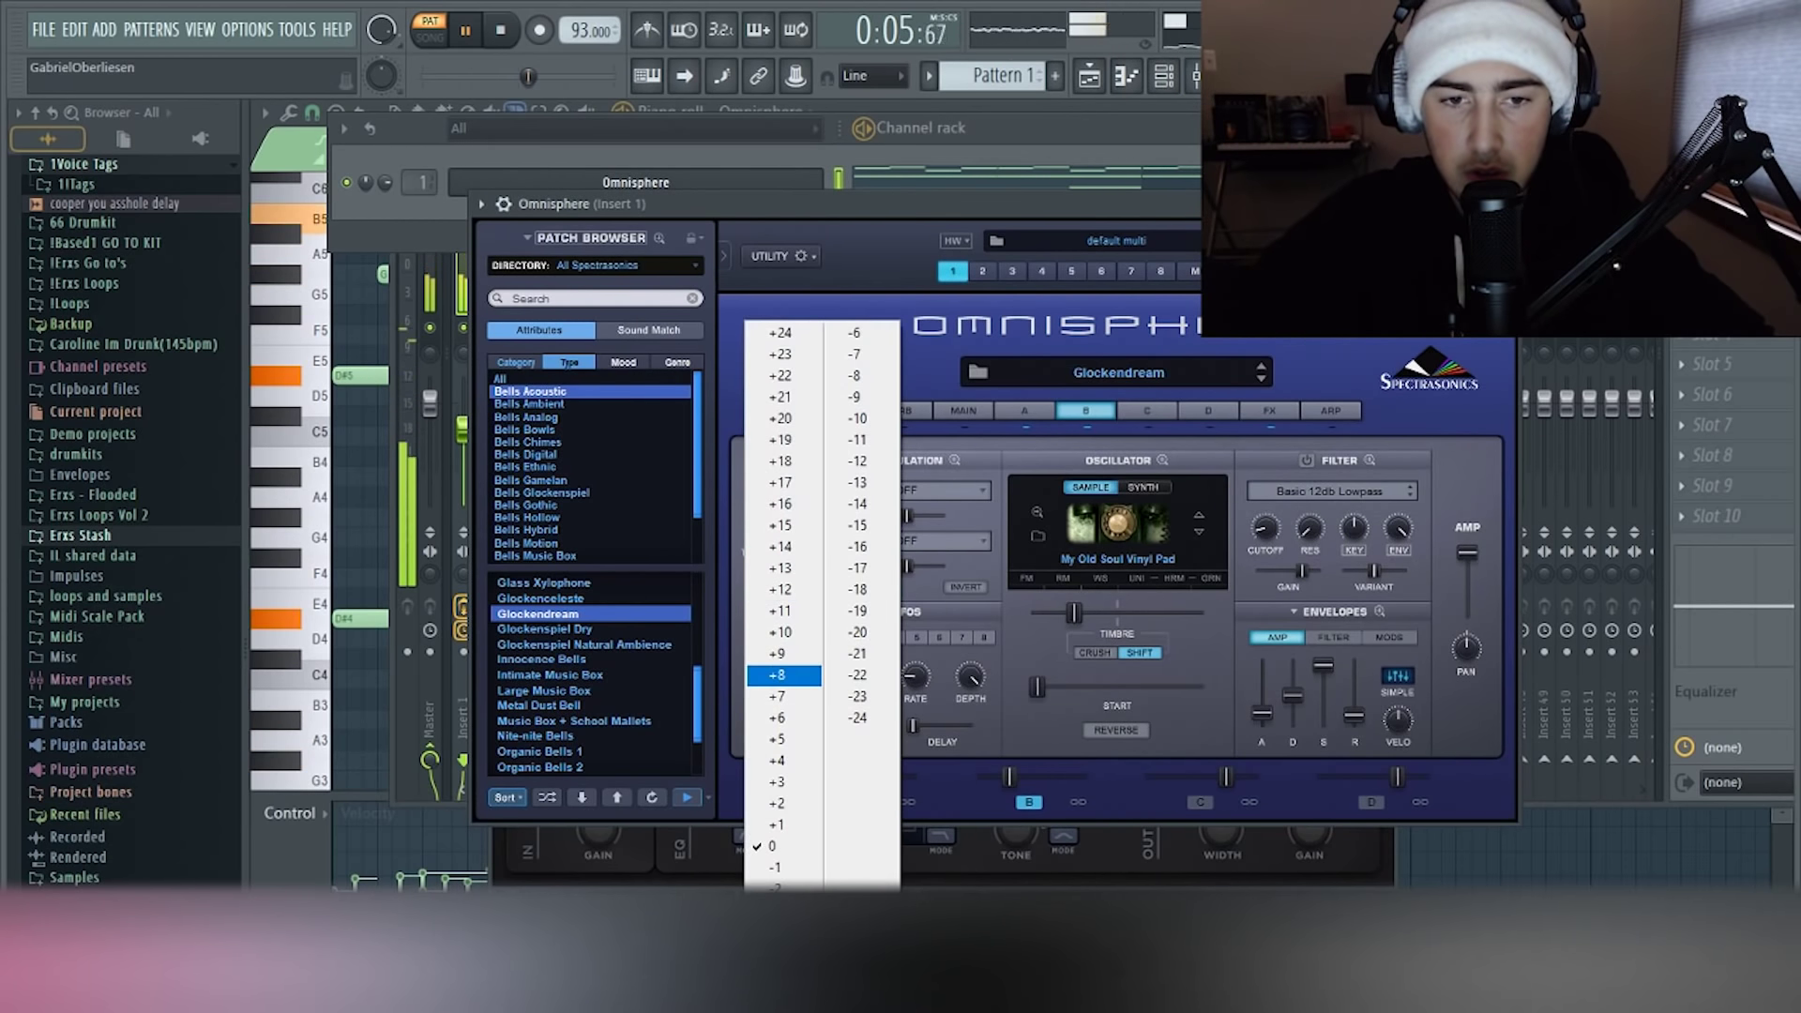
click(780, 589)
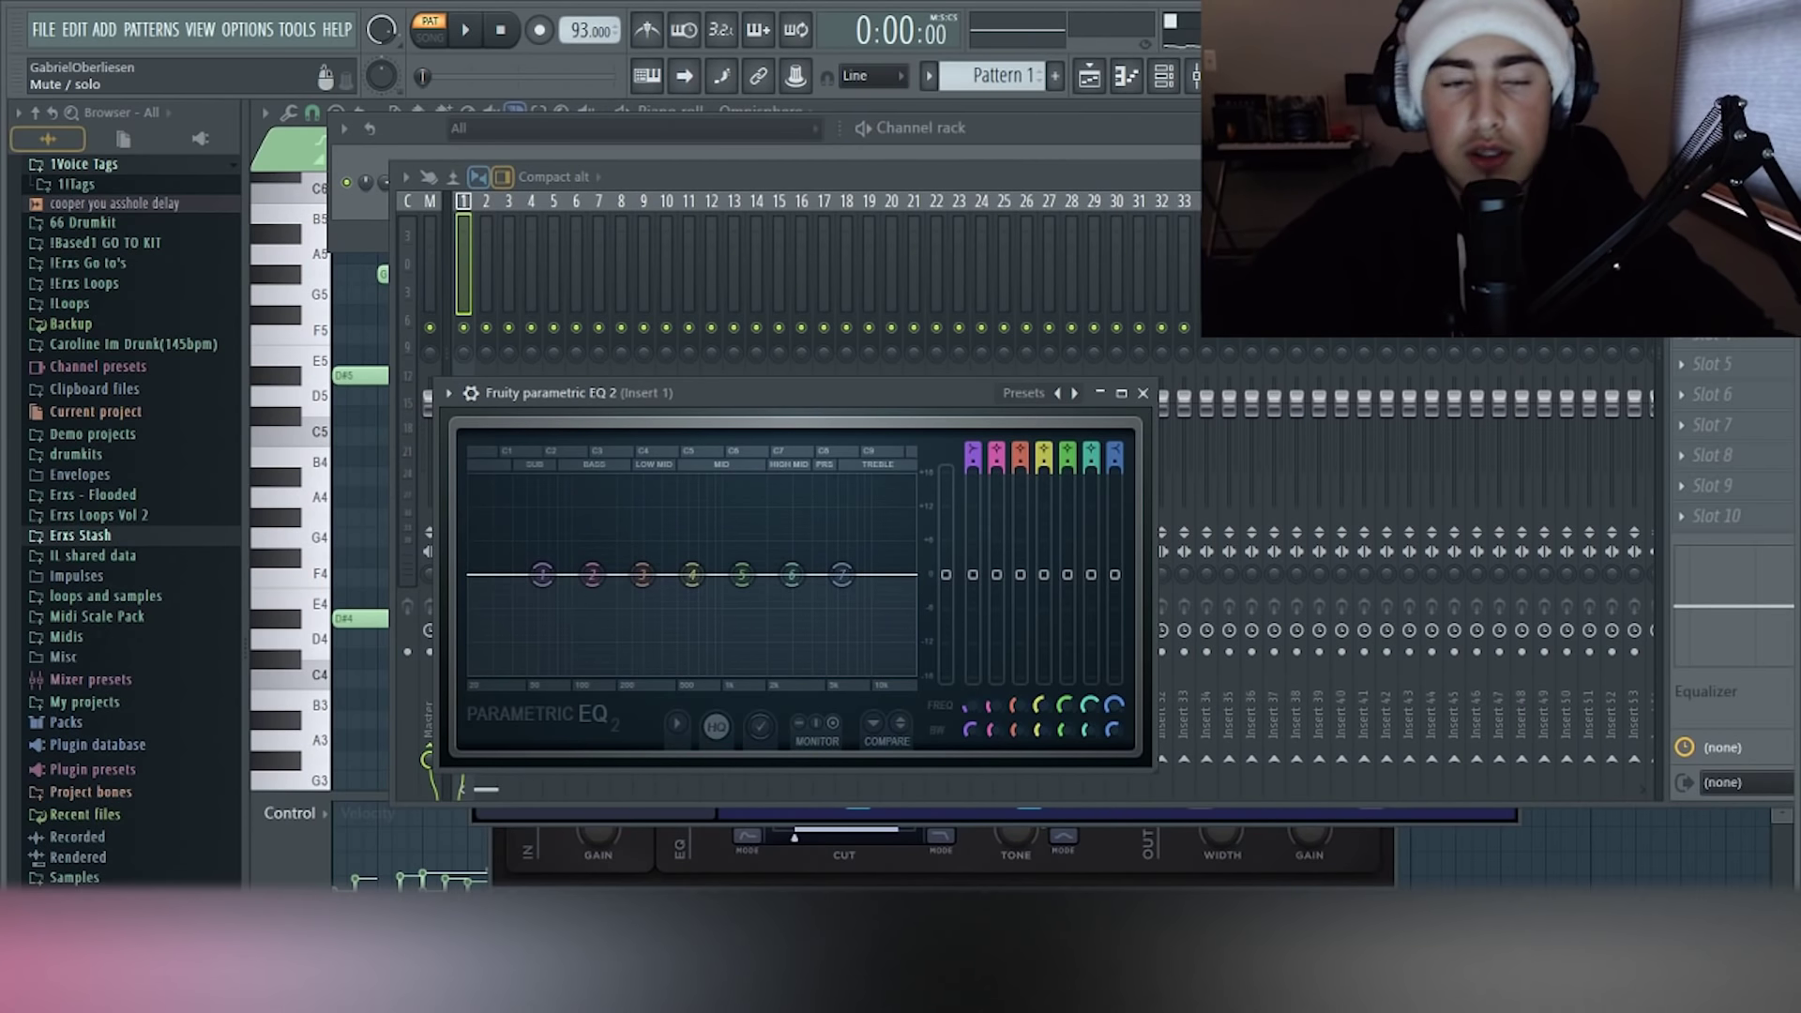
In Insert 1's Fruity Parametric EQ 2, cut the lows, boost band 5 about 3.5 dB near 1363 Hz and raise the highs
drag(542, 574, 602, 668)
mouse_move(841, 574)
mouse_down()
mouse_move(820, 541)
mouse_move(742, 559)
mouse_move(828, 551)
mouse_up()
key(space)
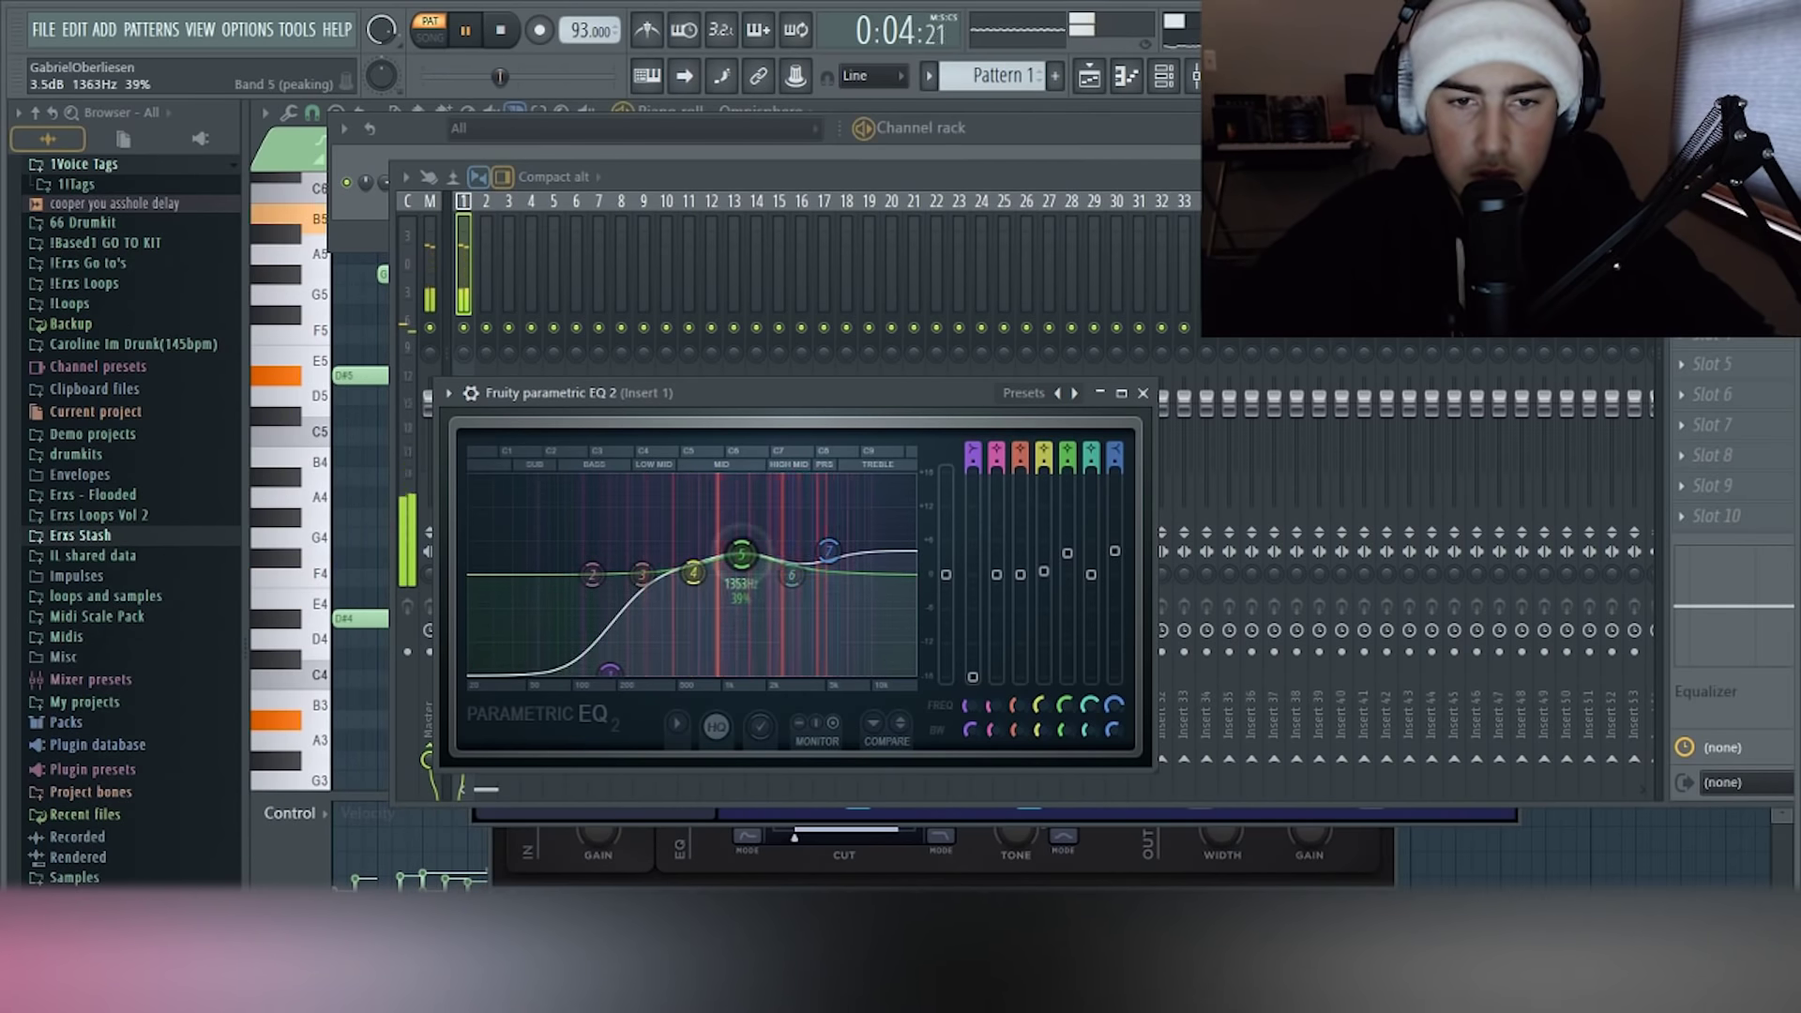
drag(829, 551, 855, 536)
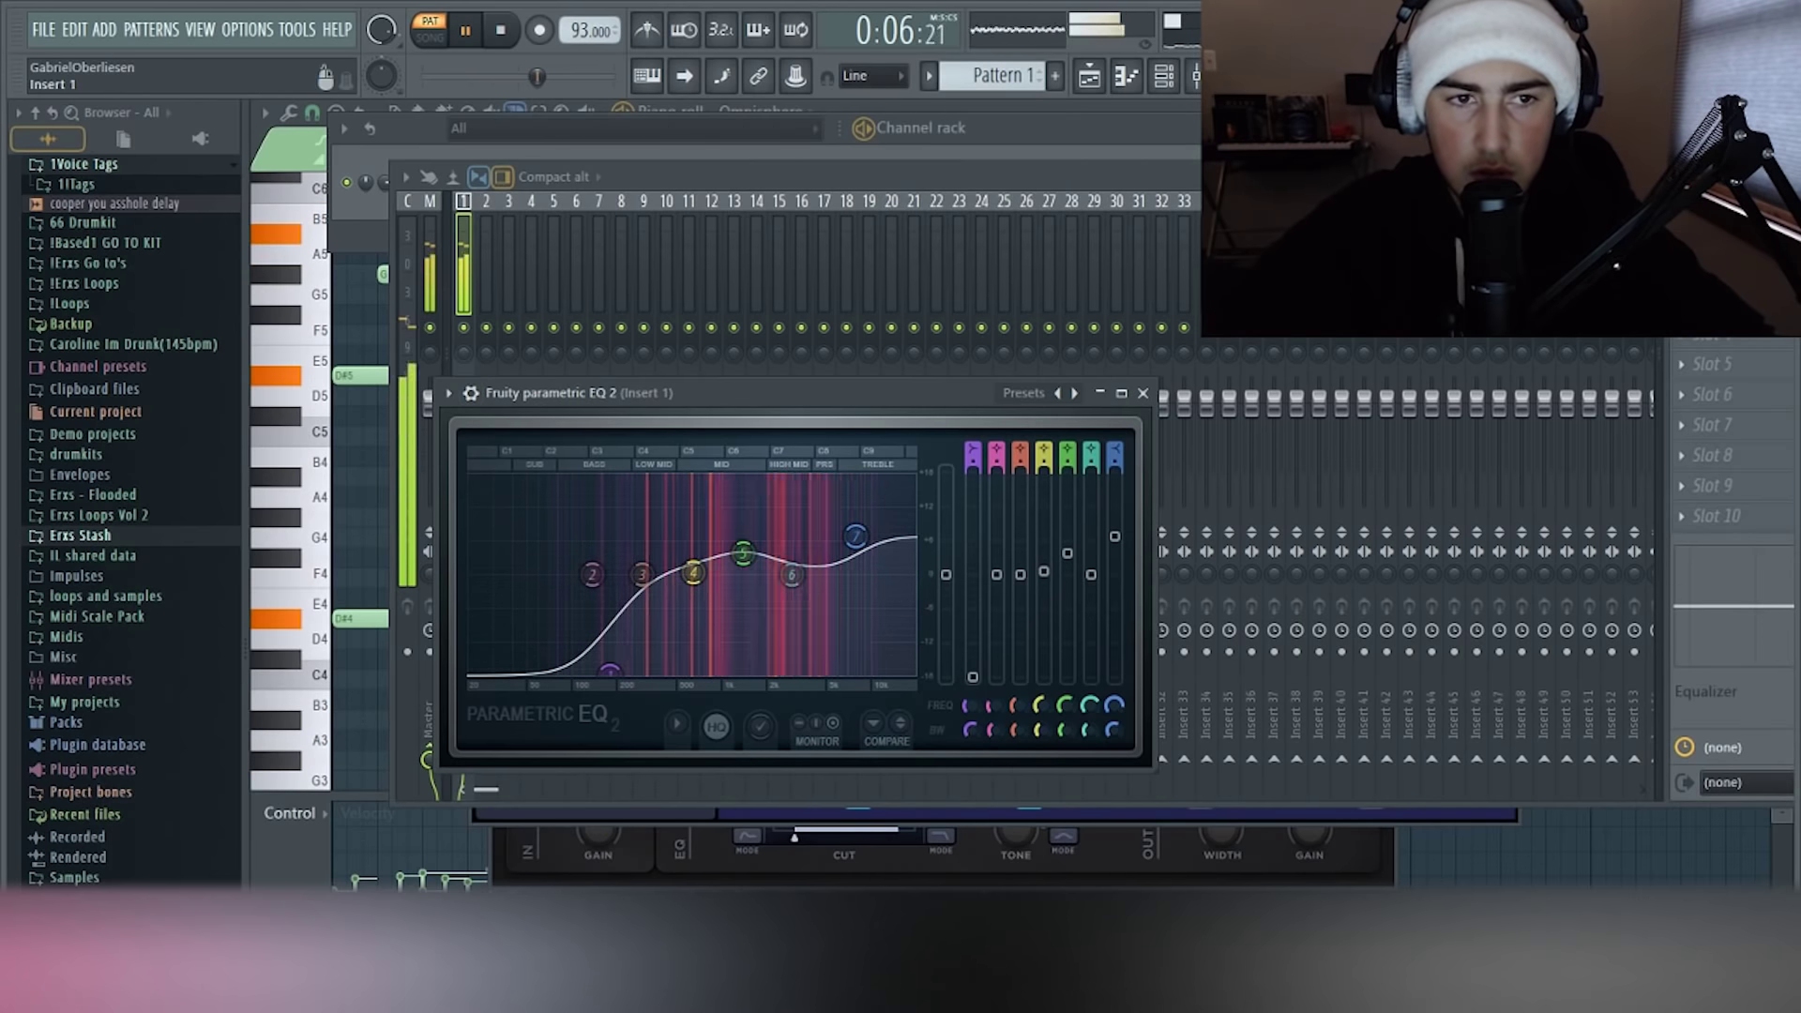
click(1143, 393)
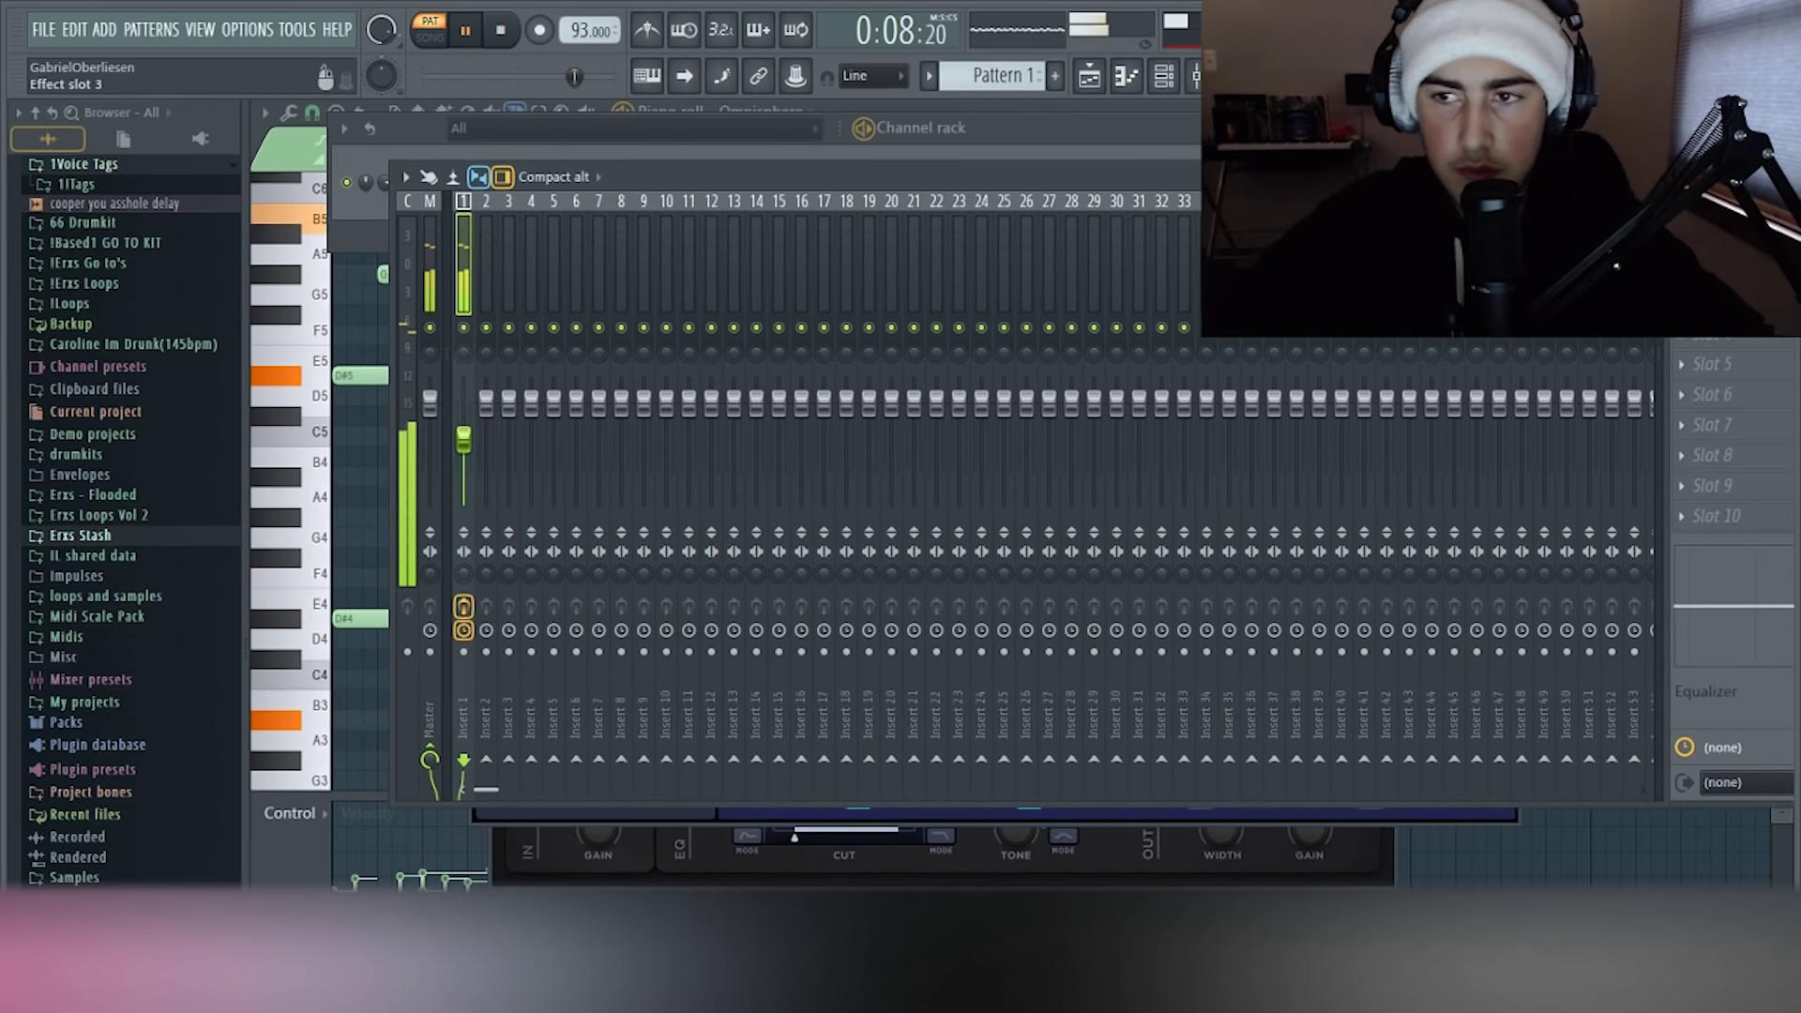
Stop playback and add another effect plugin to effect slot 3 of Insert 1
key(space)
click(1682, 303)
mouse_move(1585, 362)
click(1088, 248)
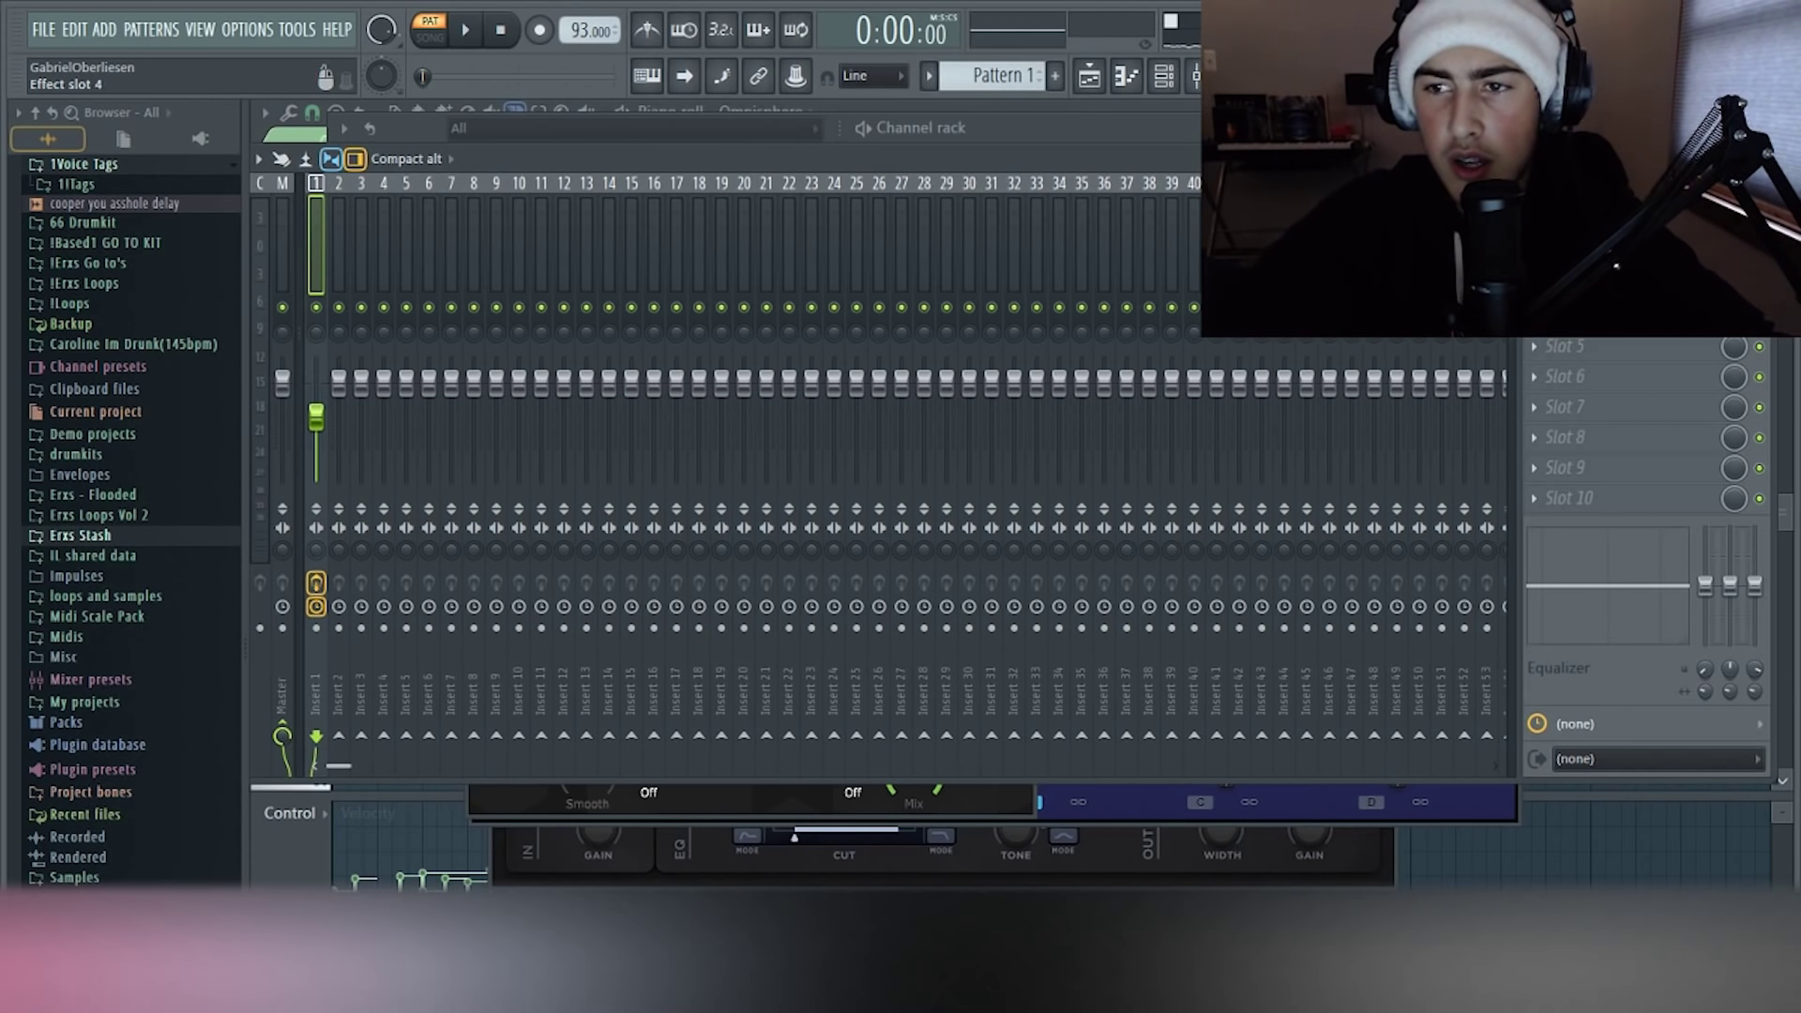
Review the Insert 1 effects, including the parametric EQ, and play the processed loop
click(1594, 225)
click(1595, 255)
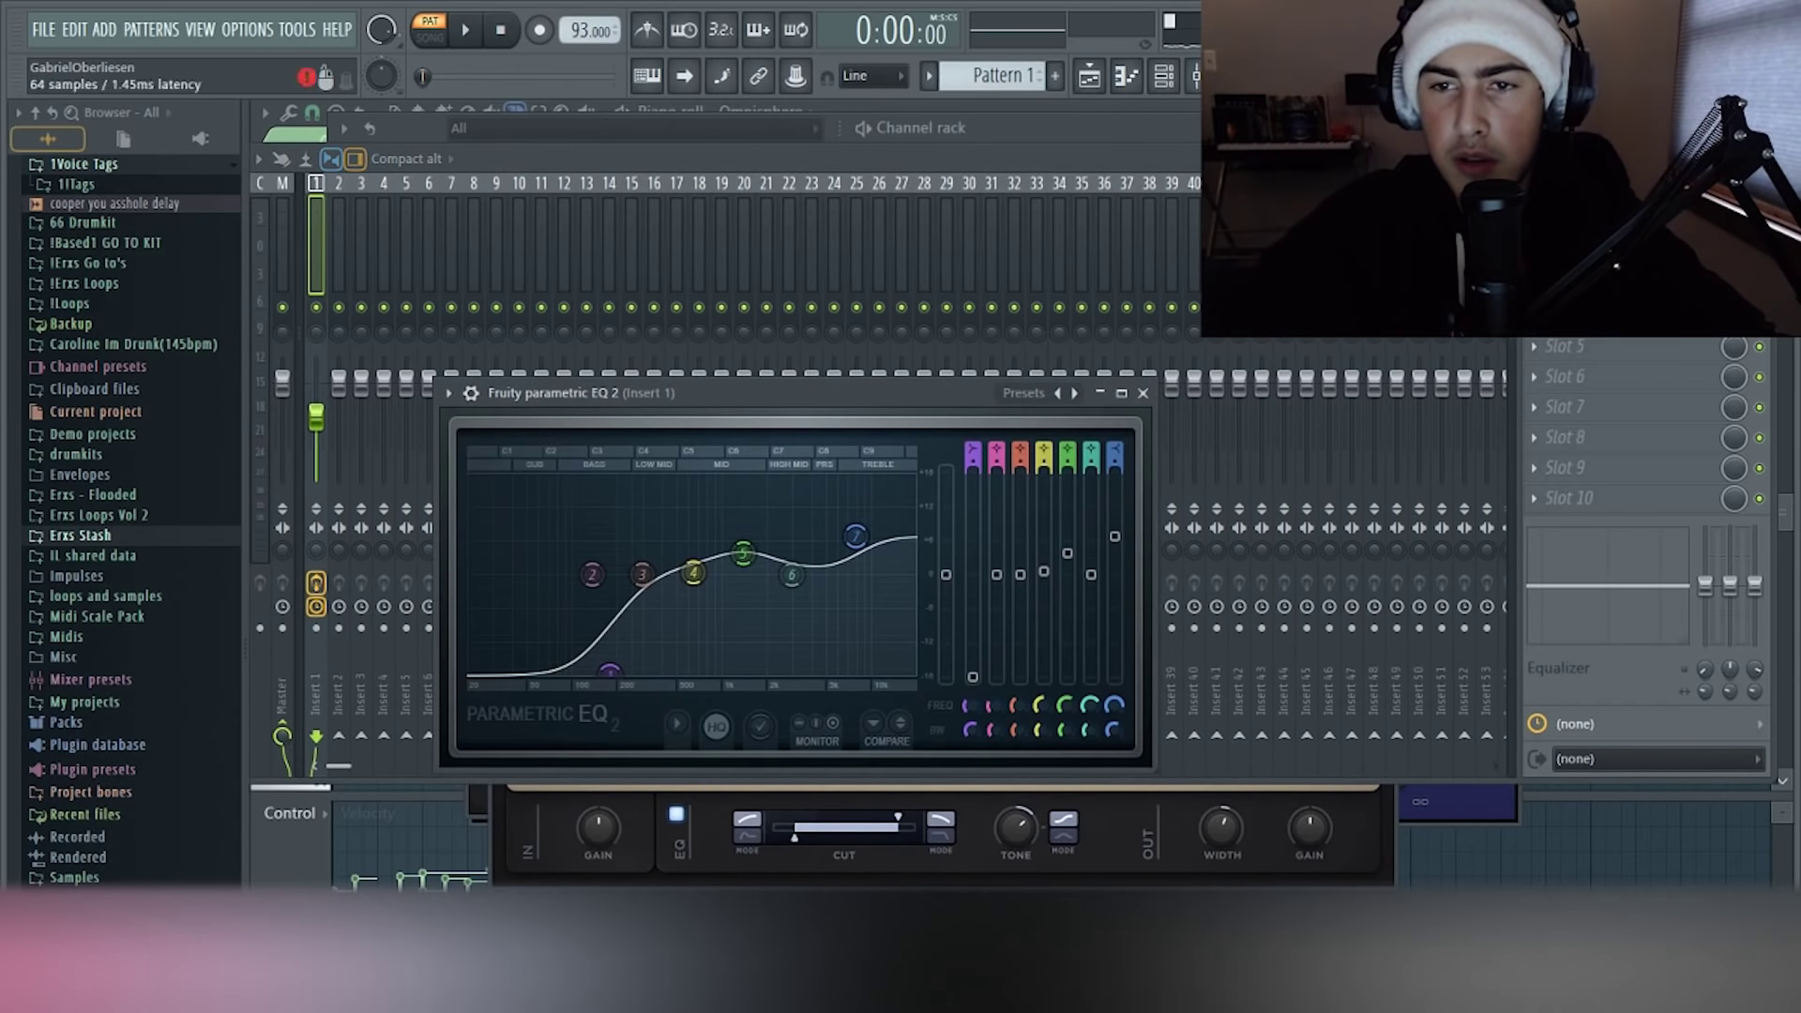
key(Escape)
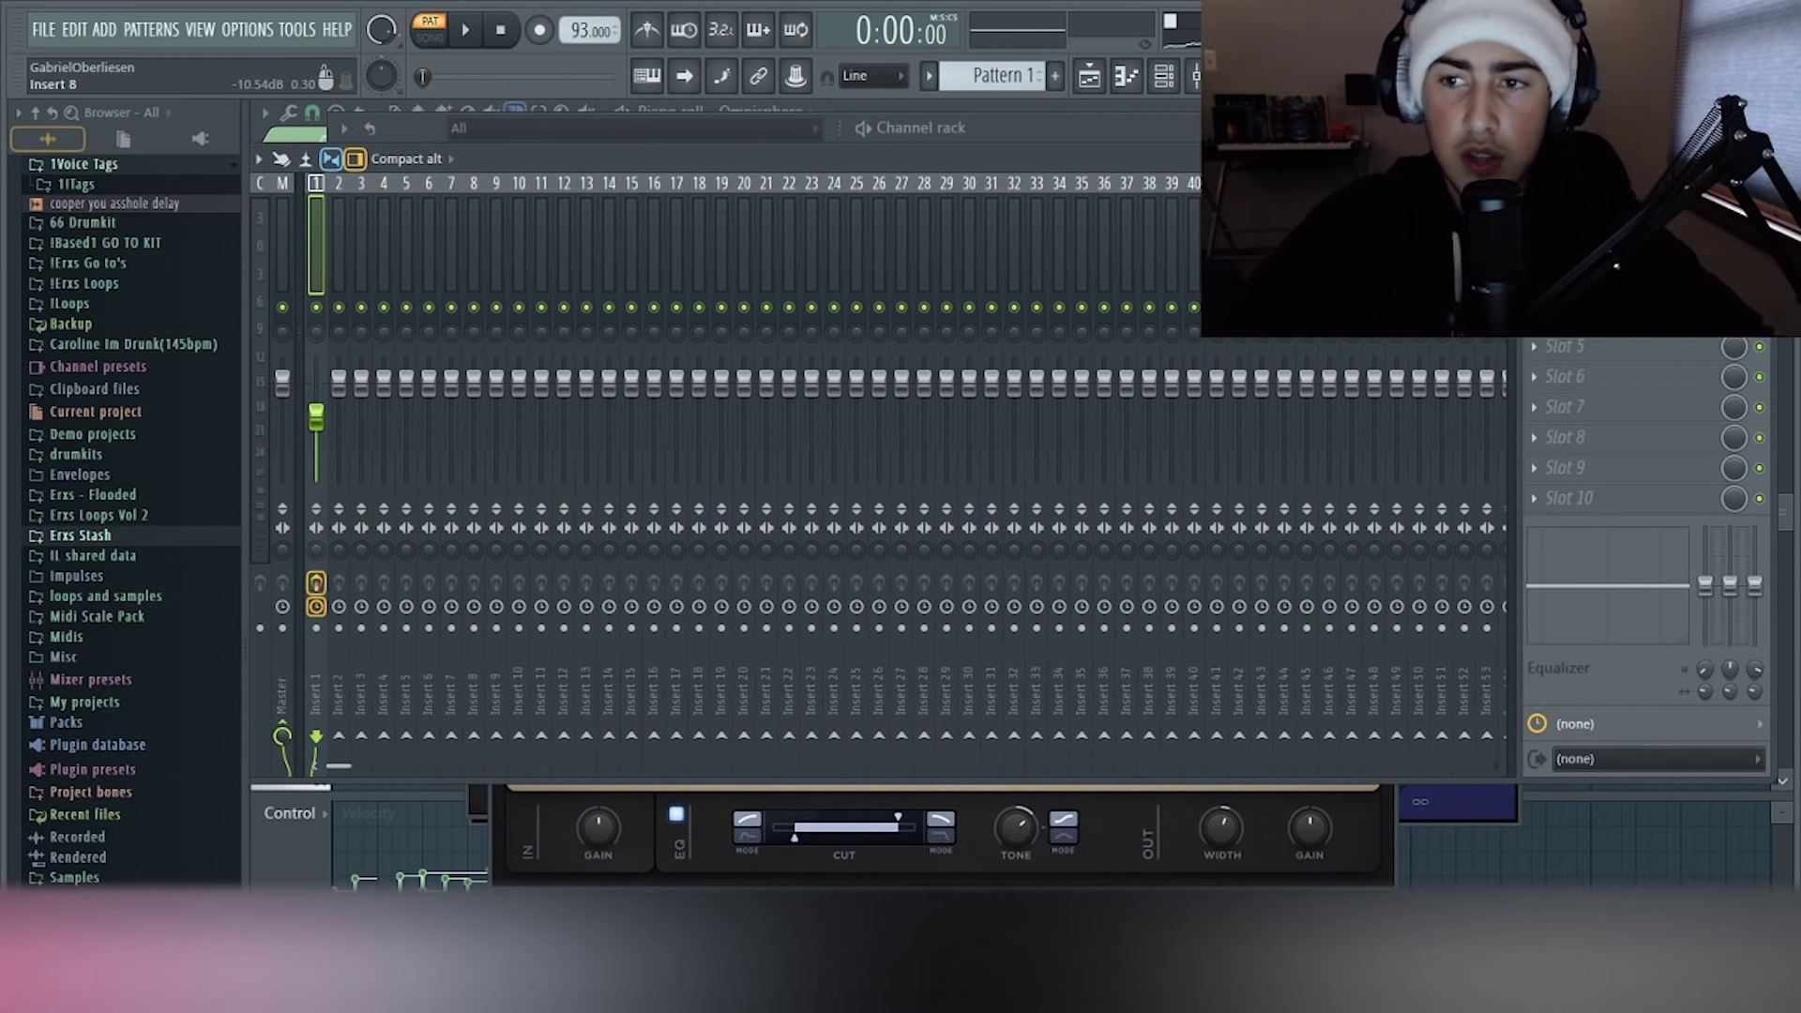
key(space)
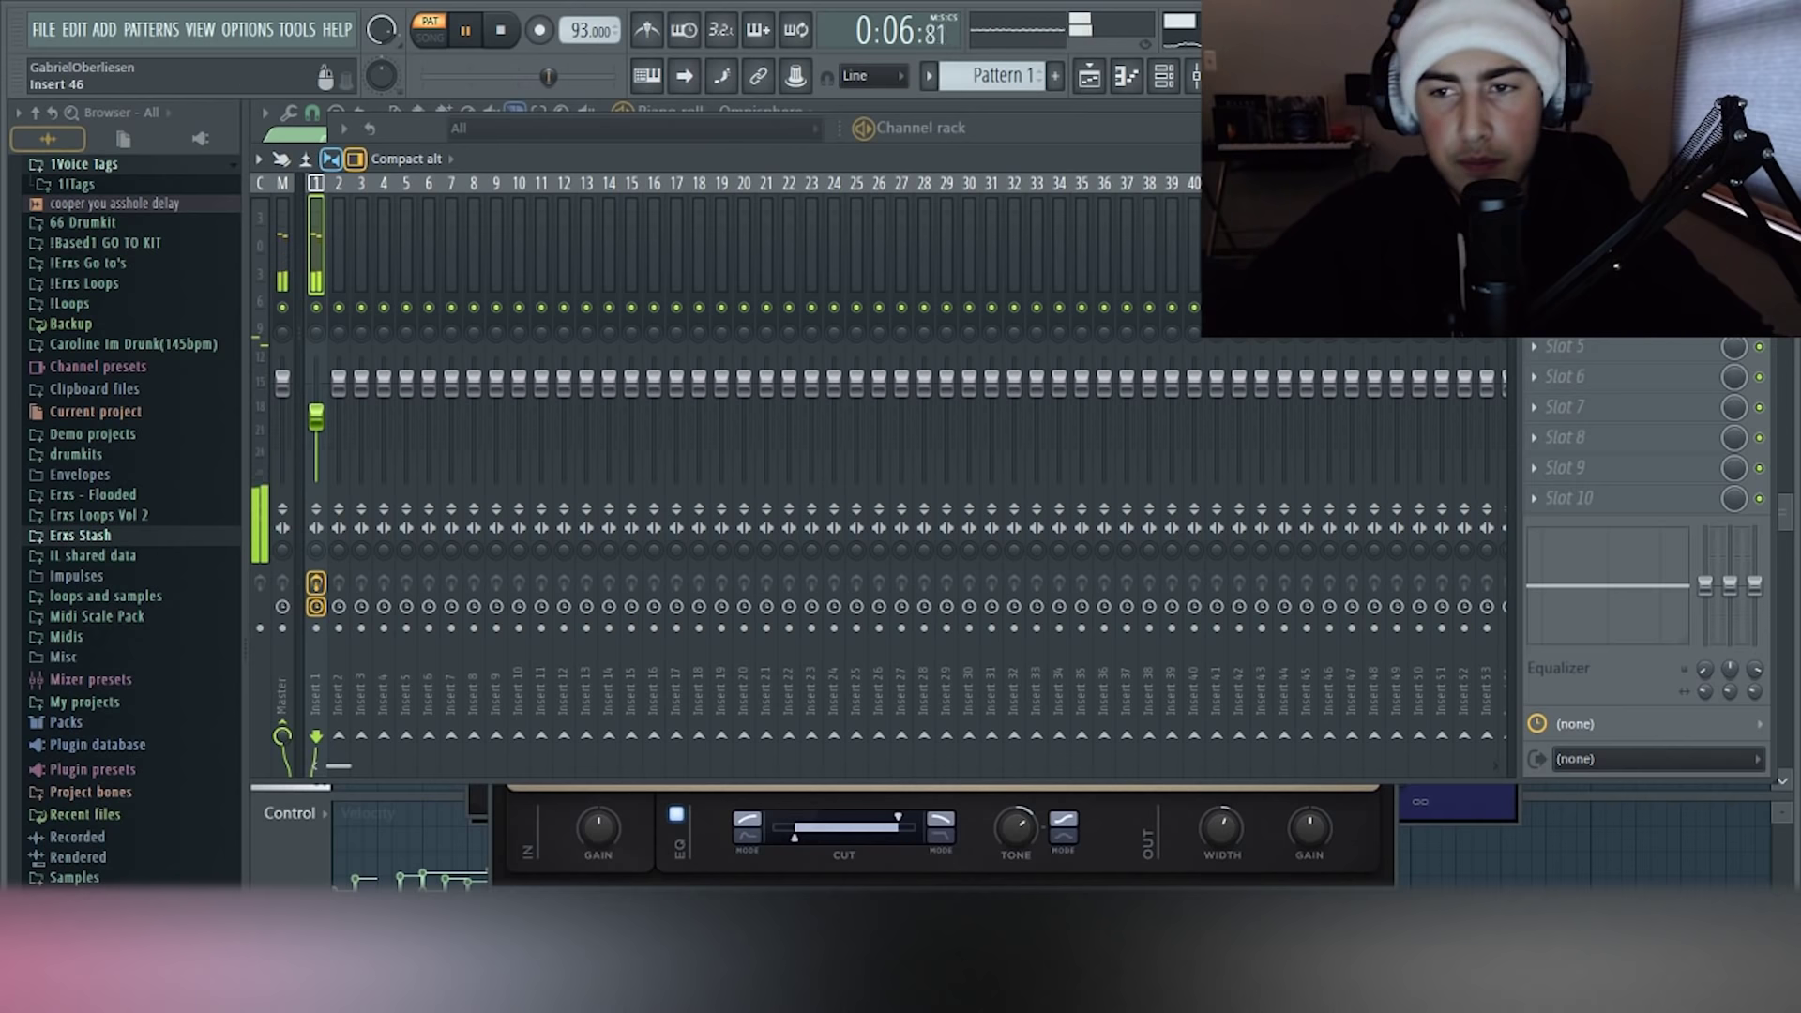
Add Initial Analog Pro to slot 5 of Insert 1, expand its controls and load the Tape - VHS preset
click(1534, 347)
mouse_move(1578, 374)
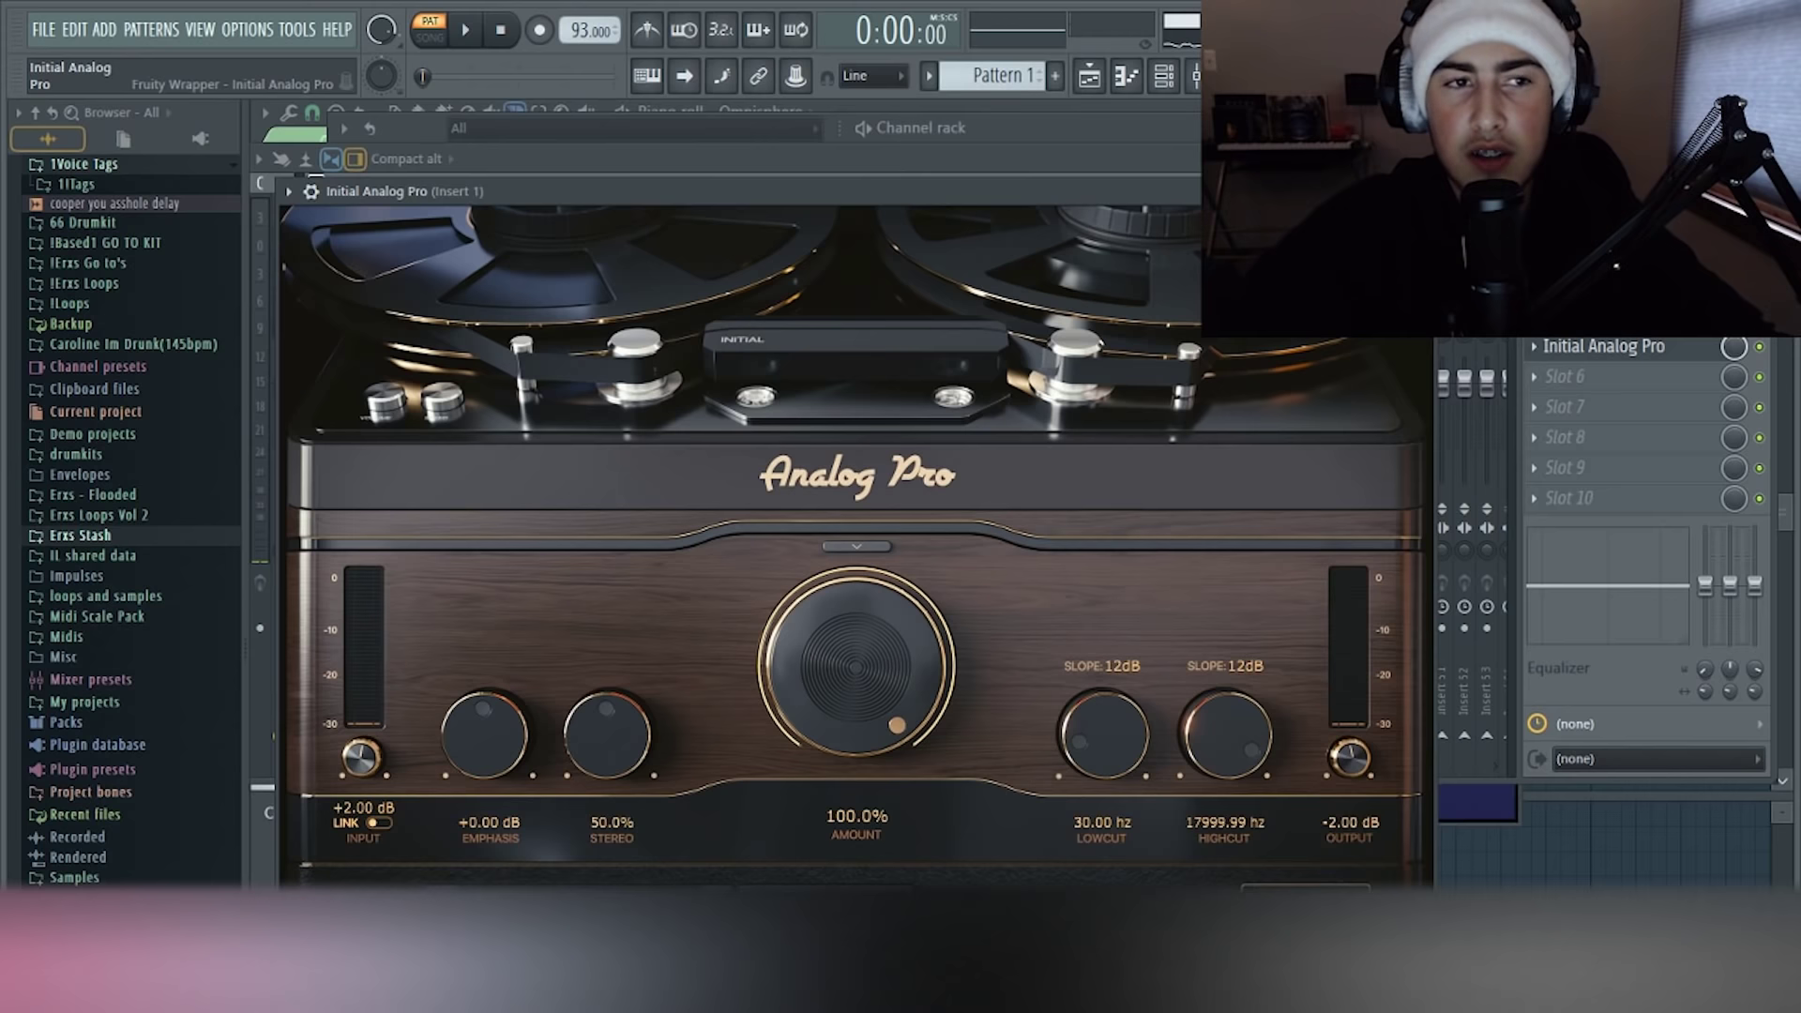
drag(943, 191, 1074, 159)
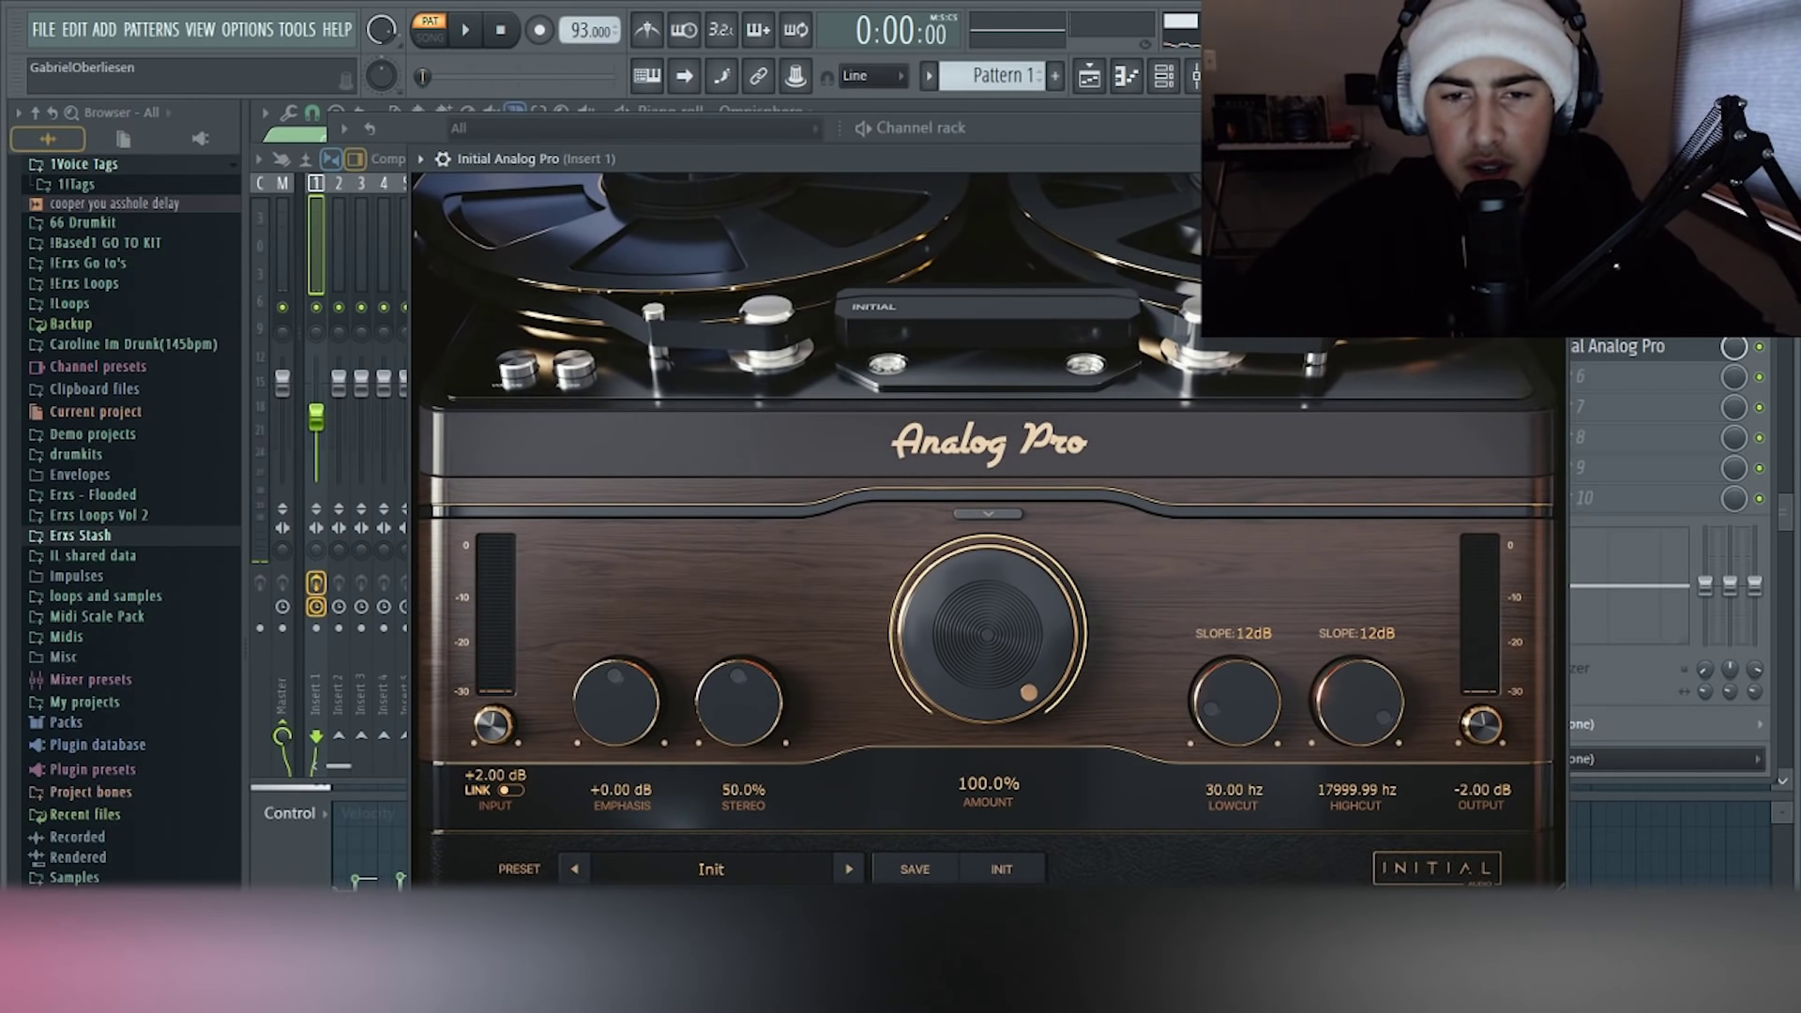
click(988, 514)
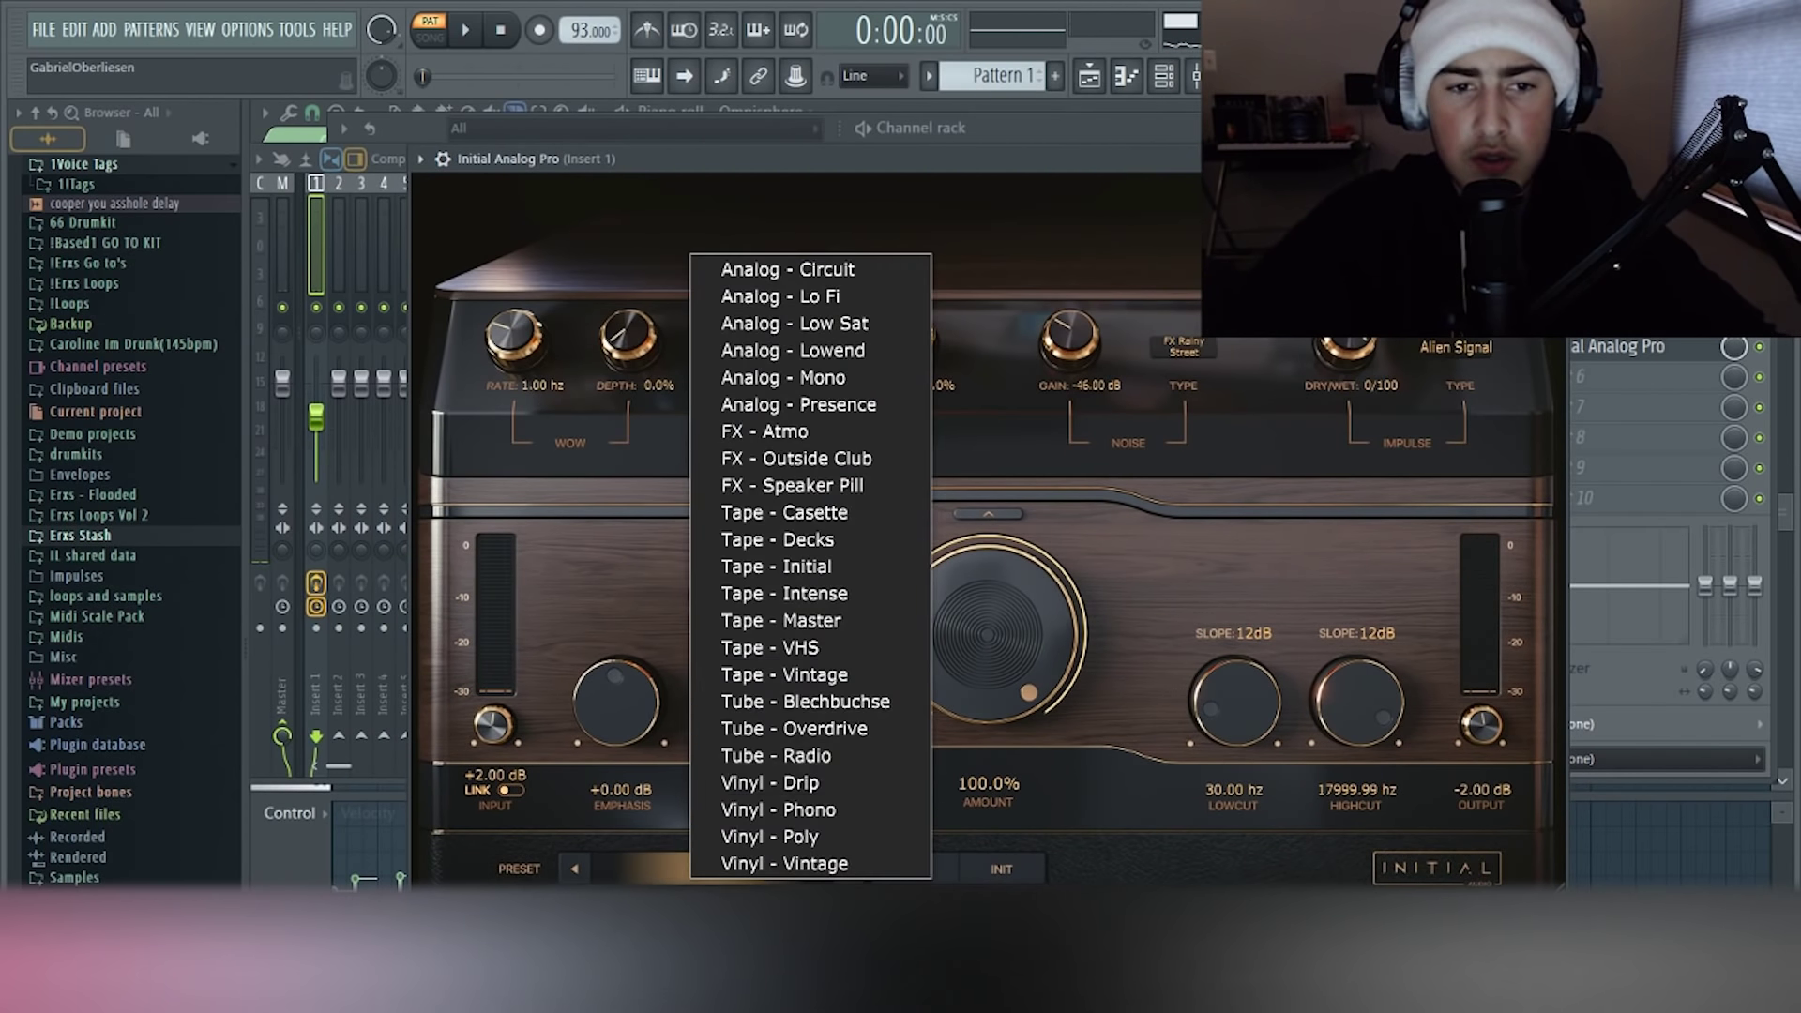
click(770, 647)
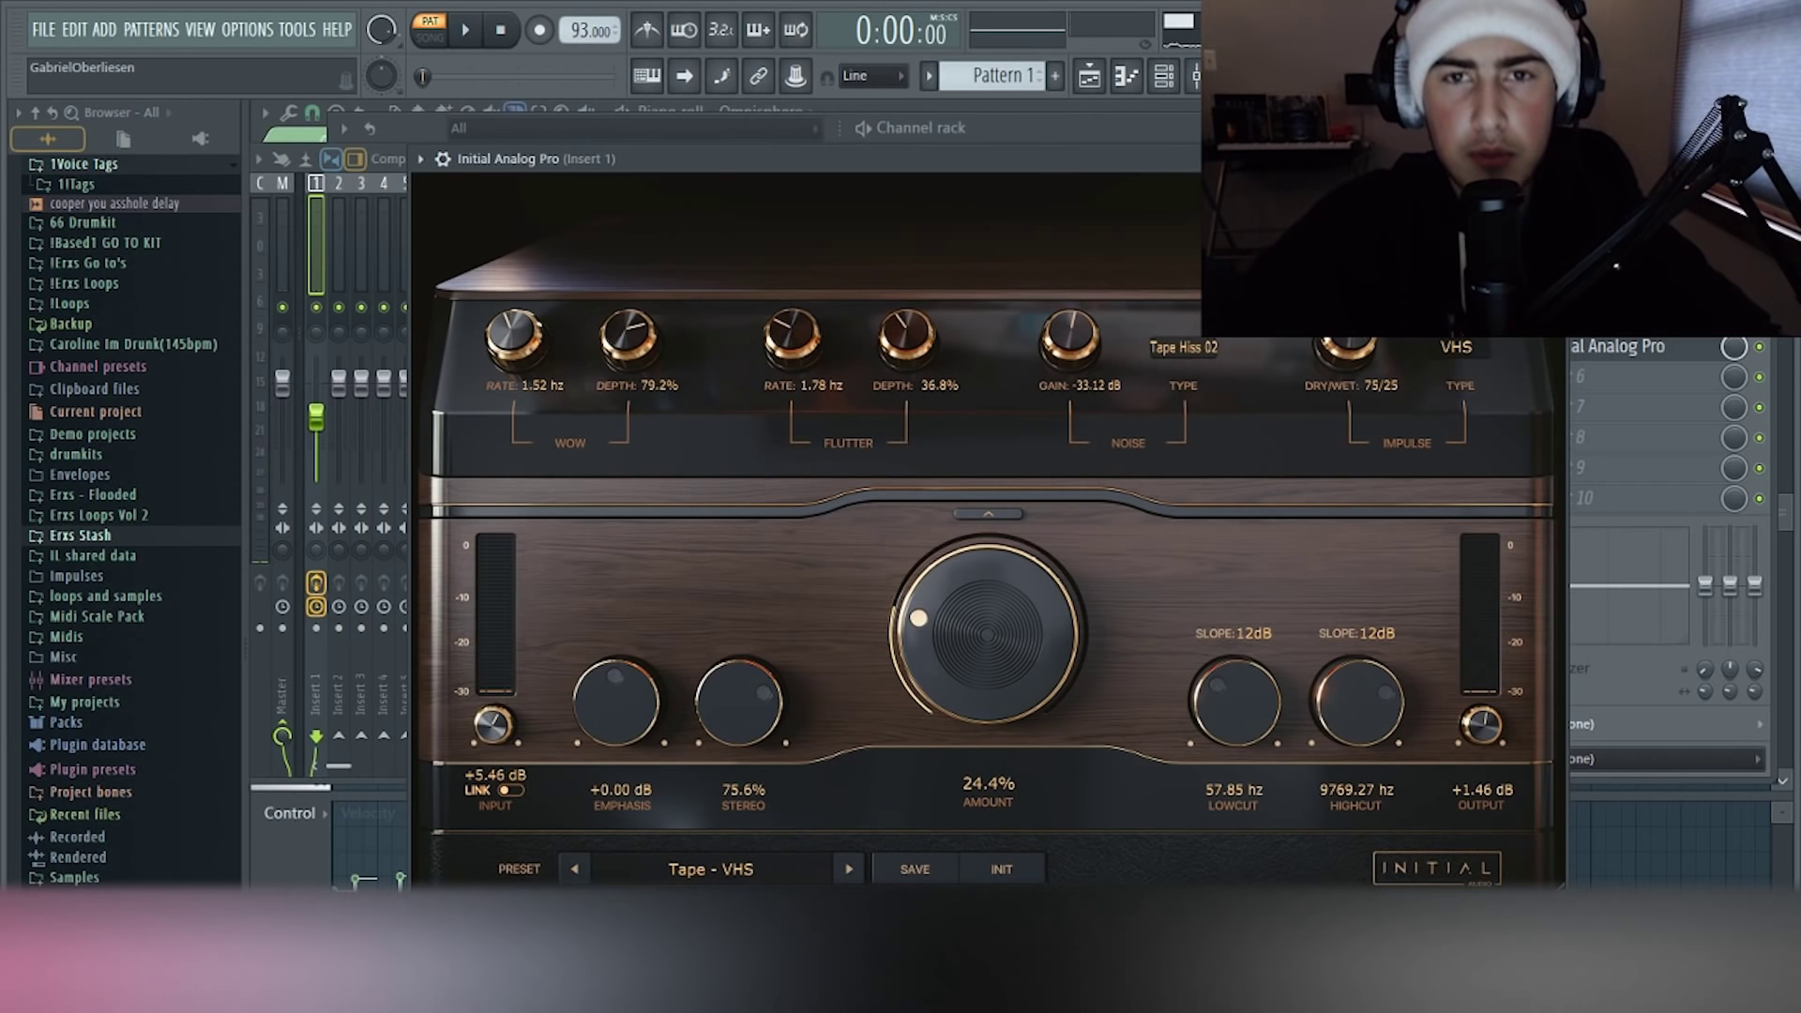
Set Analog Pro's noise type to FX Rainy Street and reduce its Amount while the loop plays
click(1184, 347)
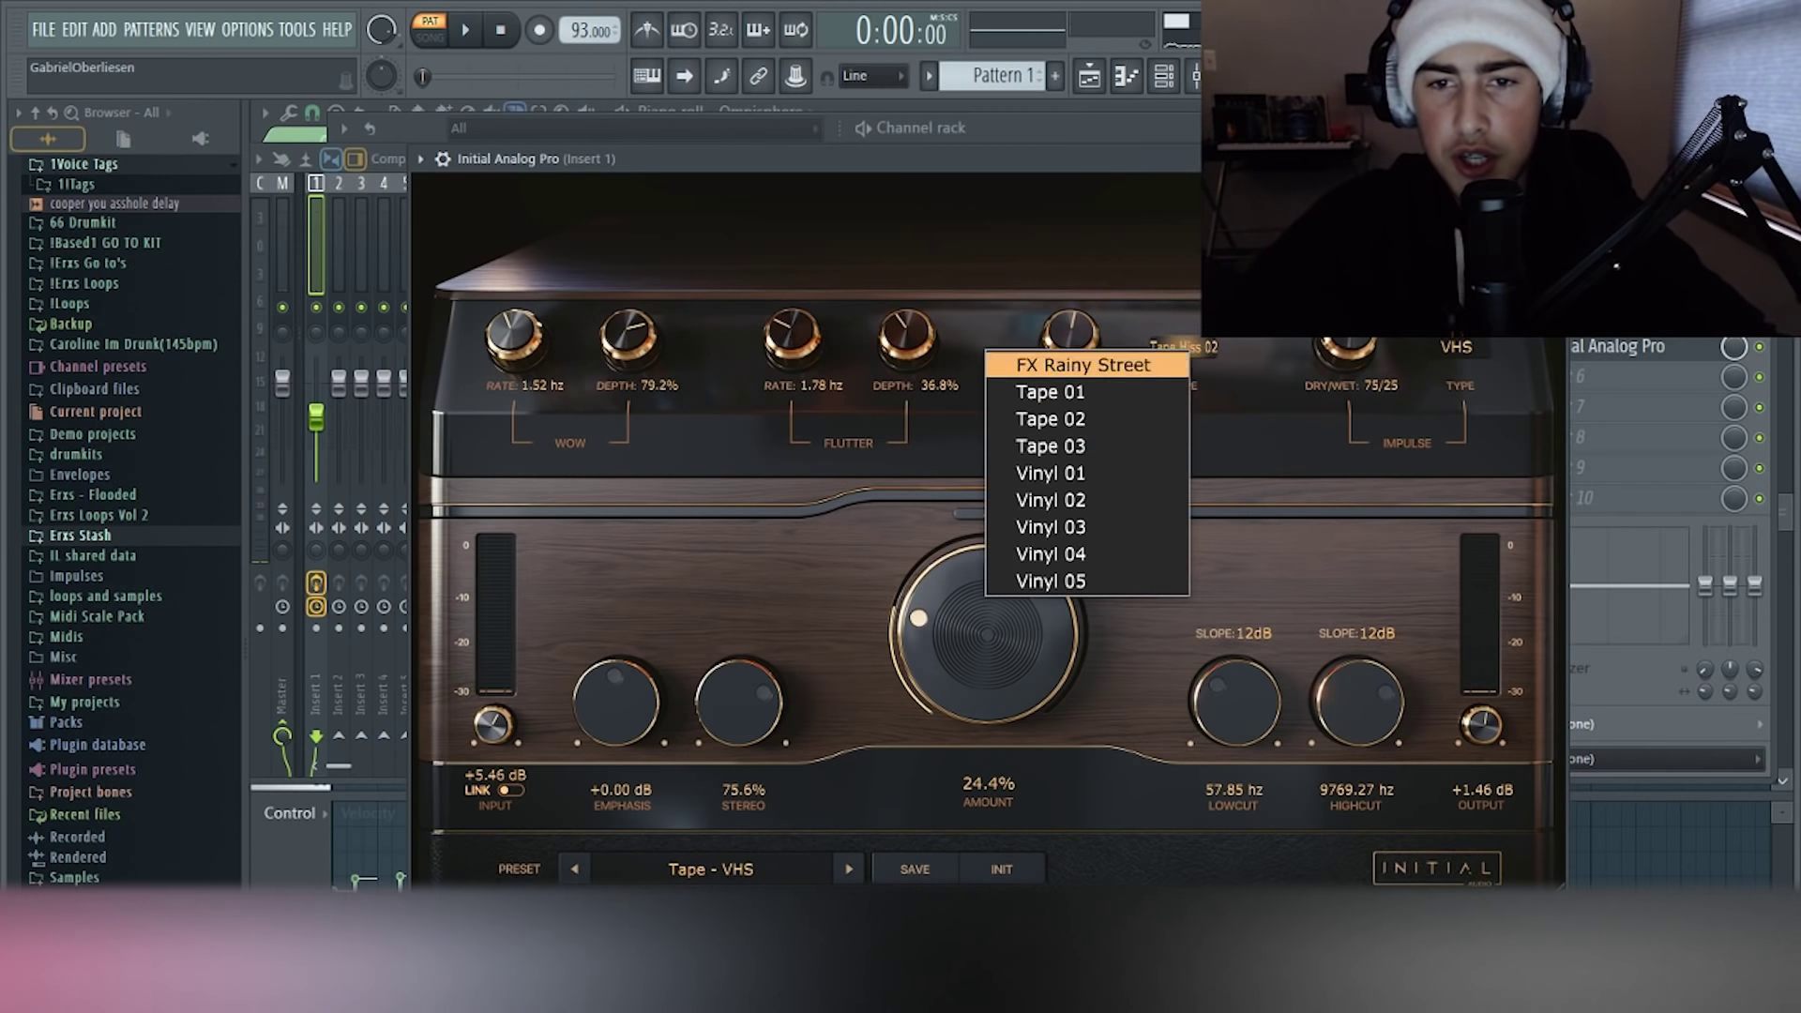
click(1060, 358)
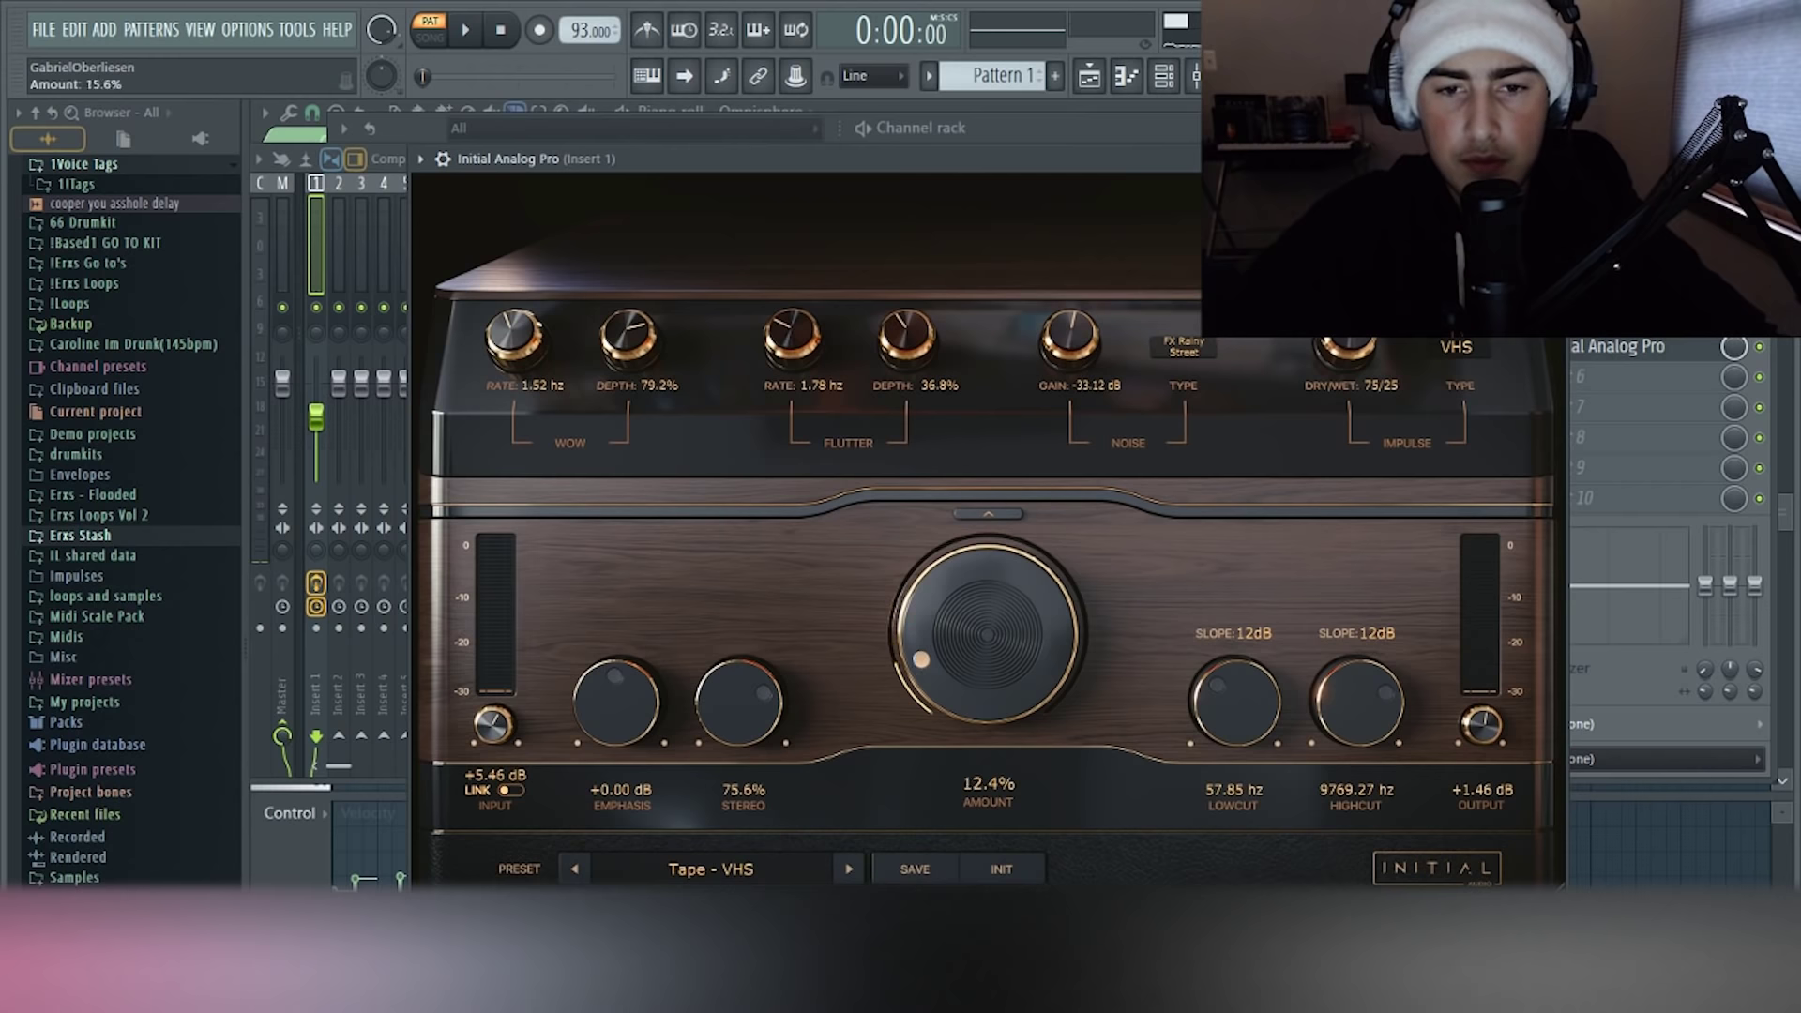
key(space)
drag(988, 635, 988, 614)
Lower the Insert 1 volume slightly, reopen RC-20 to check it during playback and stop the loop
drag(316, 417, 316, 424)
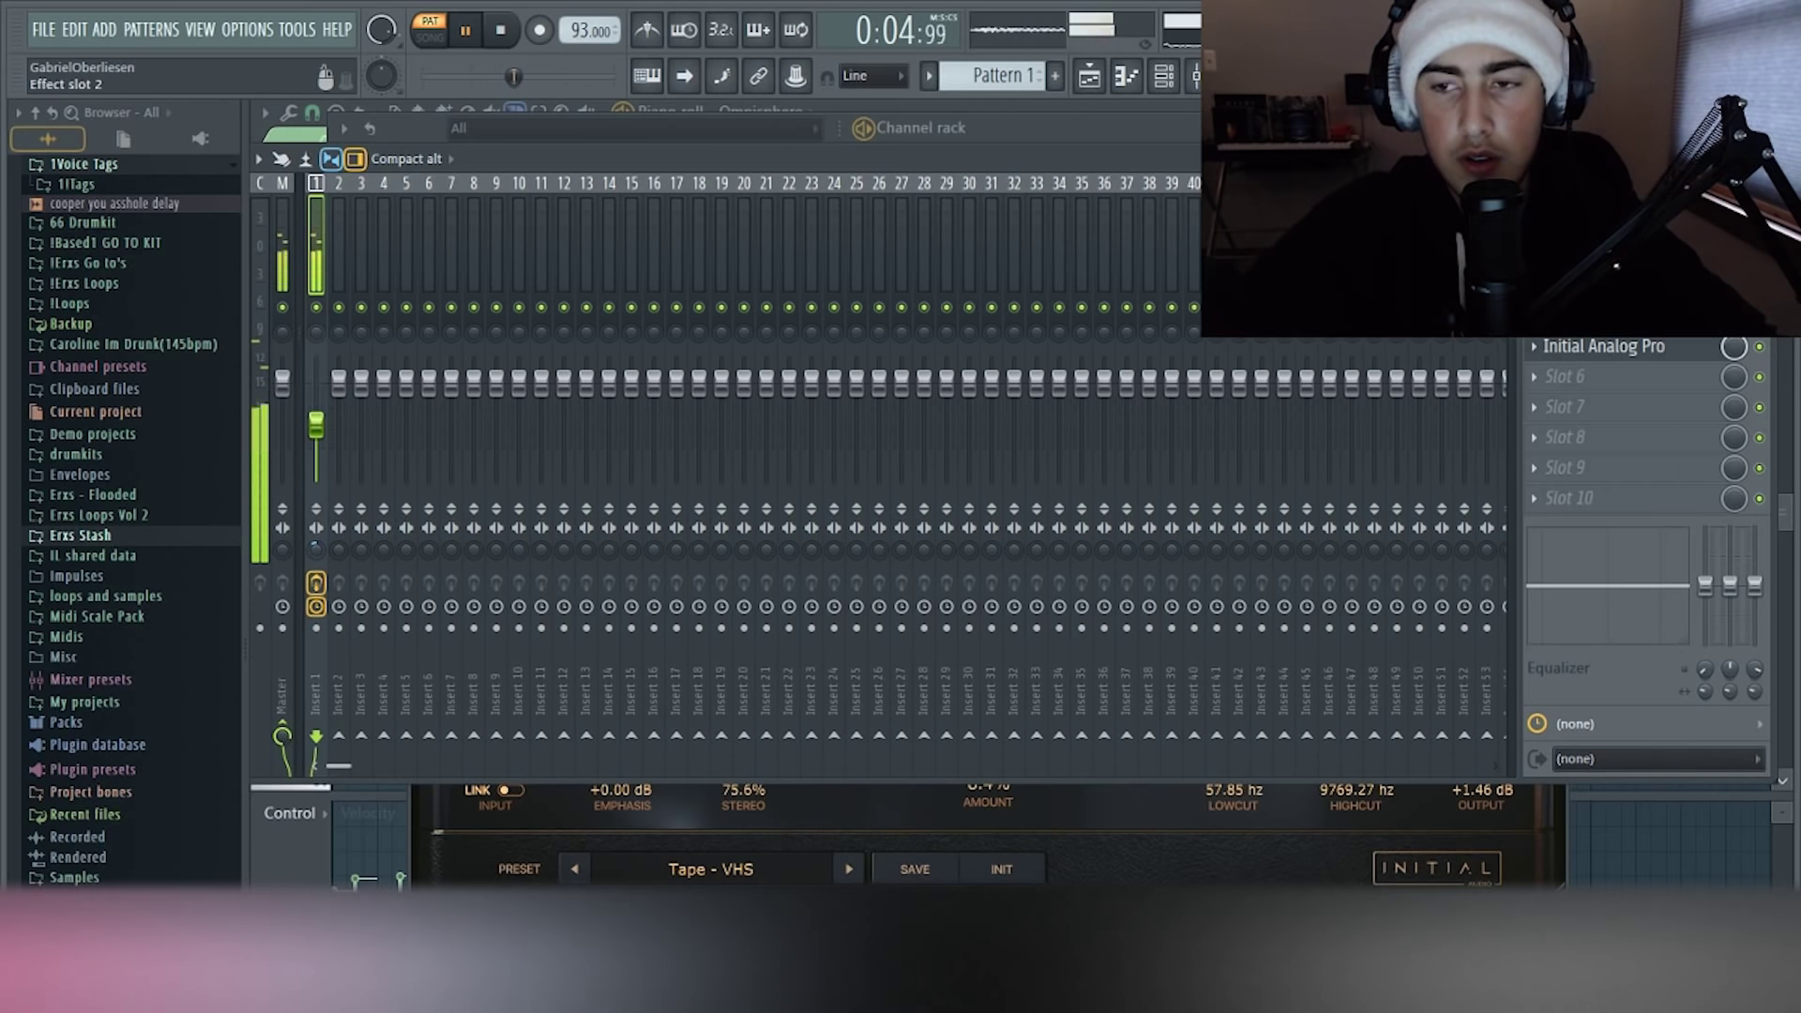
click(1604, 286)
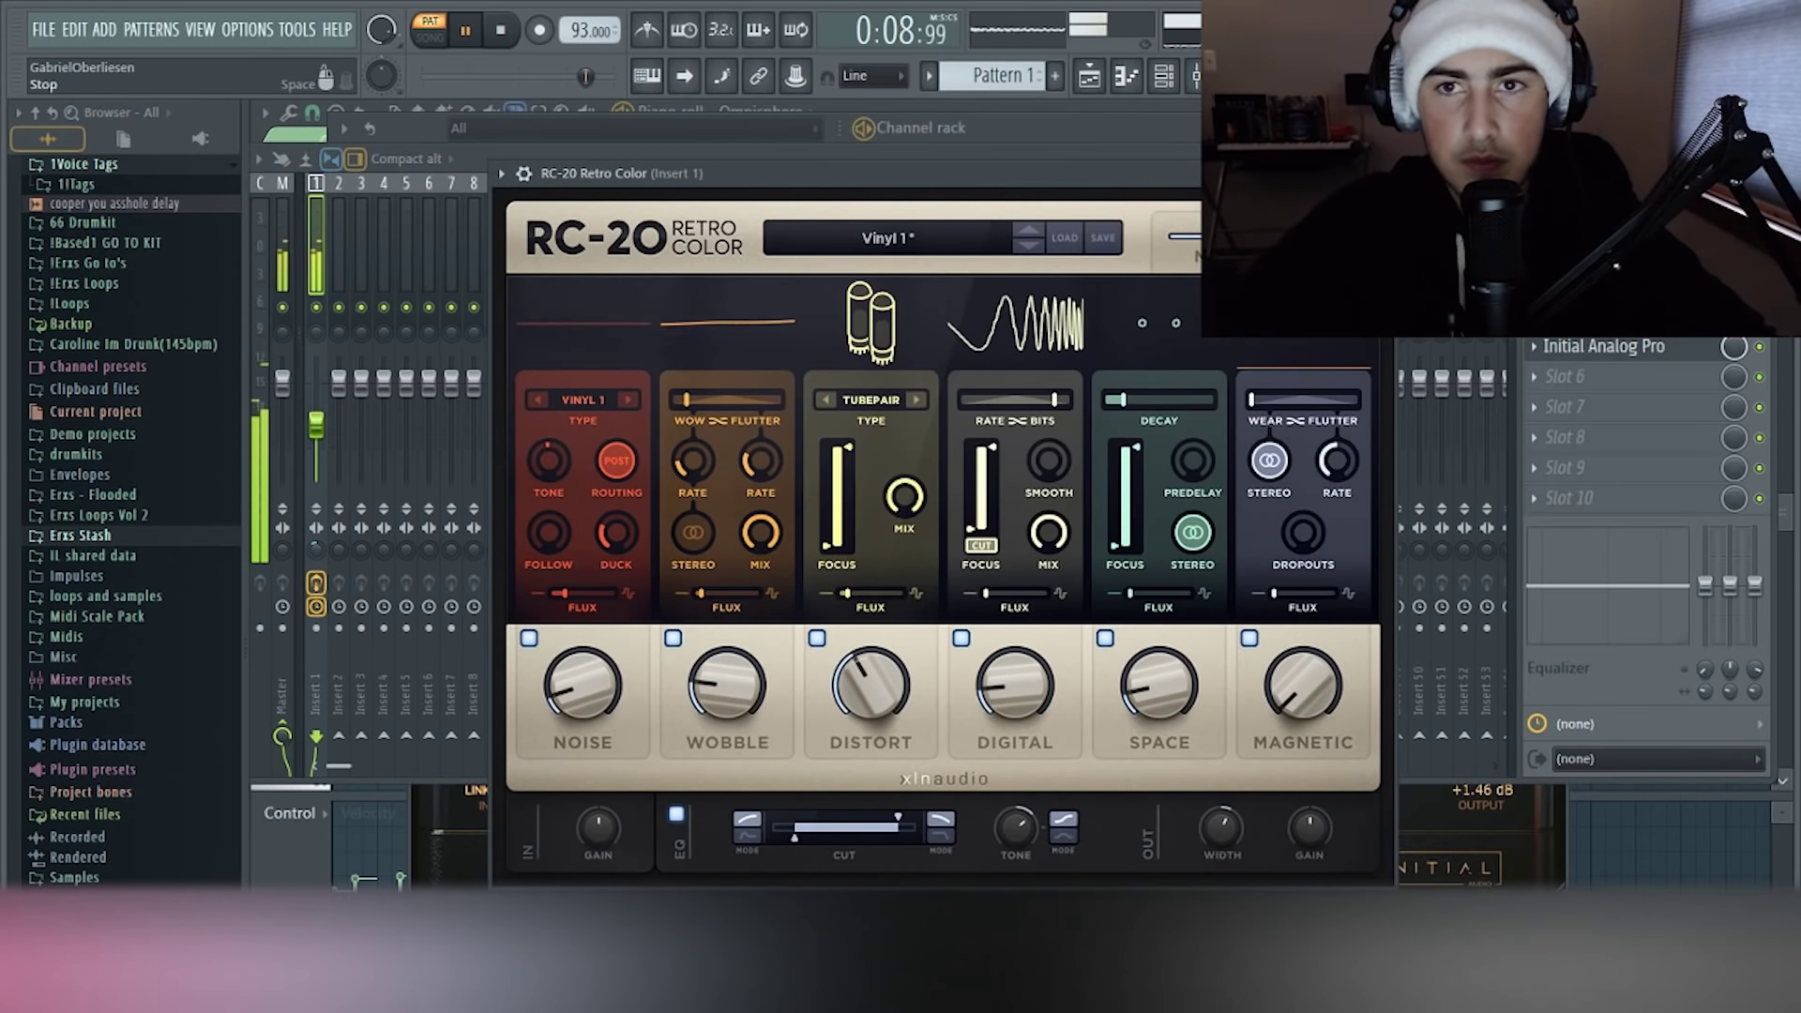
key(space)
Play the rendered audio loop on playlist Track 2 and examine the waveform at its start and end
click(1463, 76)
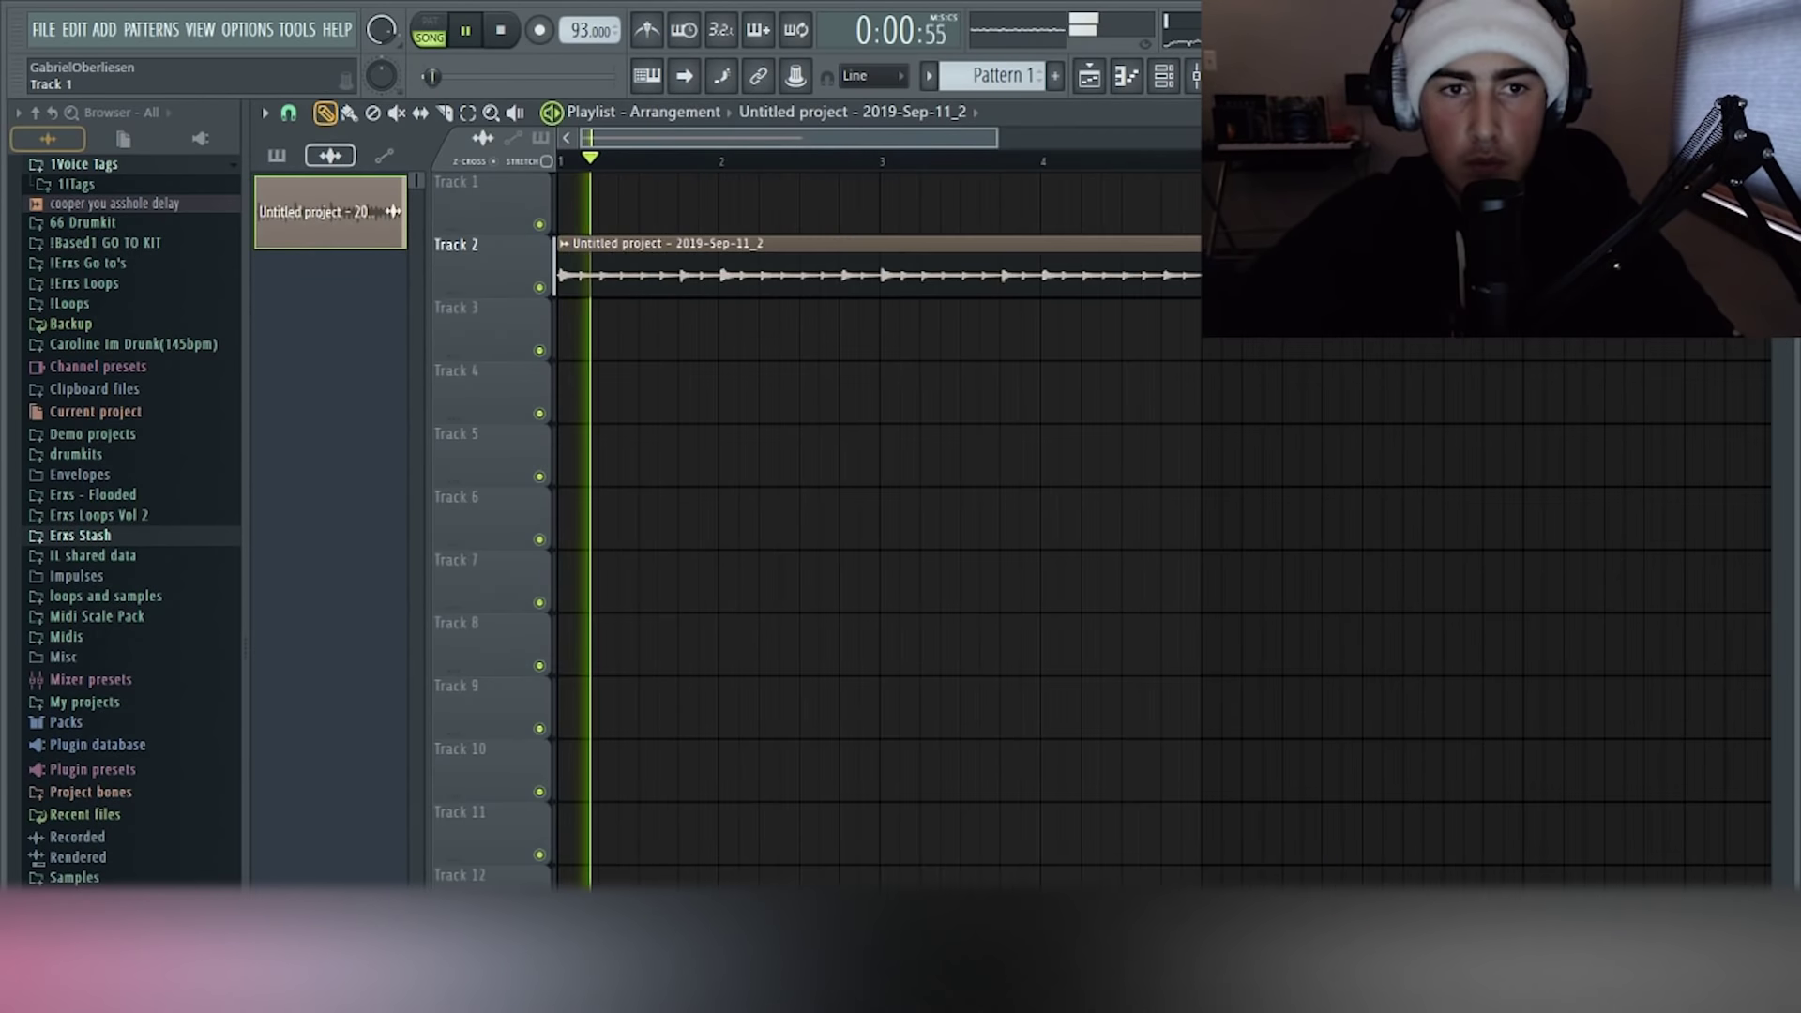
scroll(567, 213, up, 10)
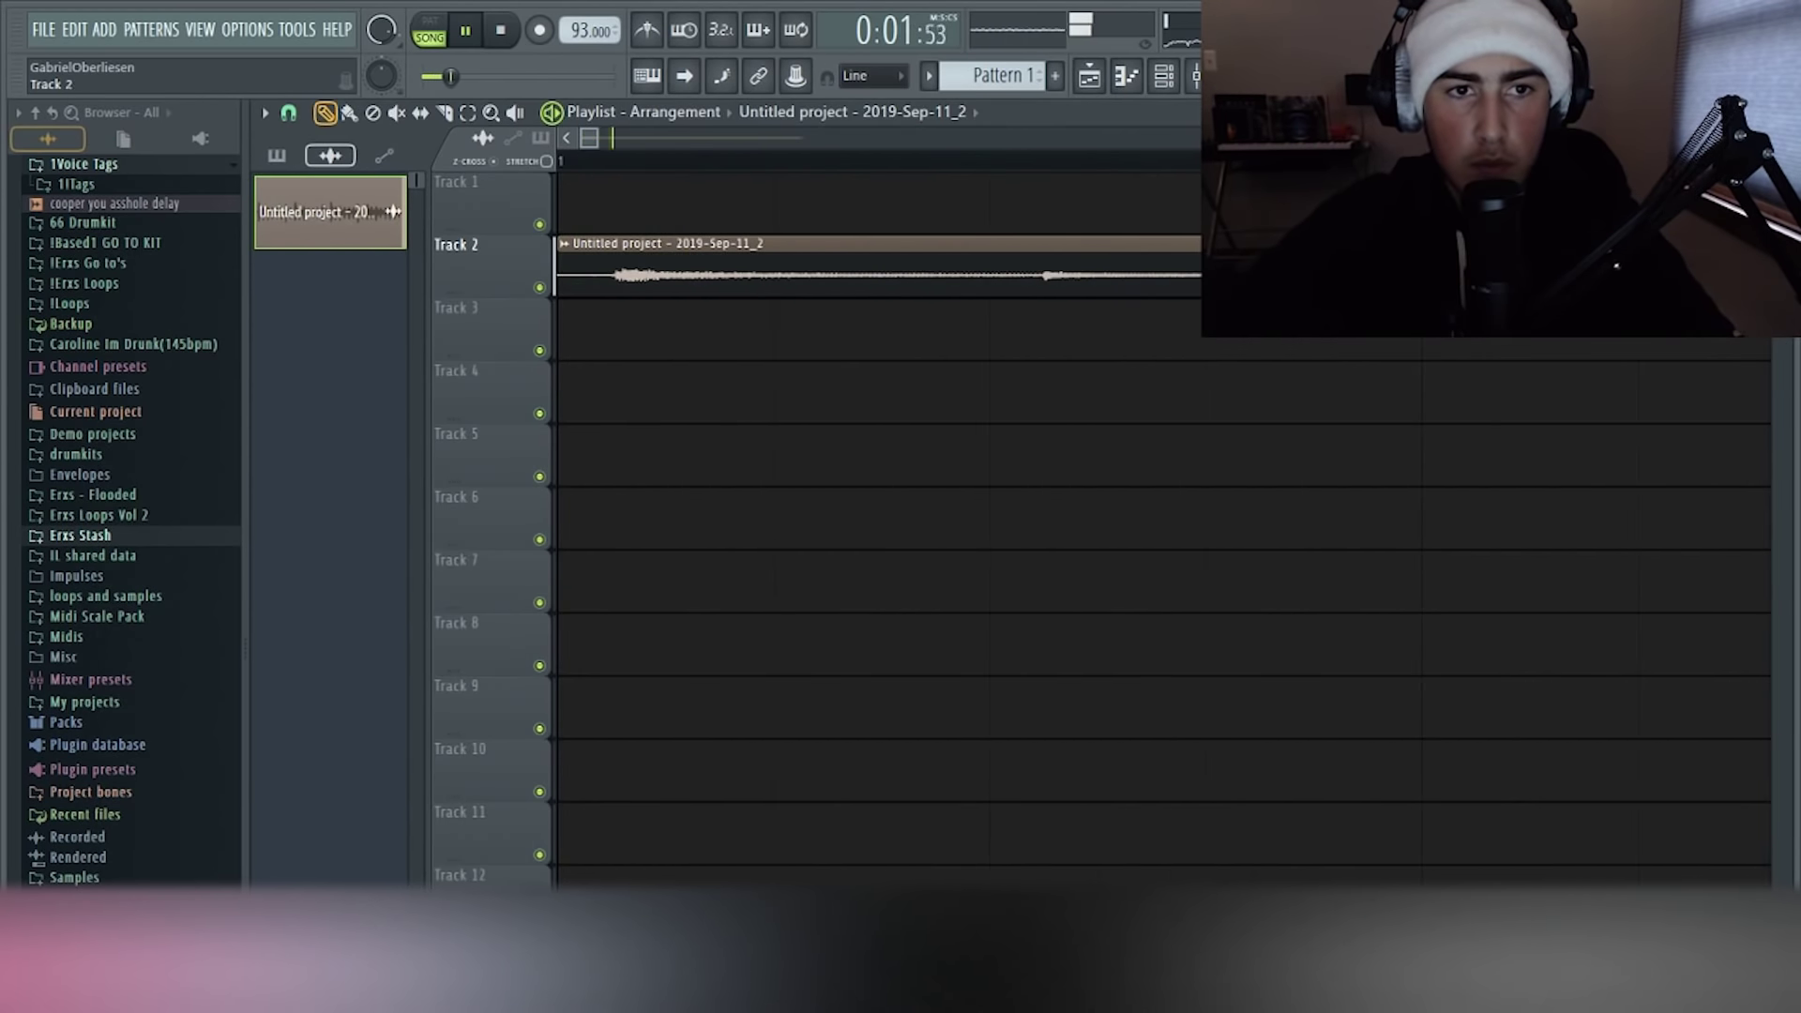
drag(560, 270, 596, 271)
key(ctrl+z)
scroll(1305, 269, down, 10)
scroll(1305, 268, up, 4)
scroll(1304, 268, up, 3)
scroll(999, 269, down, 10)
scroll(668, 268, up, 4)
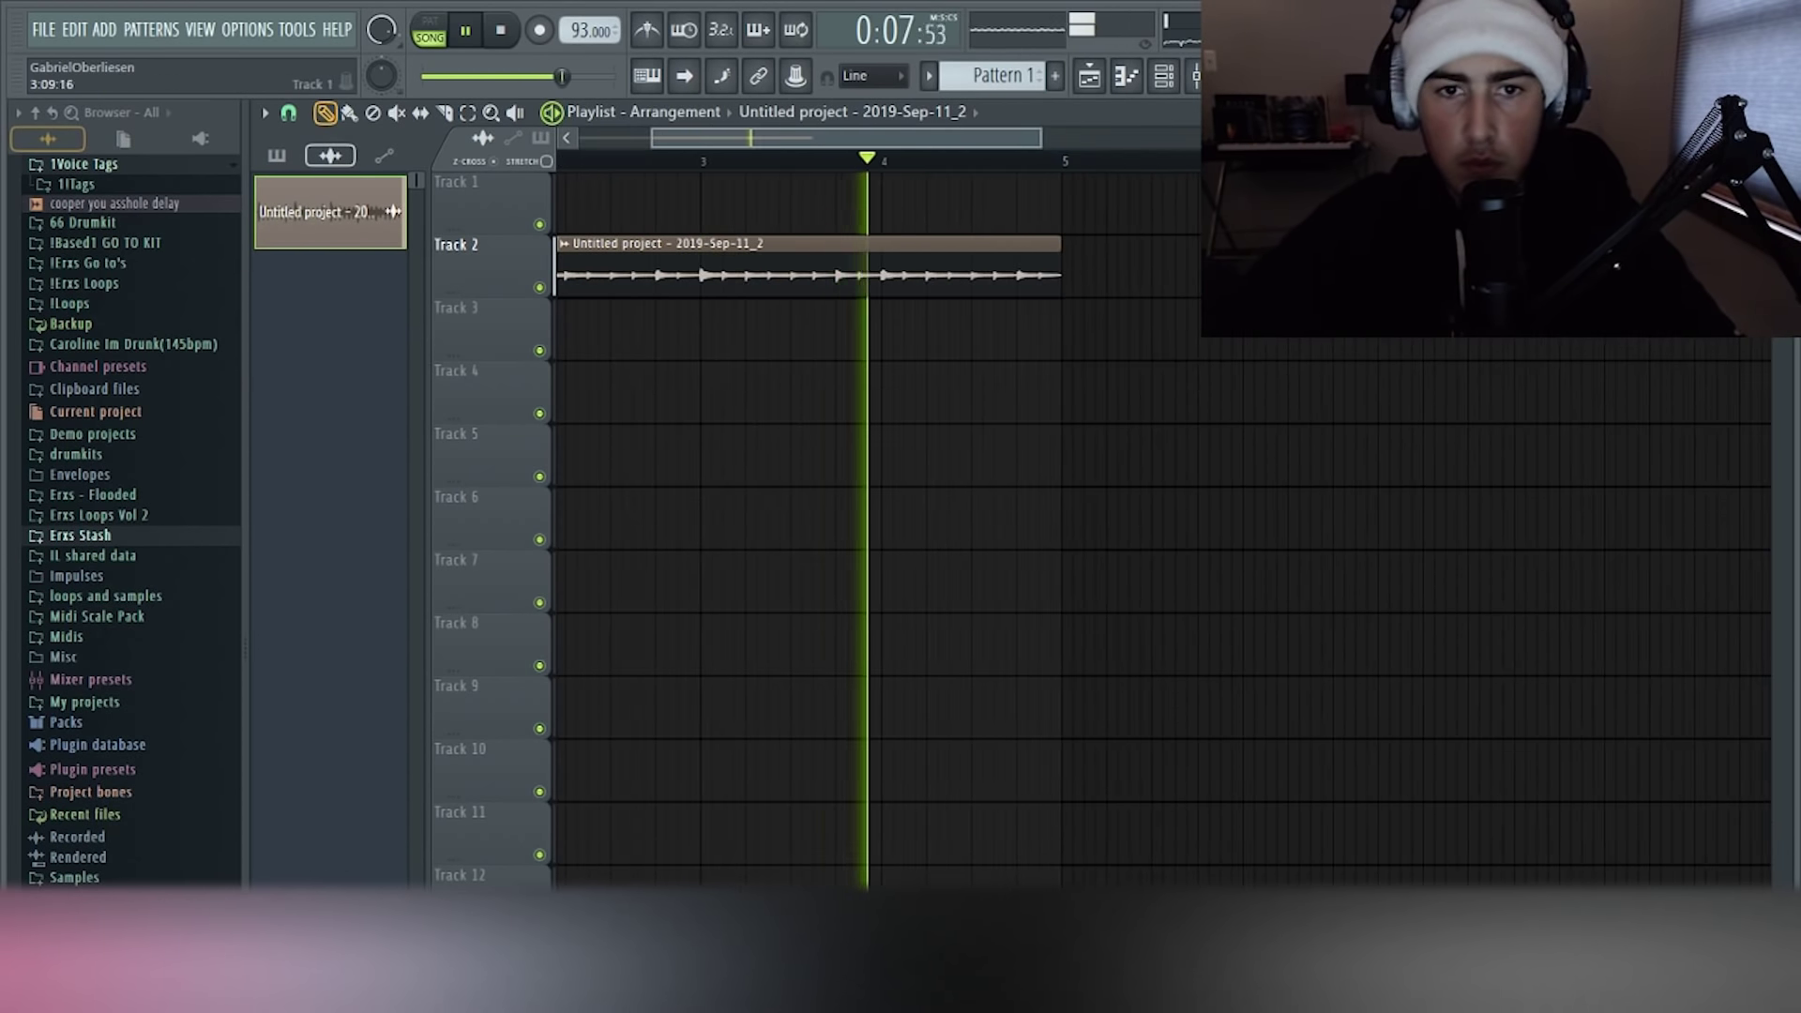
scroll(833, 469, down, 2)
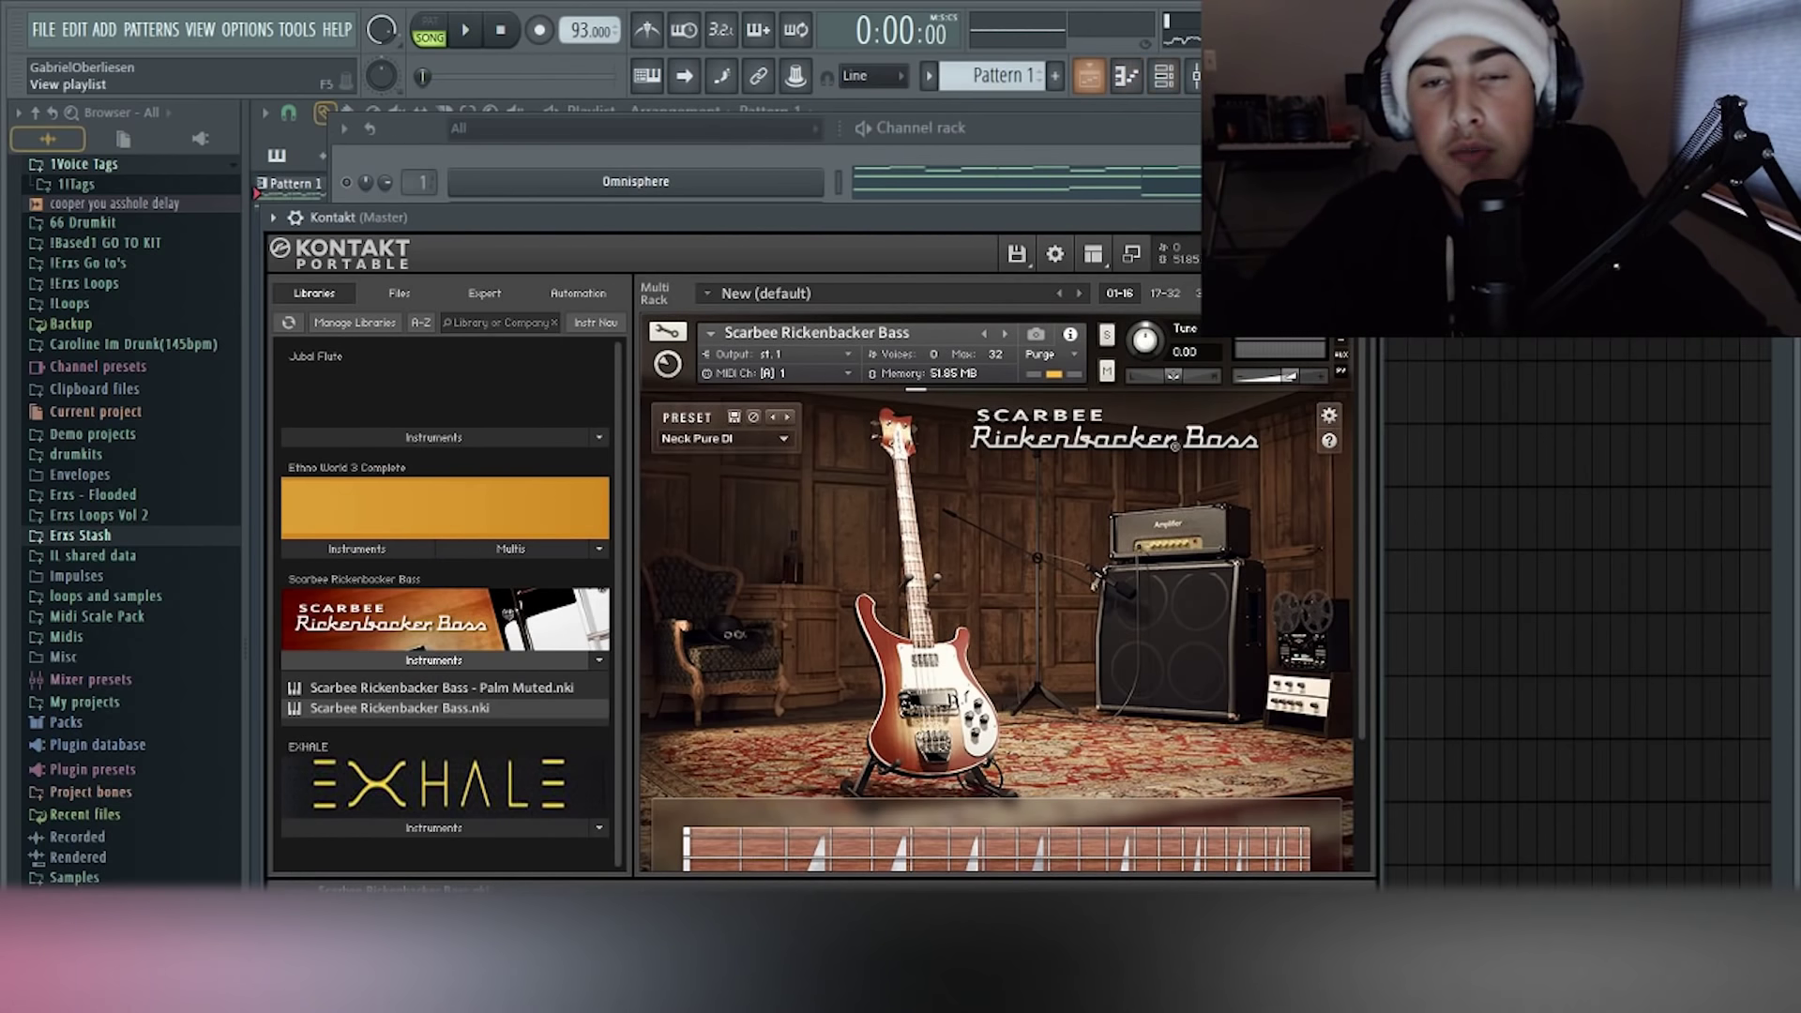
Assign the Kontakt Scarbee Rickenbacker Bass channel to mixer track 2 and open its piano roll
drag(1032, 217, 1366, 153)
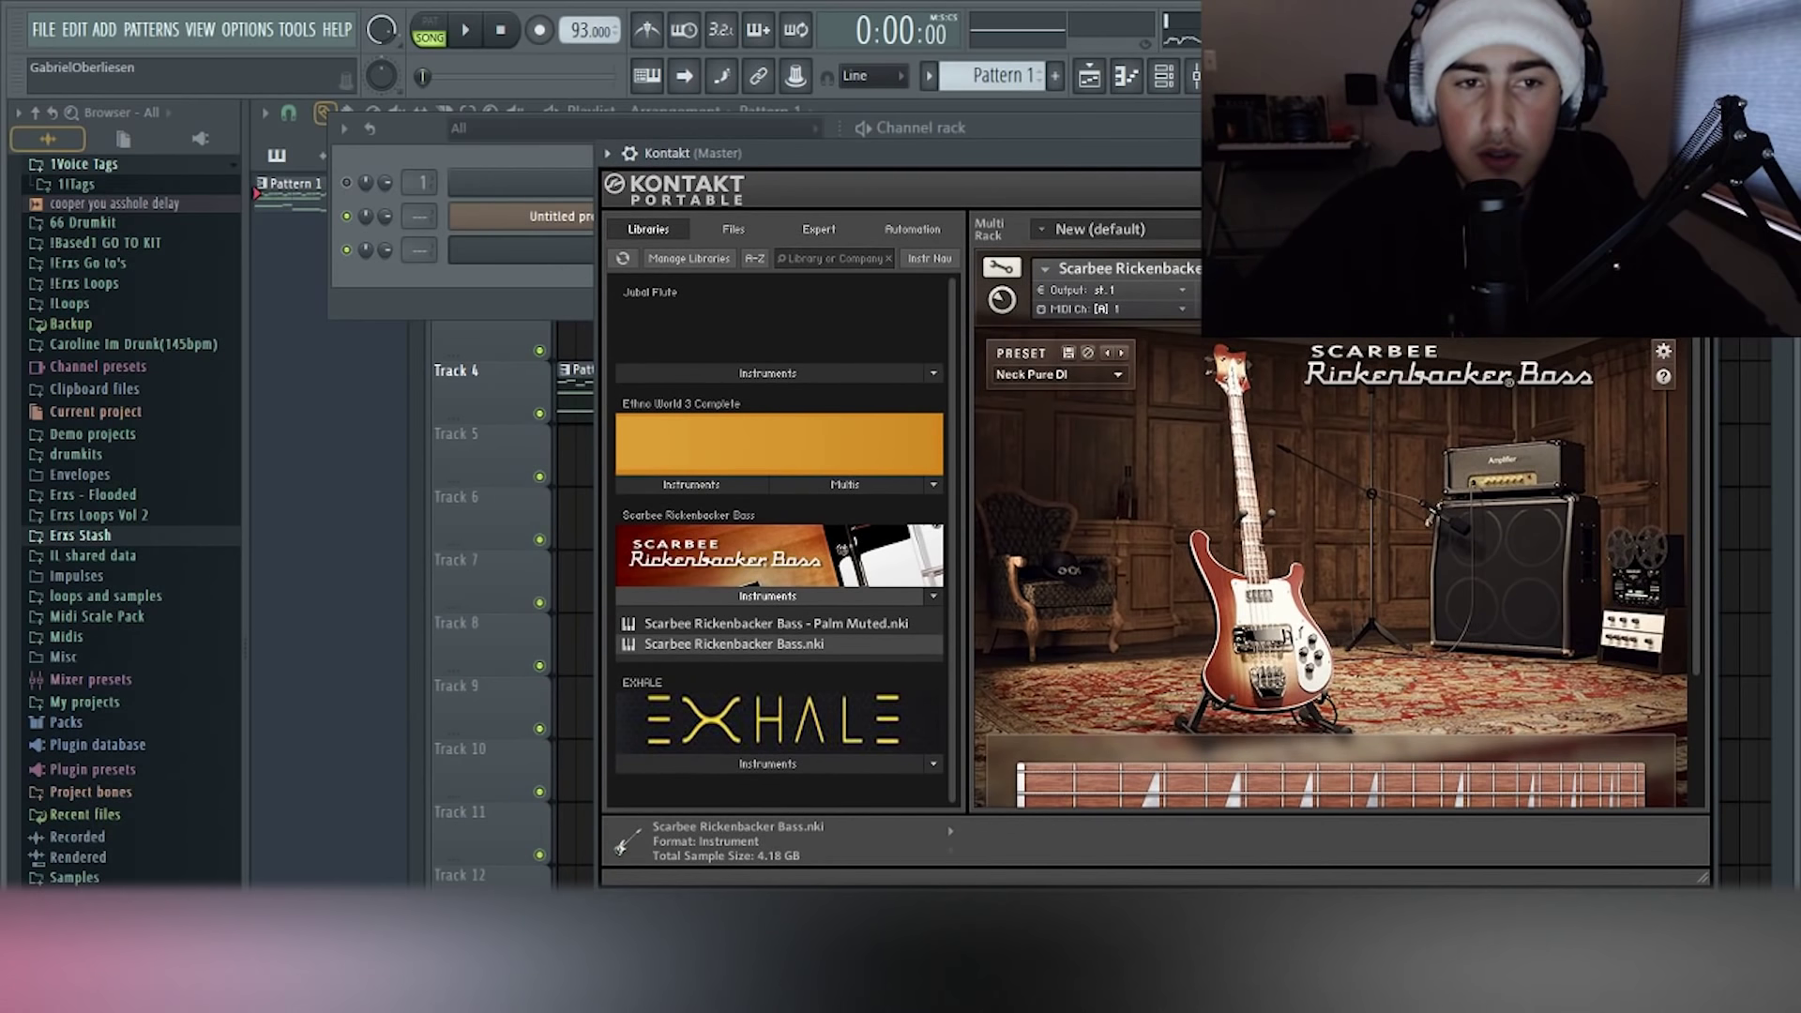
drag(419, 251, 420, 243)
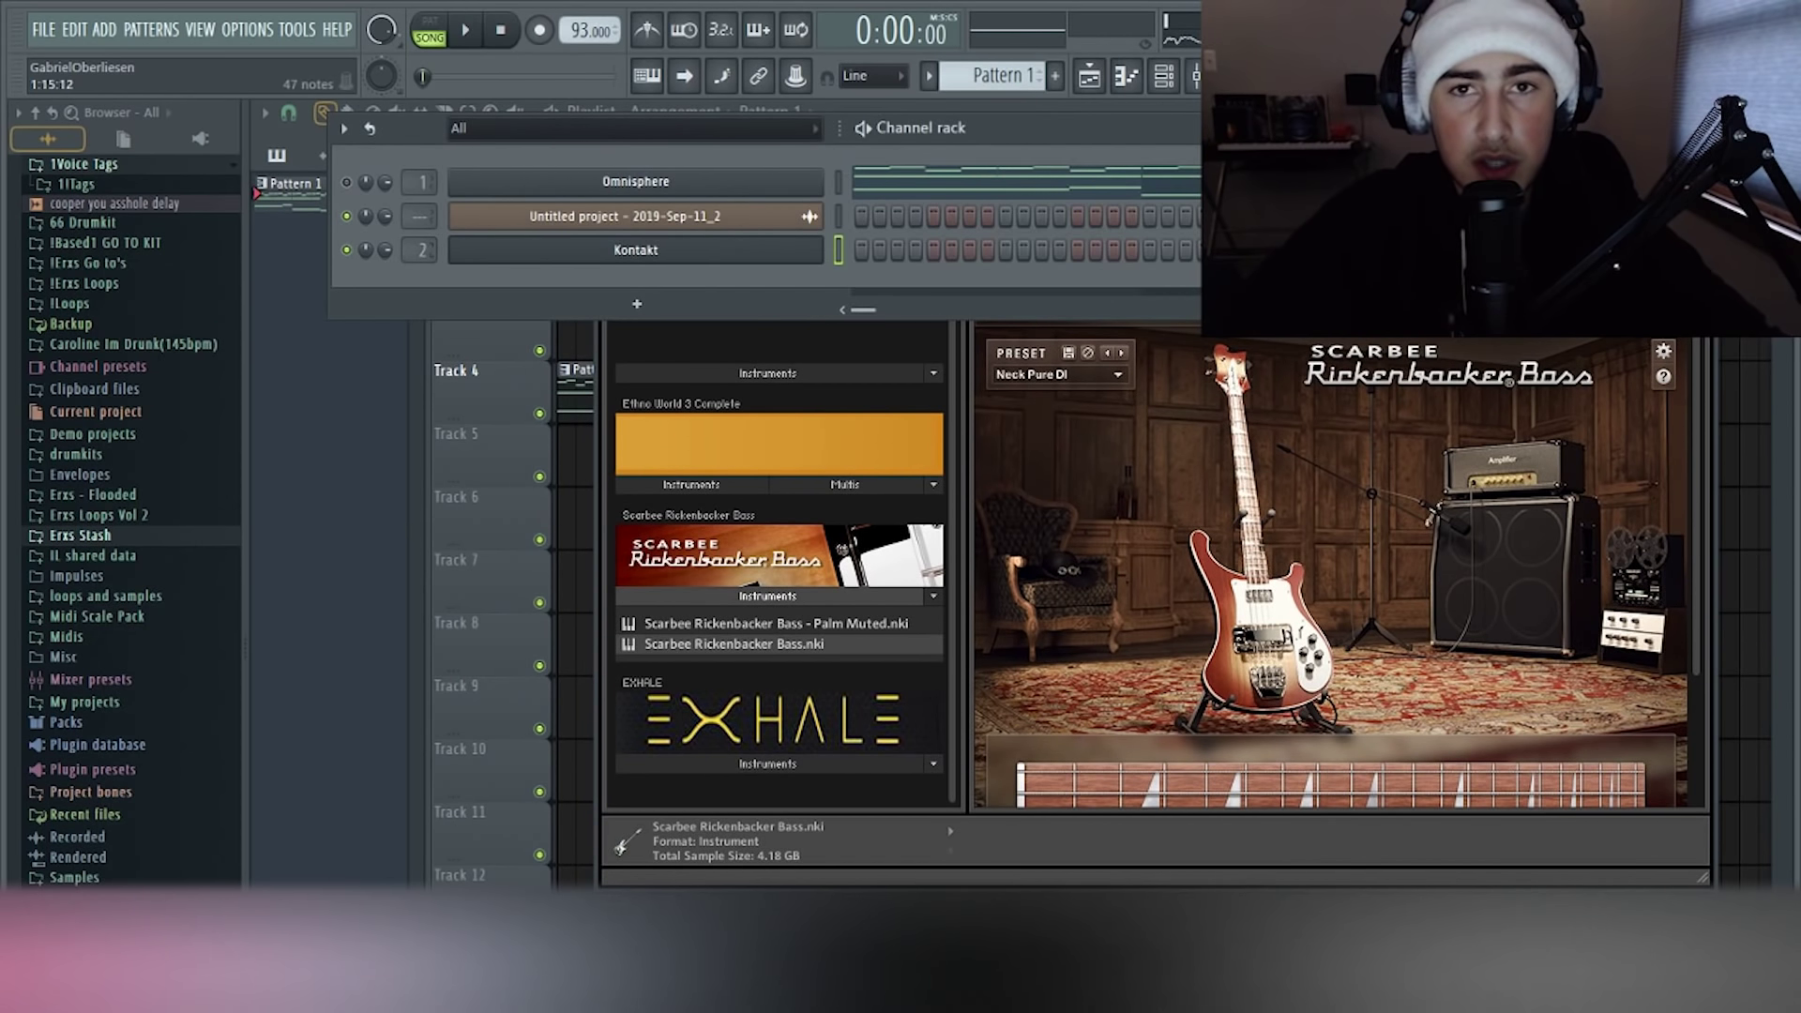
click(1127, 76)
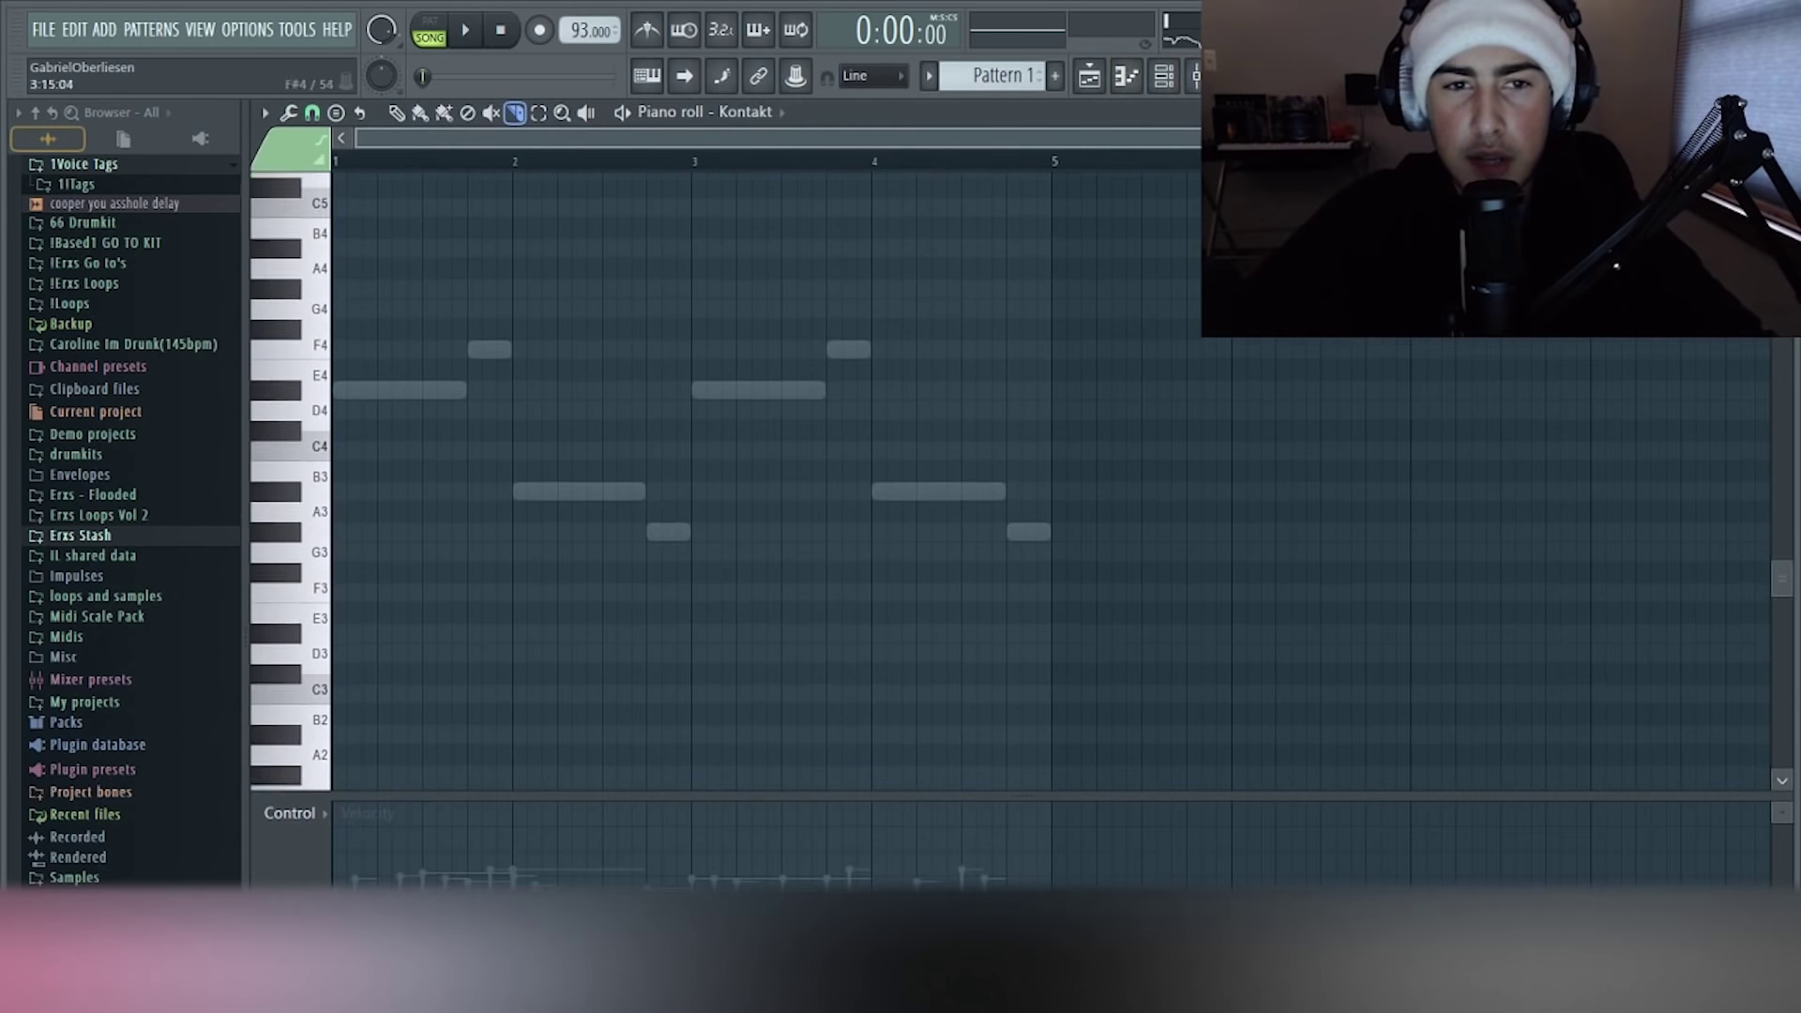
Draw bass notes D#4, F4 and A#3 across bars 1 and 2 in the Kontakt piano roll, with F4 ending at bar 2
drag(352, 375, 339, 375)
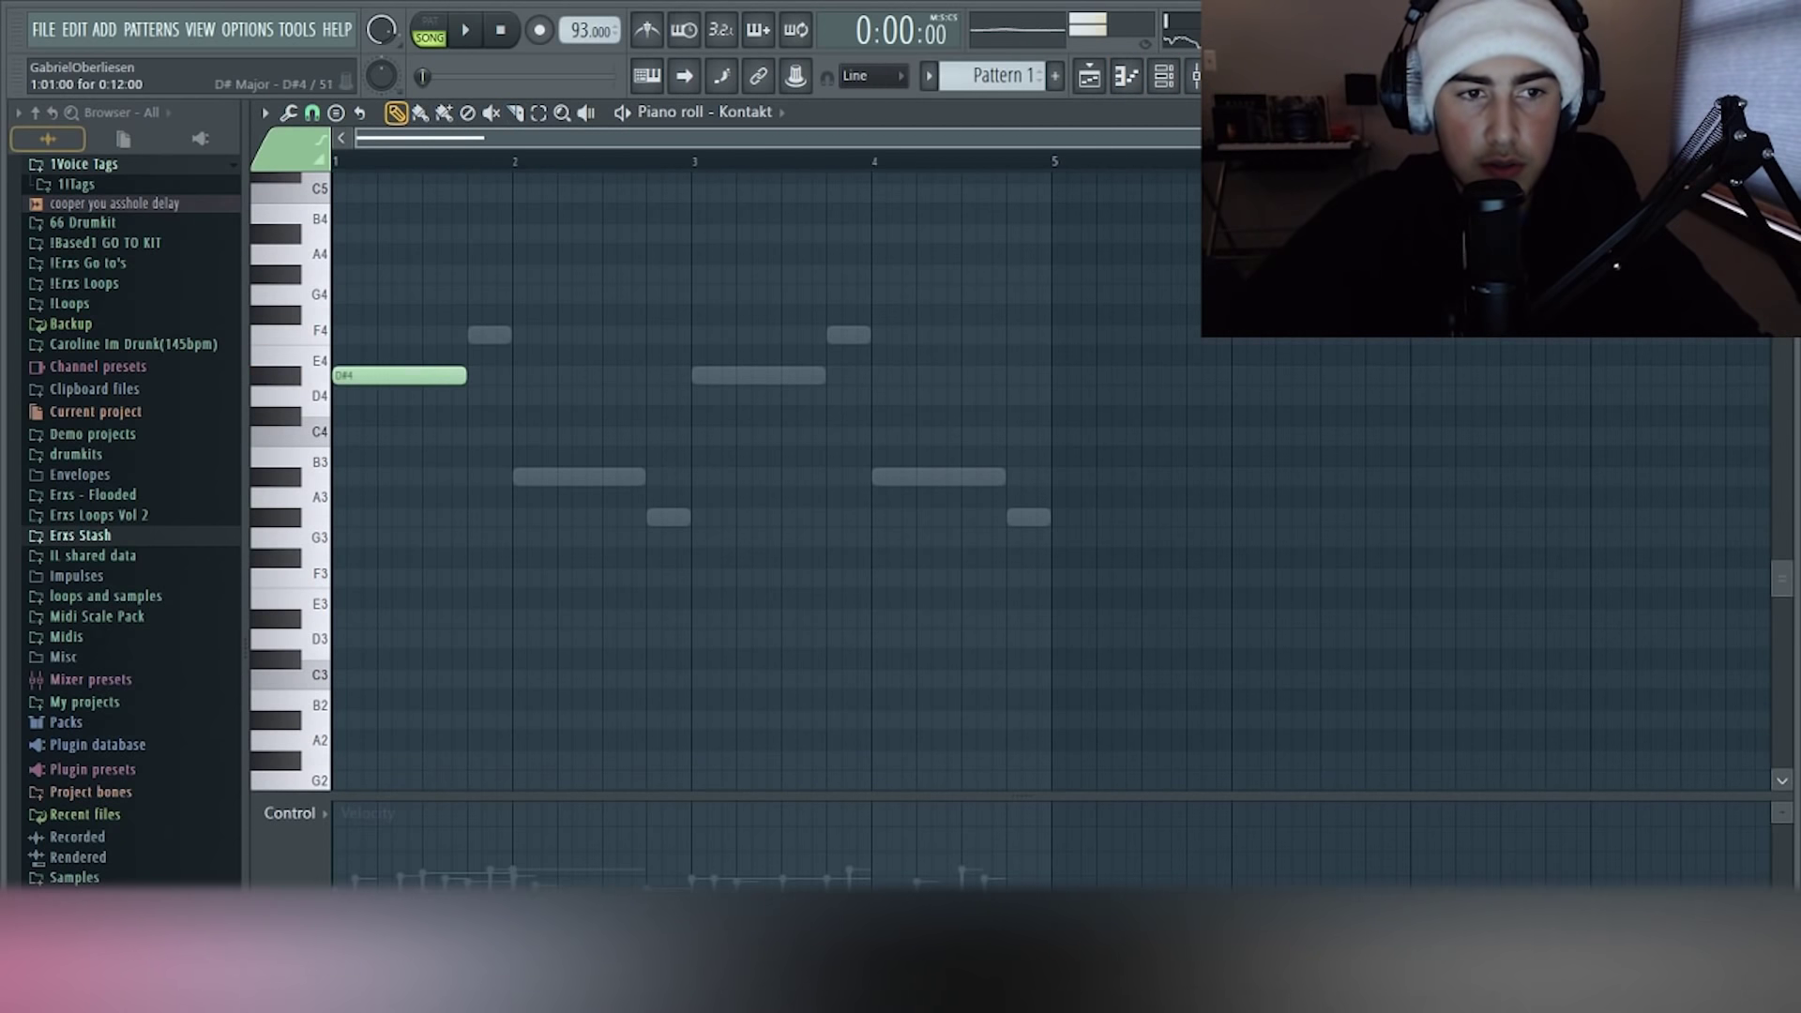
key(space)
scroll(398, 366, up, 2)
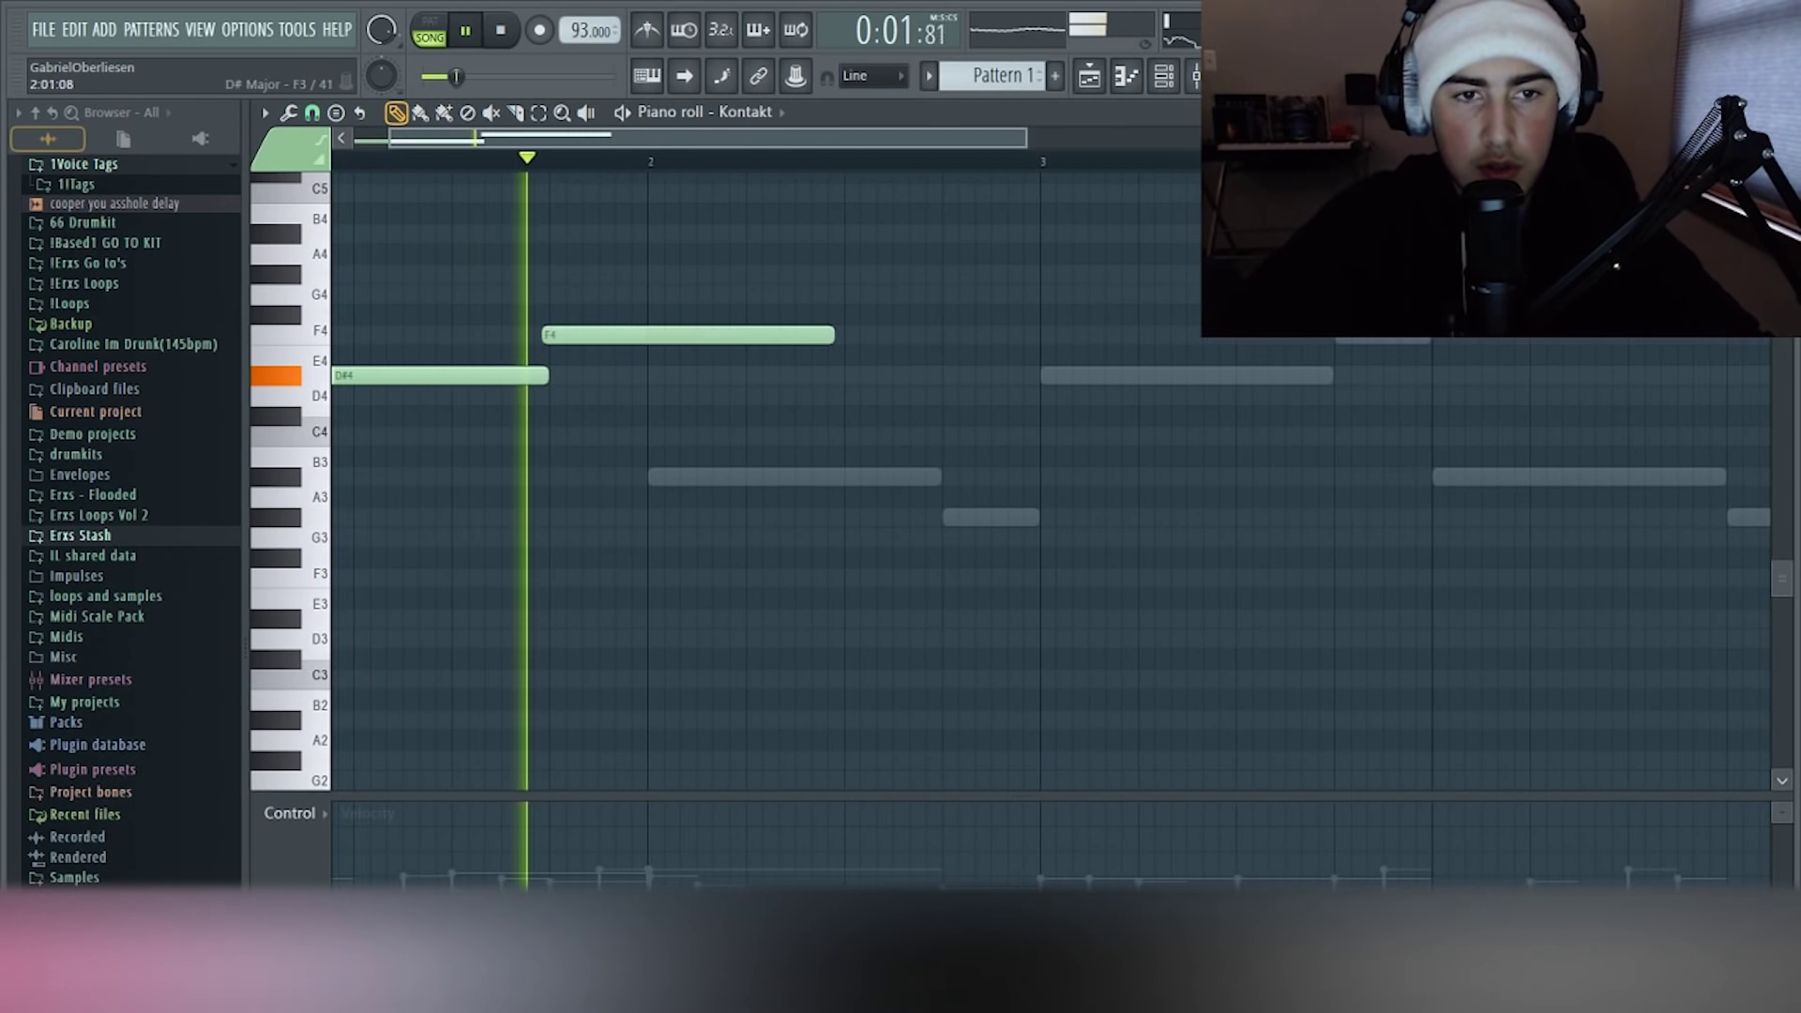
key(space)
key(space)
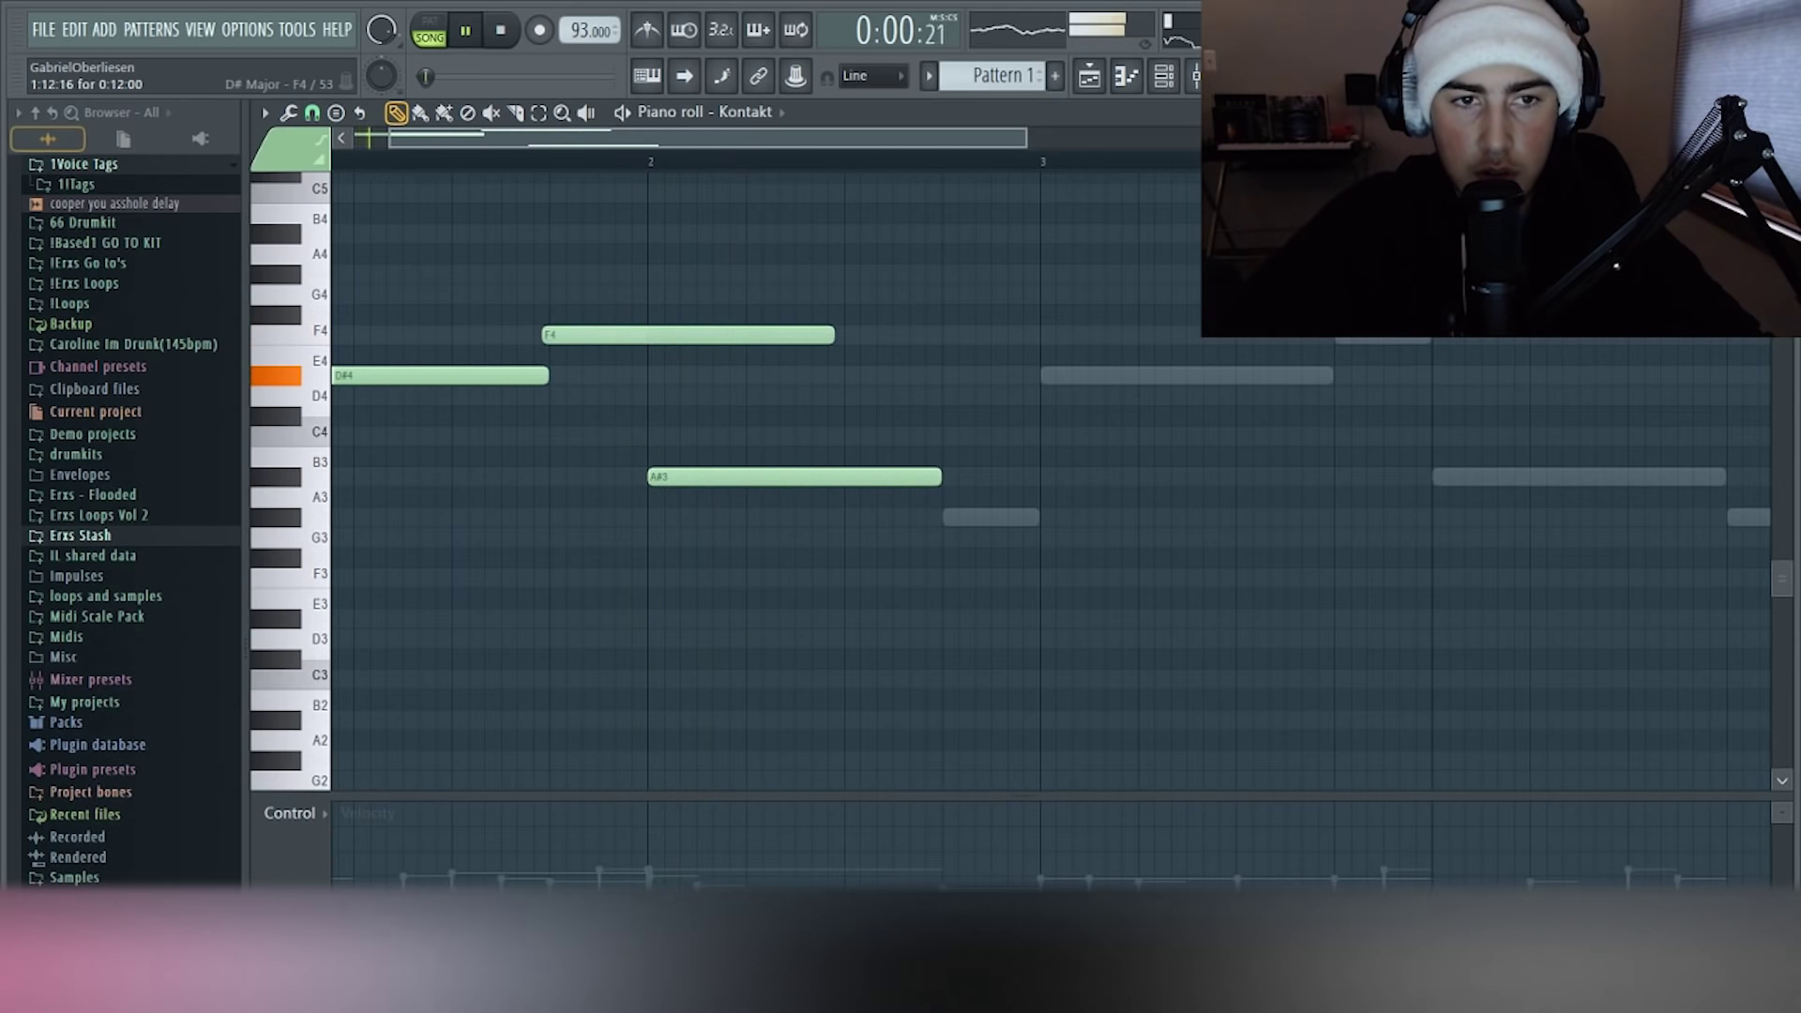
drag(651, 335, 587, 351)
scroll(659, 335, down, 2)
scroll(874, 507, up, 2)
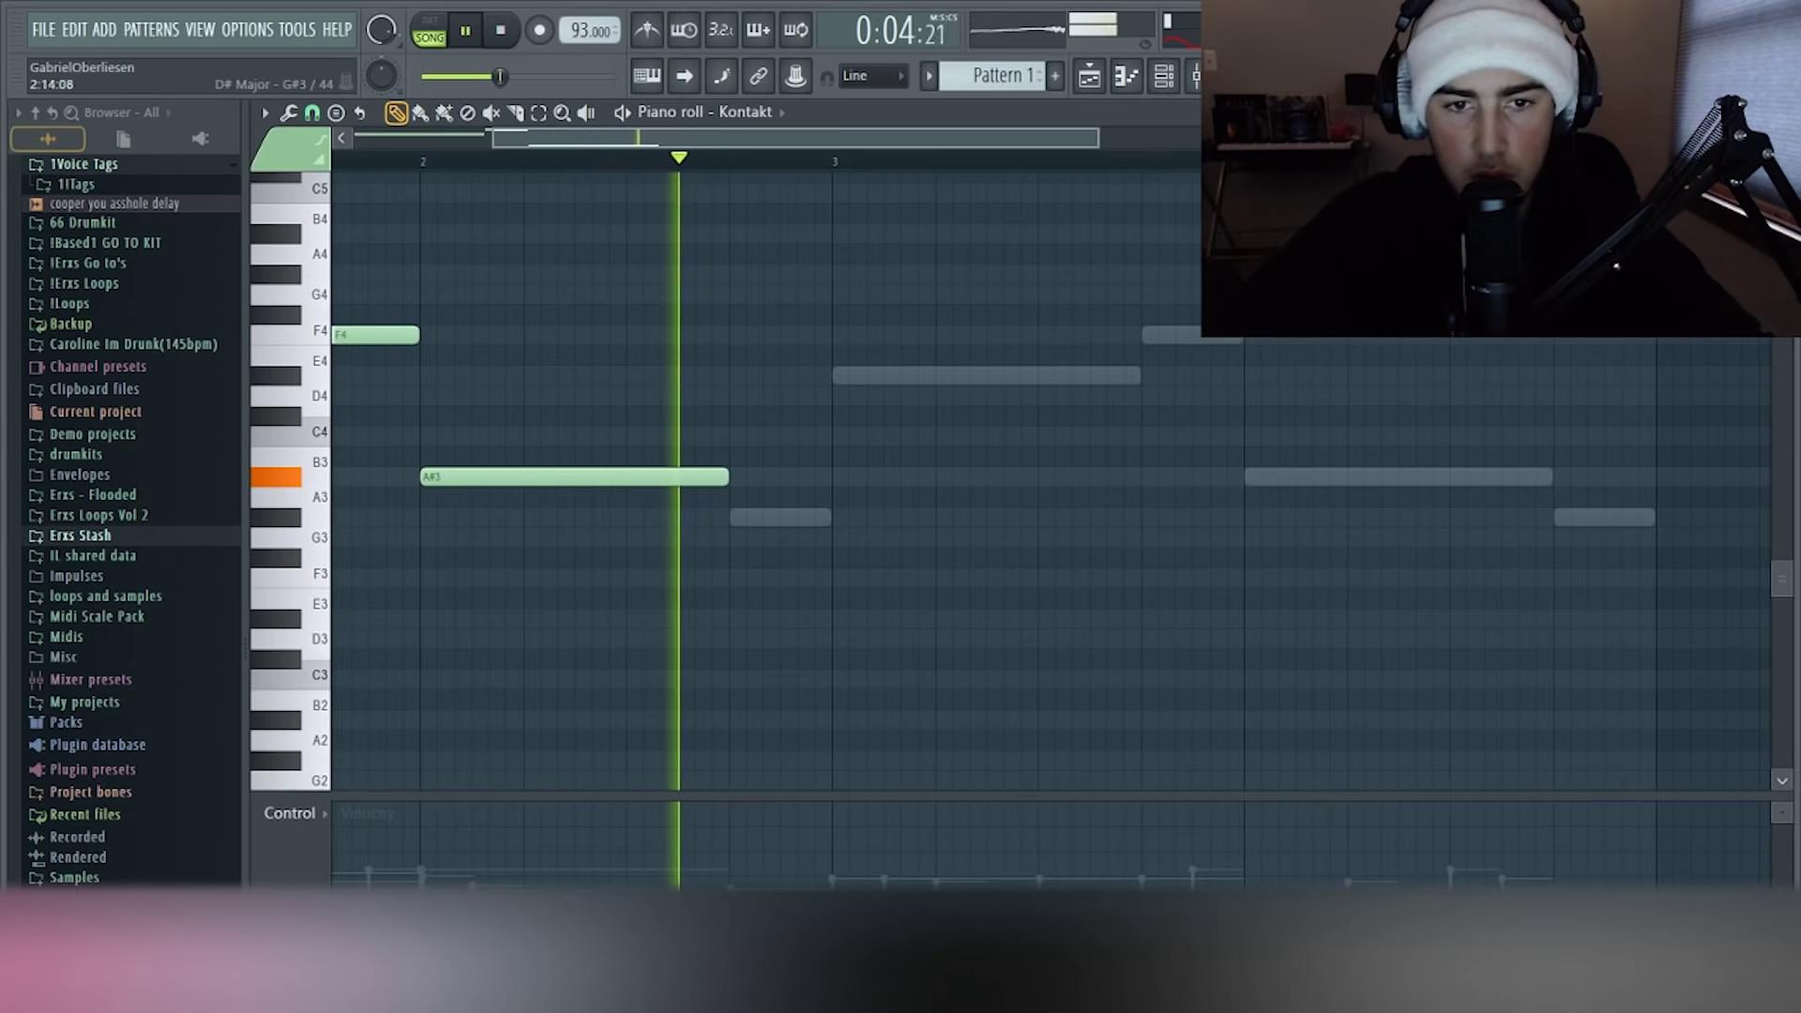
Add a G#3 note at the end of bar 2 and duplicate the two-bar bass phrase into bars 3 and 4
click(724, 517)
key(space)
drag(727, 517, 737, 517)
key(space)
key(ctrl+a)
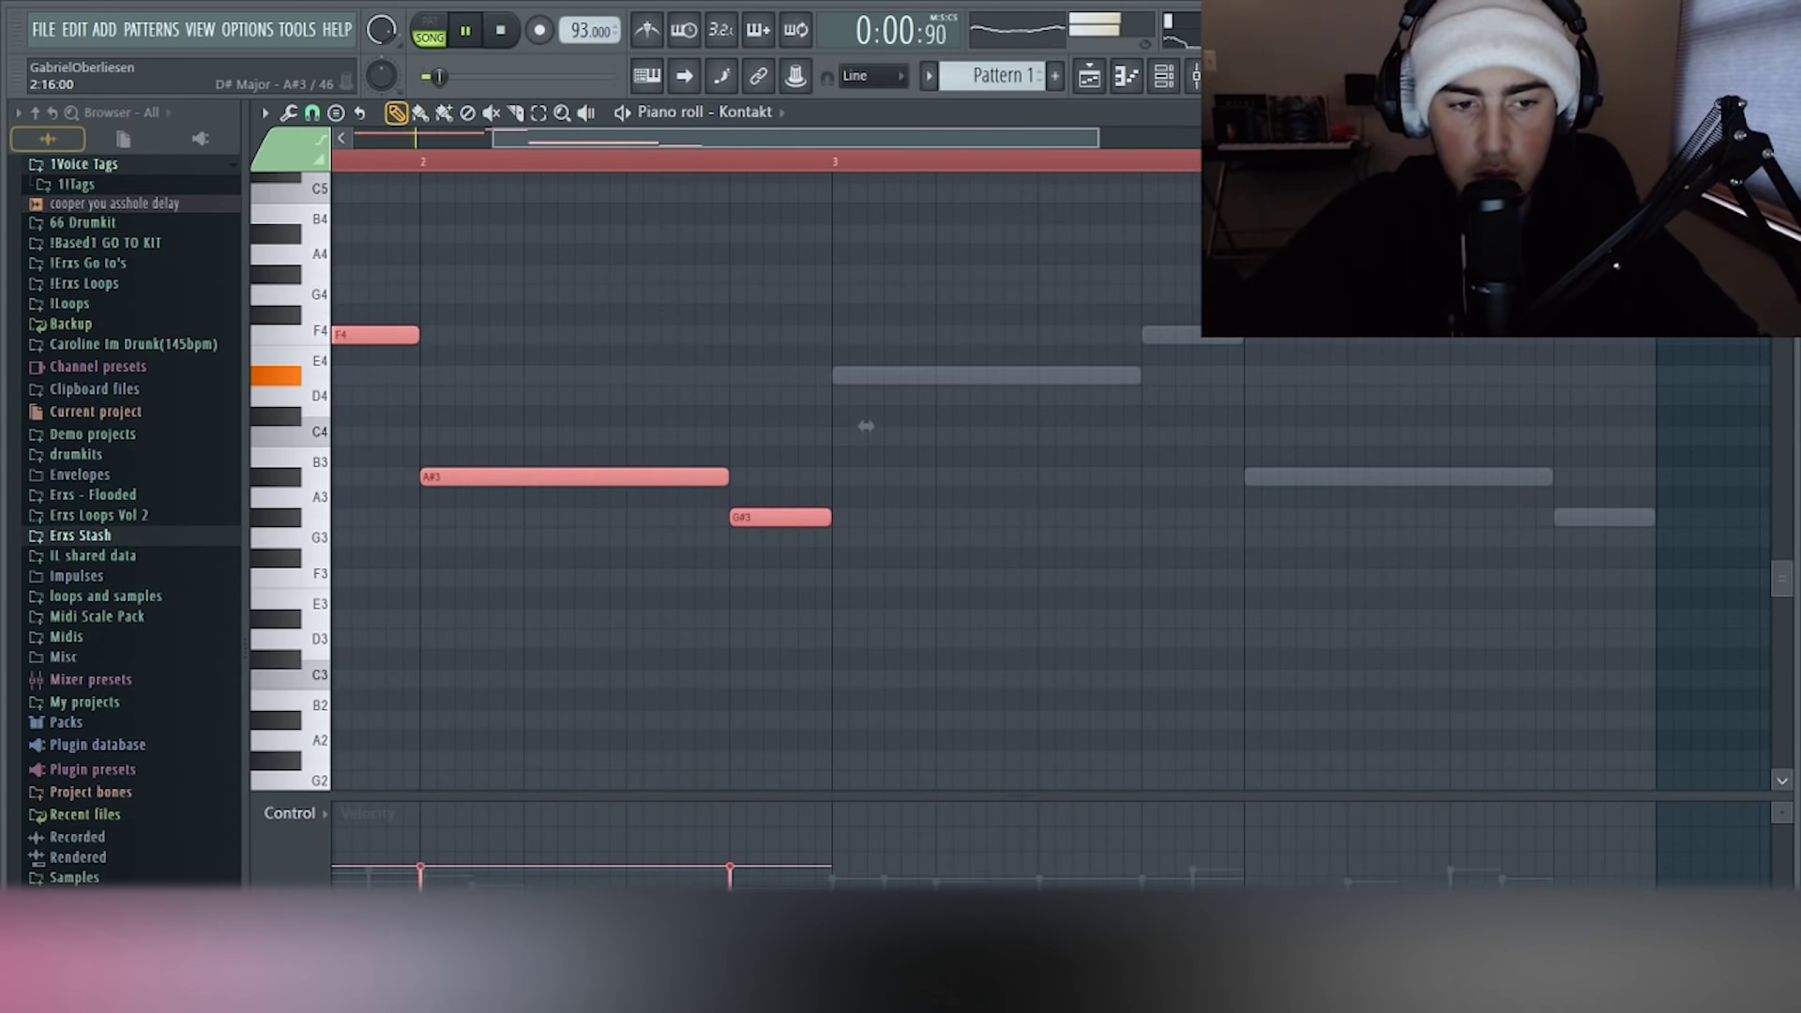
key(ctrl+d)
key(ctrl+b)
scroll(866, 425, down, 2)
Transpose all D#4 and F4 bass notes down one octave to D#3 and F3 and replay the loop
drag(1190, 425, 334, 205)
key(space)
key(ctrl+Down)
key(space)
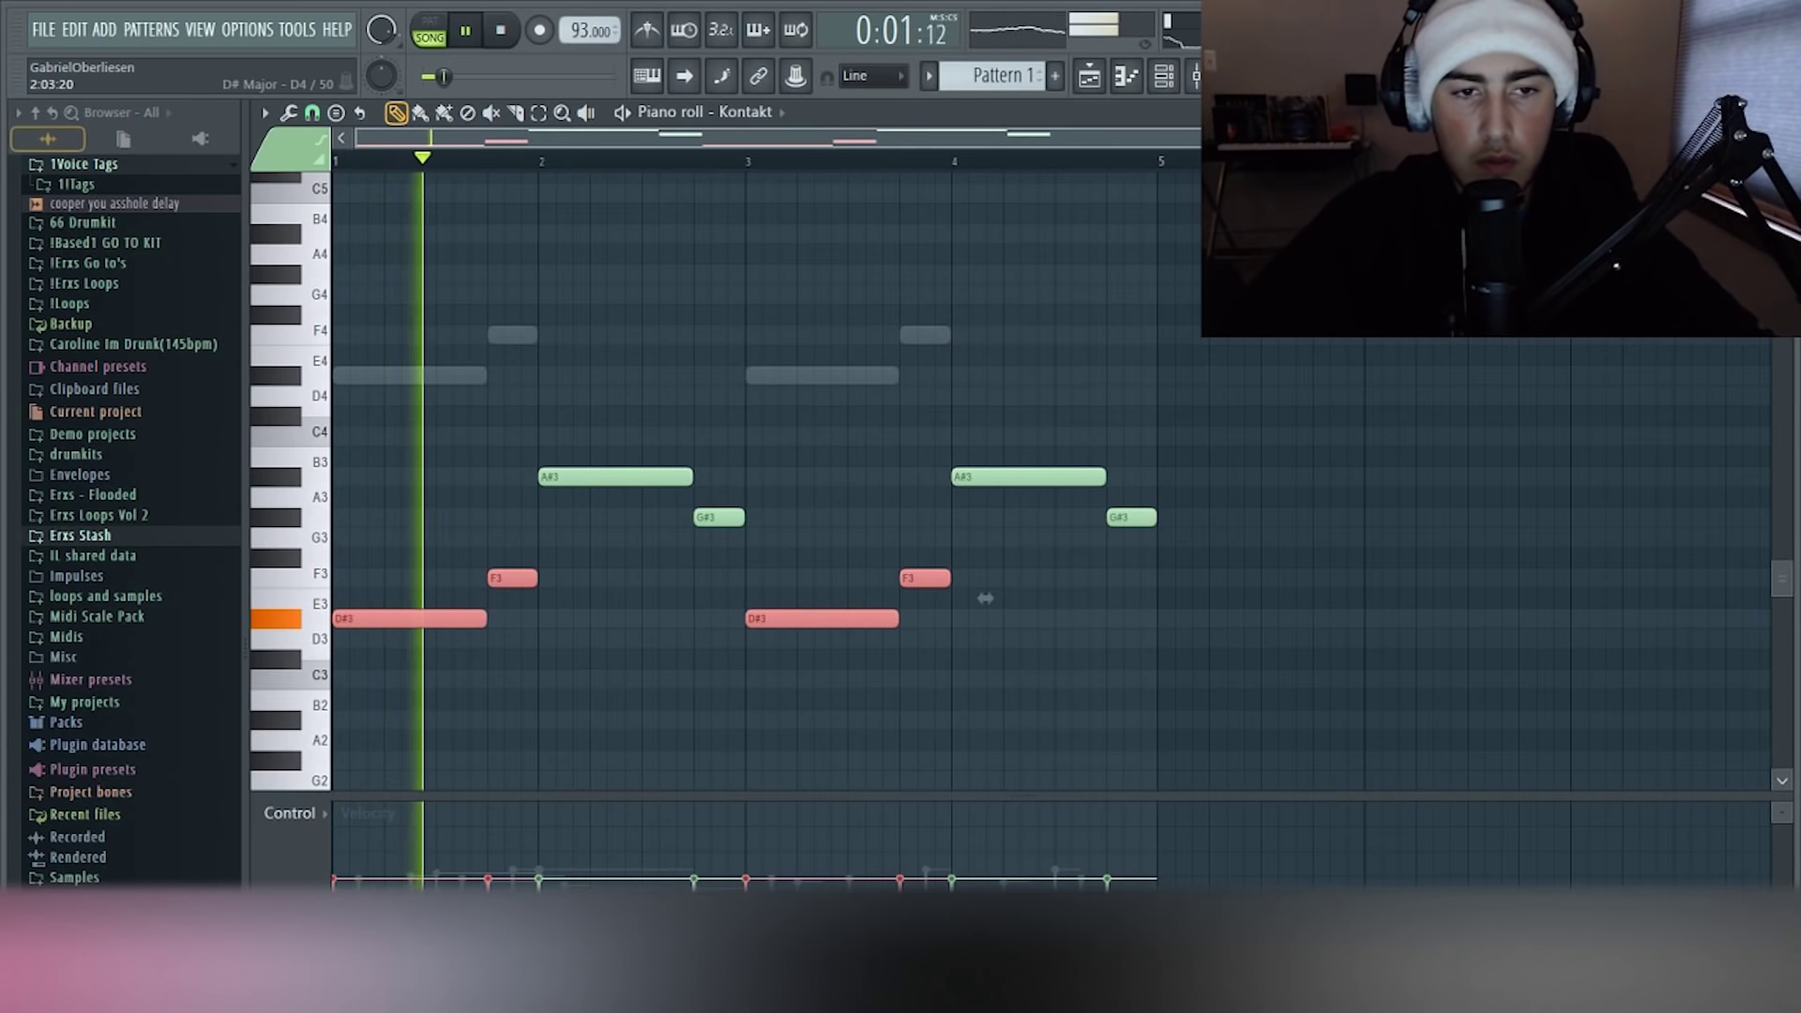
key(ctrl+d)
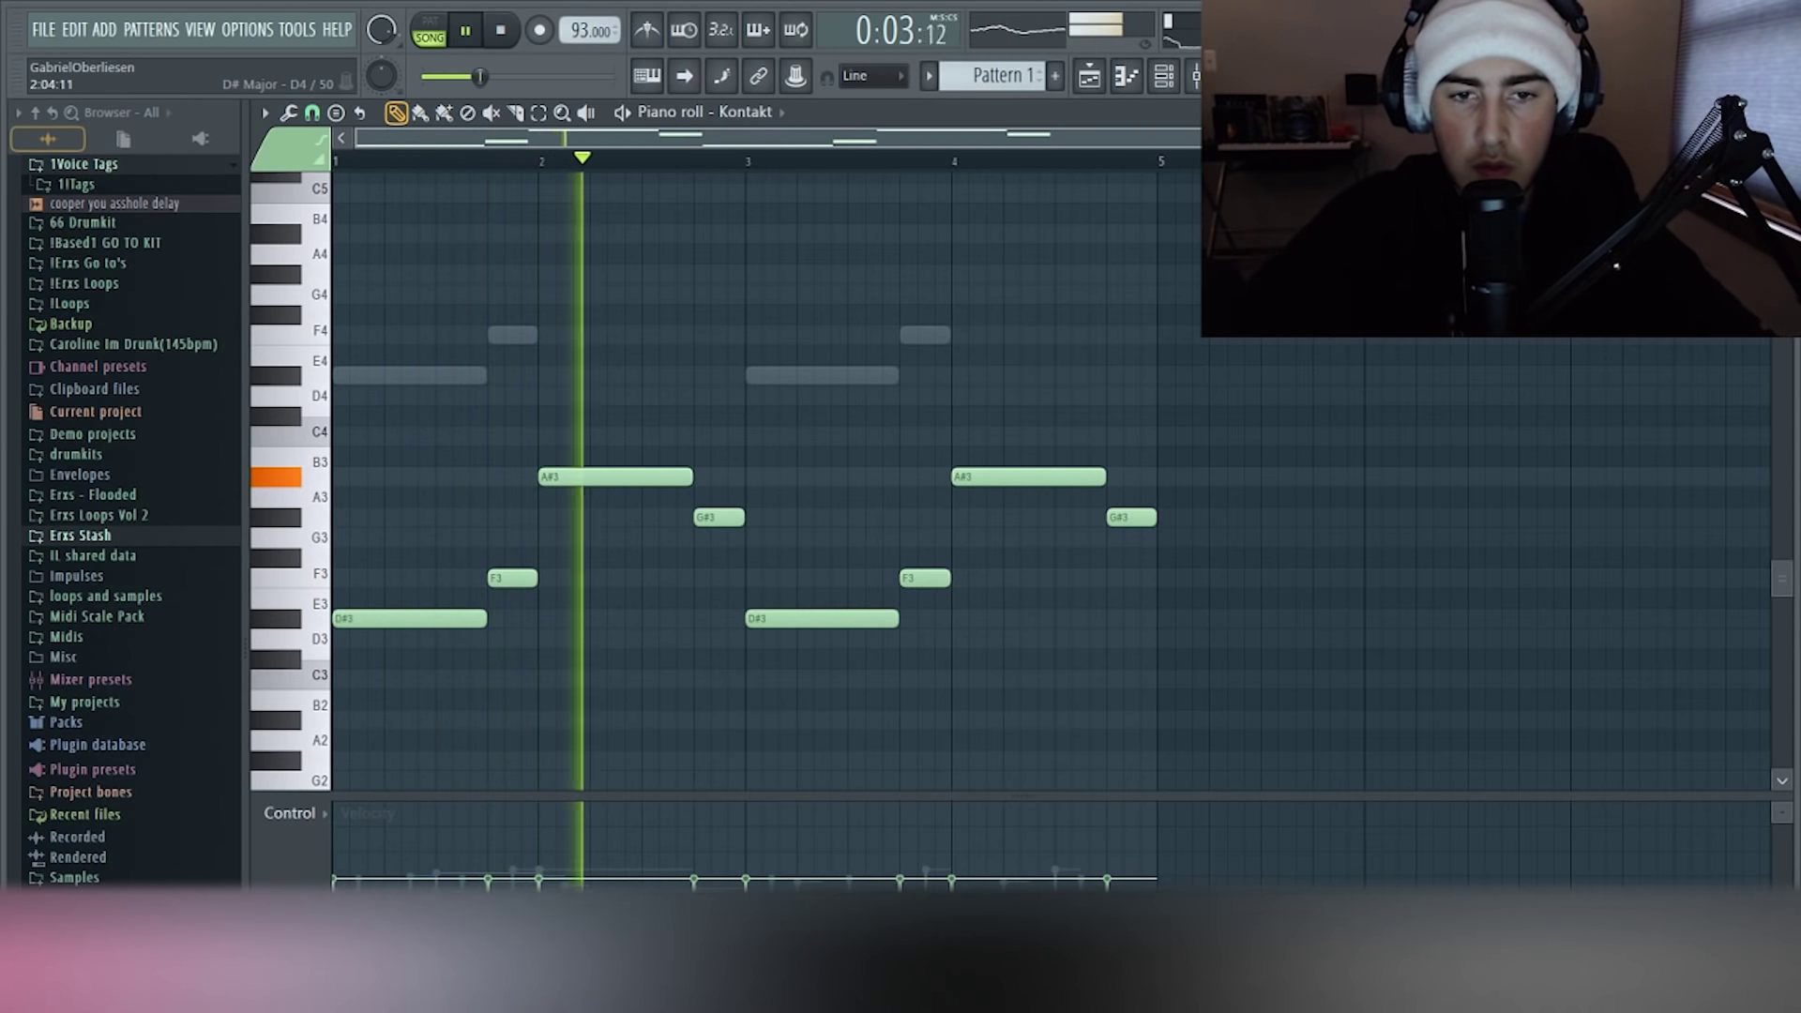
Load Guitar Rig 5 on mixer Insert 2 and apply the Vintage Bass preset from the Bass Amps category
scroll(985, 599, down, 1)
scroll(1051, 481, down, 1)
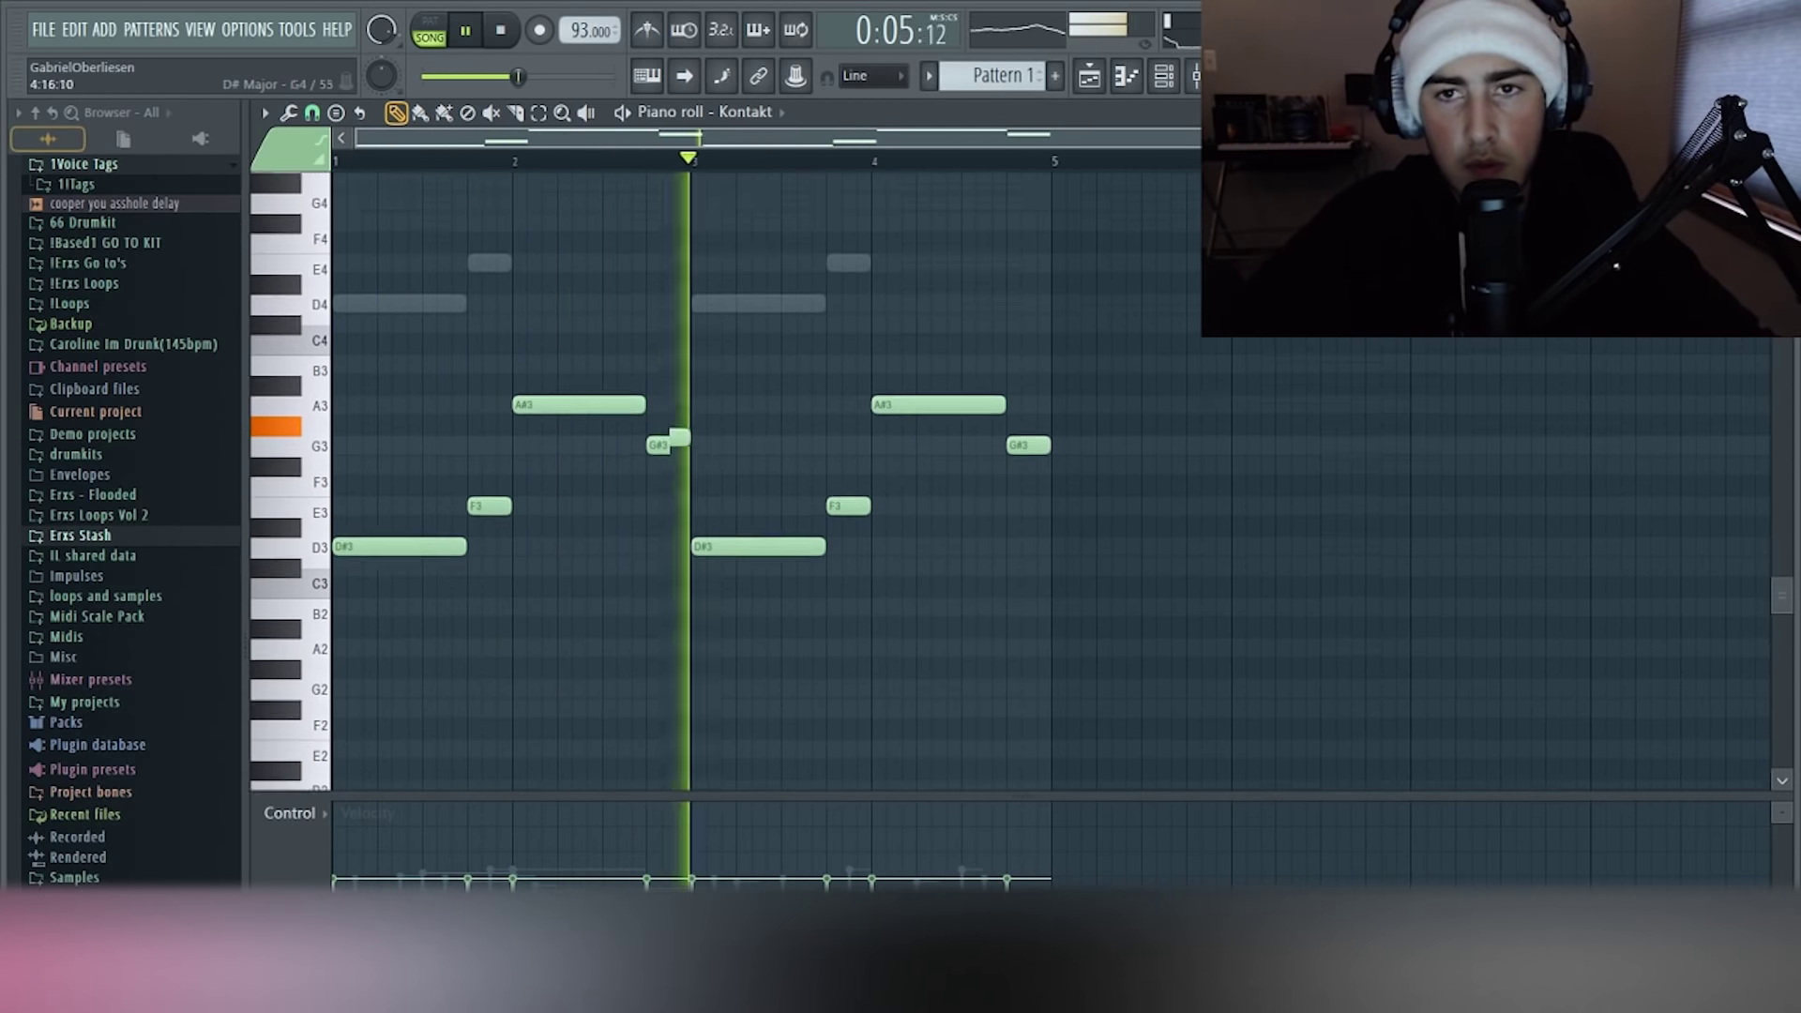
click(1201, 76)
key(space)
click(1540, 224)
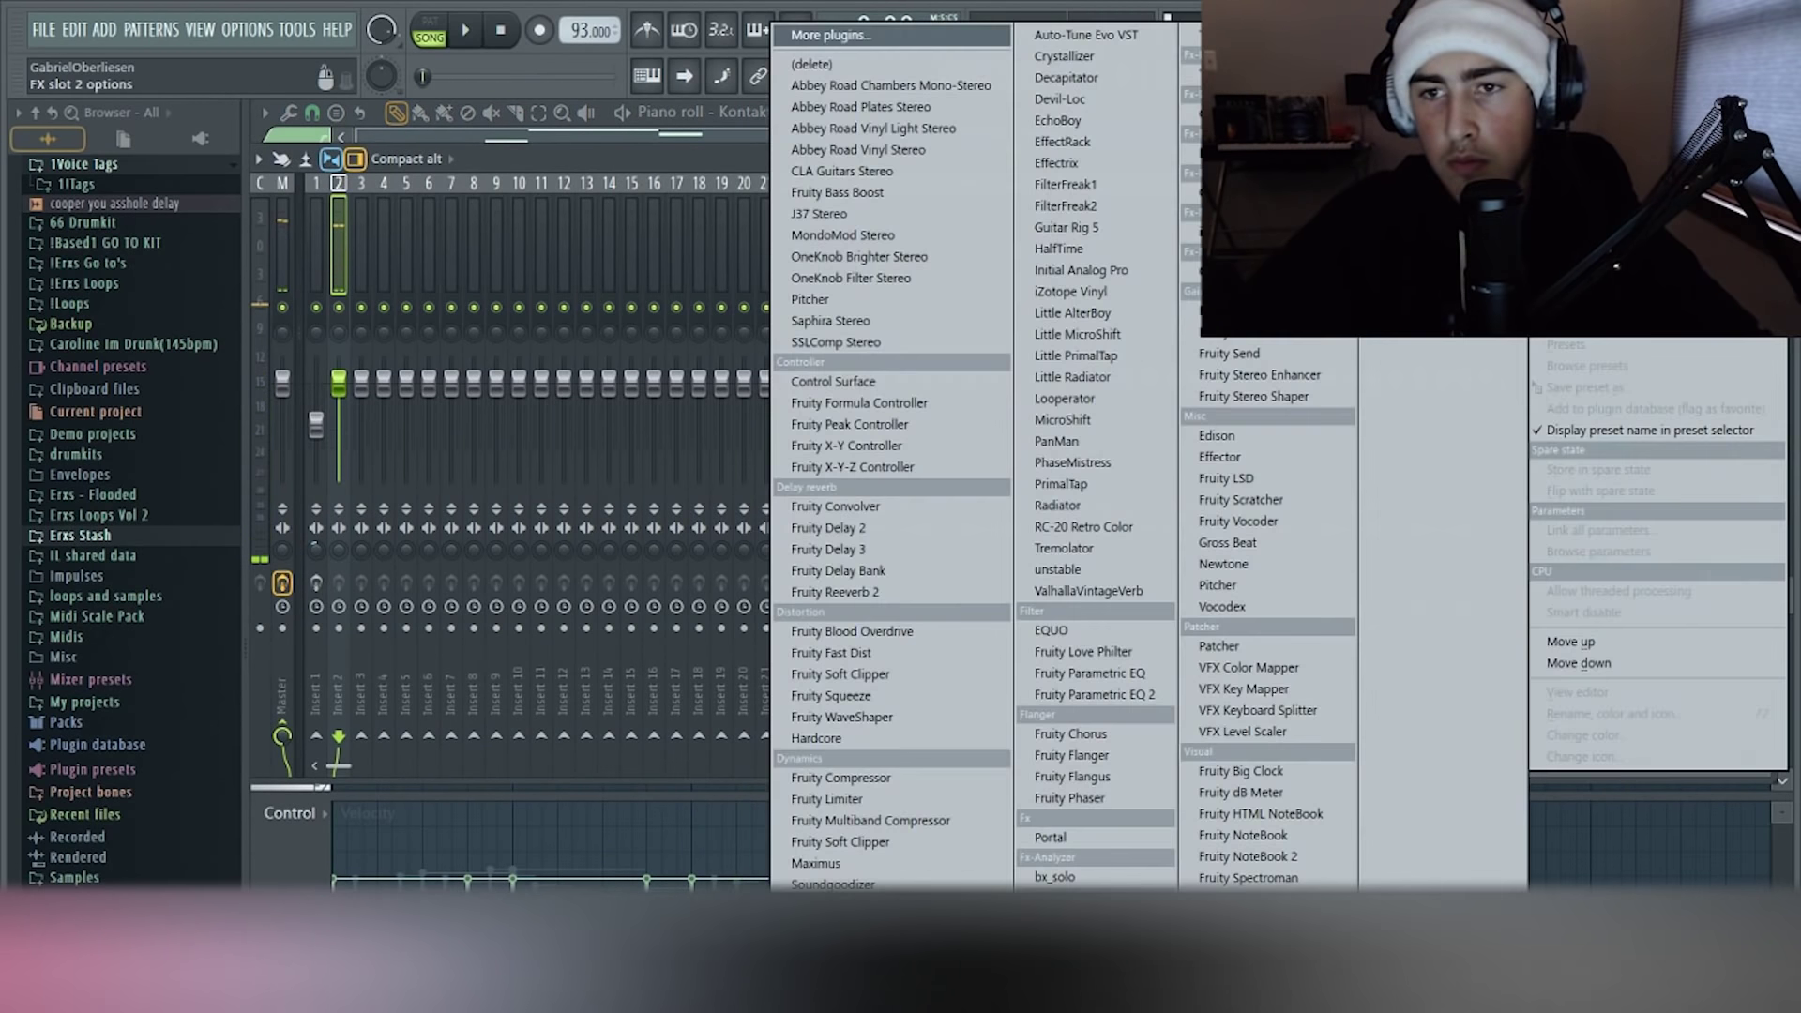
click(1064, 227)
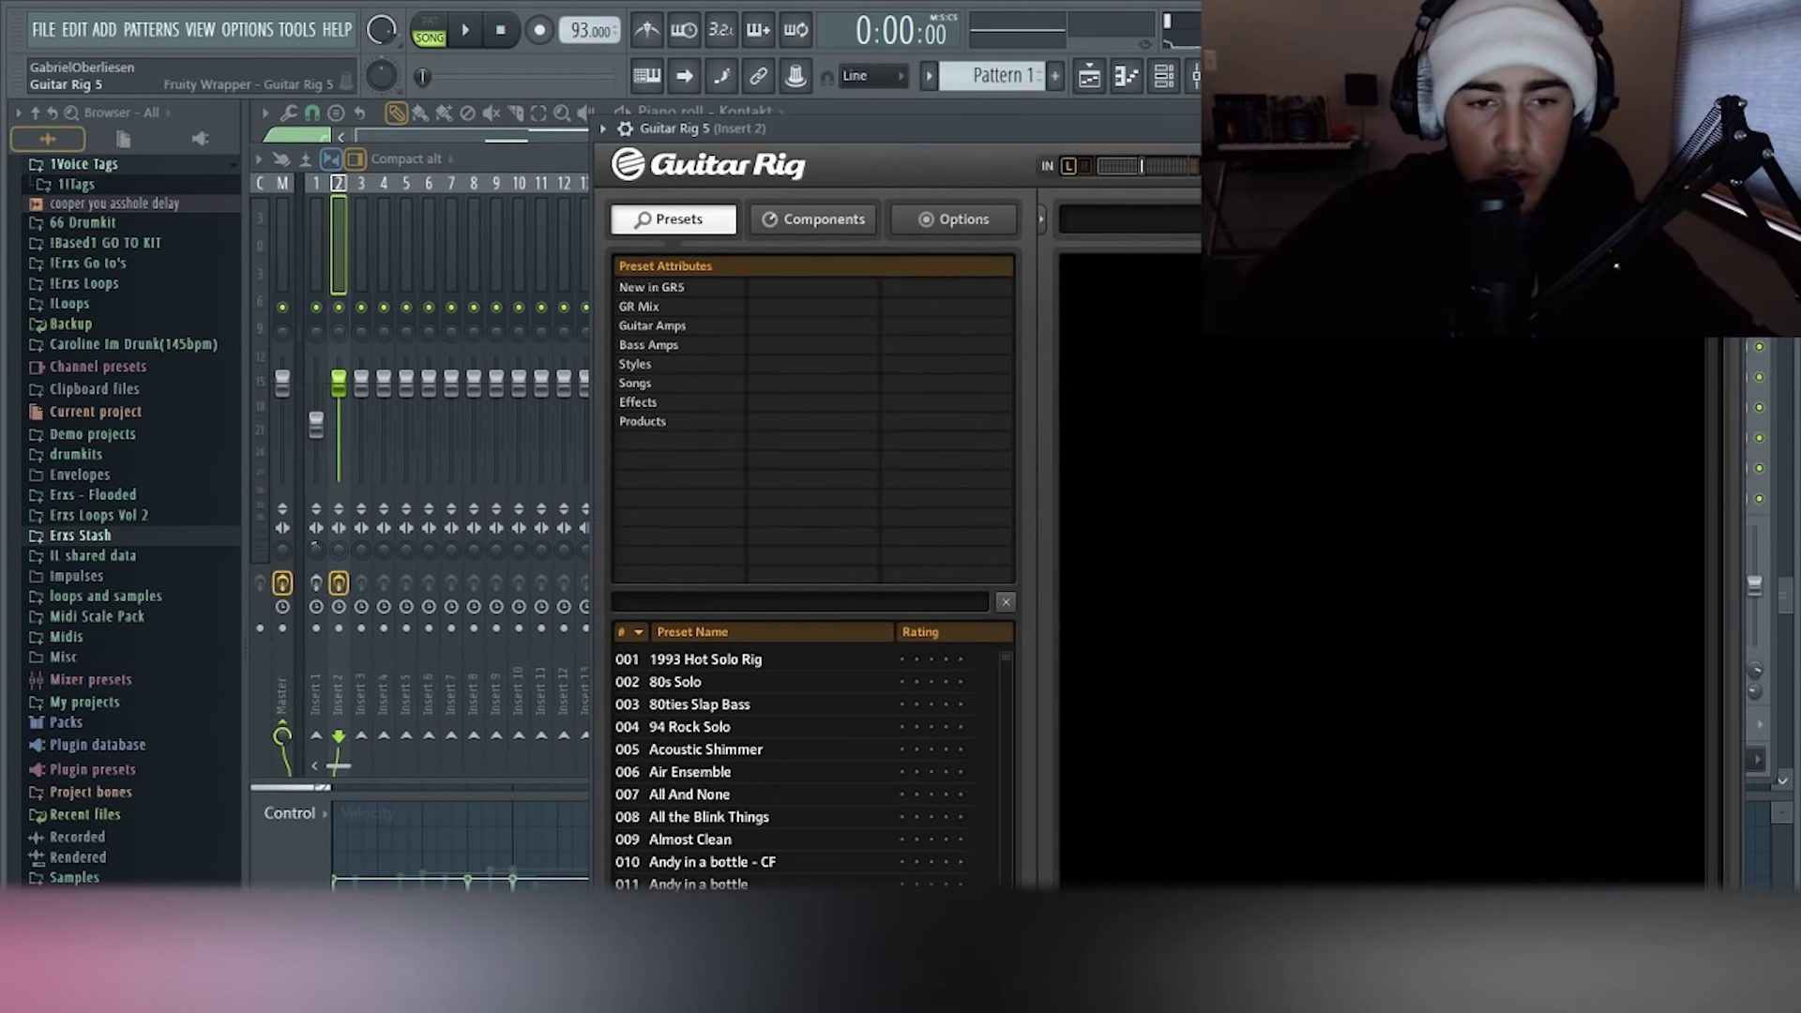
click(662, 345)
scroll(797, 769, down, 8)
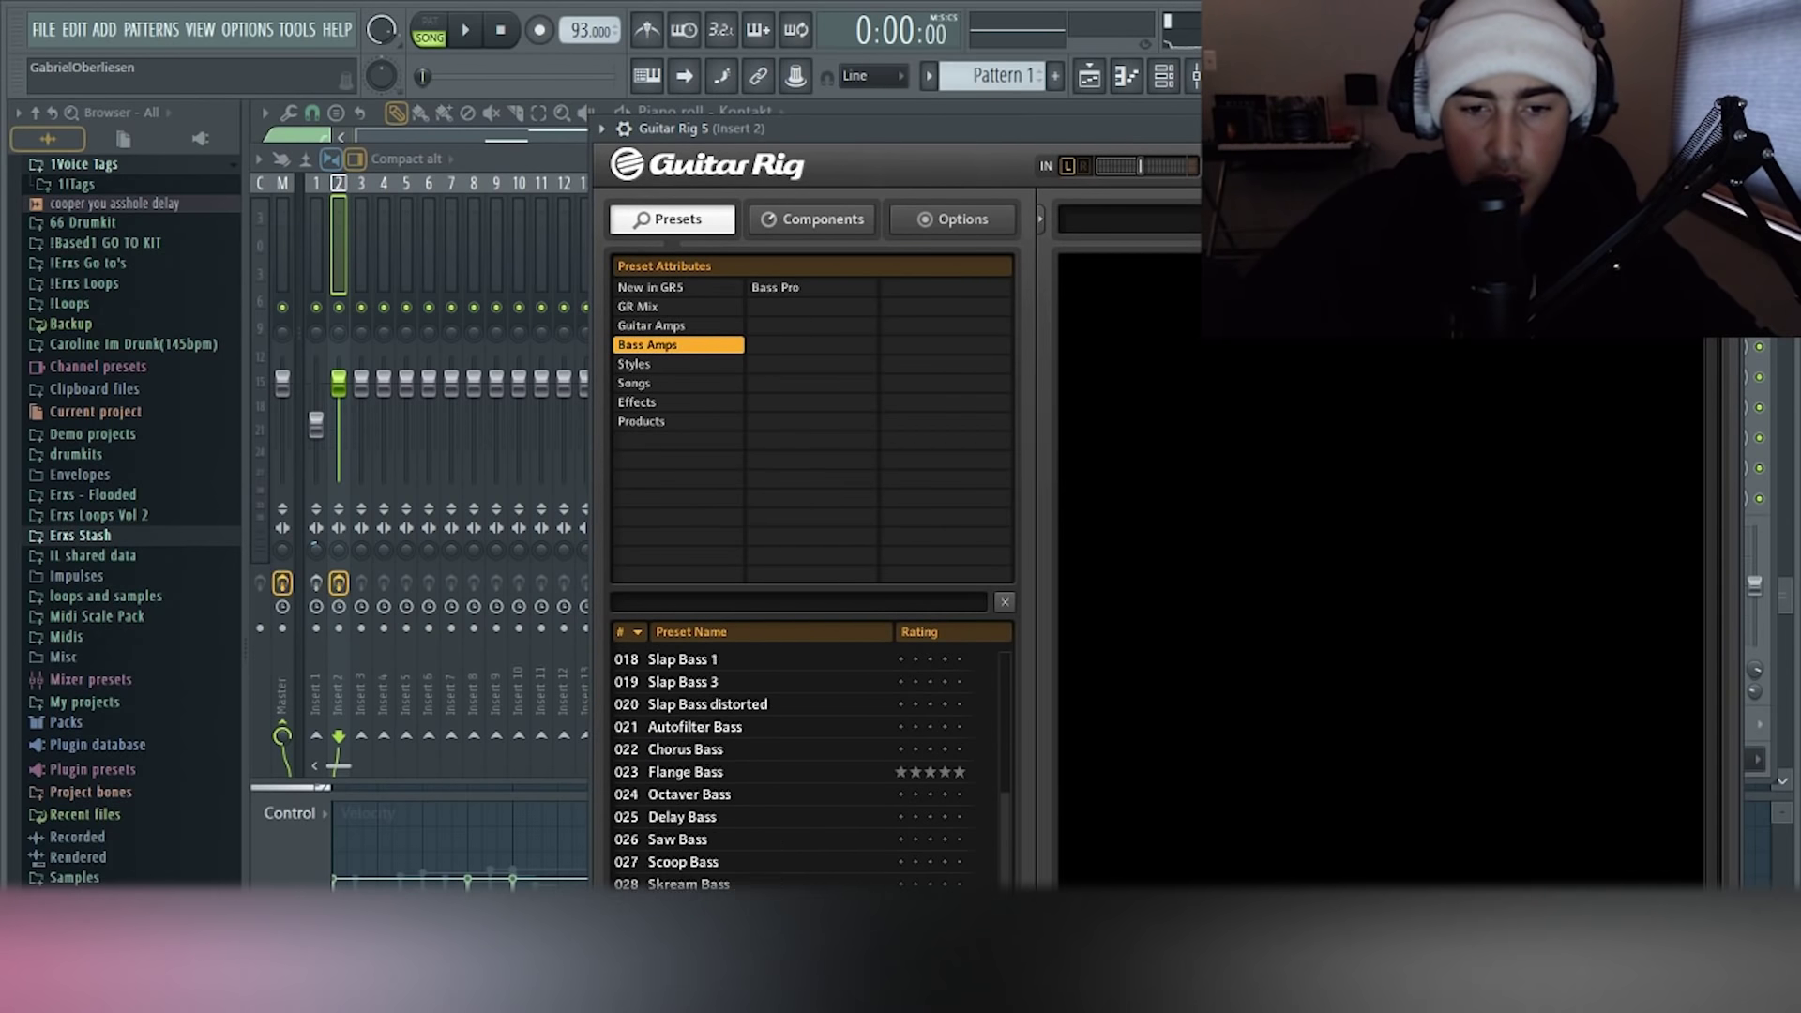
double_click(690, 836)
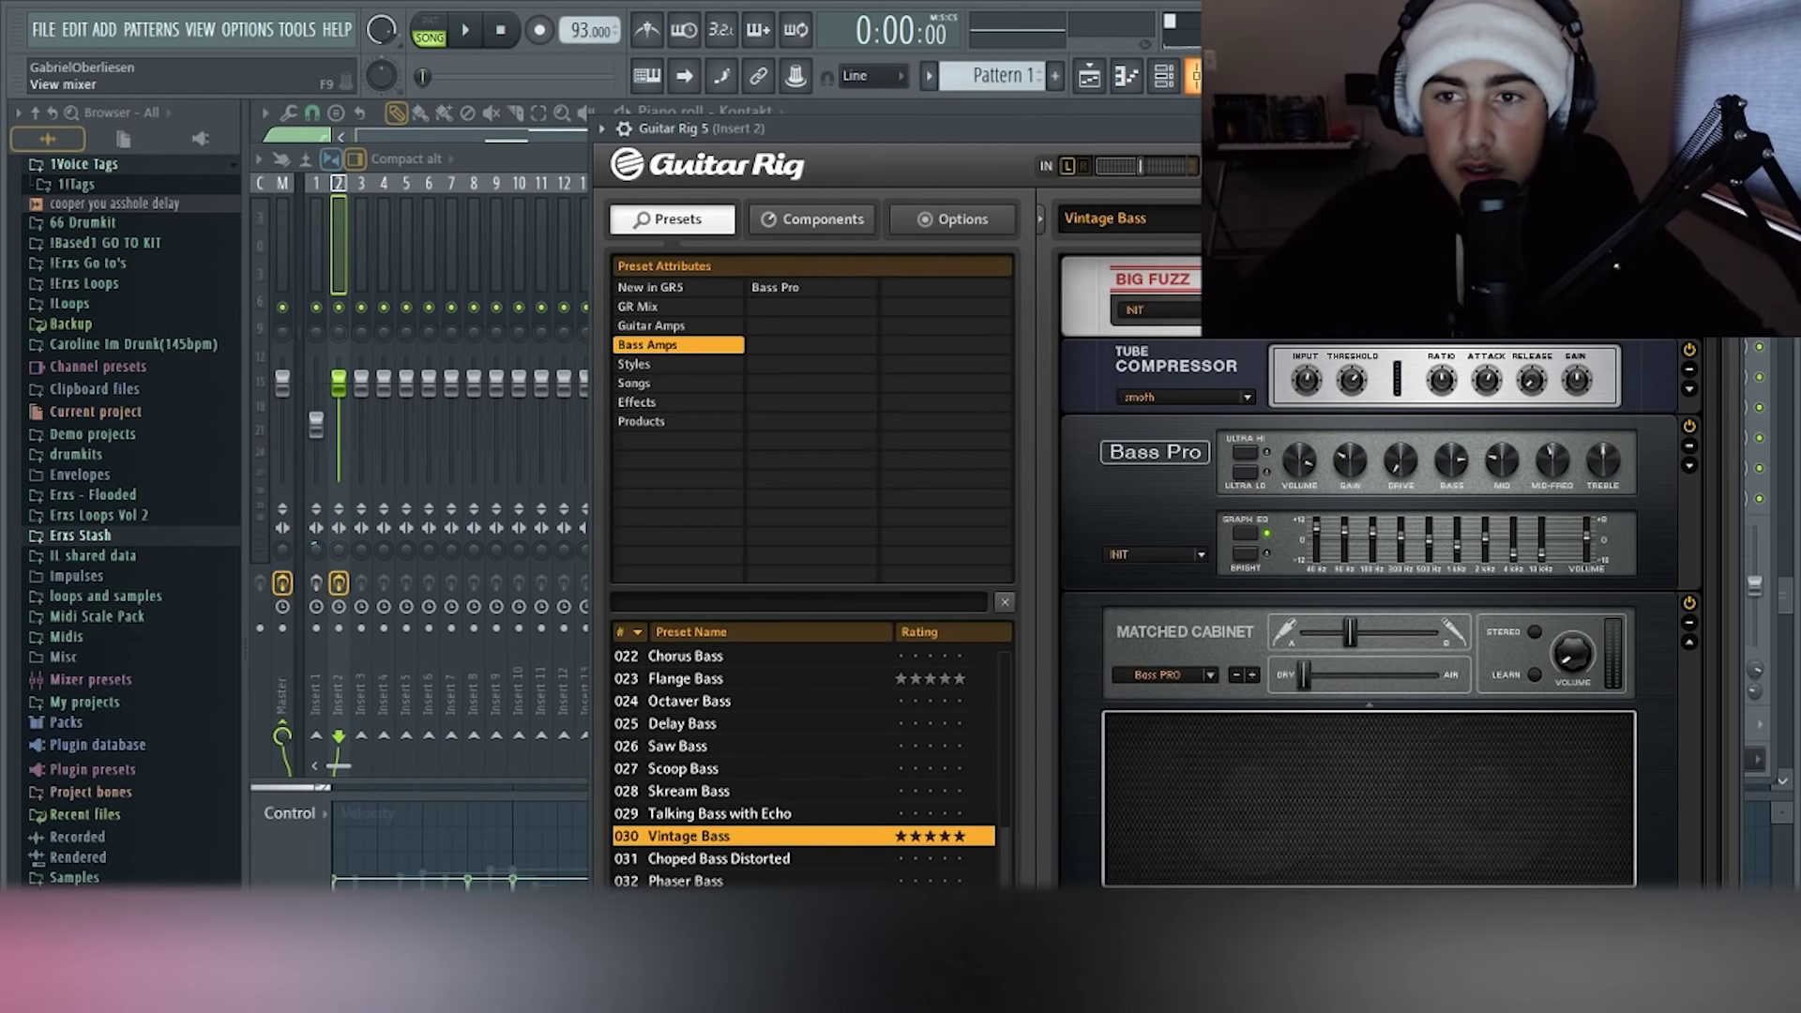
Lower the Insert 2 volume in the mixer, rechecking Guitar Rig 5 and playing the loop
click(1202, 76)
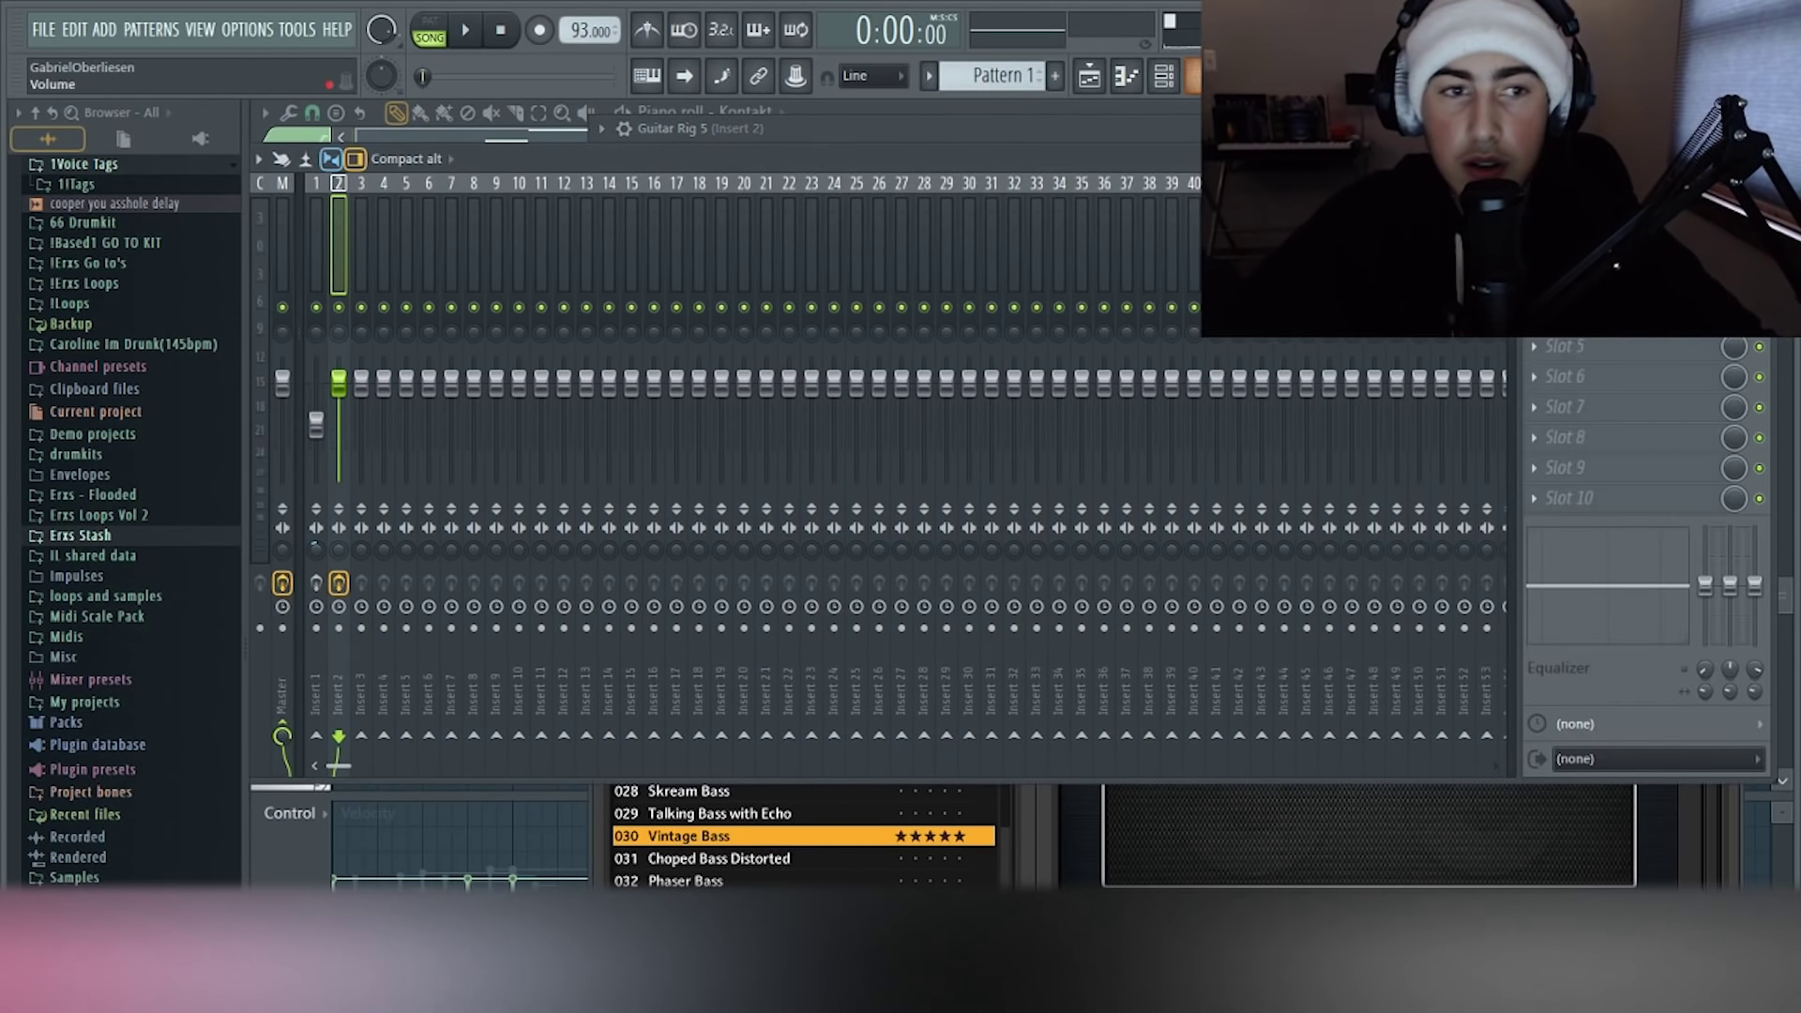
click(1164, 76)
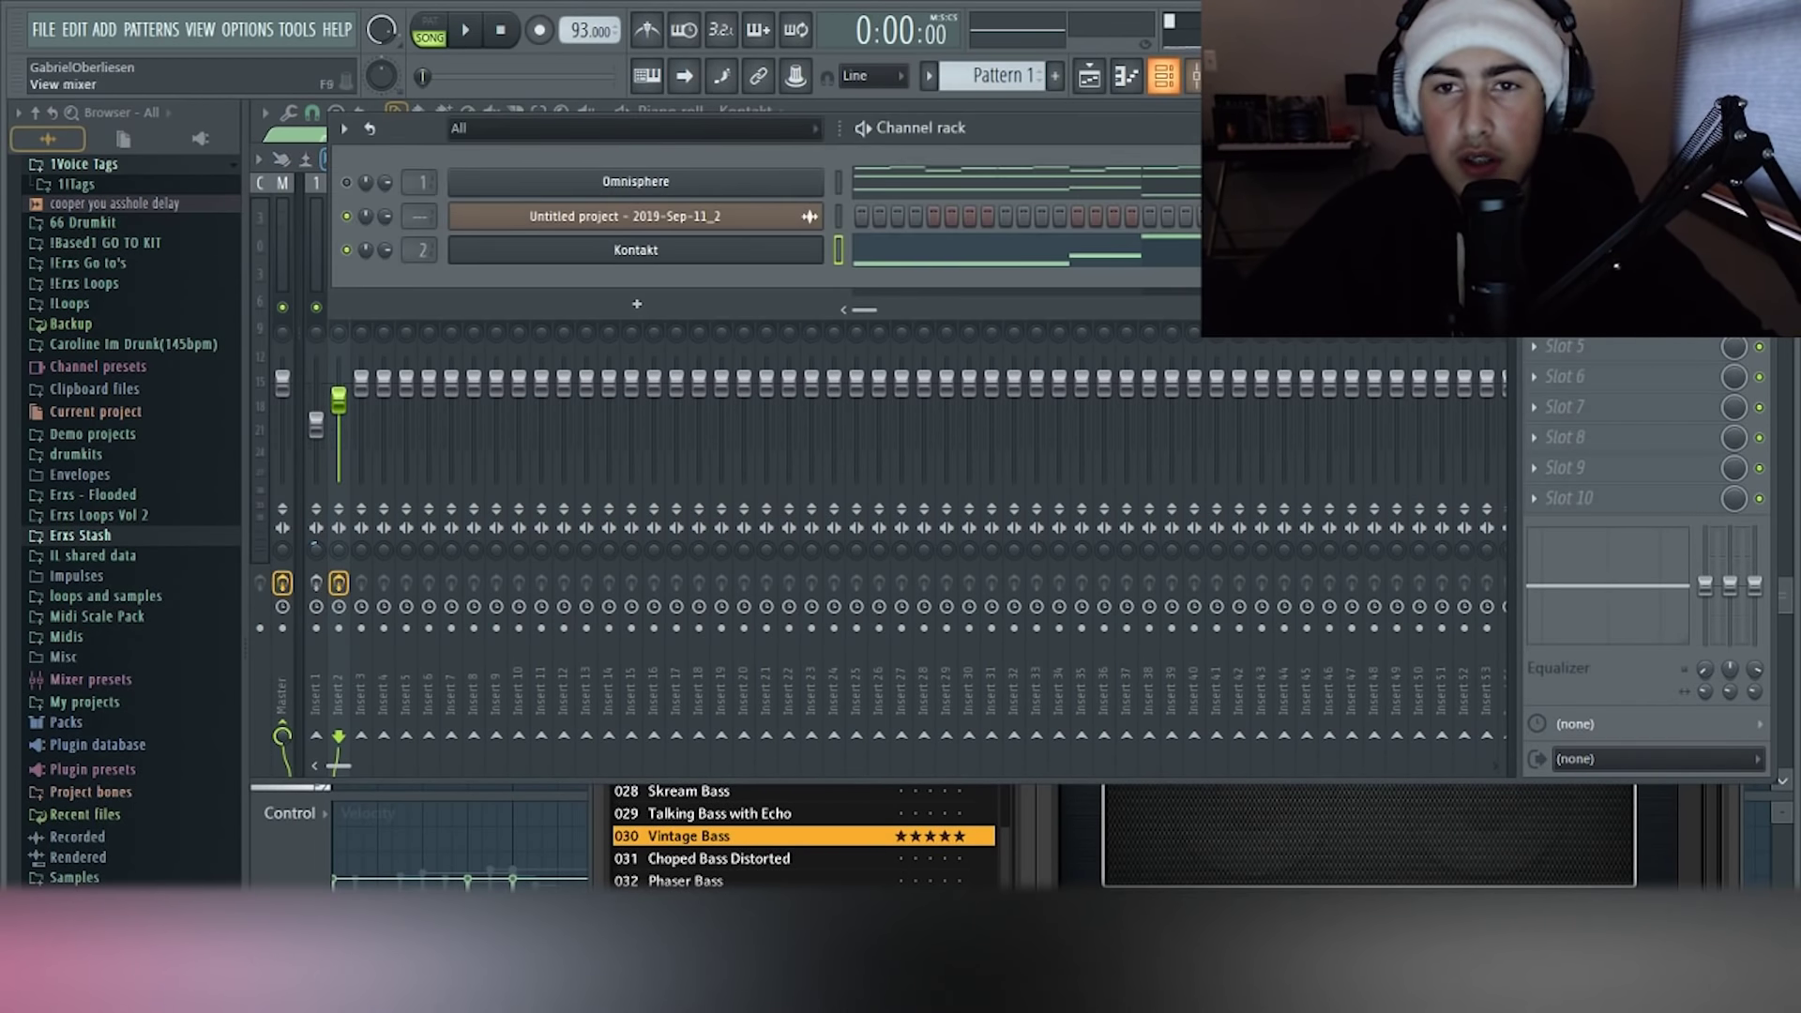
click(1202, 76)
click(1613, 251)
click(1614, 254)
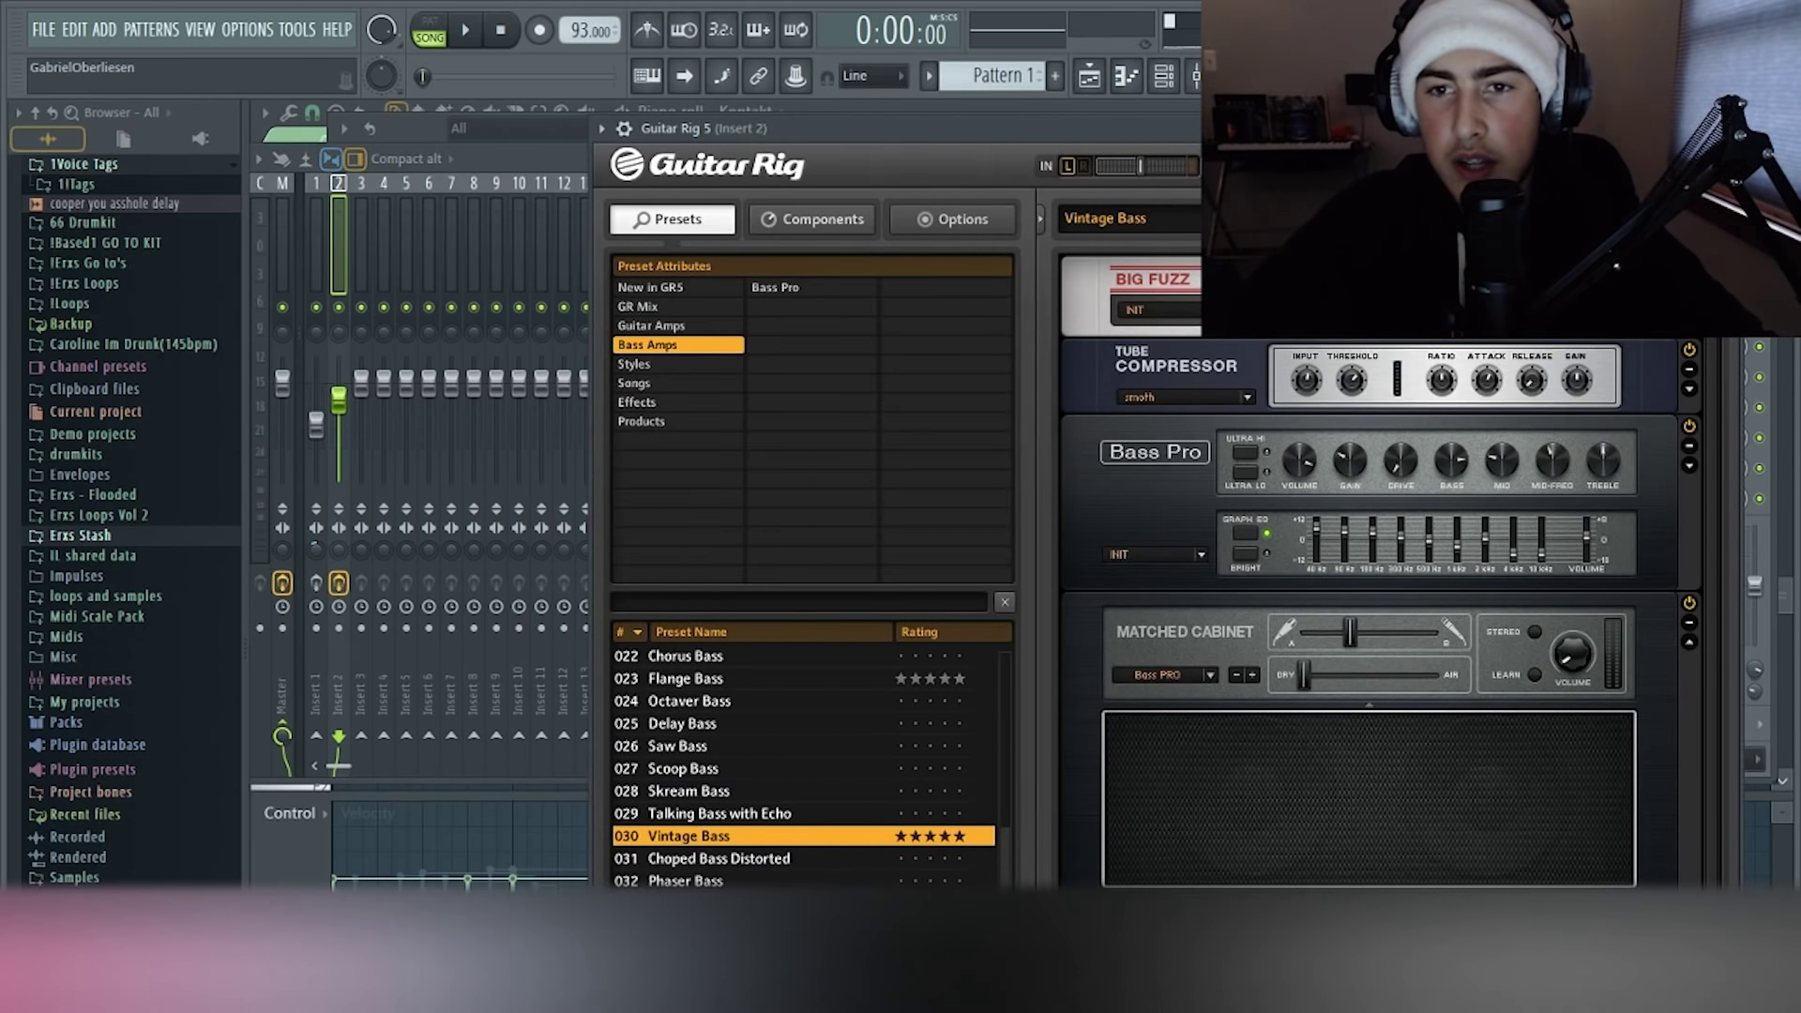
click(1199, 76)
key(space)
drag(338, 401, 339, 420)
Add Fruity Parametric EQ 2 to Insert 2 and adjust two of its bands during playback
click(1534, 316)
click(1093, 695)
key(space)
drag(566, 399, 611, 377)
drag(666, 398, 591, 366)
key(space)
Show all channels in the channel rack, open Ample Guitar M and inspect the mixer's Insert 3 and Insert 1
key(F6)
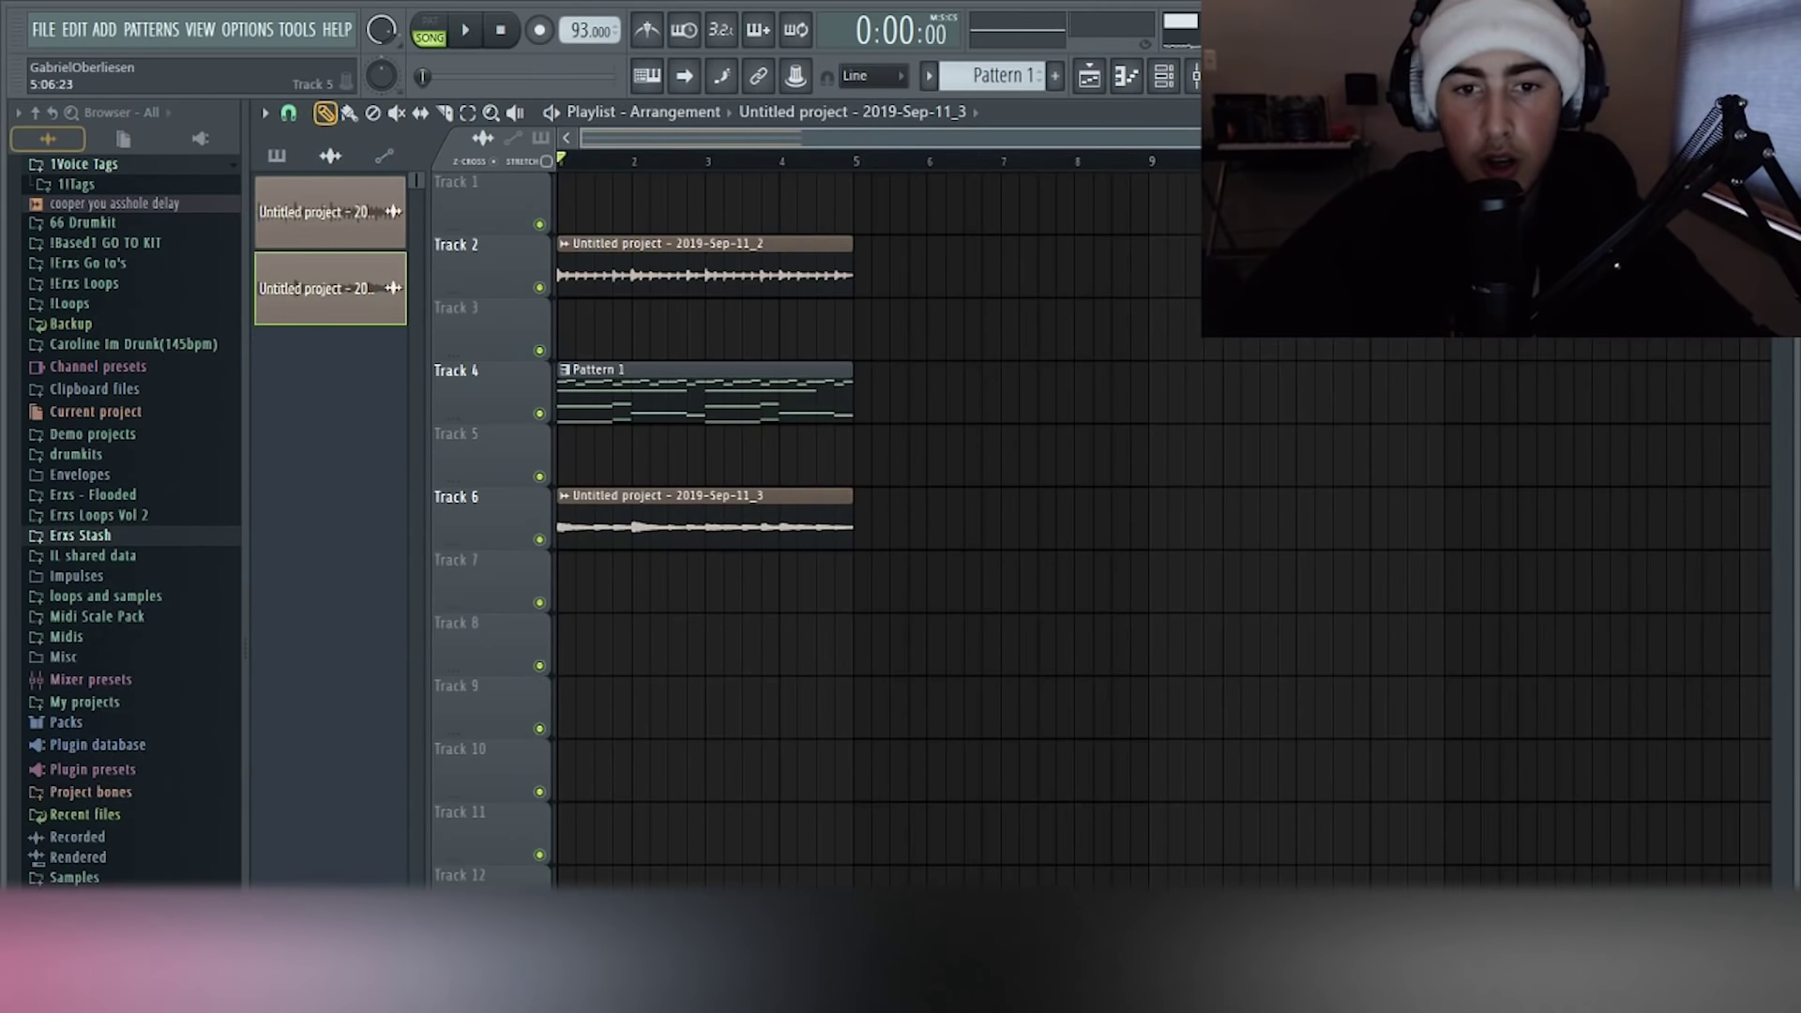
scroll(850, 450, up, 3)
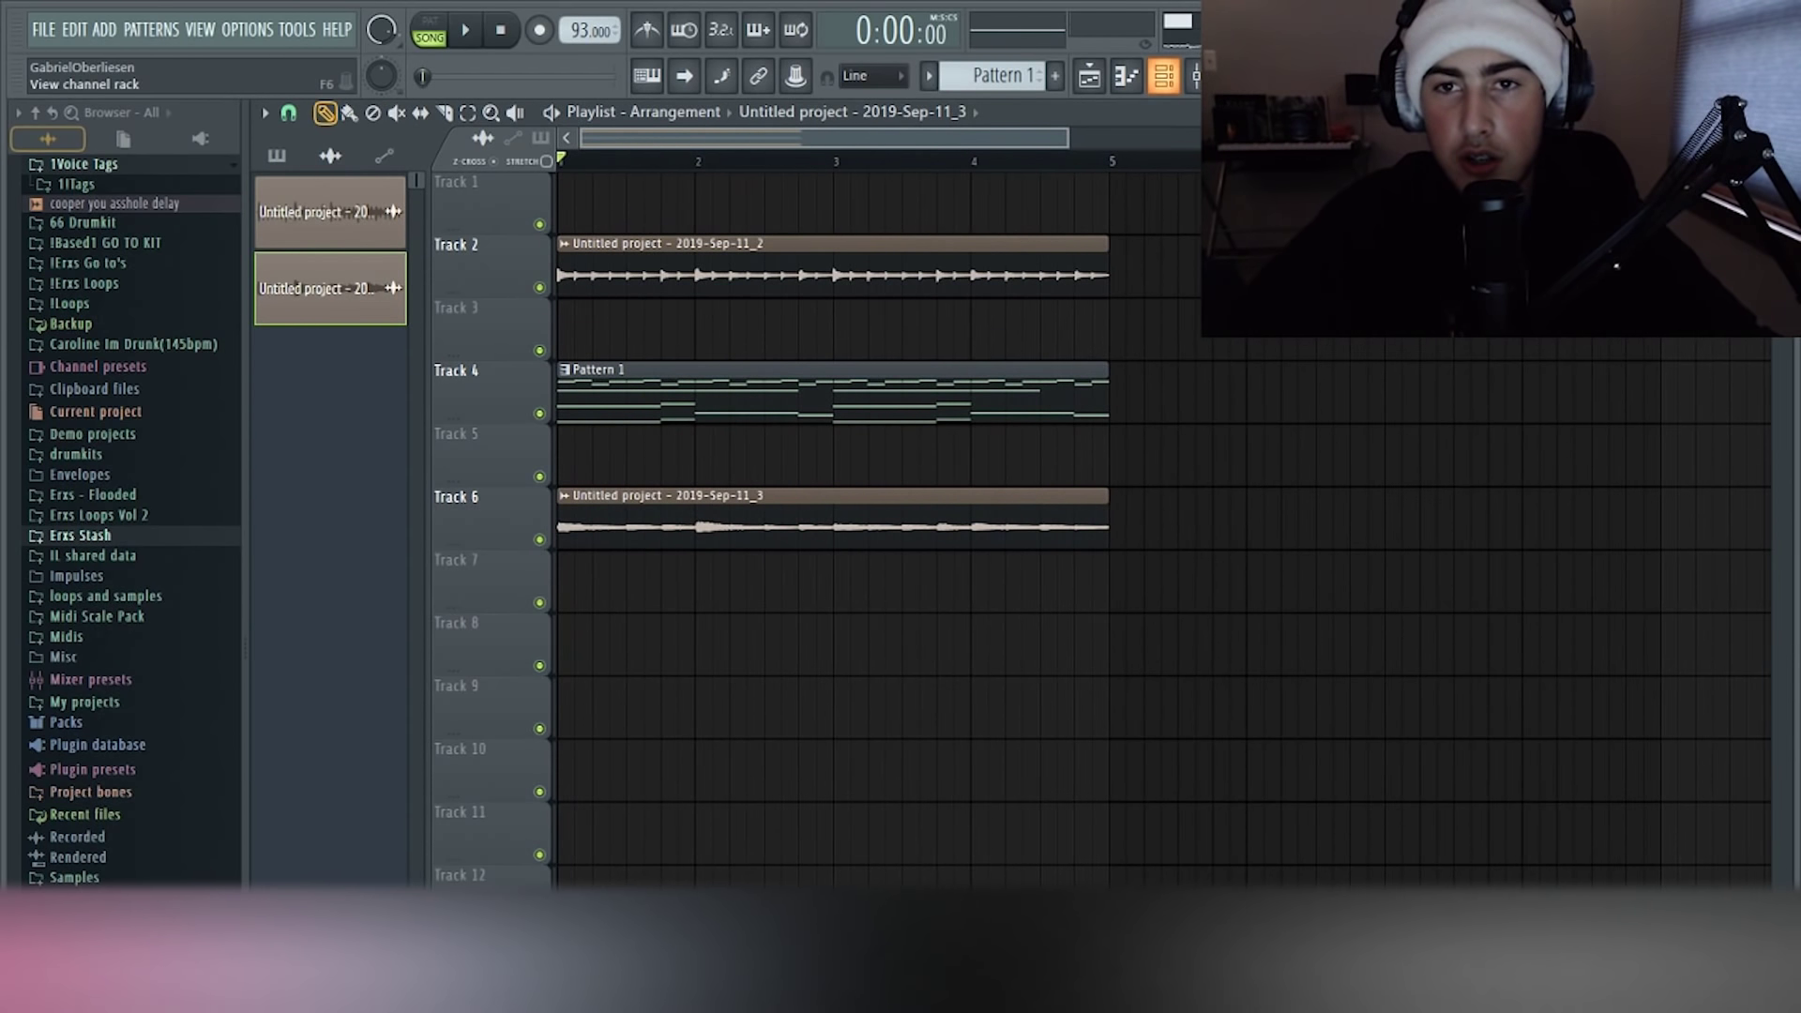
click(1164, 76)
click(634, 128)
click(458, 153)
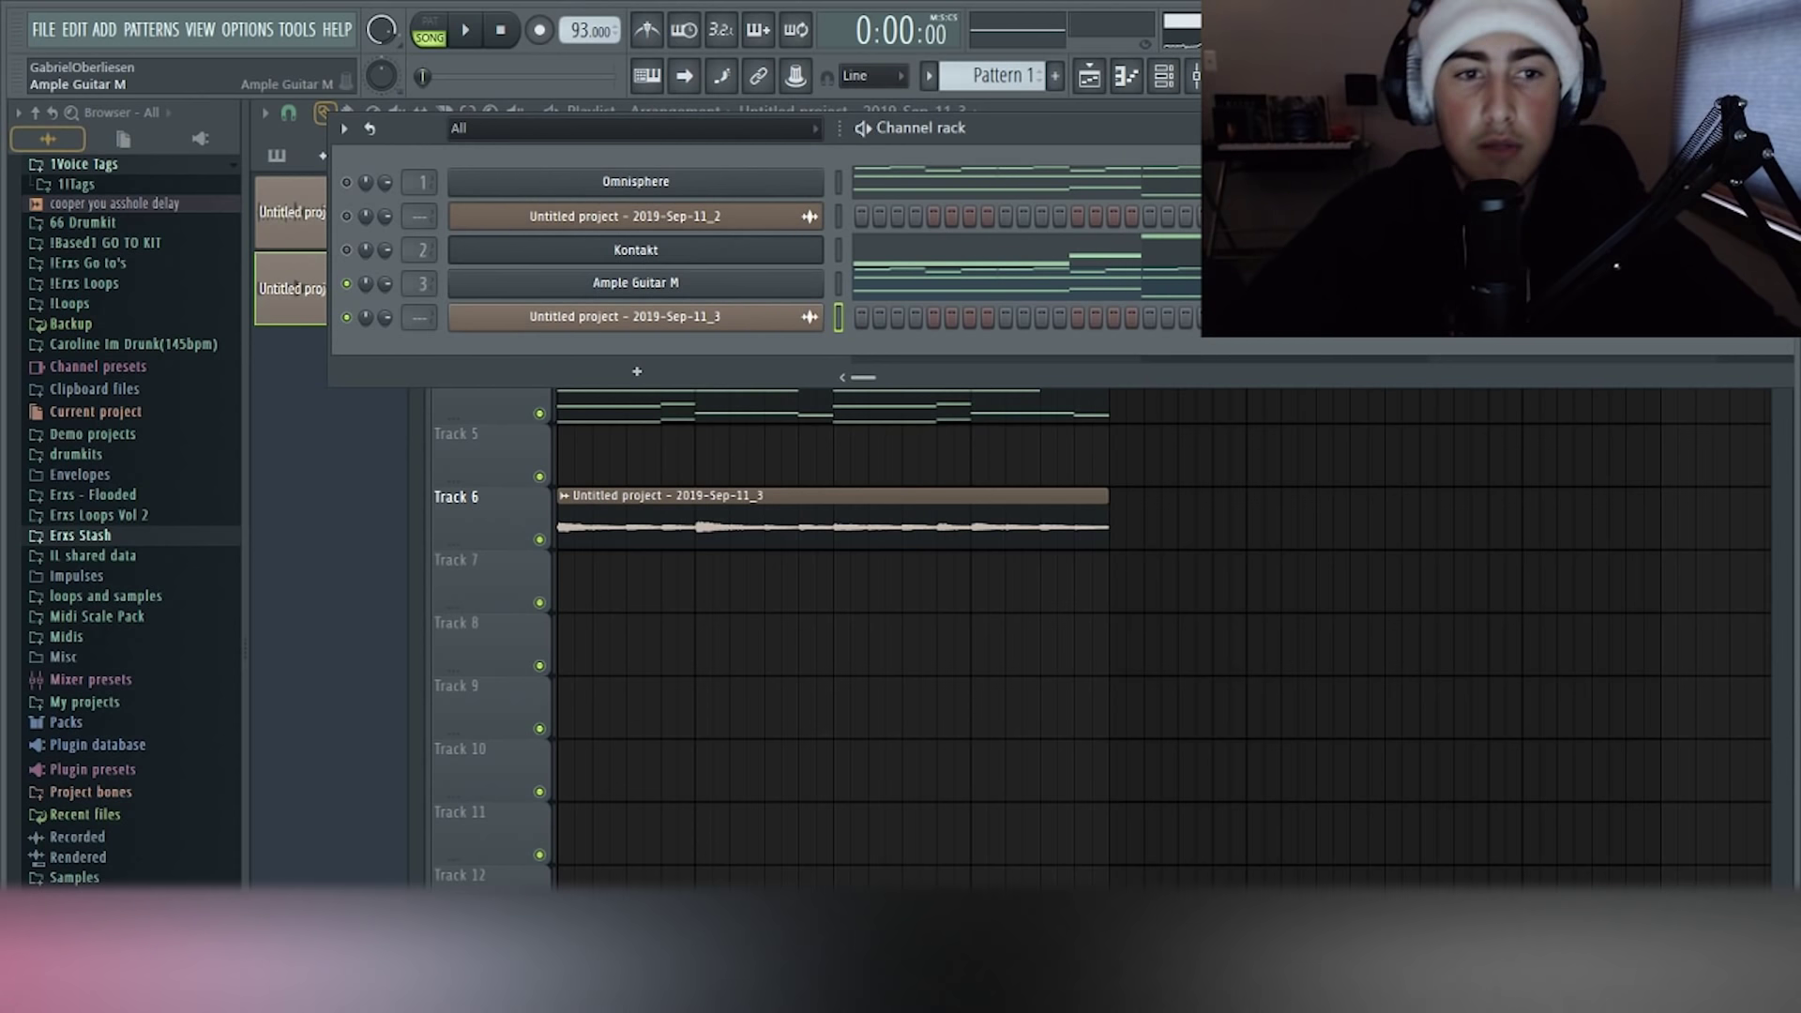
click(635, 282)
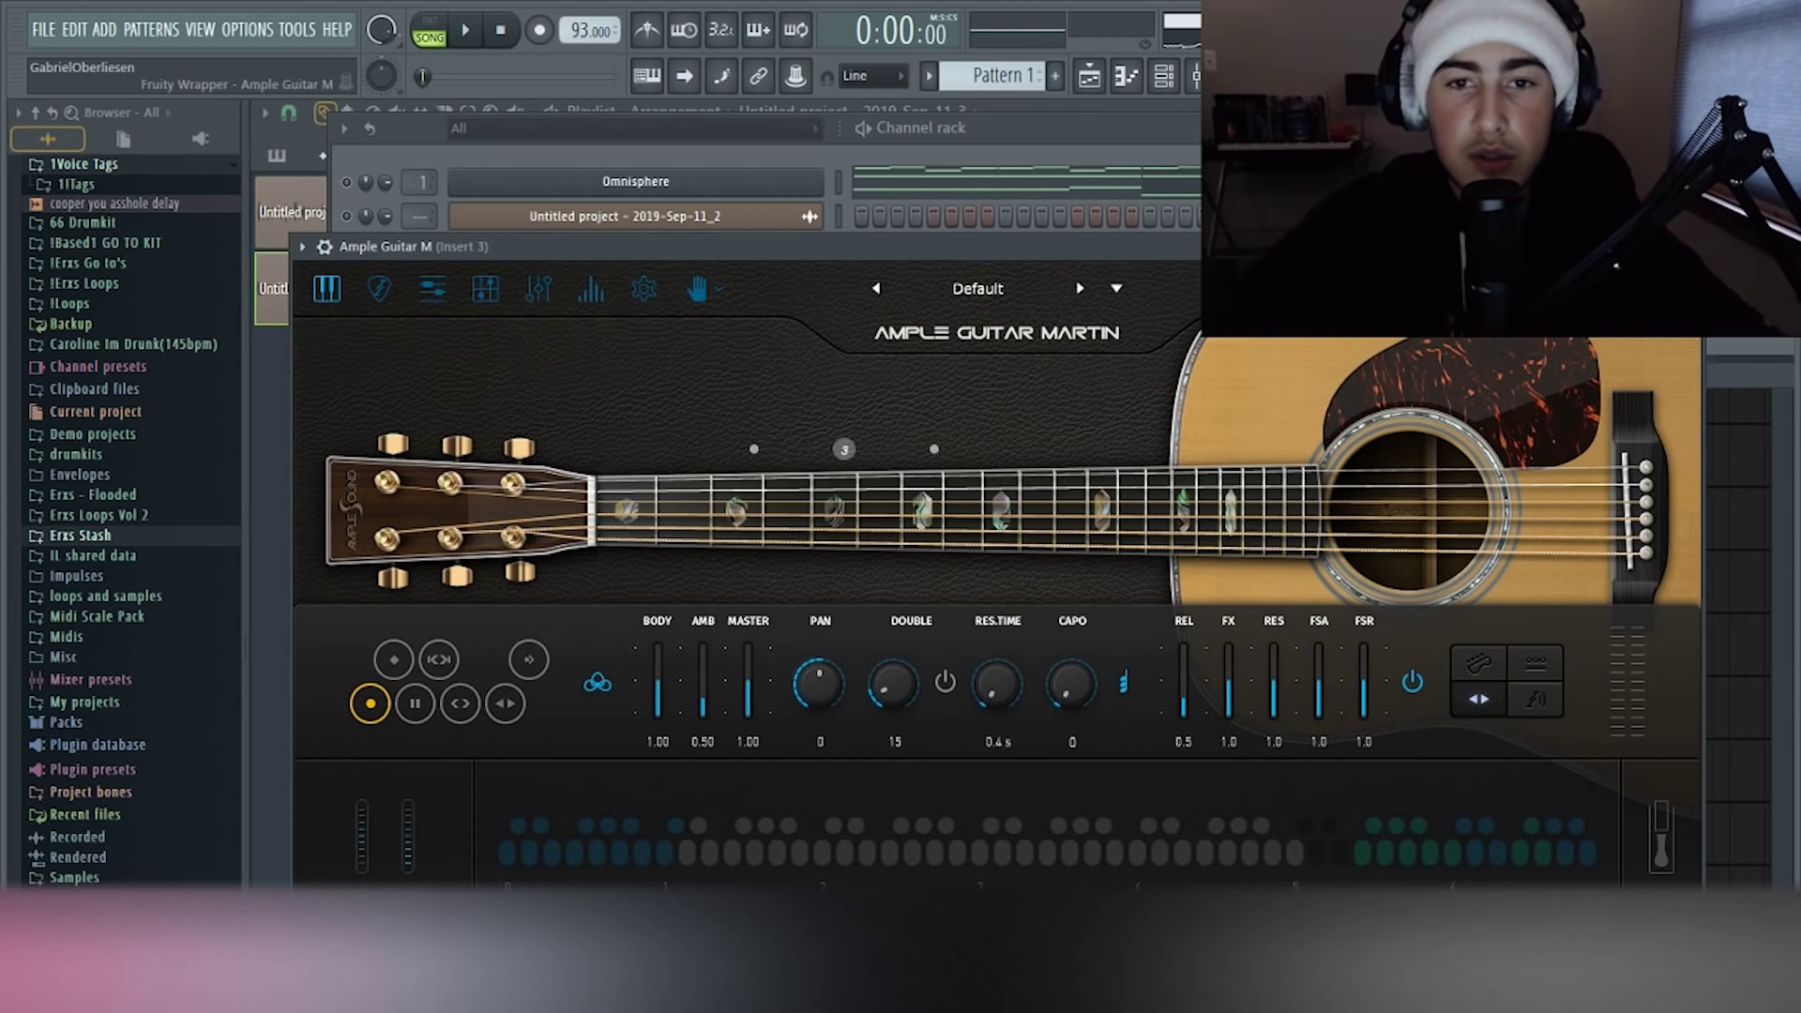
drag(938, 247, 963, 288)
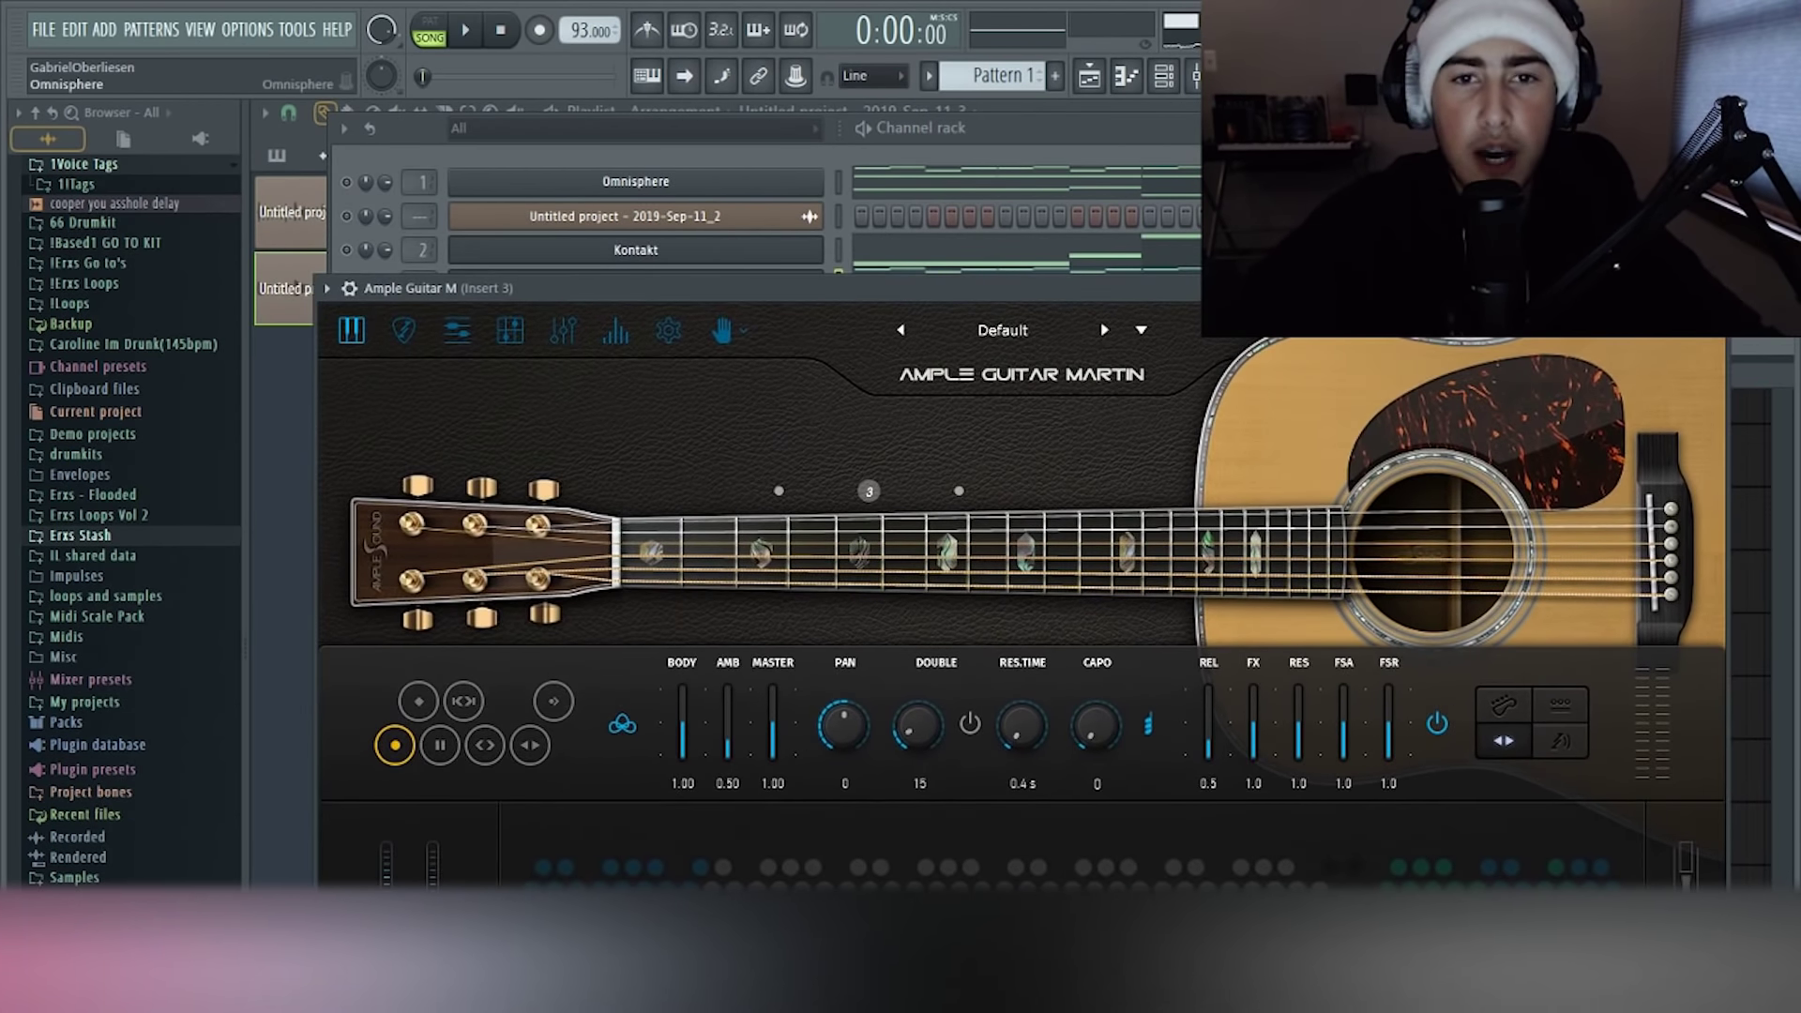
click(1194, 75)
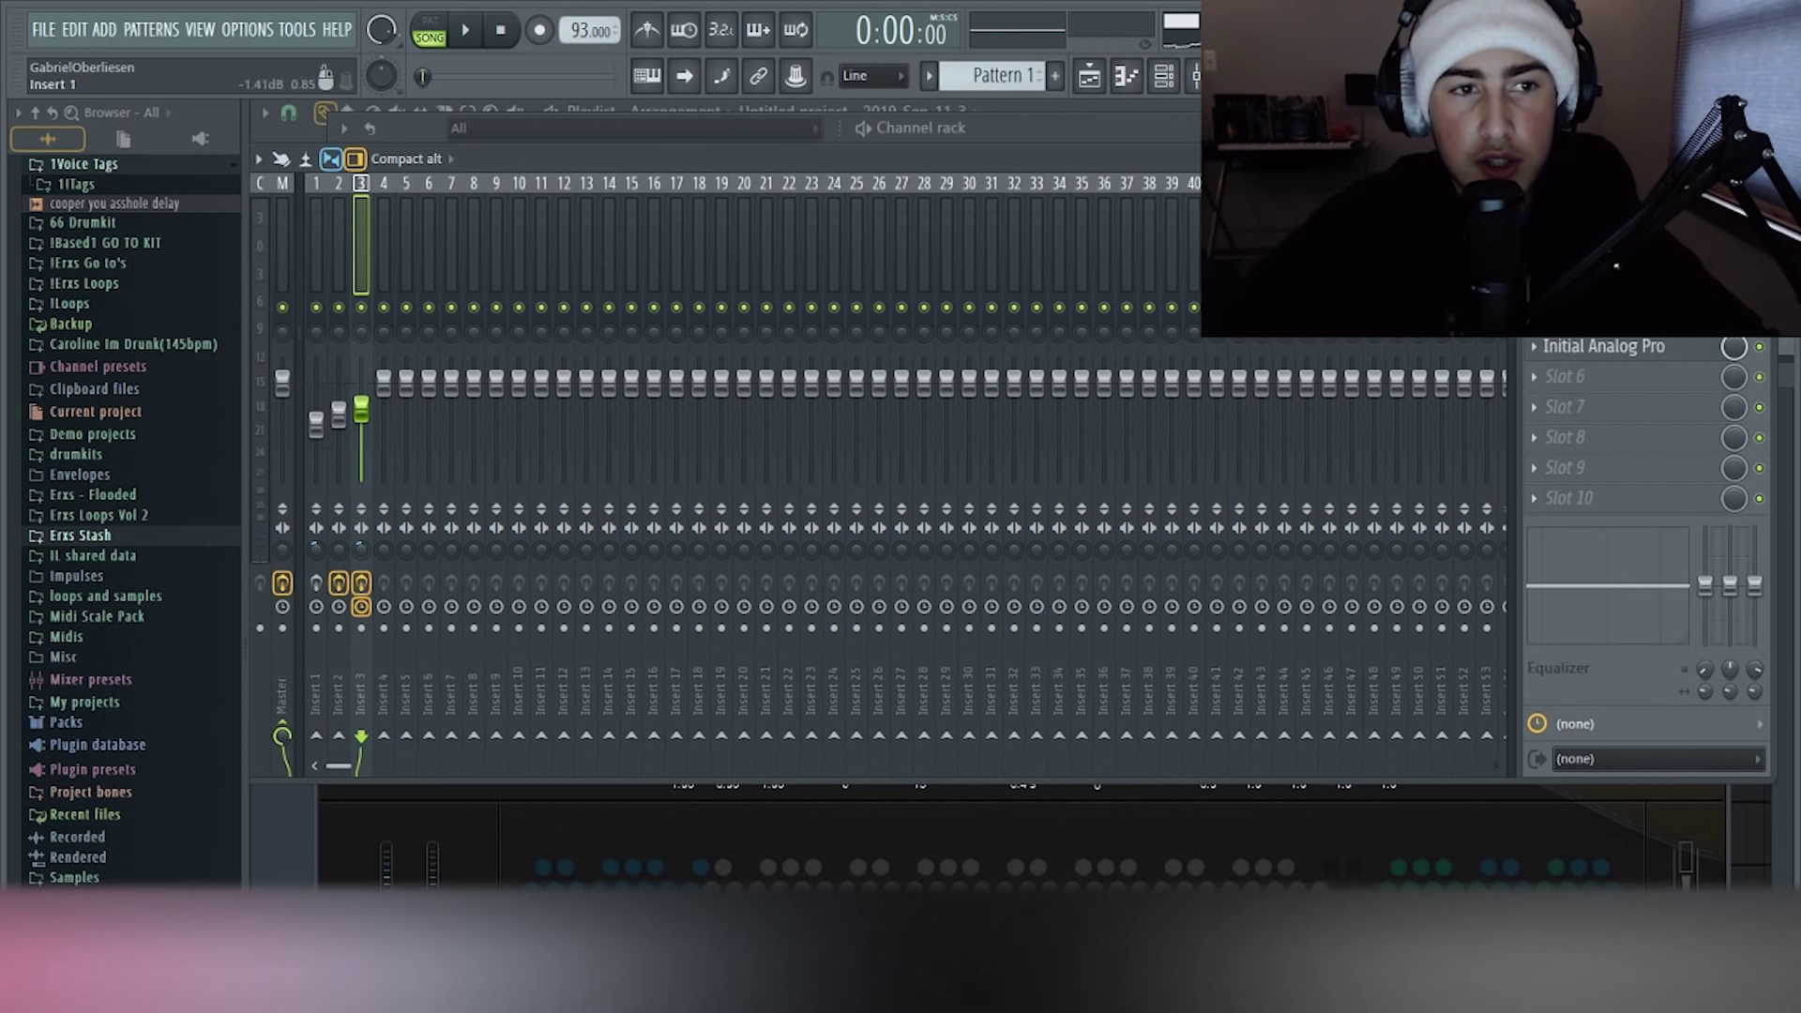
click(316, 427)
Solo the audio clip on playlist Track 6, play it, and bring Track 2 back in alongside it
key(F5)
scroll(844, 399, up, 2)
scroll(844, 399, down, 2)
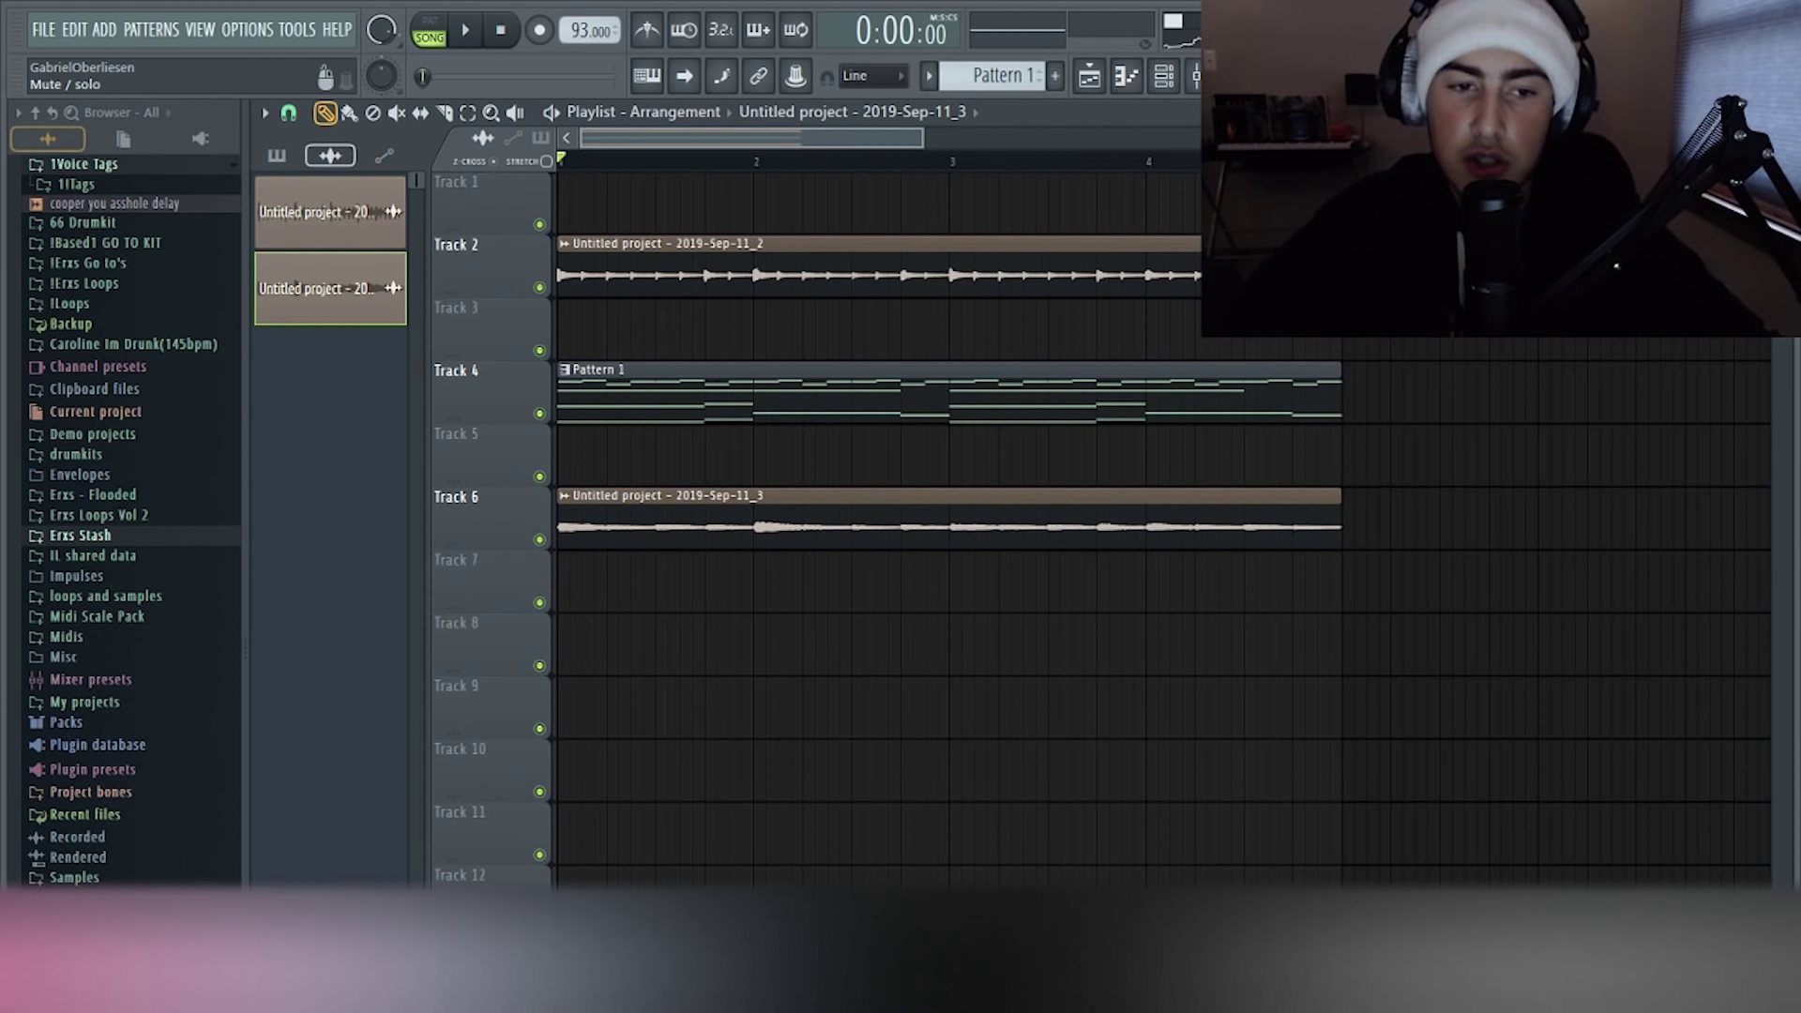
right_click(539, 539)
key(space)
scroll(675, 525, down, 3)
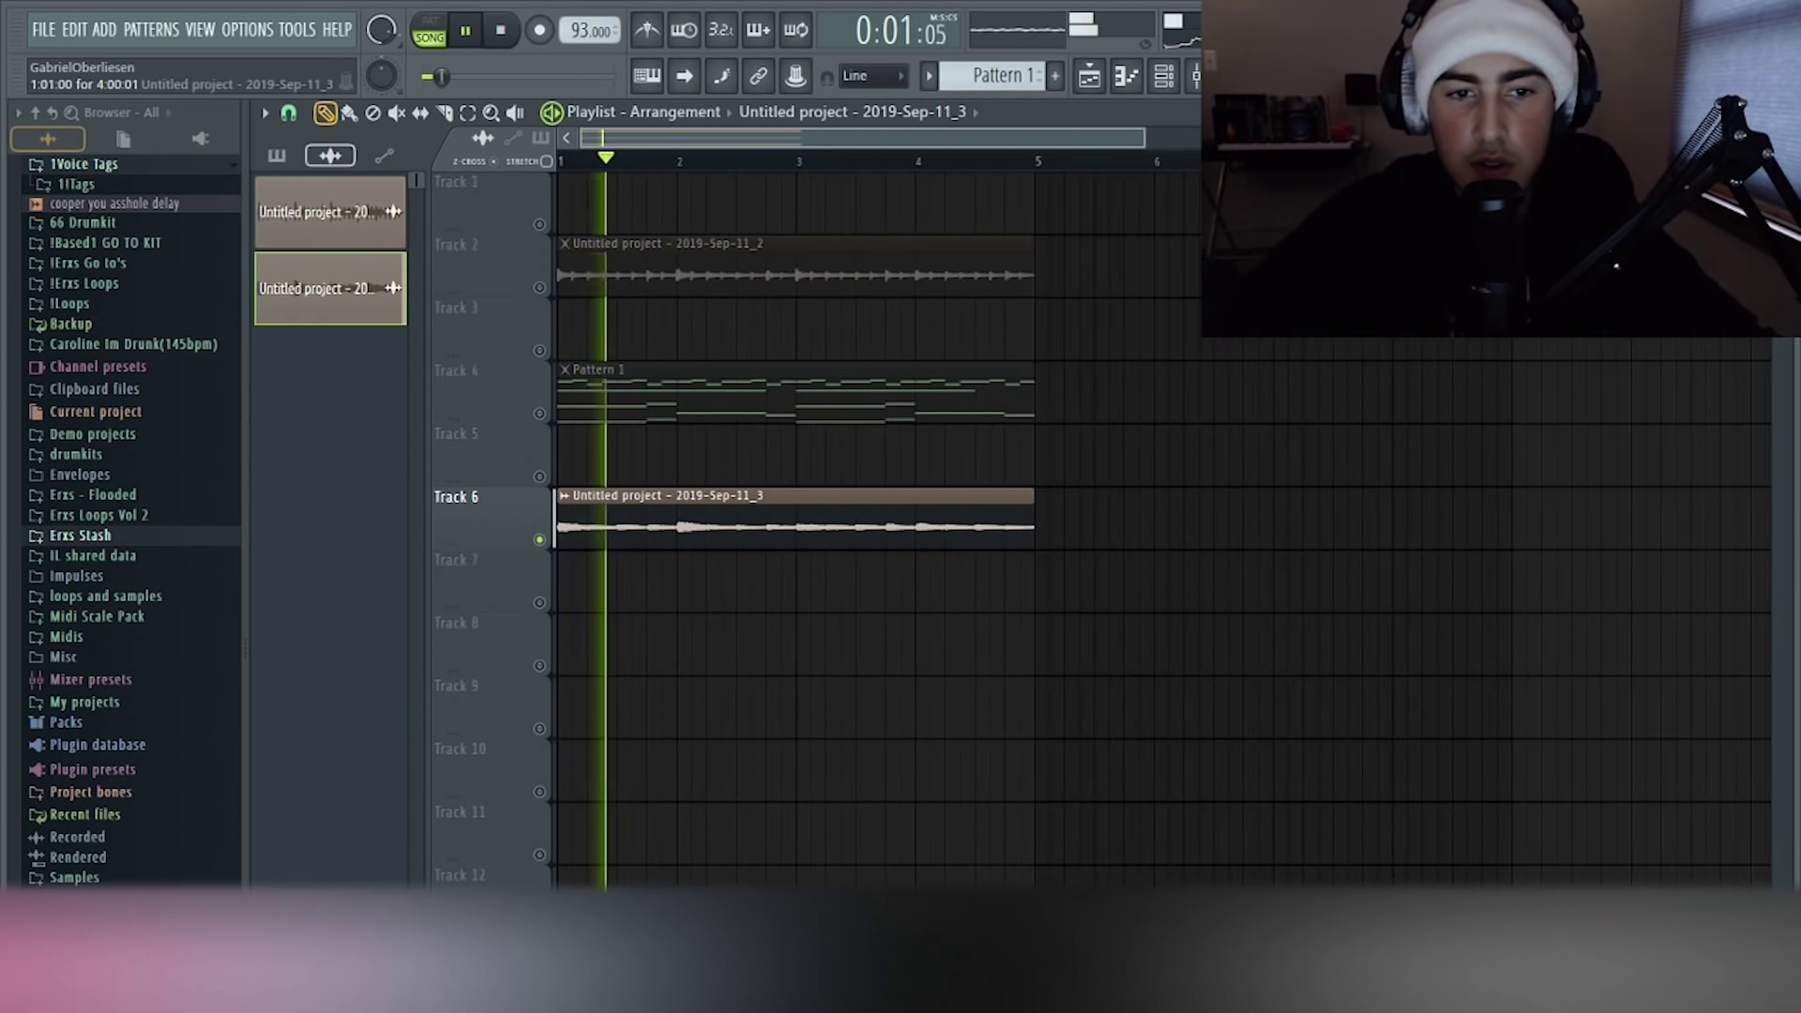
double_click(676, 525)
drag(783, 311, 783, 345)
drag(563, 274, 883, 514)
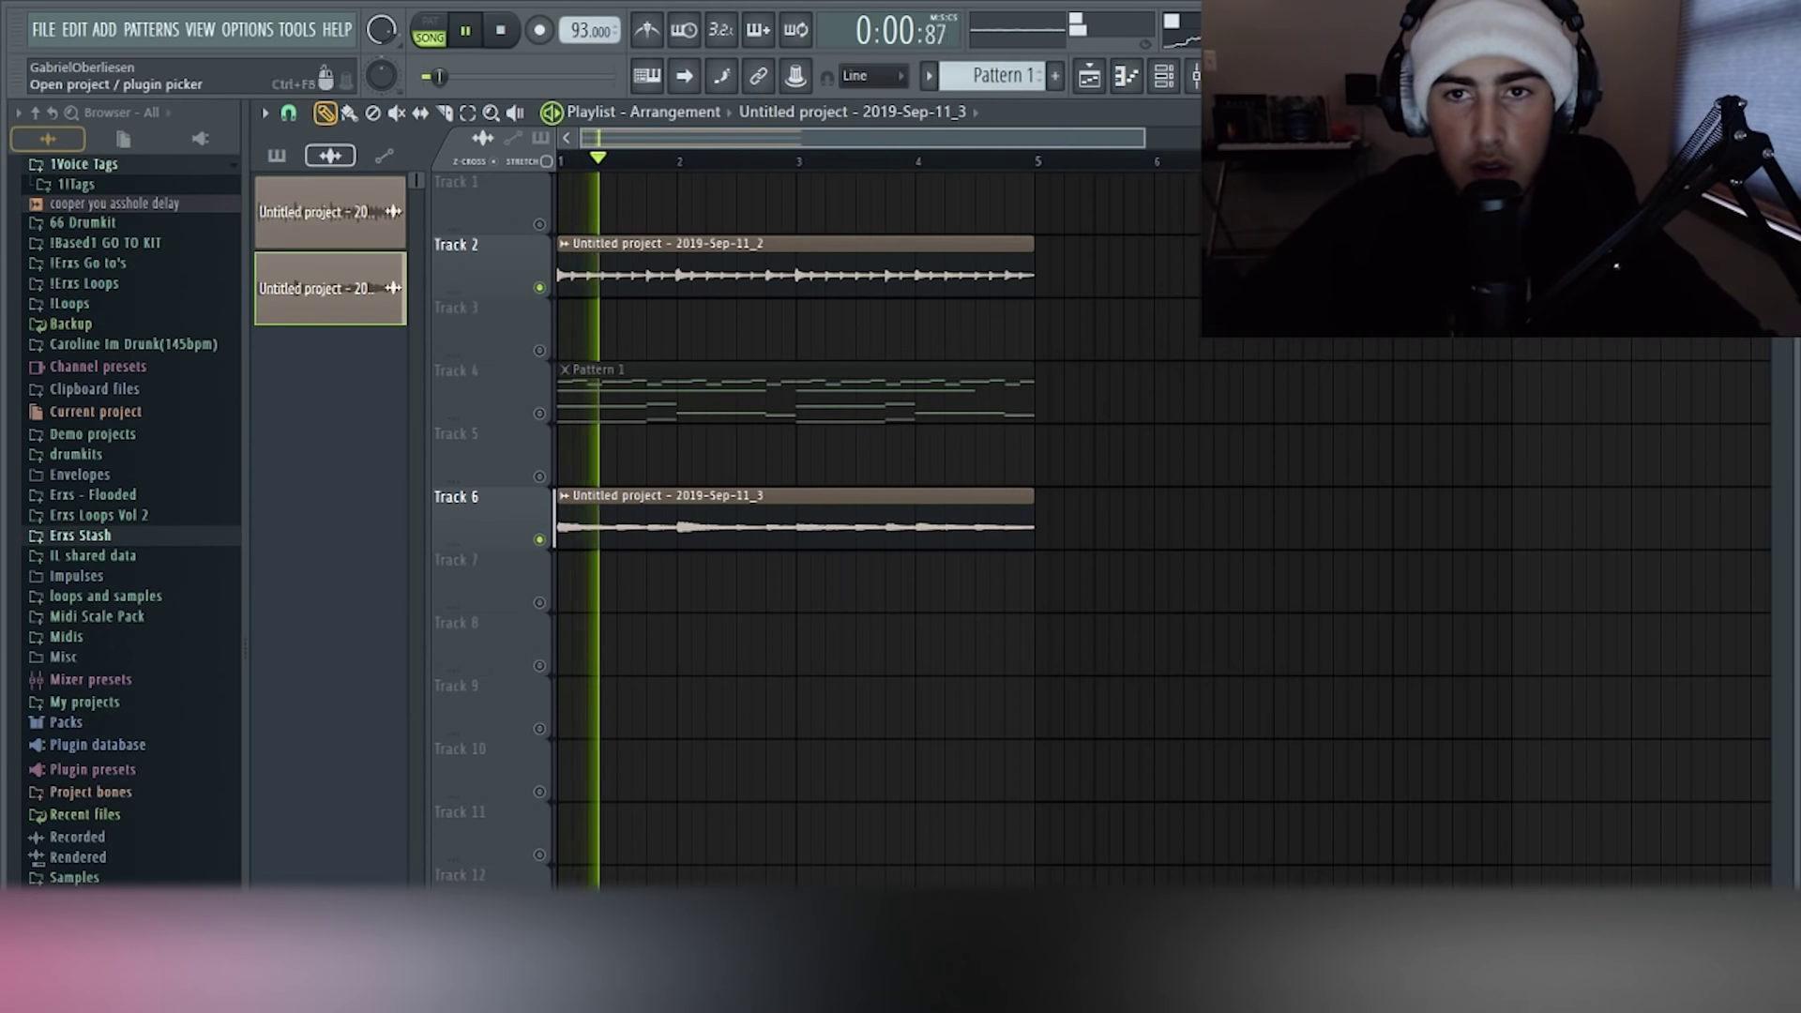
Open the Kontakt #2 channel's Mesa Winds High D Flute on Insert 5 and bring up its piano roll
key(F9)
key(F6)
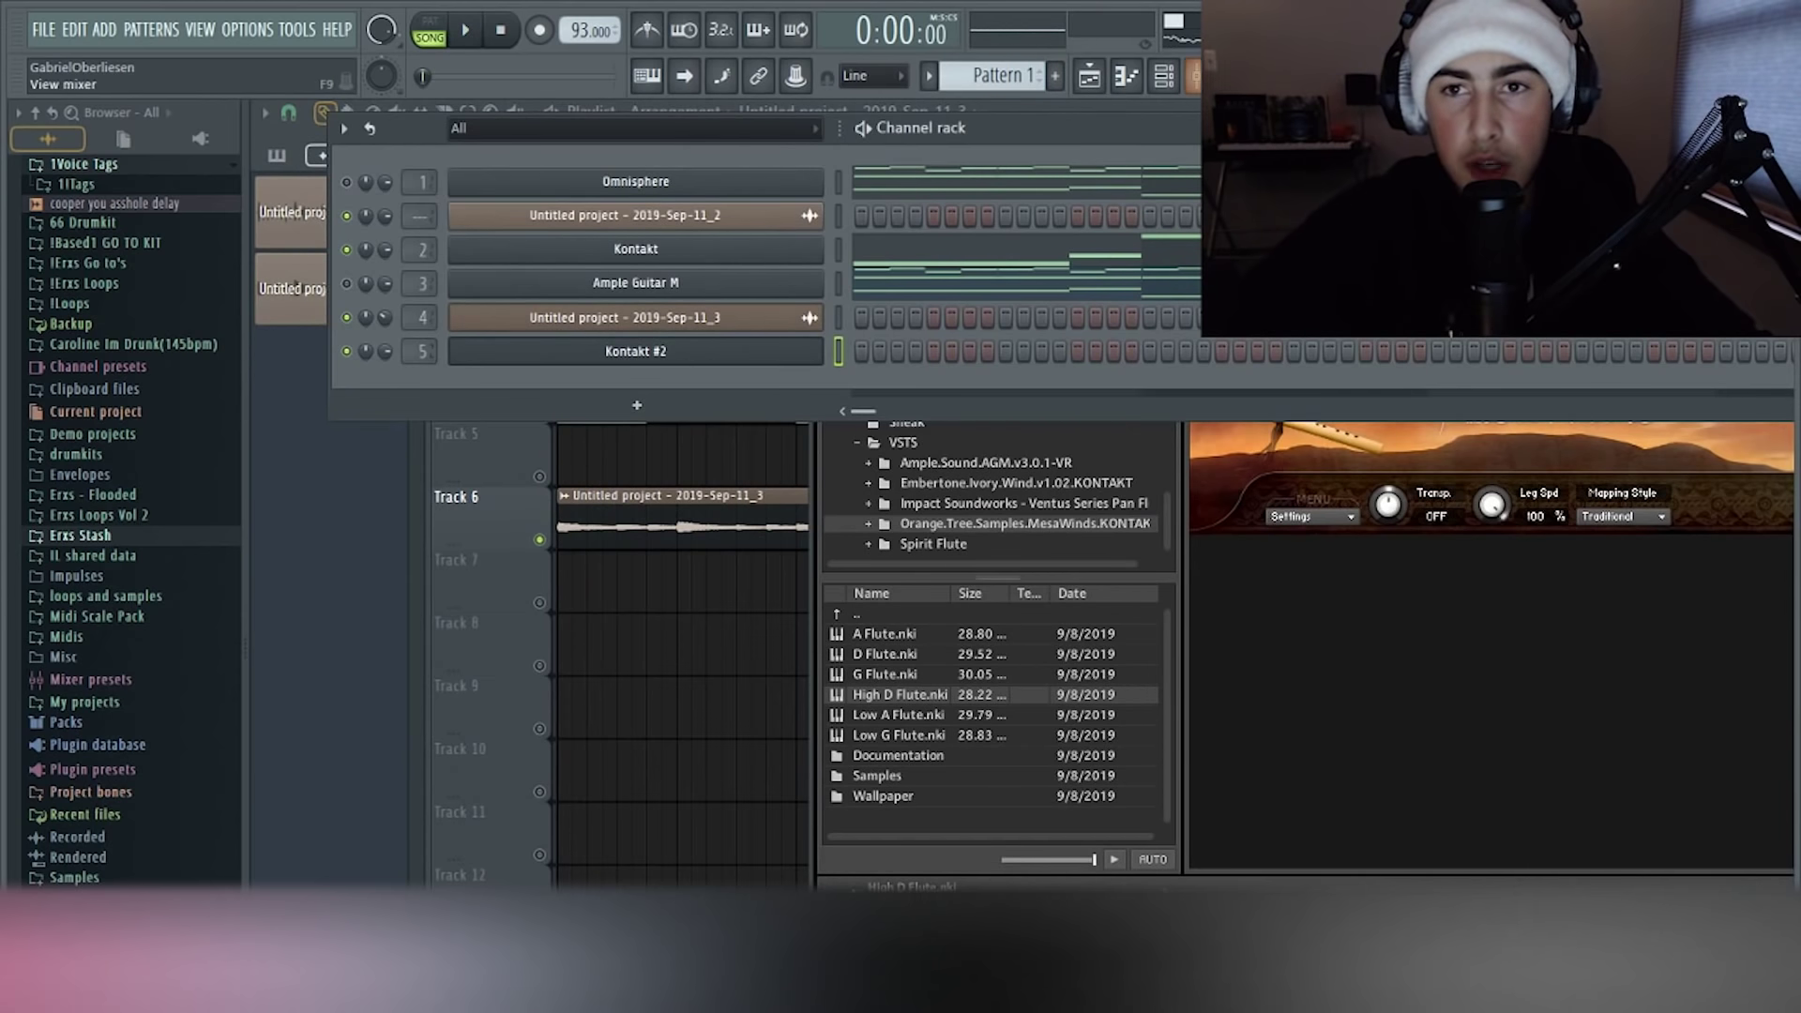
click(1163, 75)
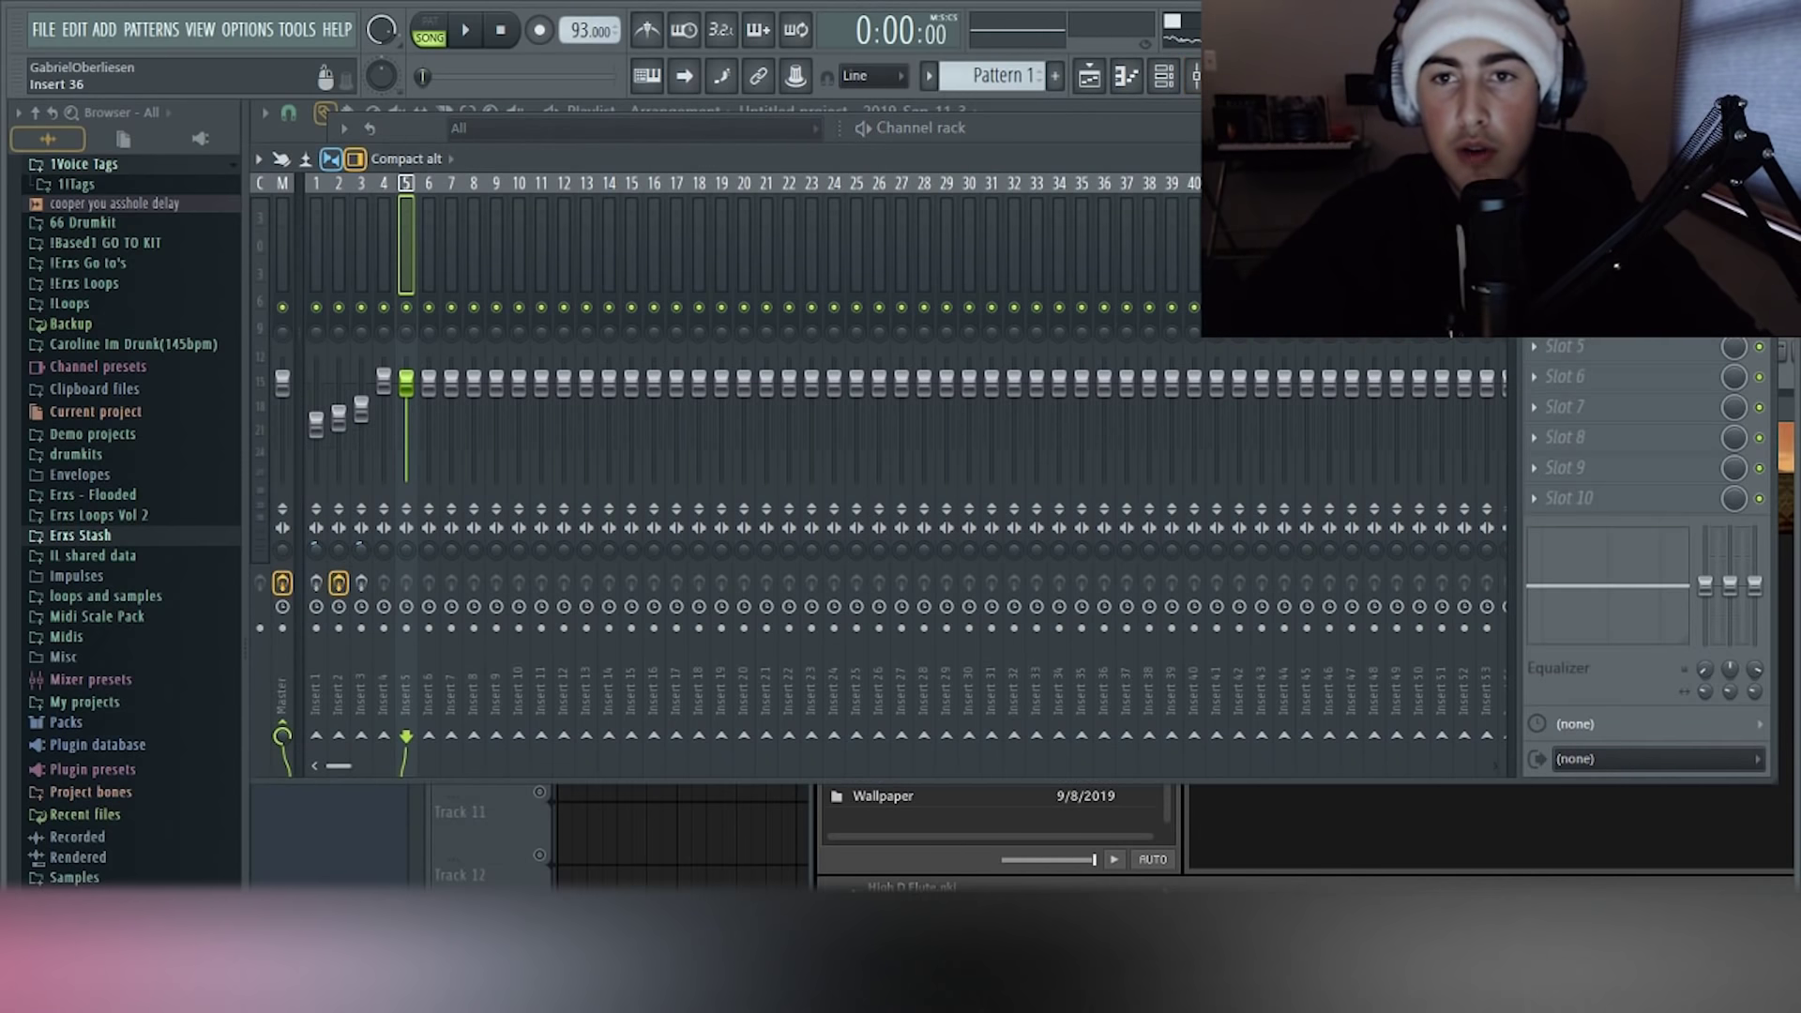
click(1164, 75)
click(636, 350)
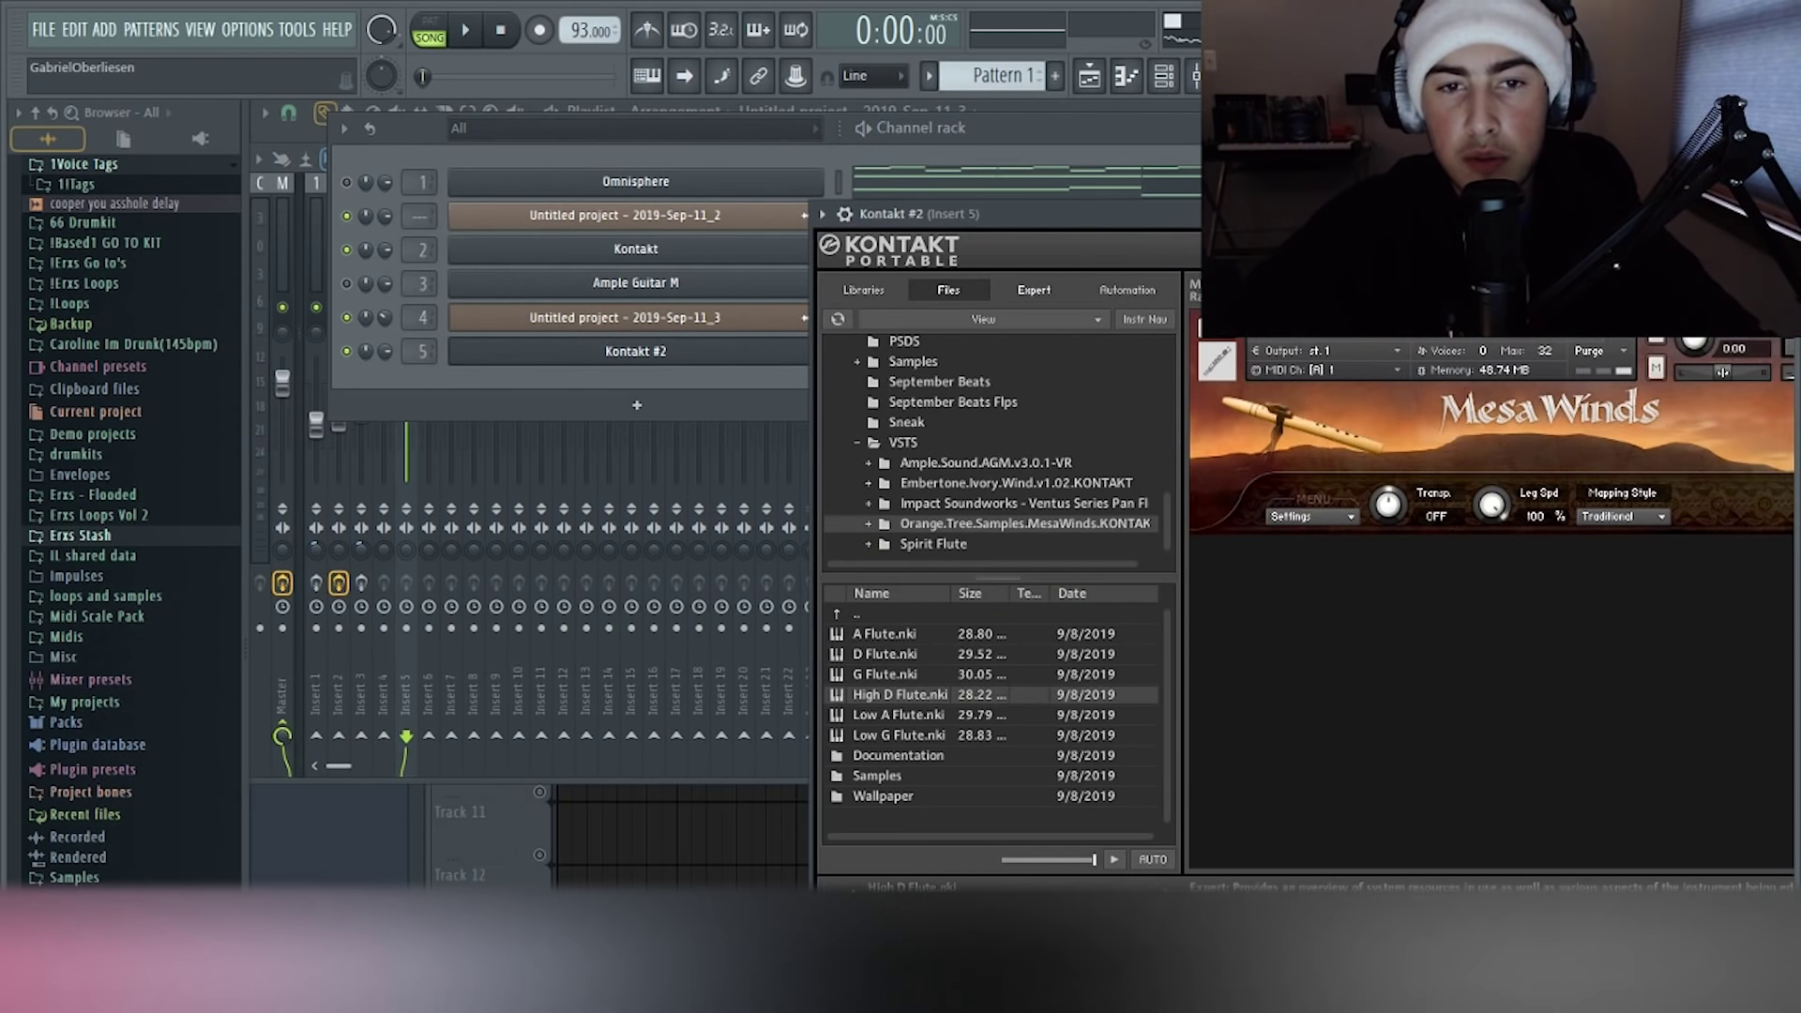
drag(985, 214, 635, 135)
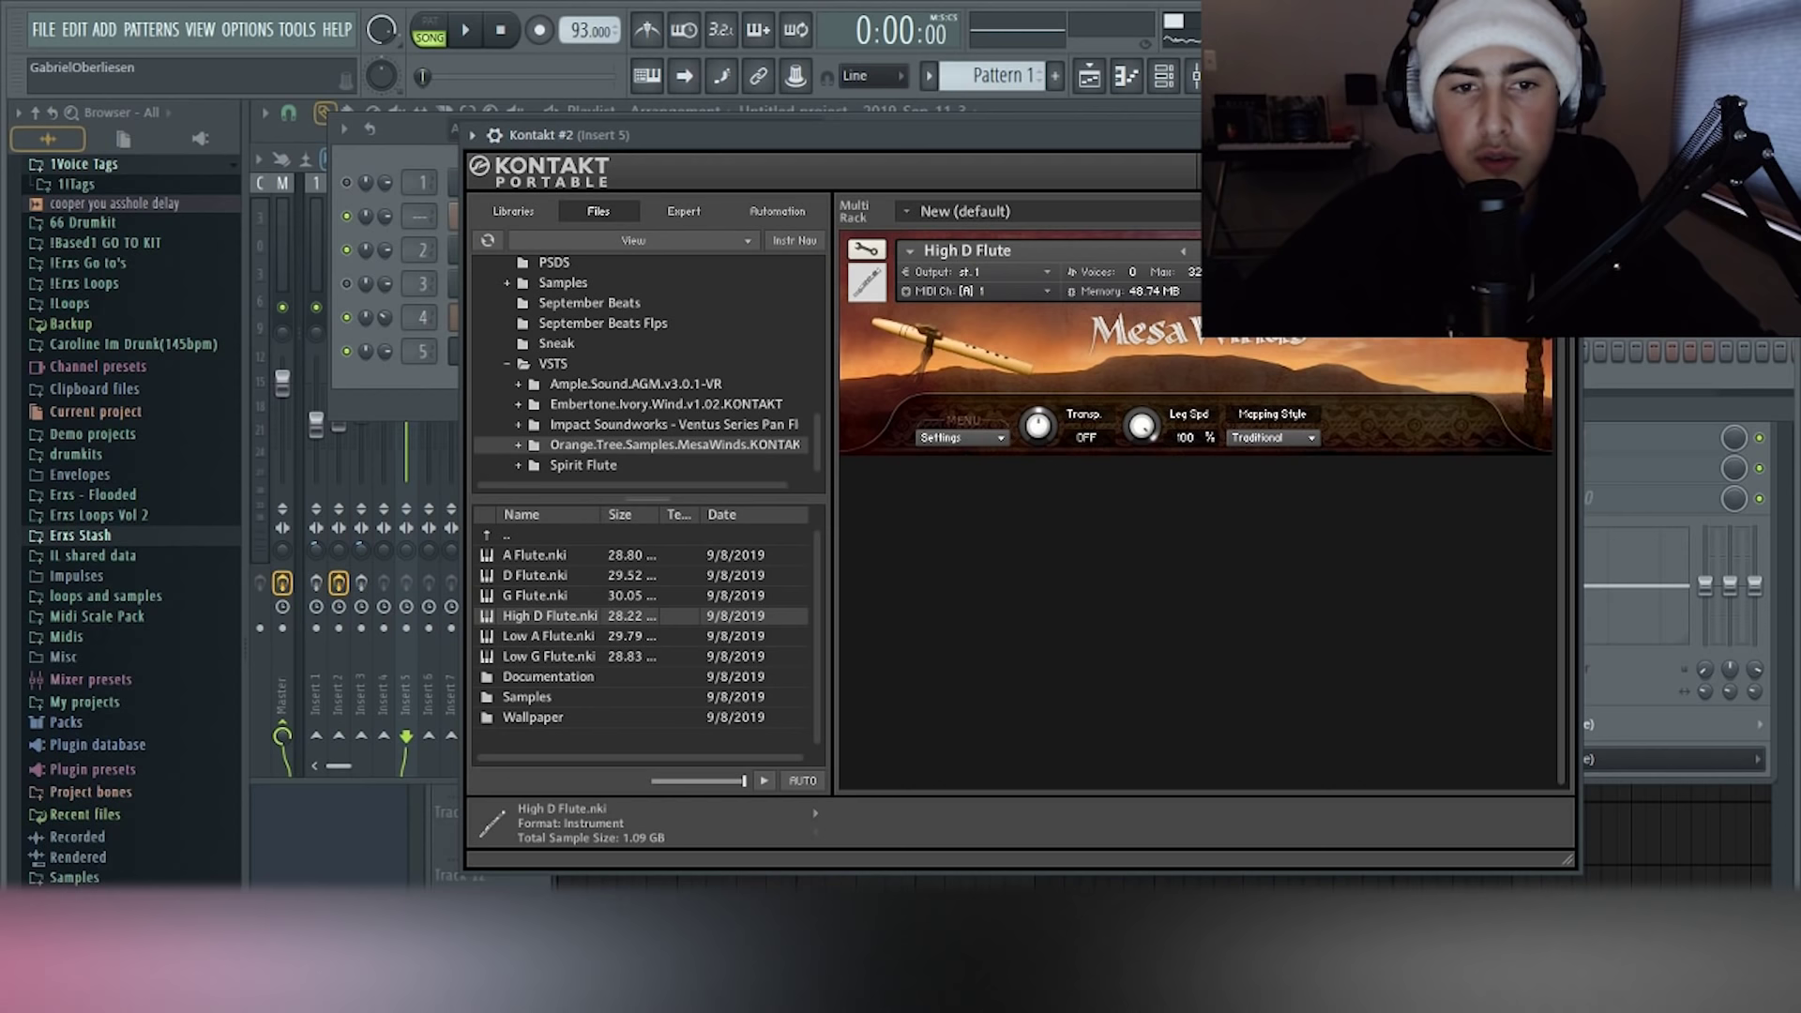
click(647, 75)
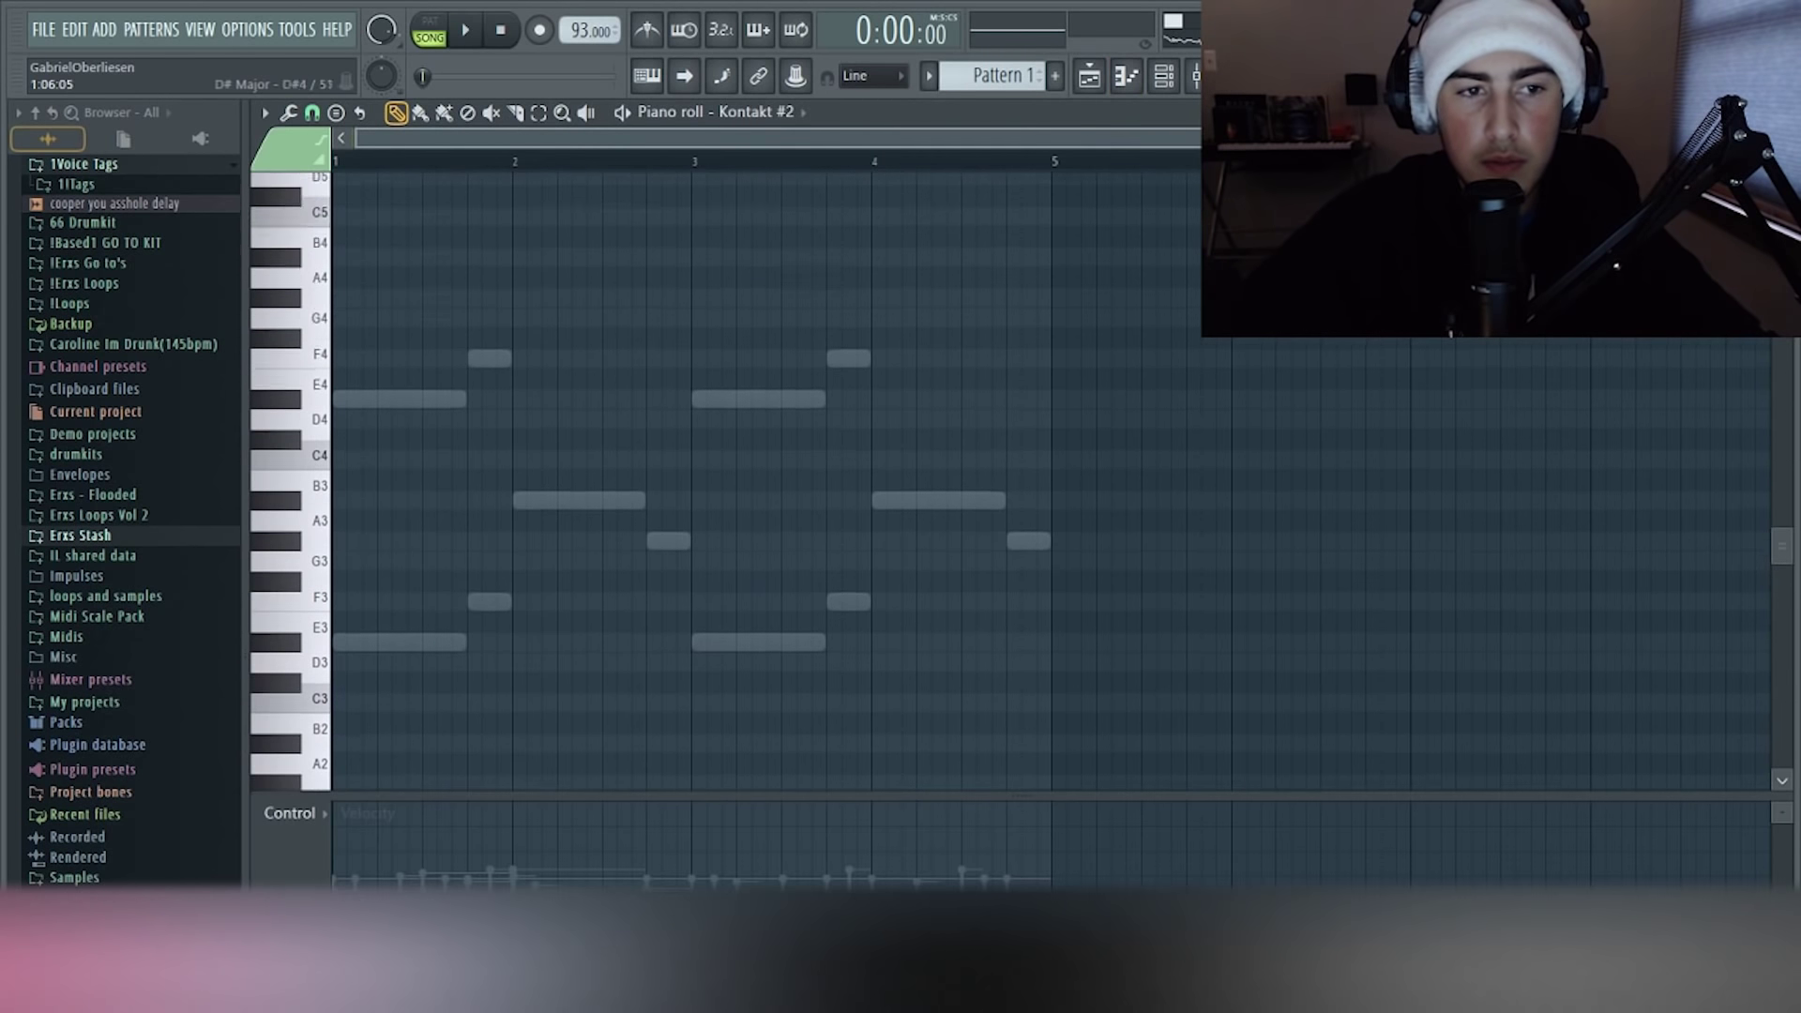
Draw the opening flute notes A#5, G#5 and B5 in bar 1 and A#5 near bar 2 while auditioning
key(space)
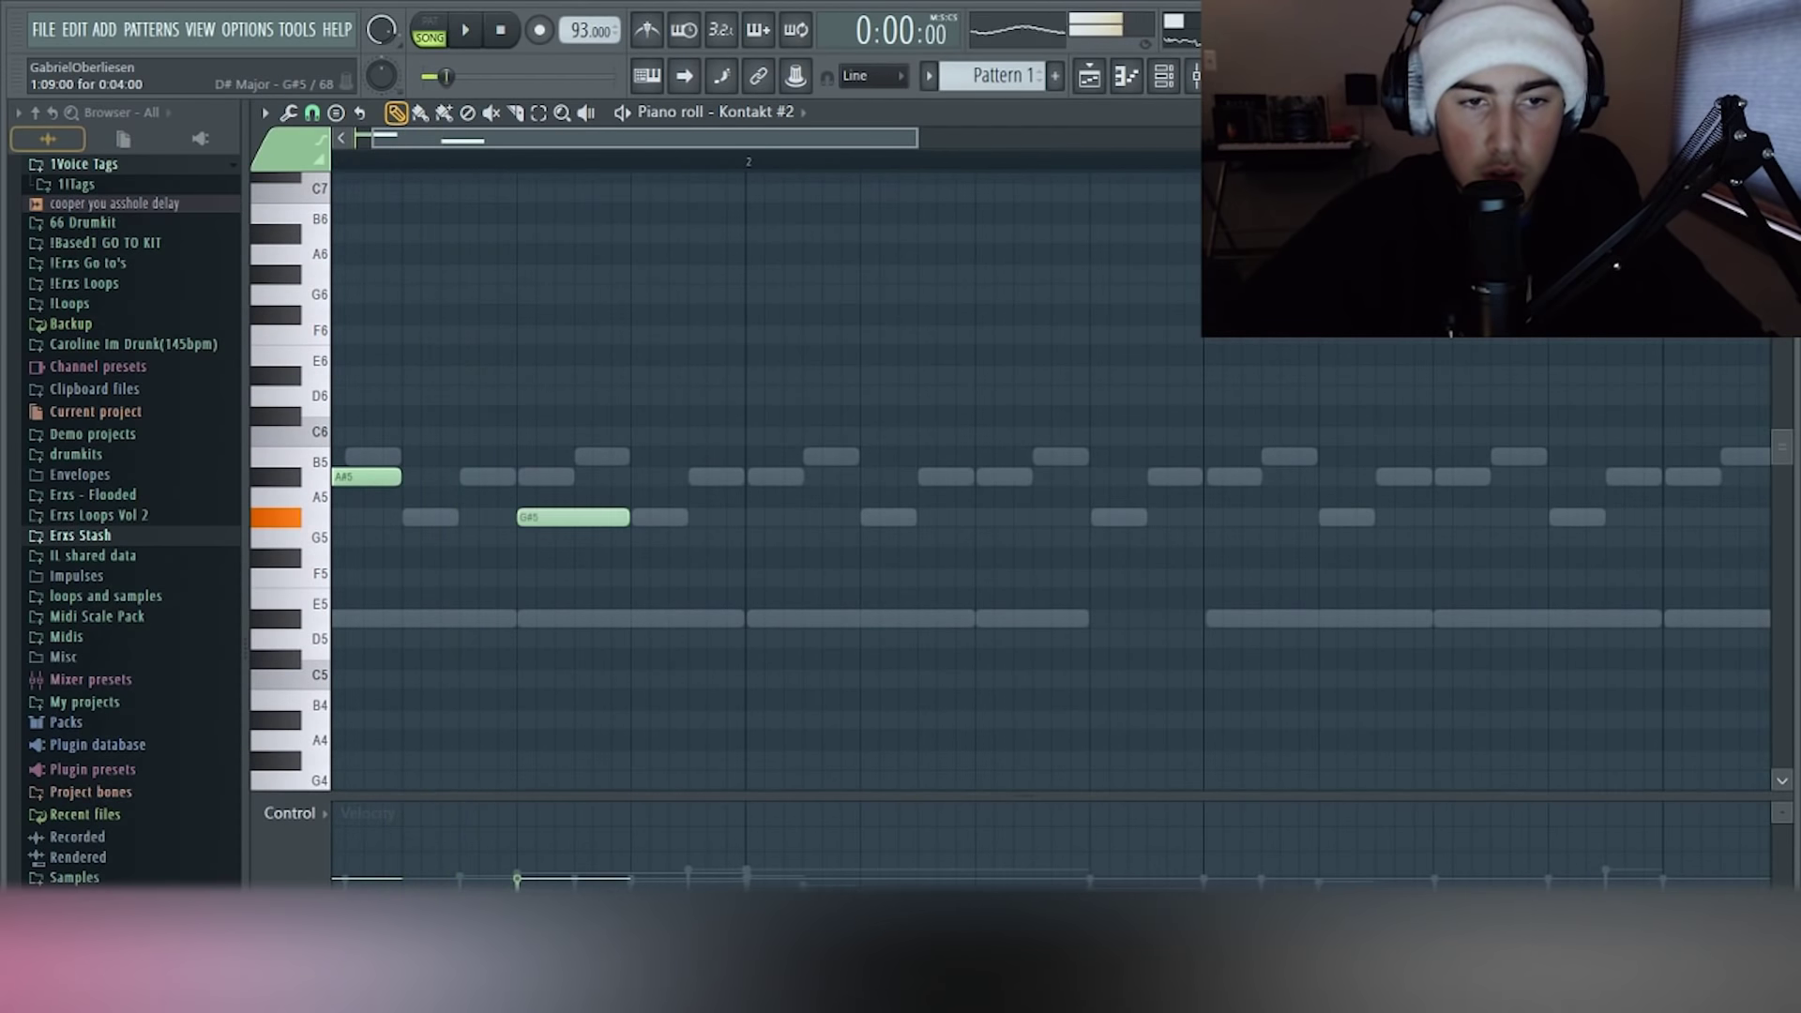
key(space)
key(space)
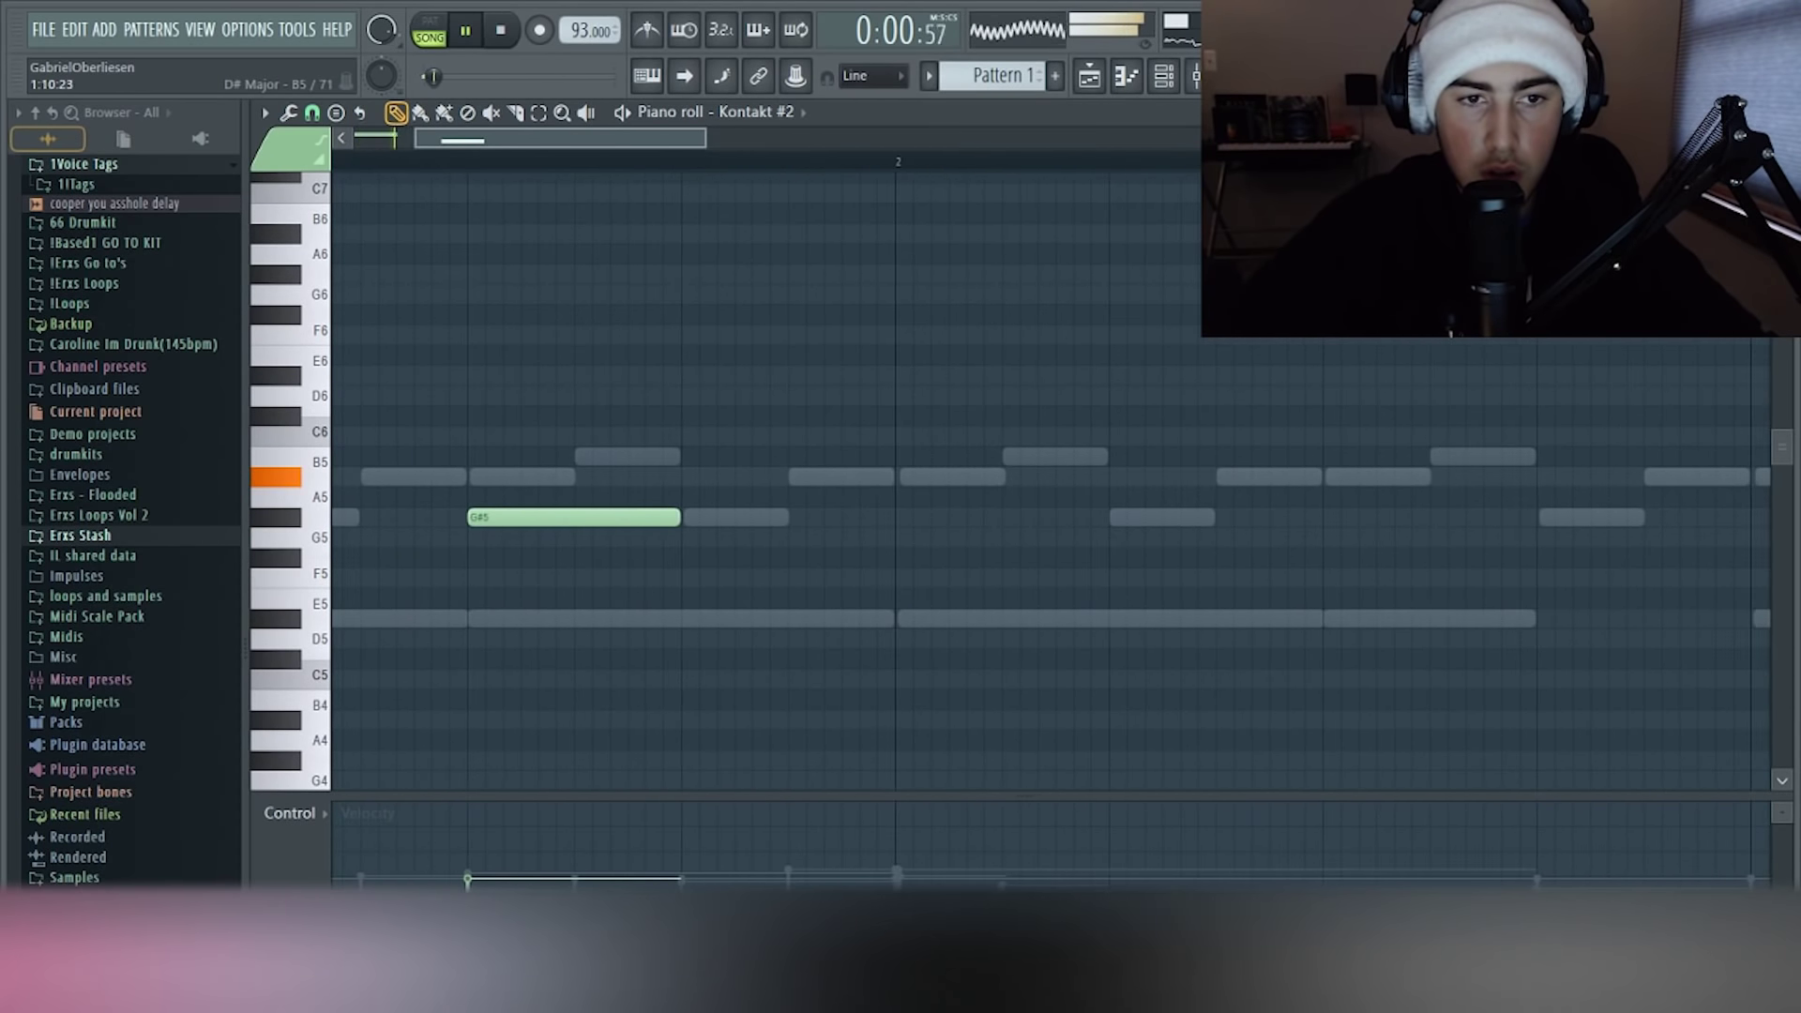
key(space)
click(640, 457)
drag(650, 436, 652, 375)
right_click(651, 436)
click(651, 375)
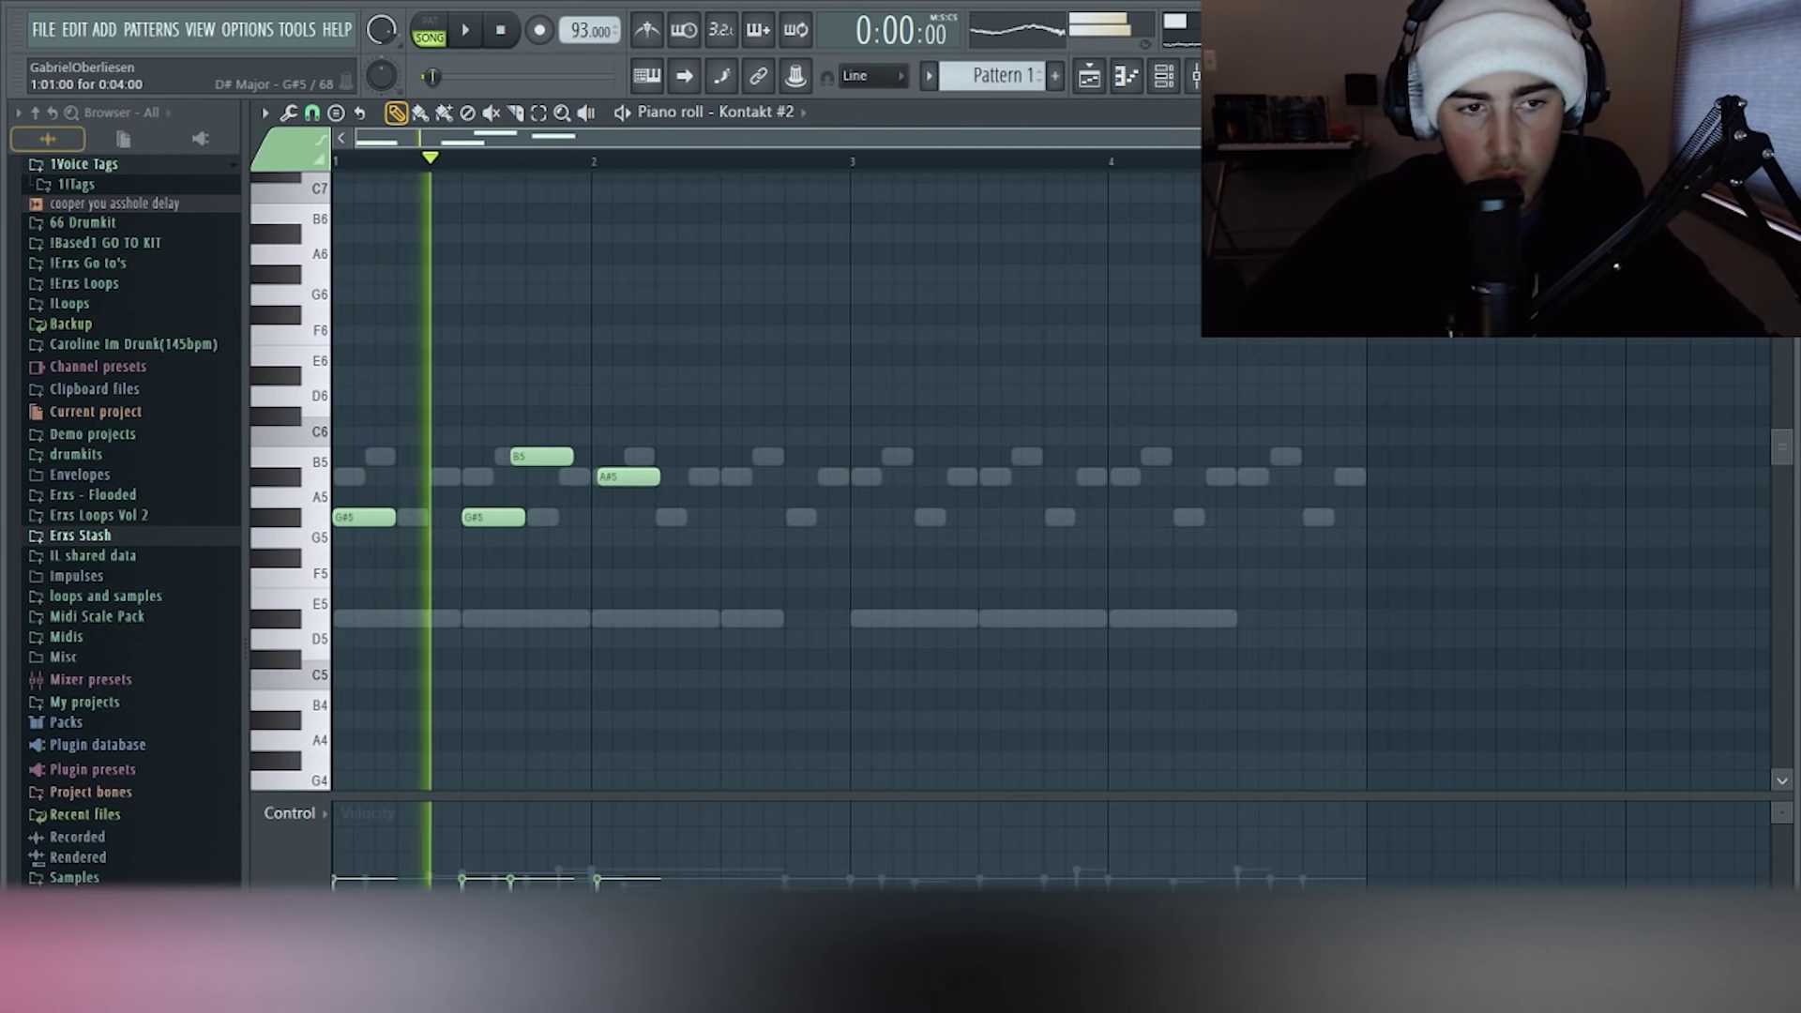
Set the first flute note to A#5 and re-place the second A#5 exactly at the start of bar 2
drag(364, 517, 364, 476)
key(space)
scroll(550, 457, down, 2)
scroll(550, 457, up, 3)
right_click(559, 476)
click(551, 477)
scroll(550, 476, down, 2)
Add G#5 and B5 flute notes in the second half of bar 2 and adjust the B5's timing during playback
key(space)
click(623, 517)
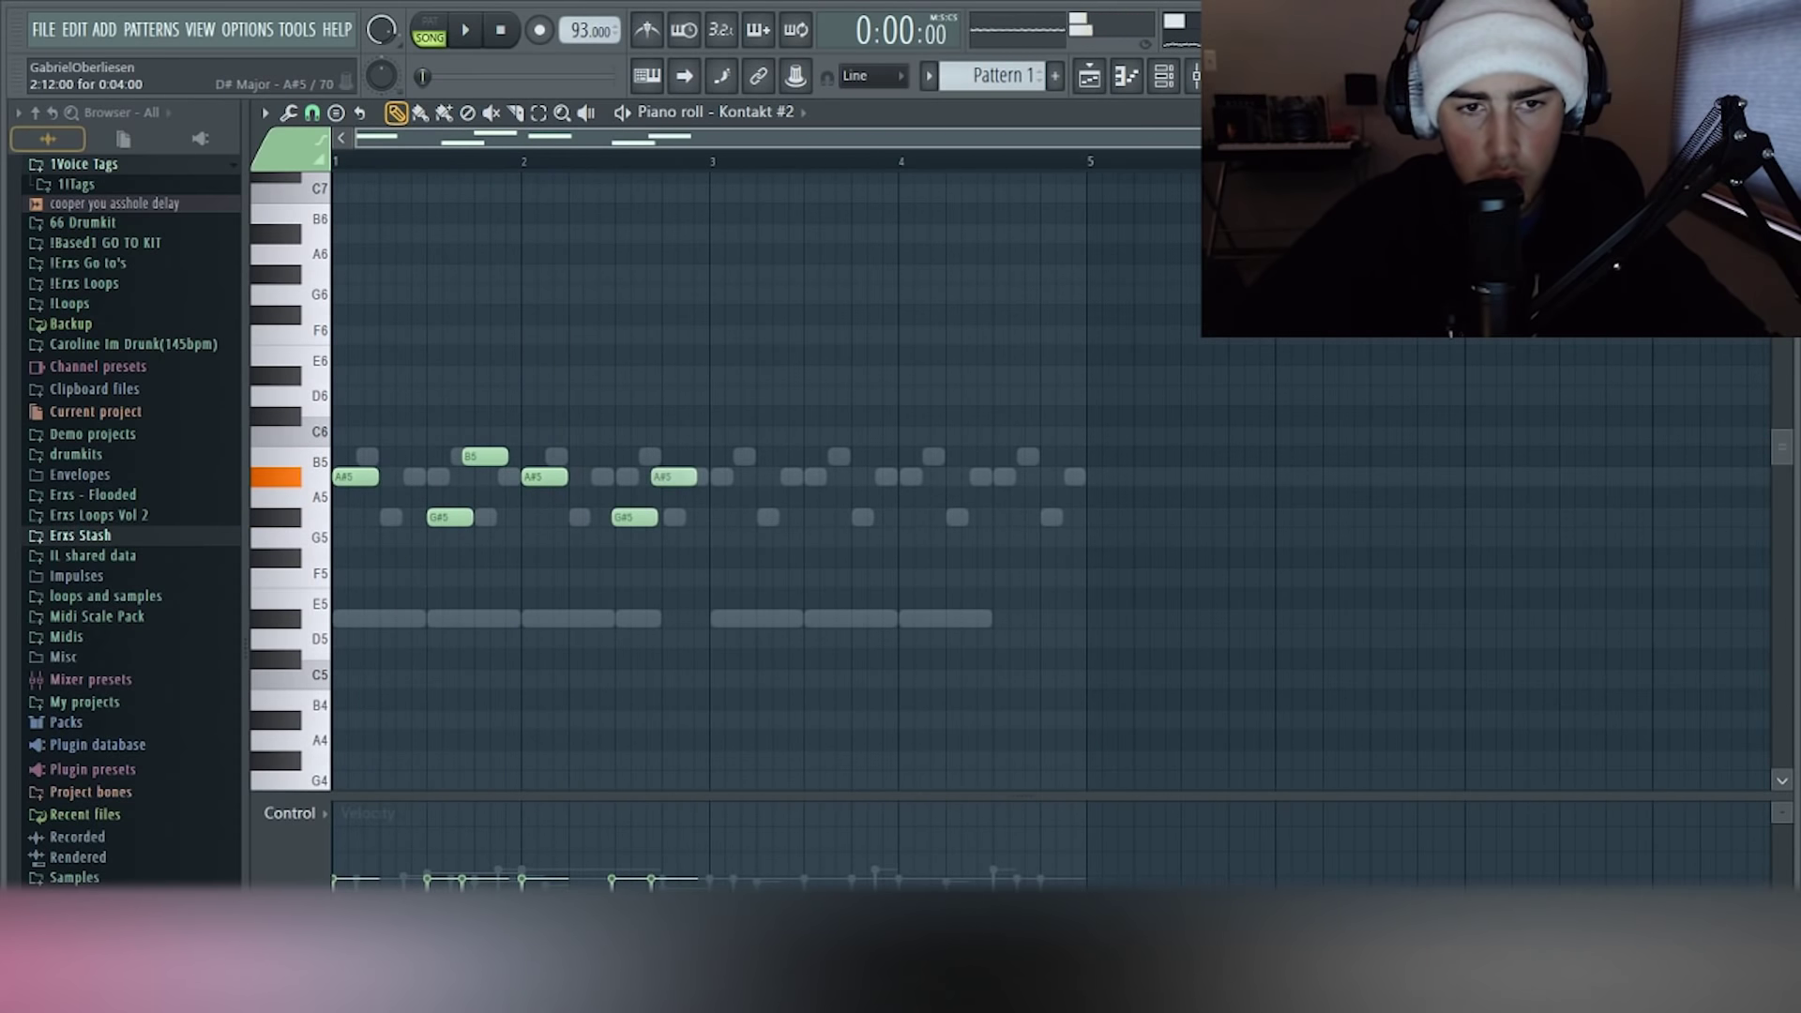
key(space)
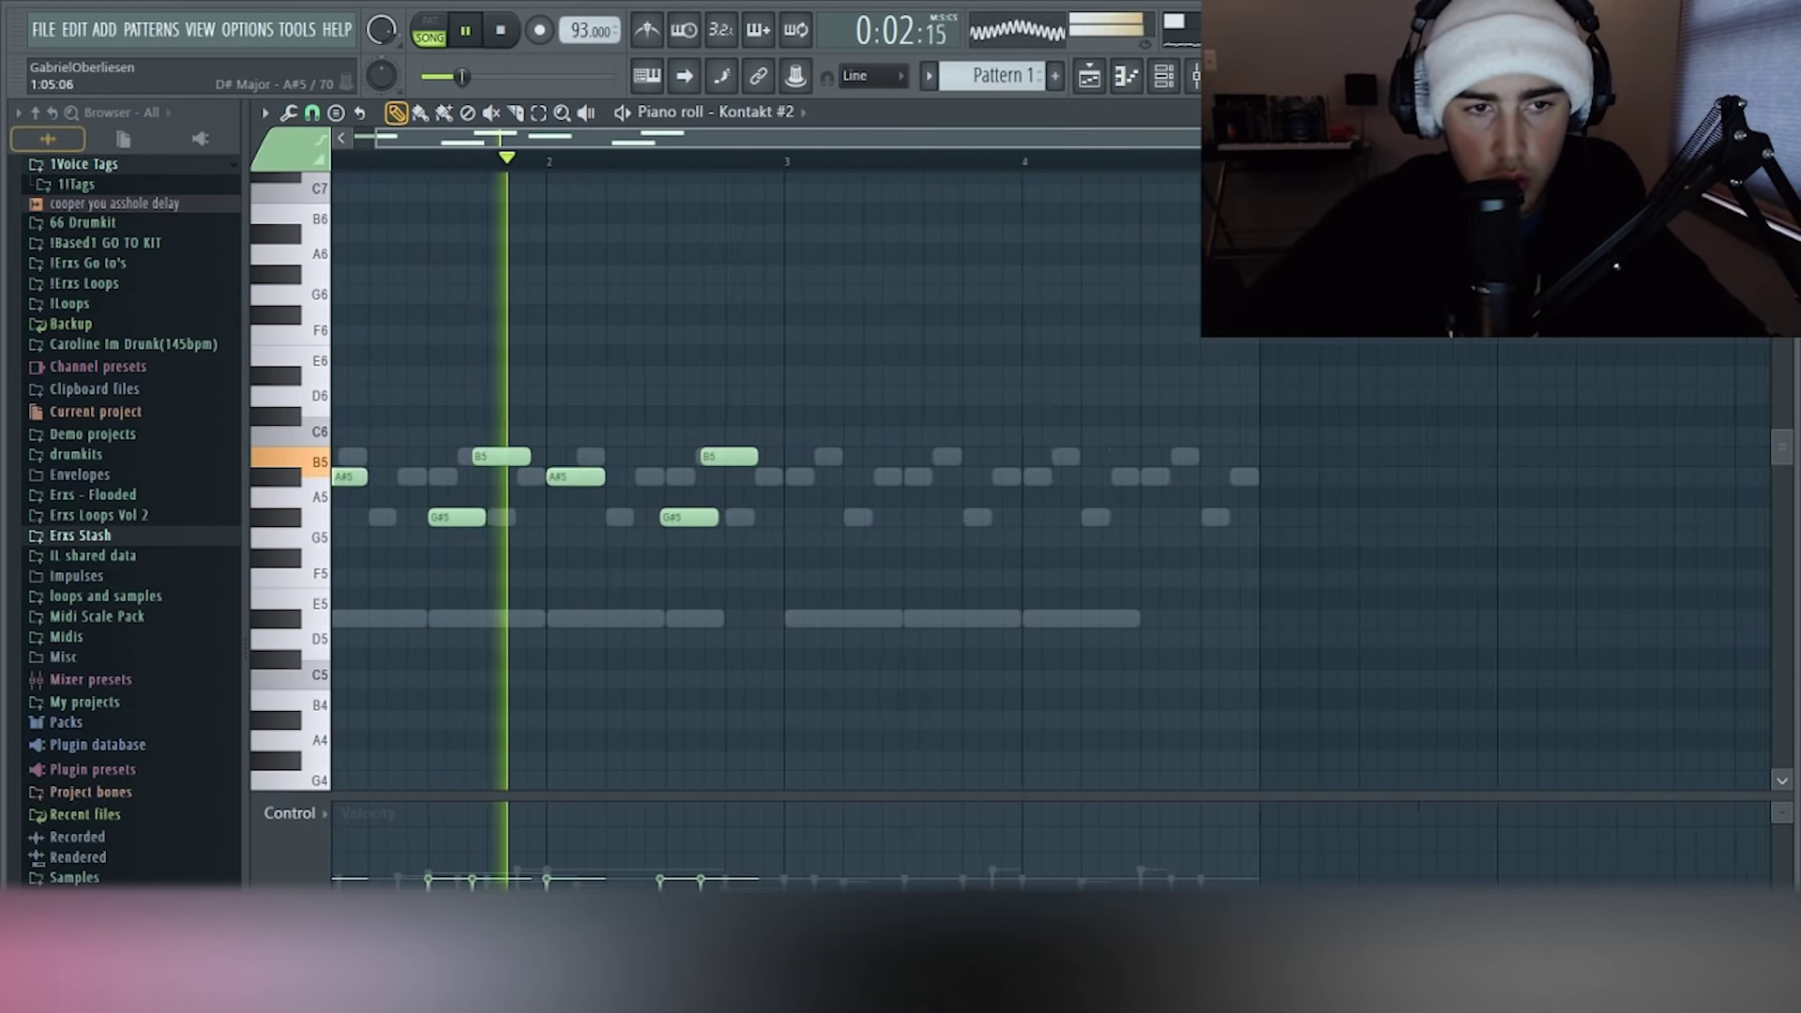
scroll(708, 457, up, 2)
scroll(942, 456, up, 2)
drag(961, 456, 989, 456)
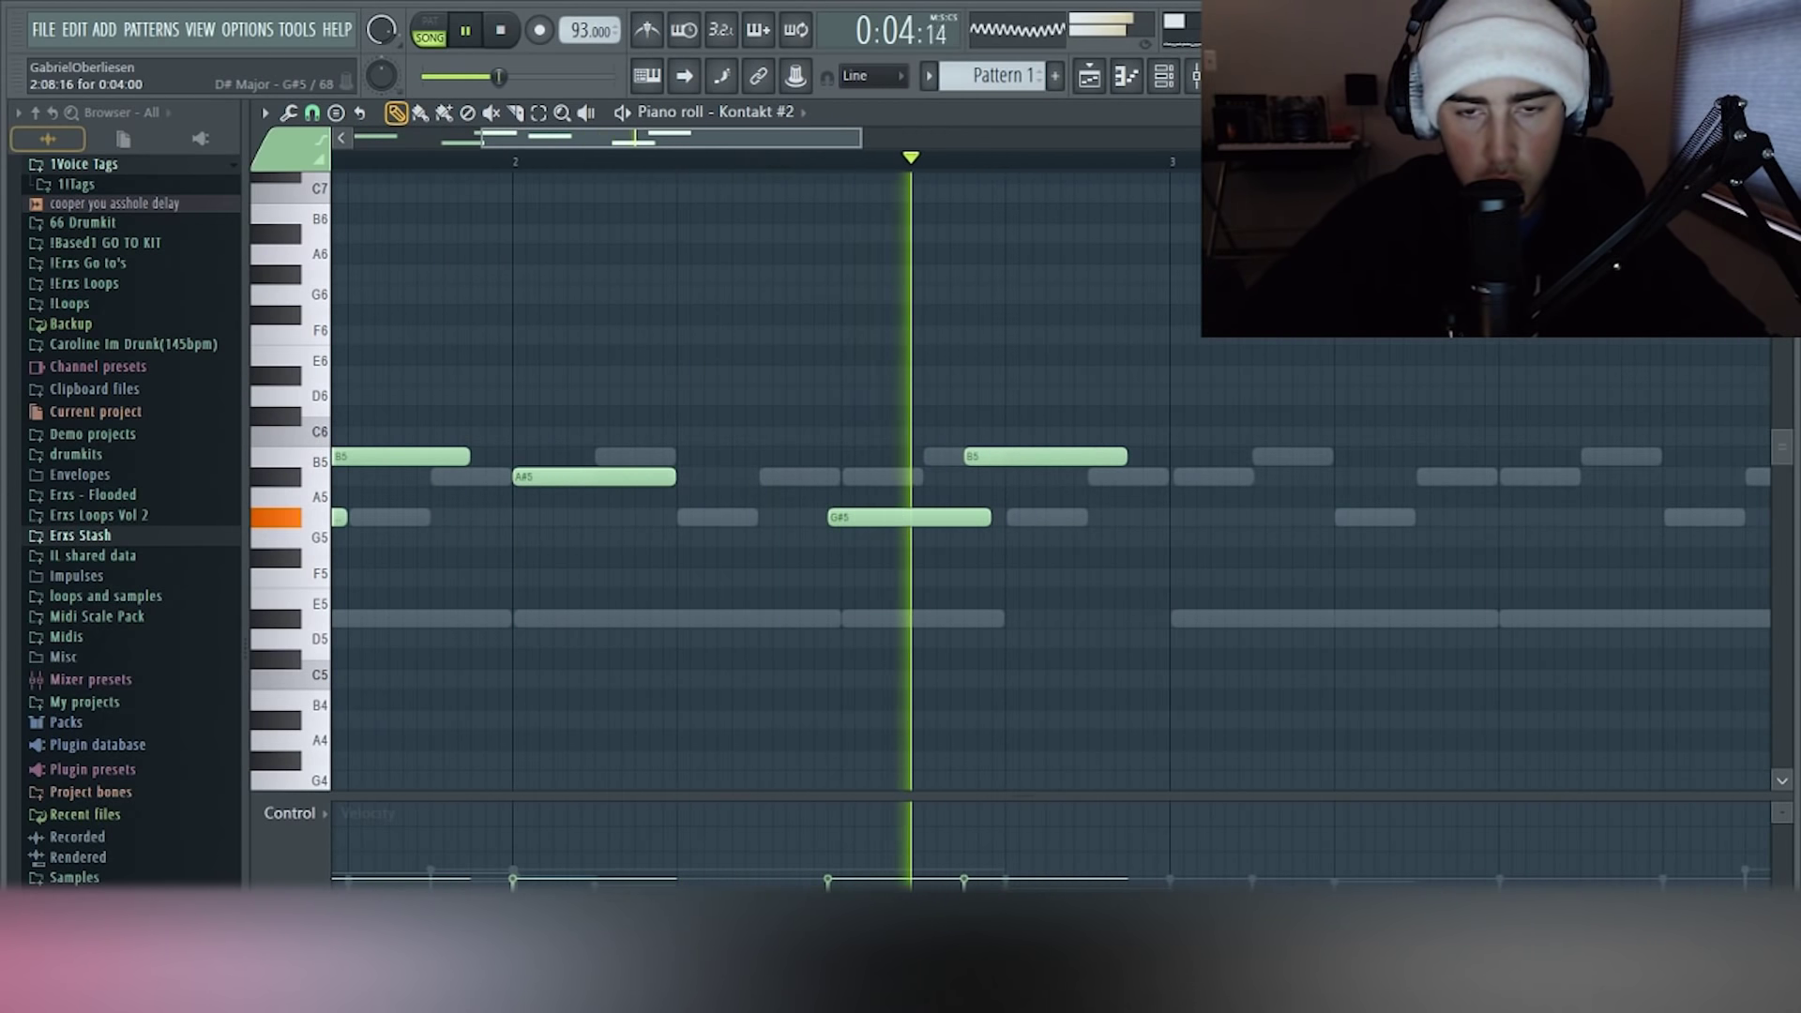
Play back the flute melody in the piano roll against the other instruments' notes
scroll(976, 457, down, 2)
scroll(976, 457, down, 2)
key(space)
key(space)
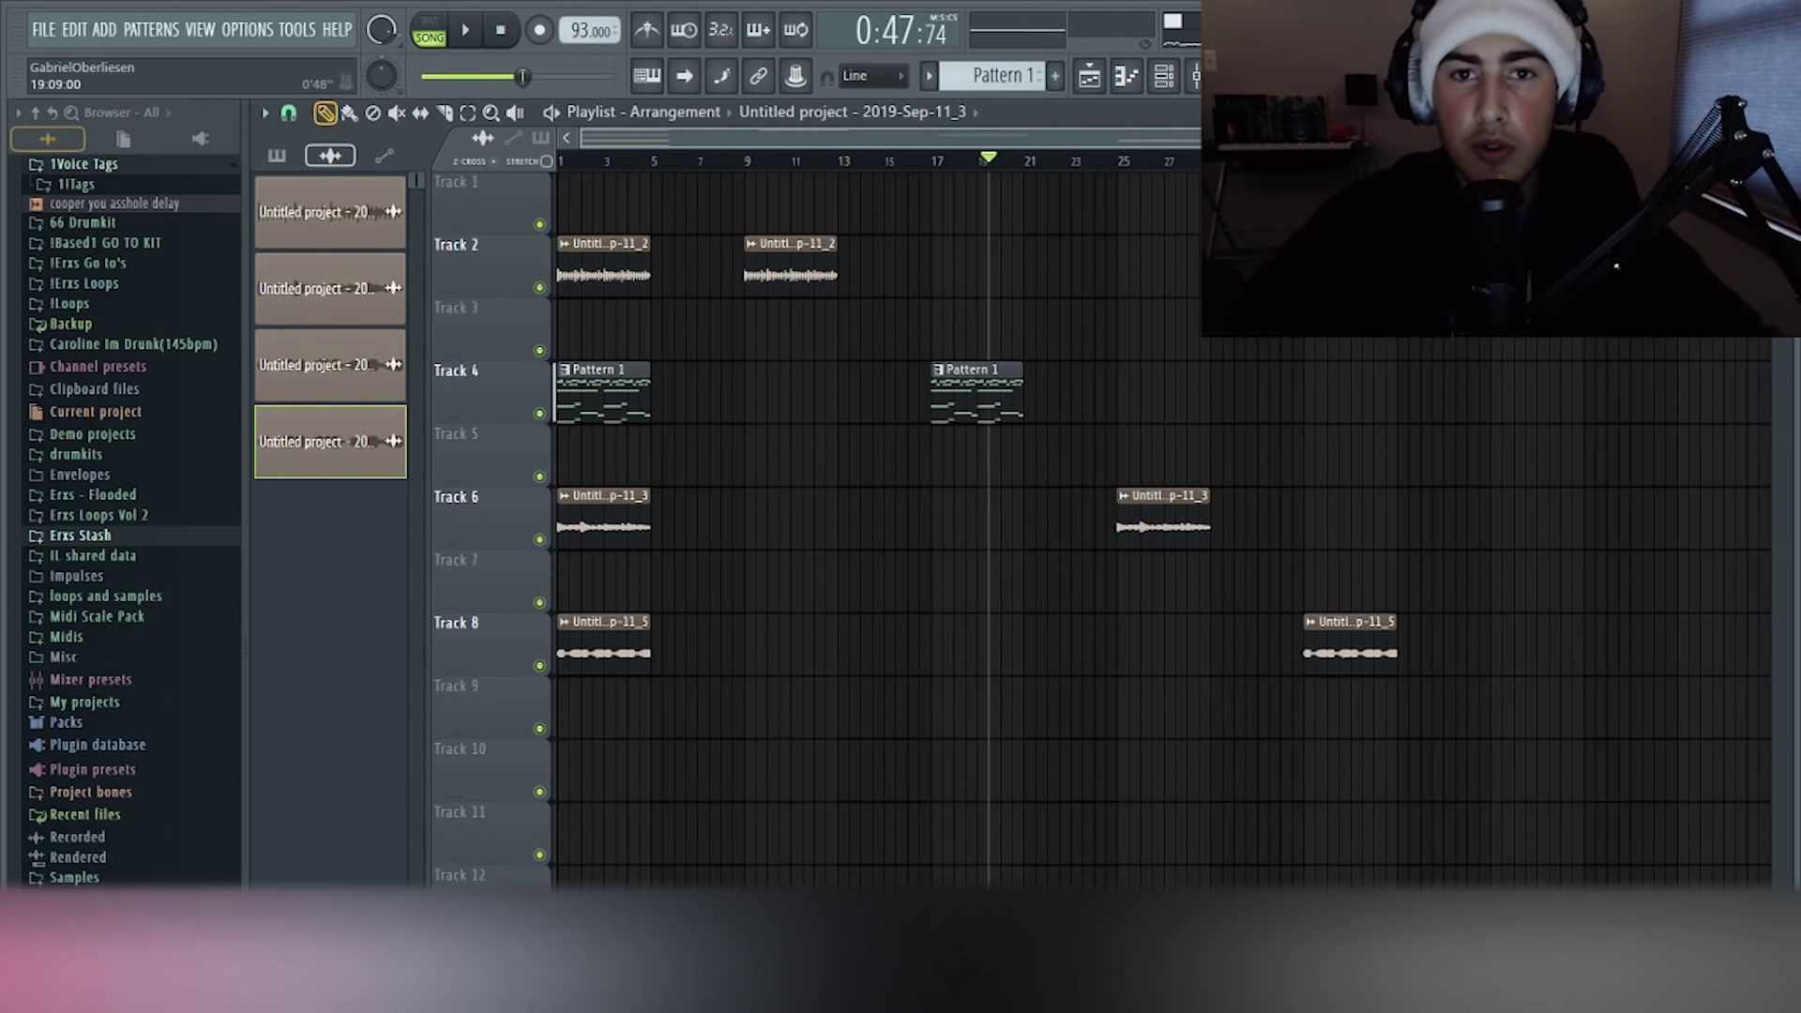
Consolidate the arranged stems into a single audio clip on Track 11, with the other tracks muted
key(space)
key(ctrl+e)
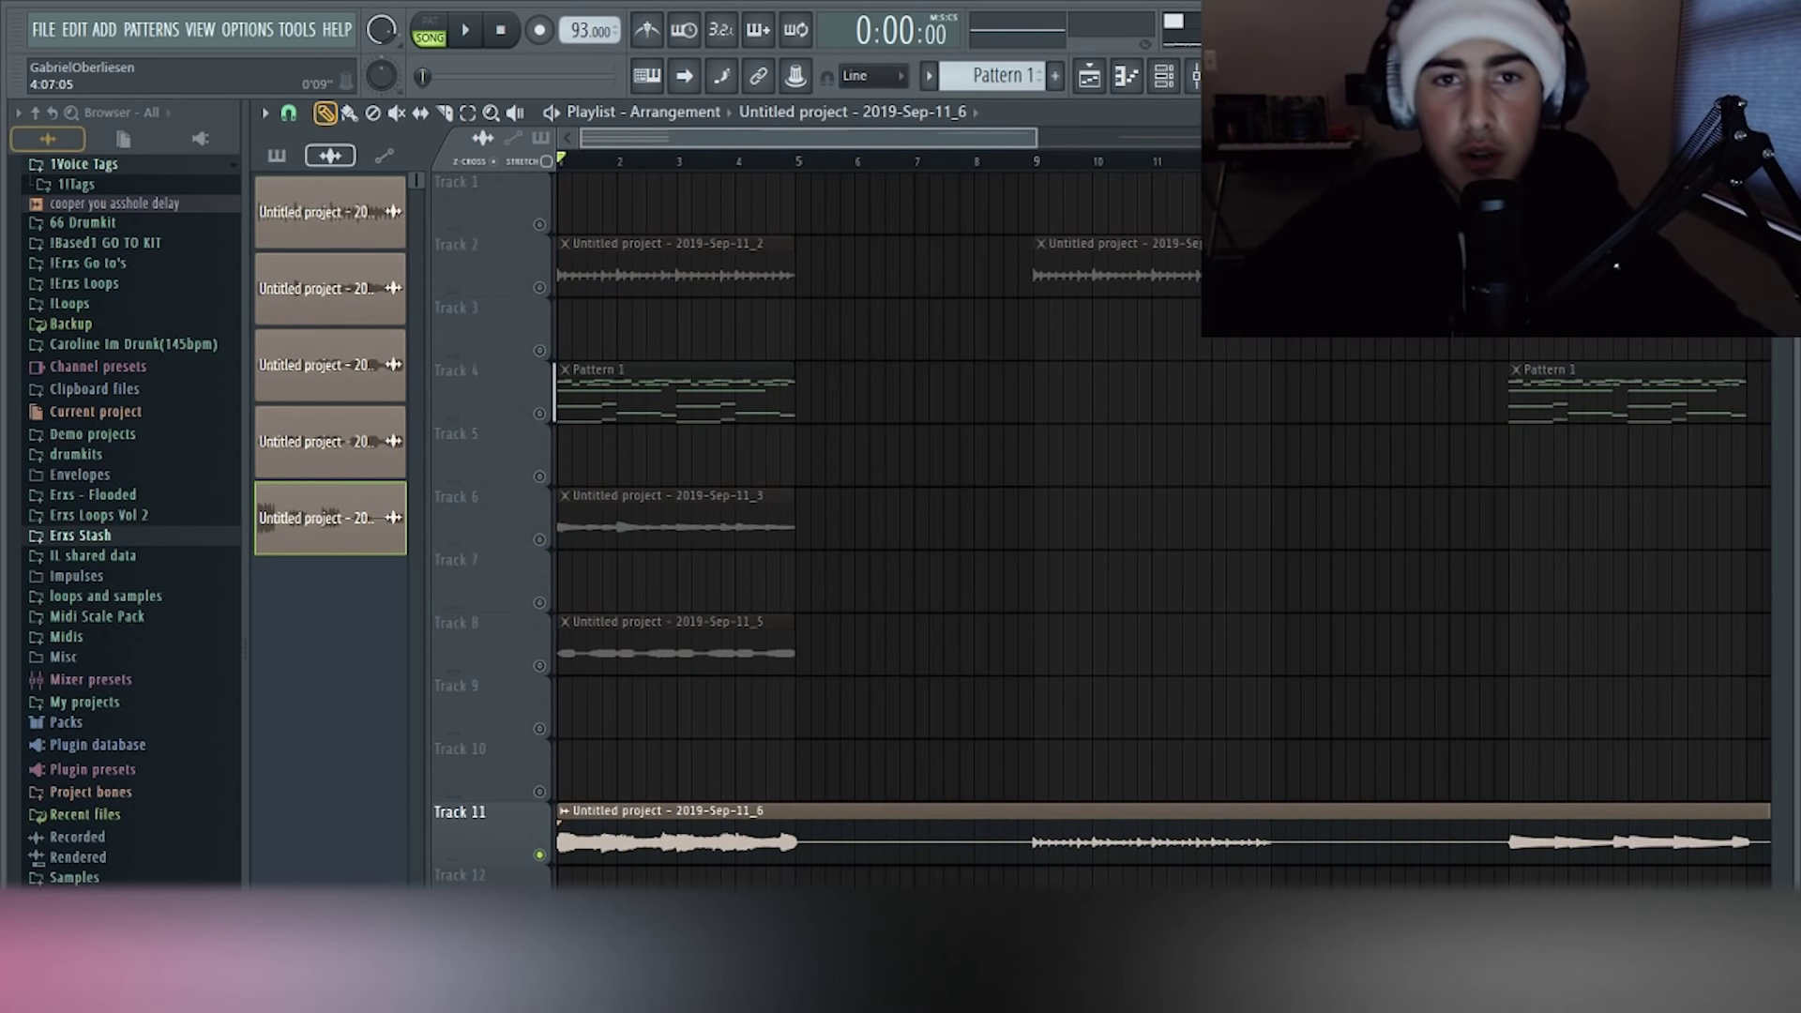
Shift the rendered Track 11 clip's pitch slightly down in its channel settings, using the e2 transient stretch mode
scroll(759, 582, down, 4)
double_click(759, 582)
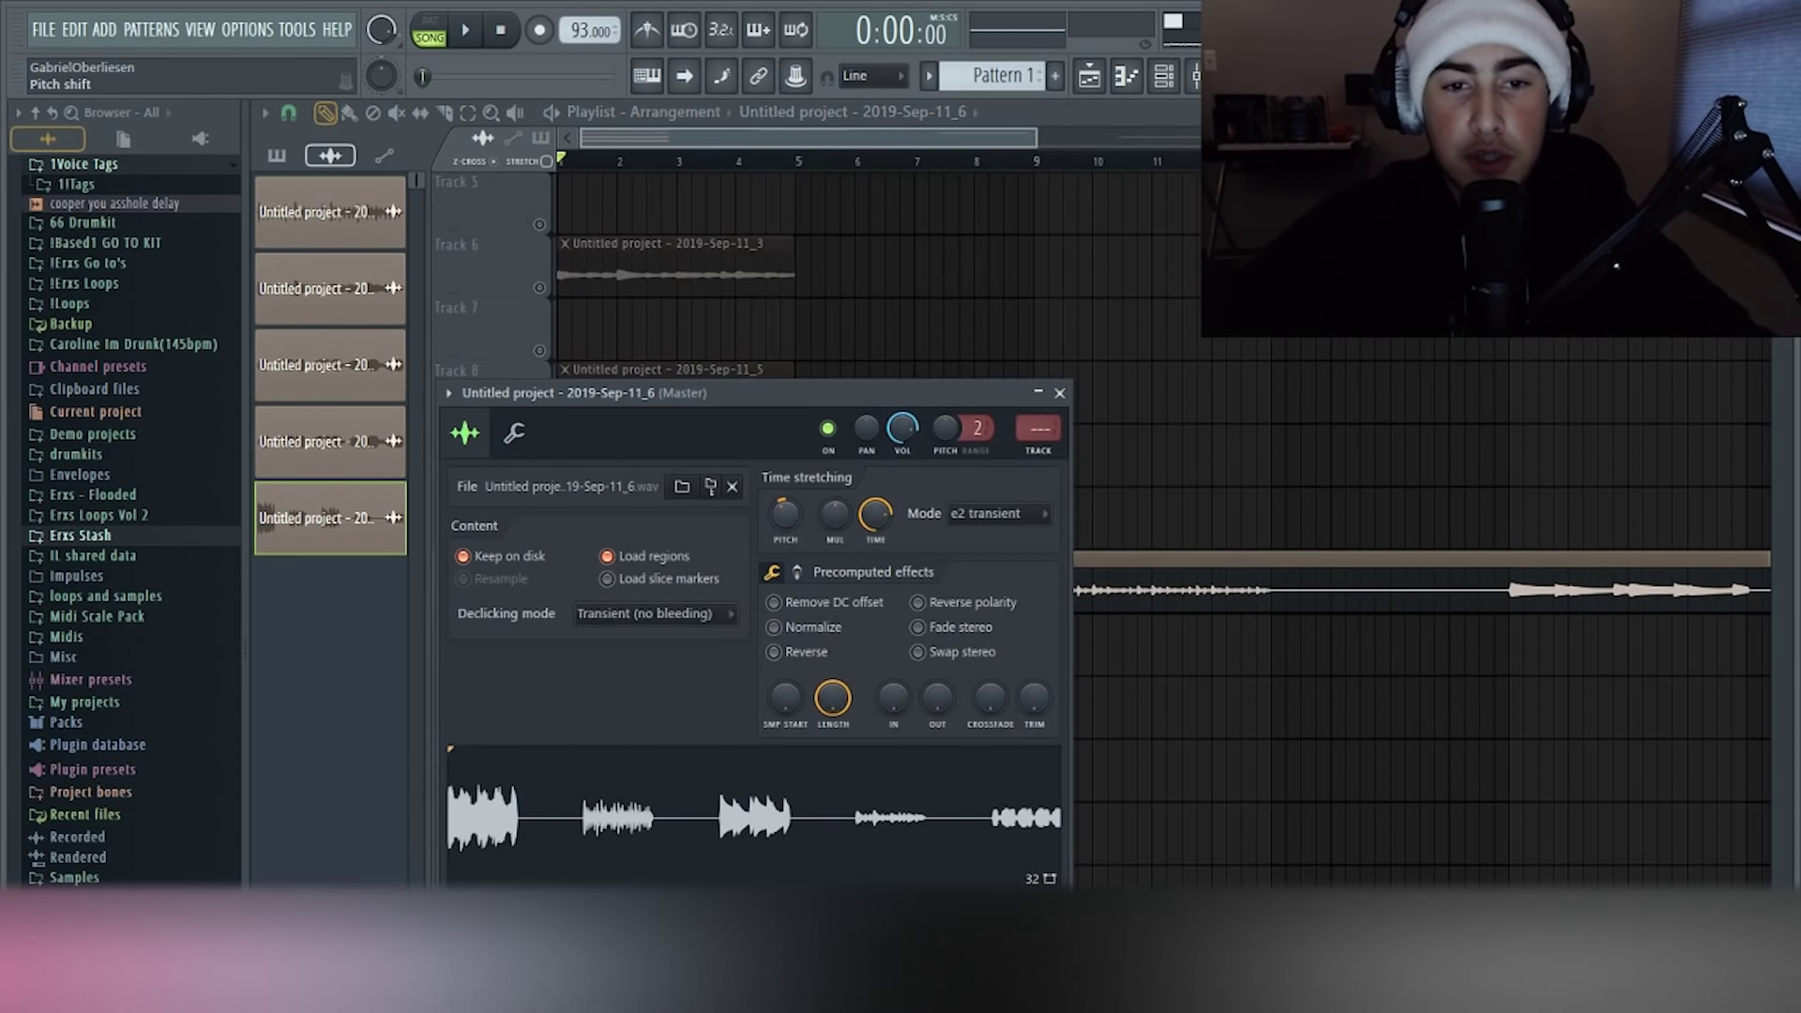
key(Escape)
Audition the rendered Track 11 clip from the start through its opening full-melody section, up to bar 5
key(space)
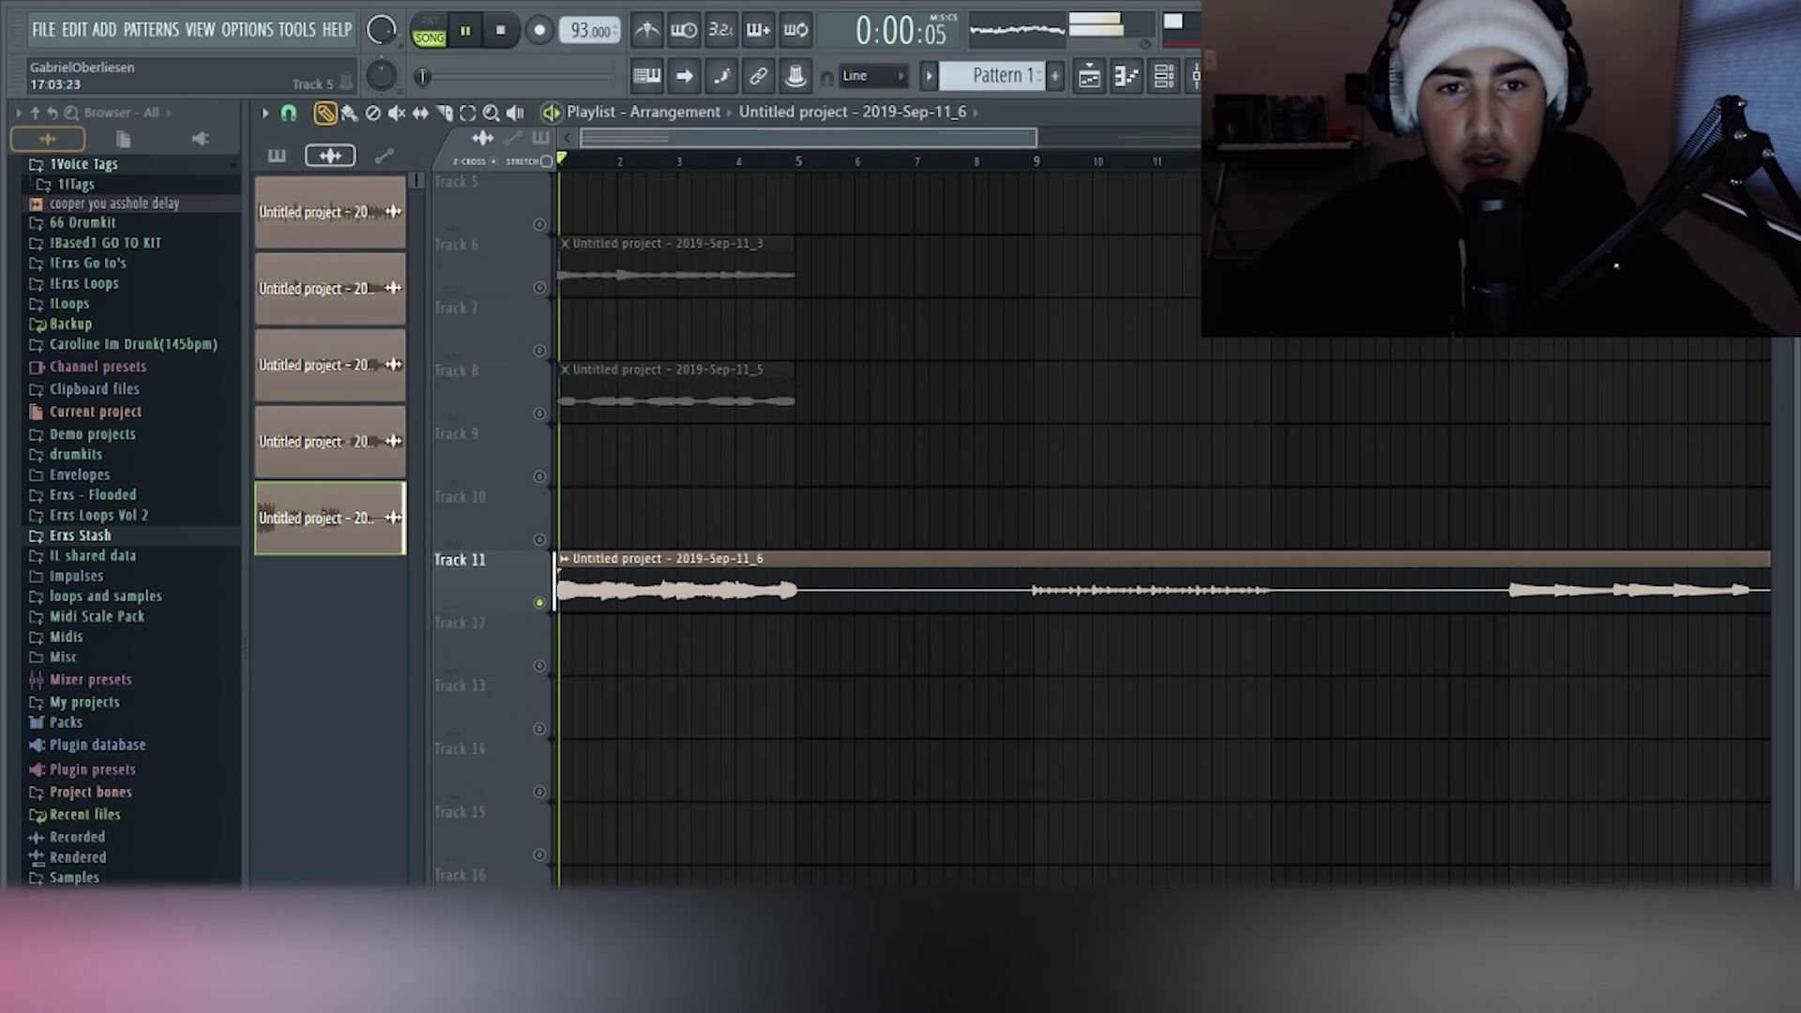
scroll(1150, 333, down, 2)
scroll(1143, 333, down, 1)
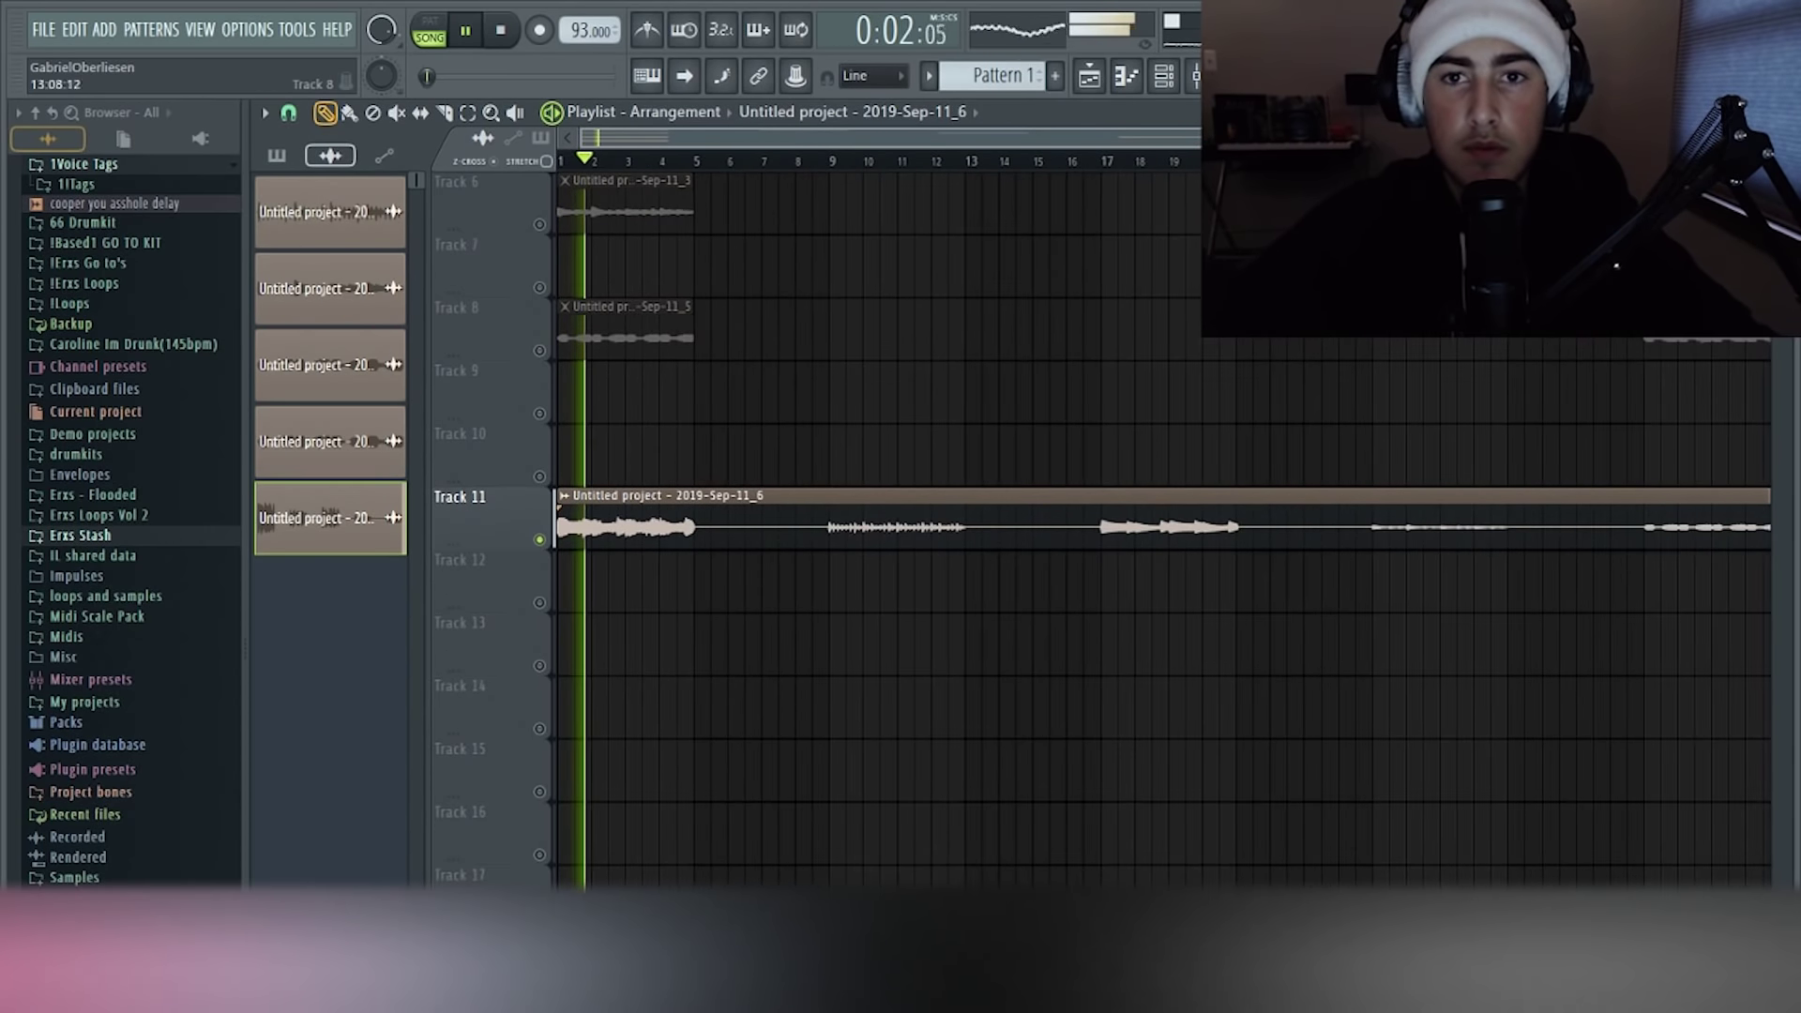
scroll(966, 333, up, 5)
scroll(966, 333, down, 1)
scroll(840, 333, down, 3)
scroll(1163, 526, down, 1)
scroll(1164, 525, up, 3)
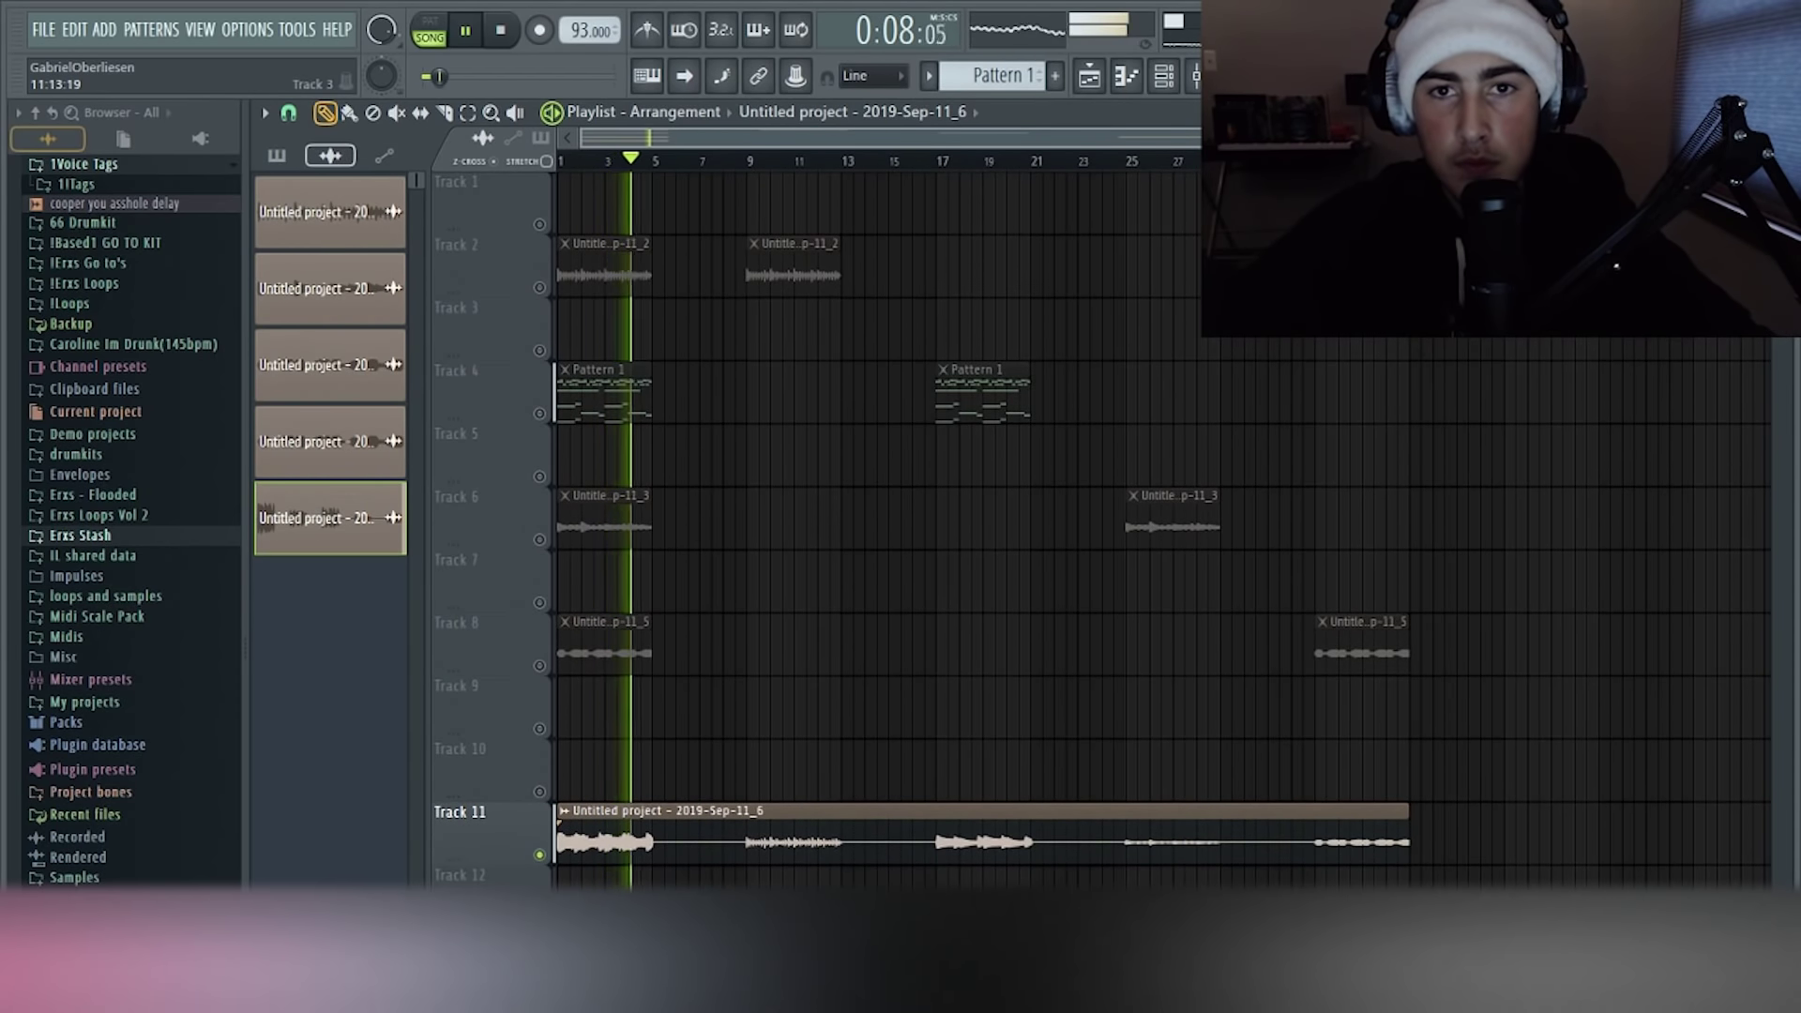
scroll(1163, 525, down, 2)
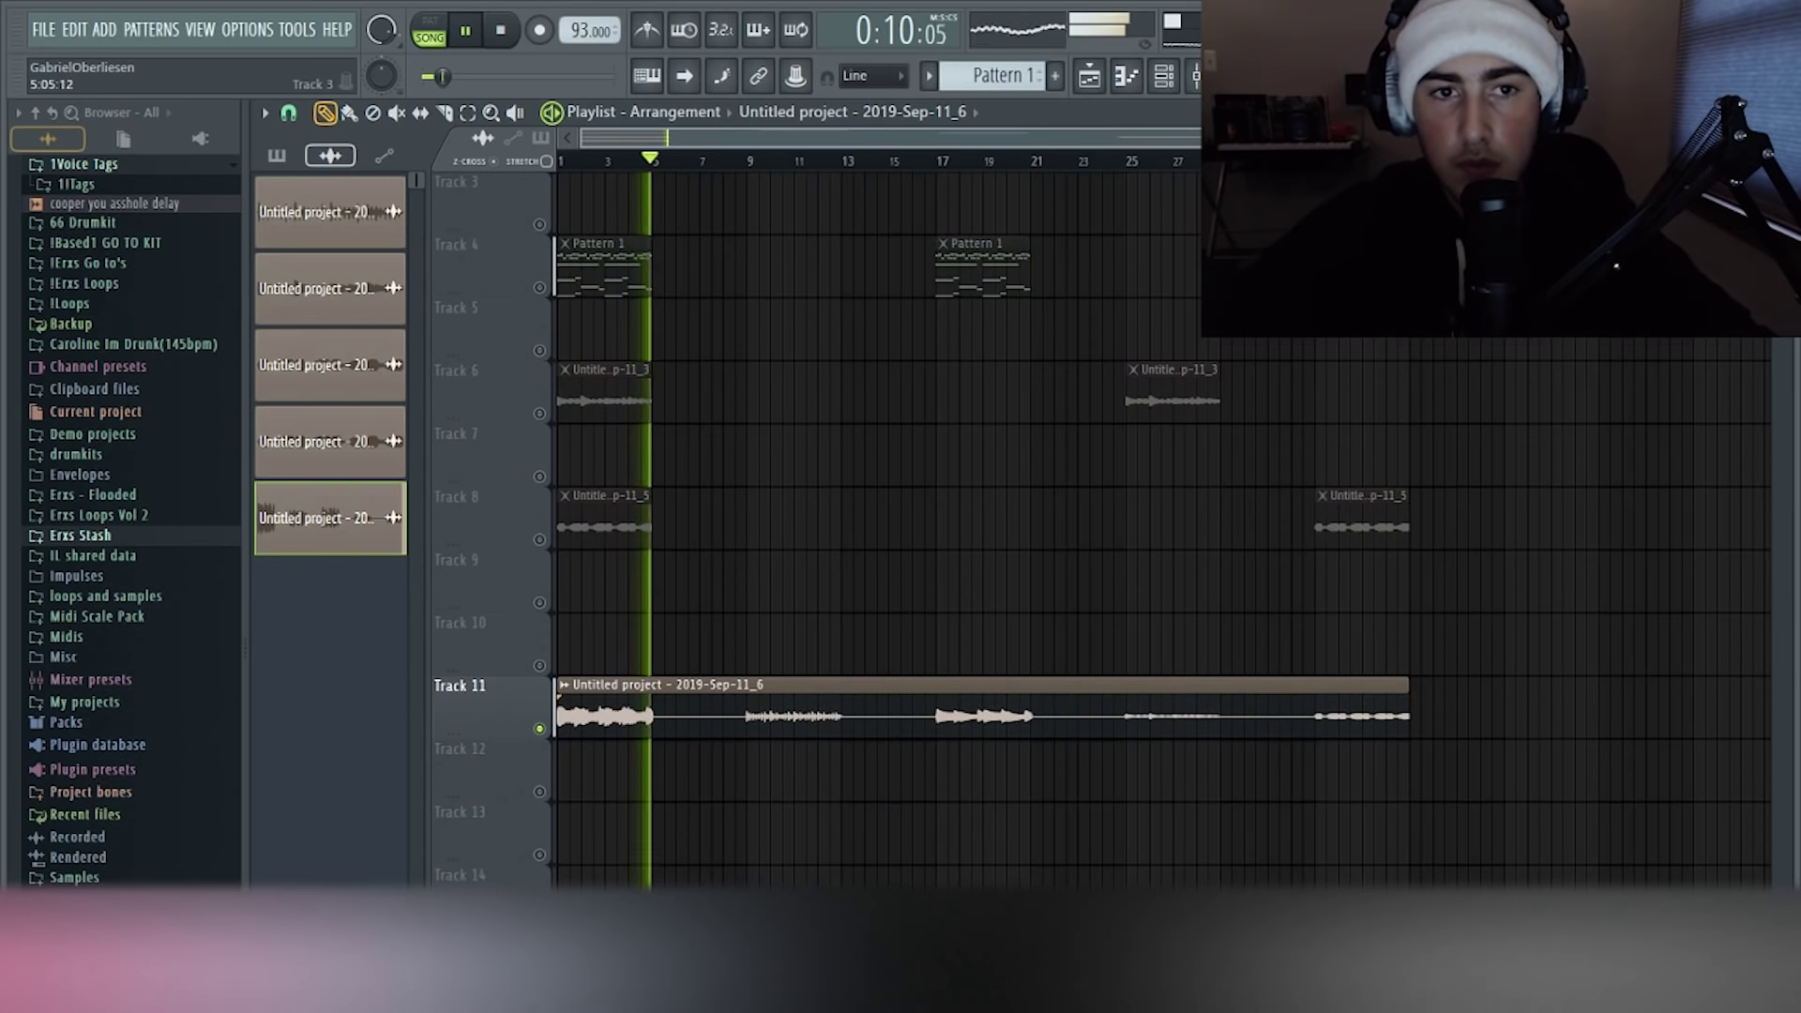
key(space)
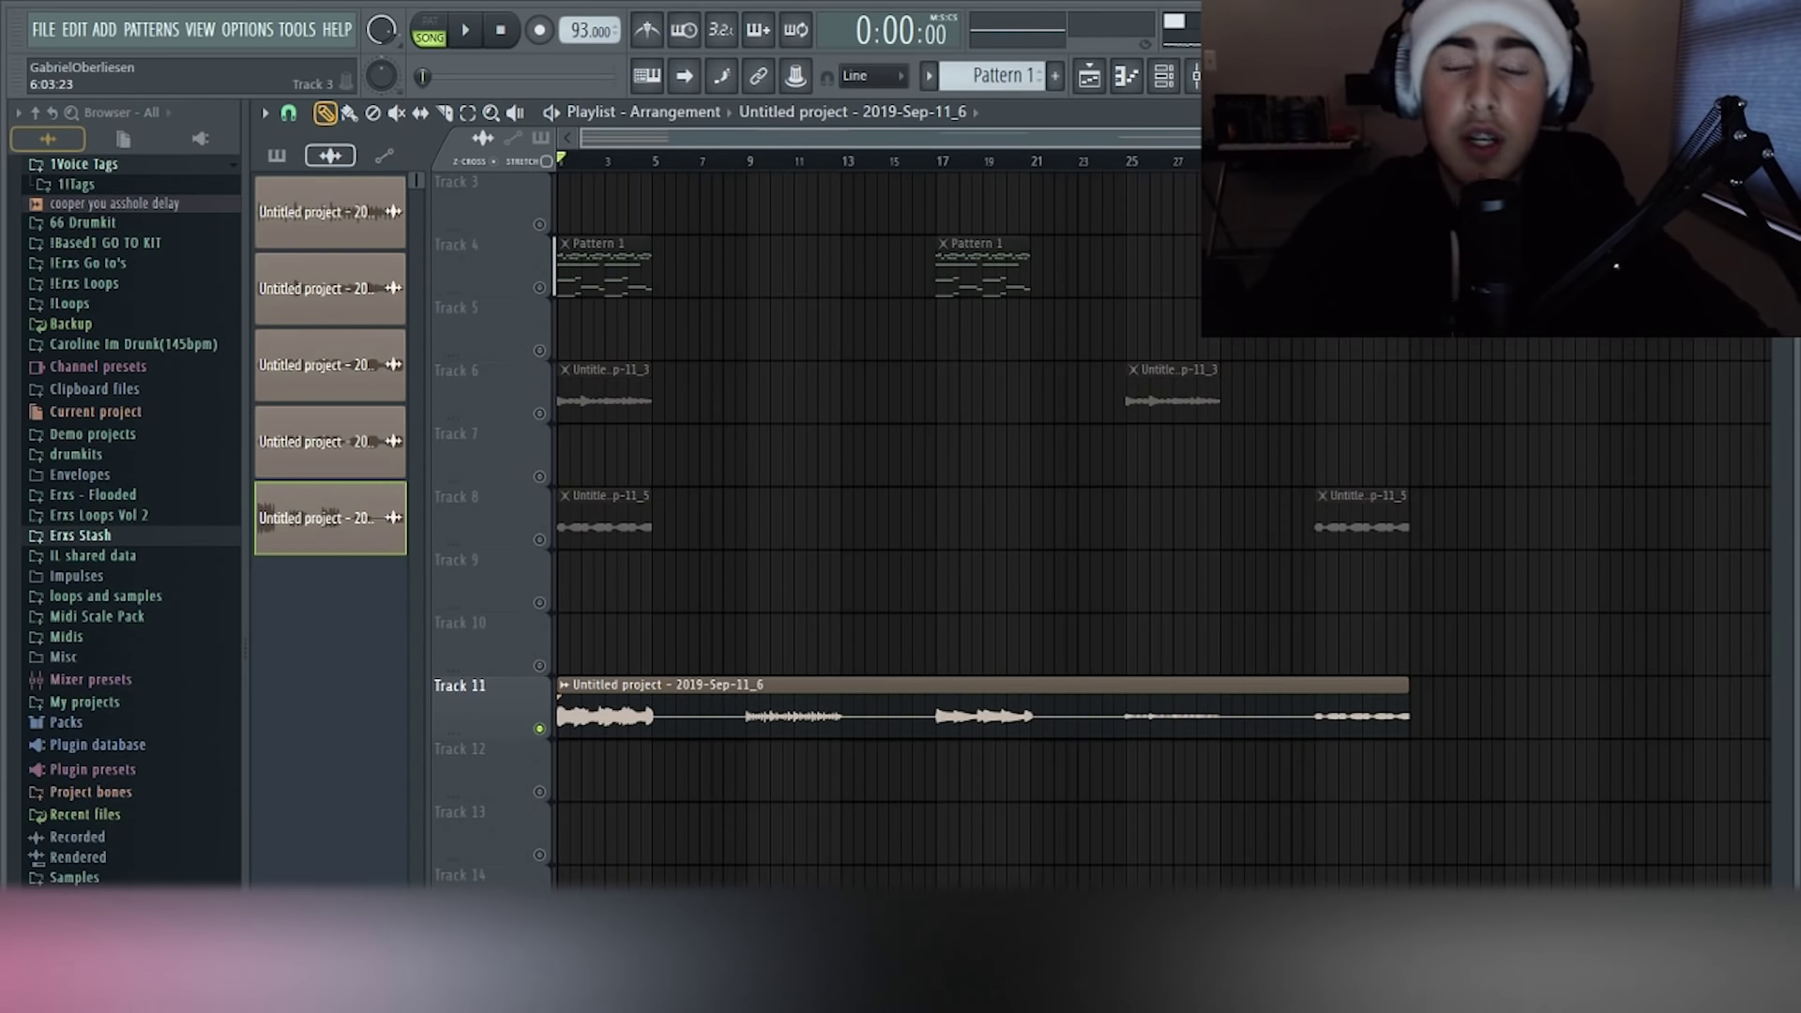